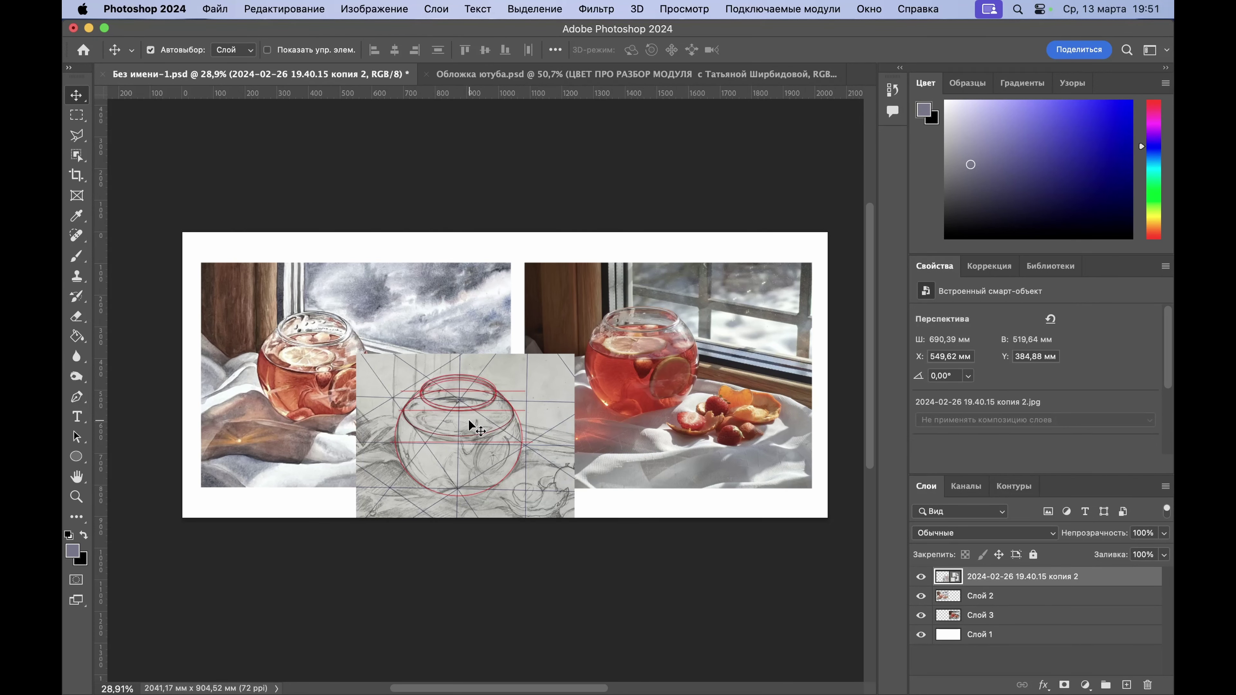
Step: Compare the glass jar's rim and ellipses across the painting, the pencil sketch with red construction lines, and the reference photo
{"action": "scroll", "coordinate": [461, 416], "scroll_direction": "up", "scroll_amount": 5}
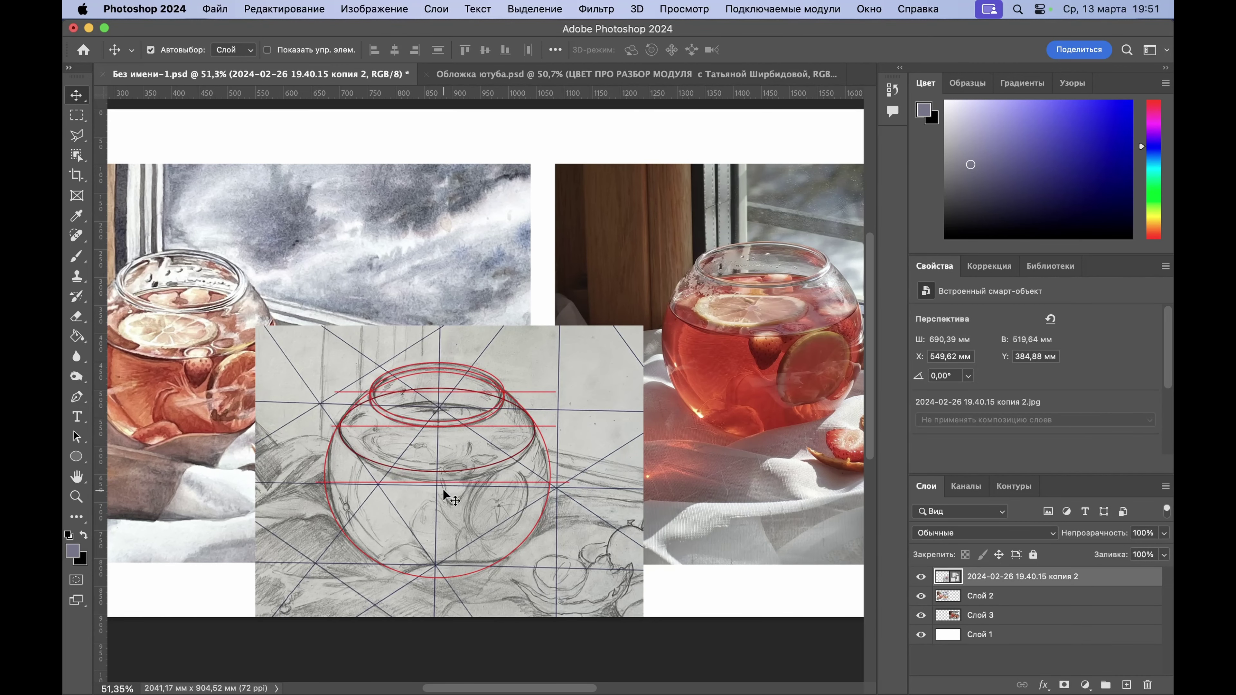
{"action": "scroll", "coordinate": [586, 428], "scroll_direction": "right", "scroll_amount": 3}
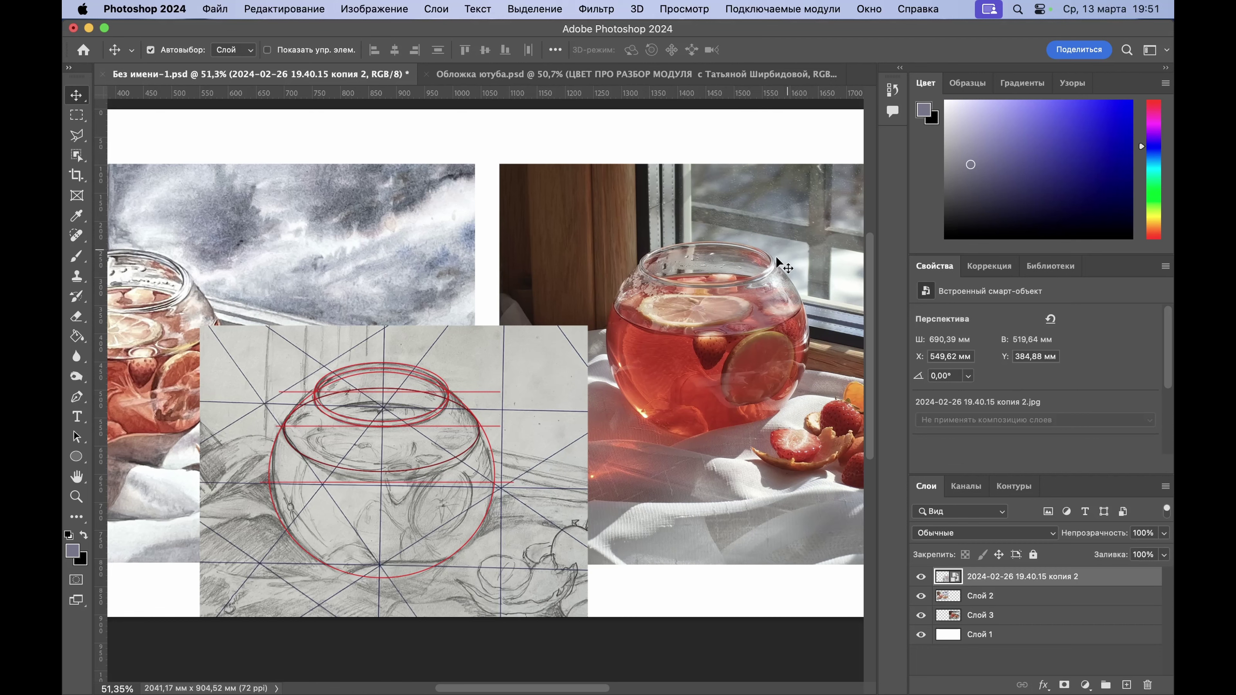
{"action": "scroll", "coordinate": [726, 274], "scroll_direction": "down", "scroll_amount": 3}
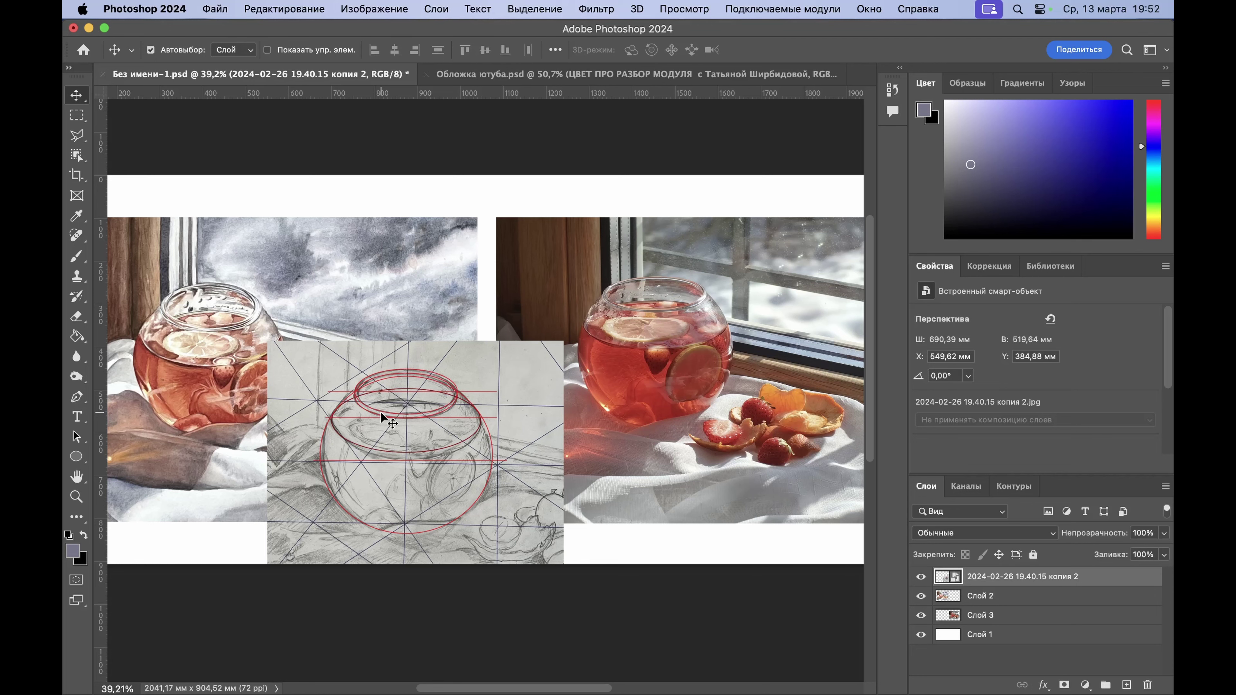
{"action": "scroll", "coordinate": [380, 411], "scroll_direction": "down", "scroll_amount": 2}
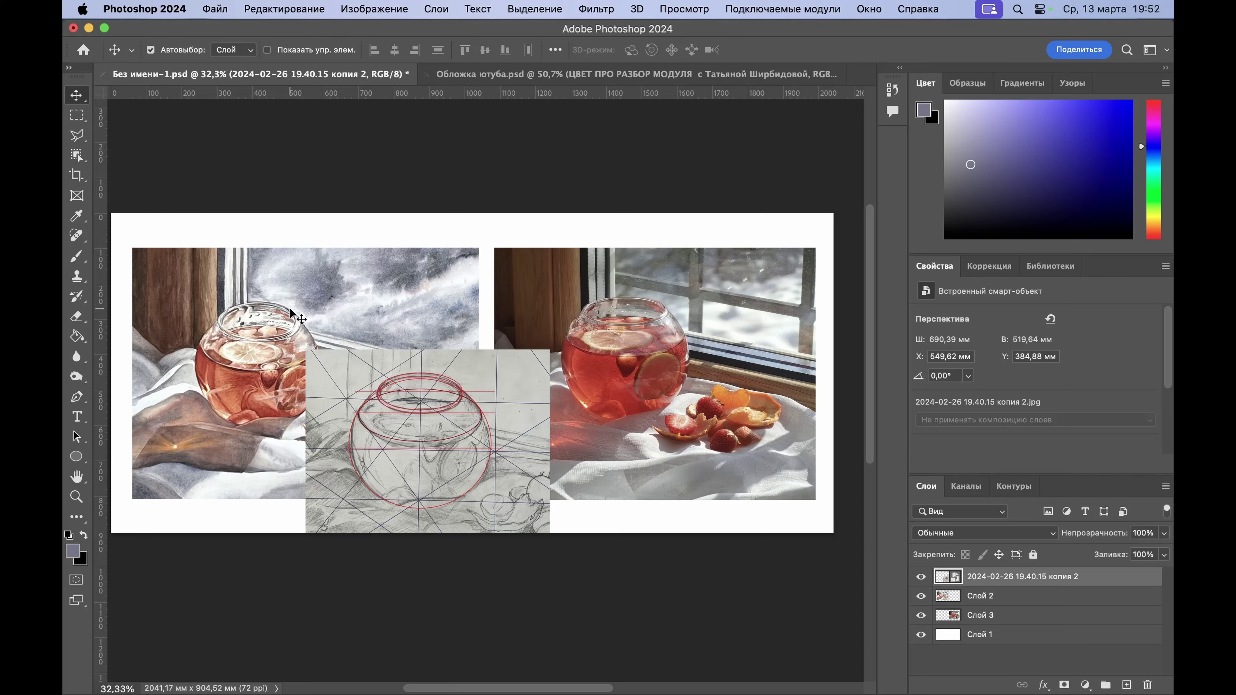
{"action": "scroll", "coordinate": [289, 307], "scroll_direction": "up", "scroll_amount": 5}
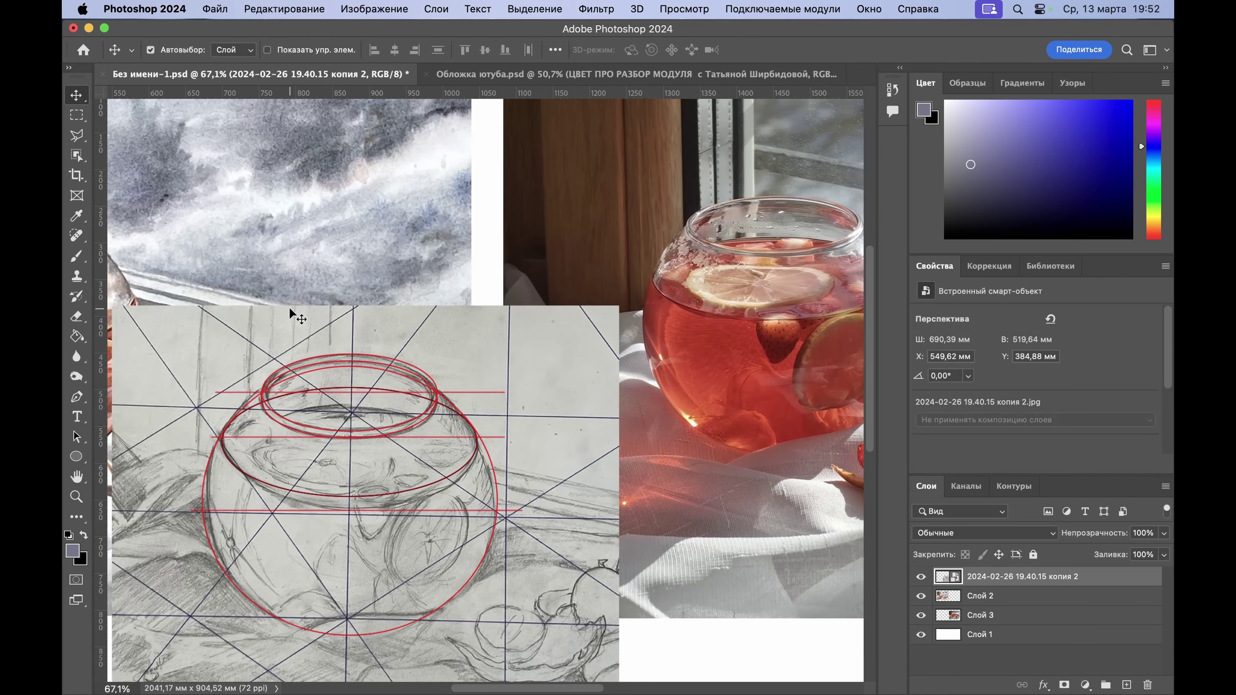
{"action": "scroll", "coordinate": [289, 307], "scroll_direction": "left", "scroll_amount": 10}
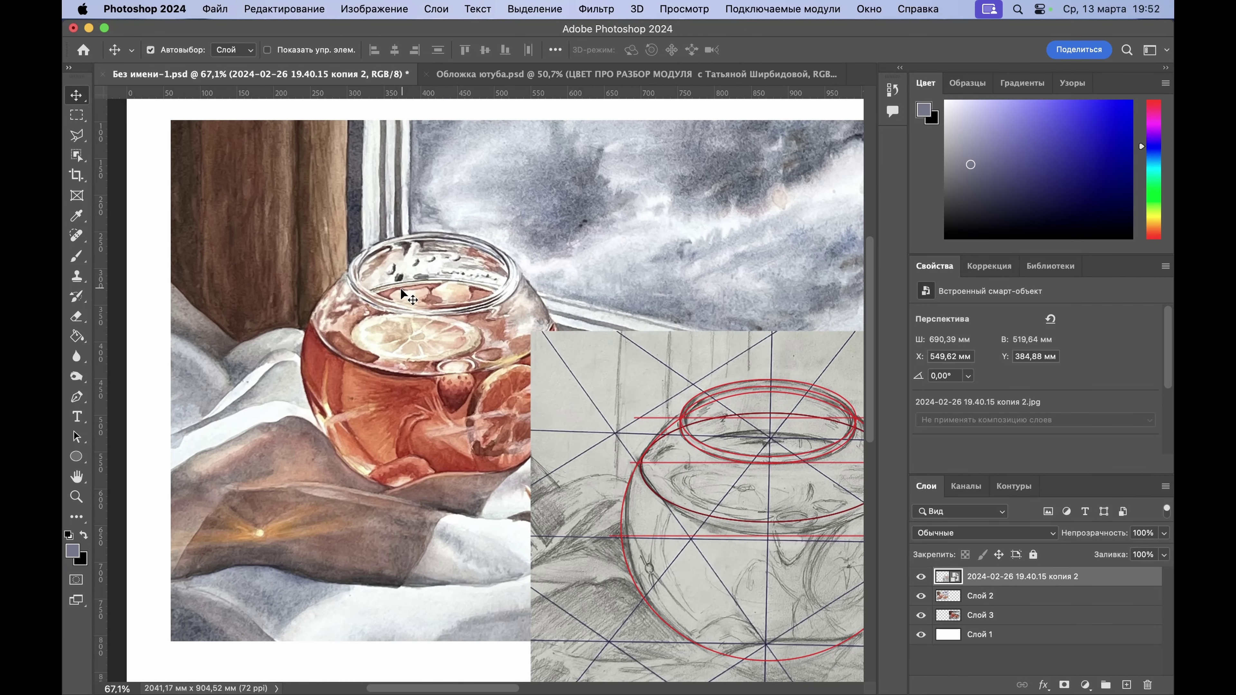
{"action": "scroll", "coordinate": [393, 296], "scroll_direction": "up", "scroll_amount": 2}
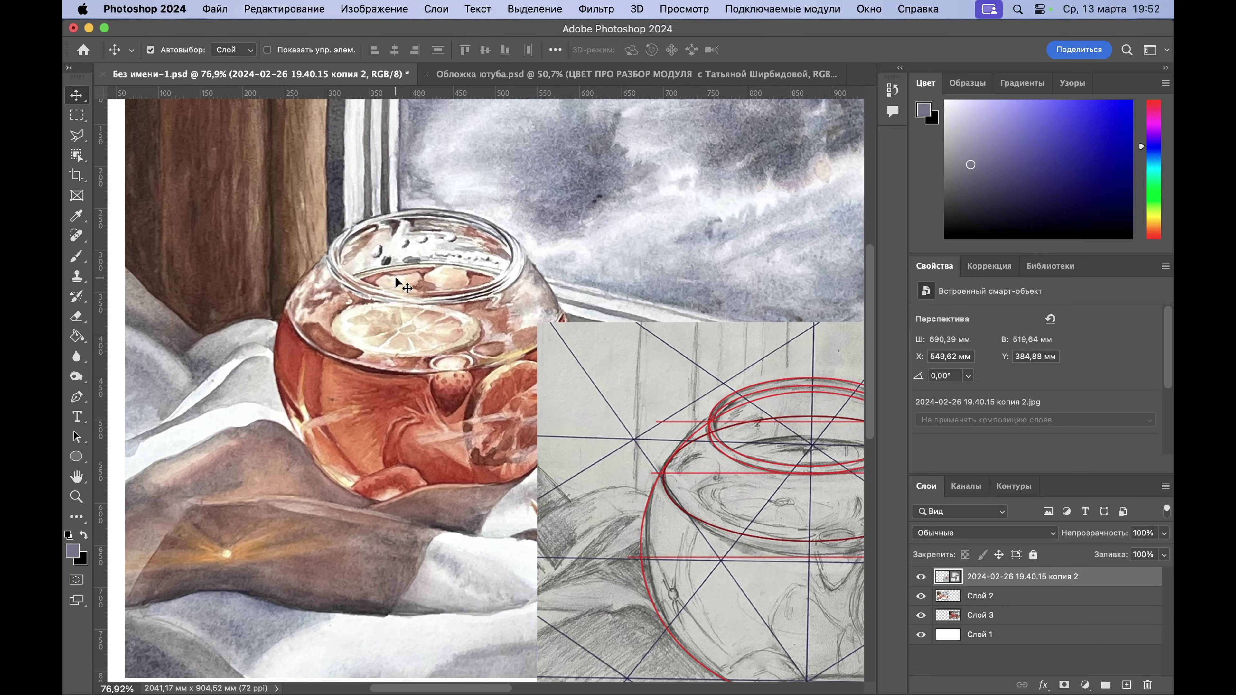
{"action": "scroll", "coordinate": [666, 436], "scroll_direction": "right", "scroll_amount": 3}
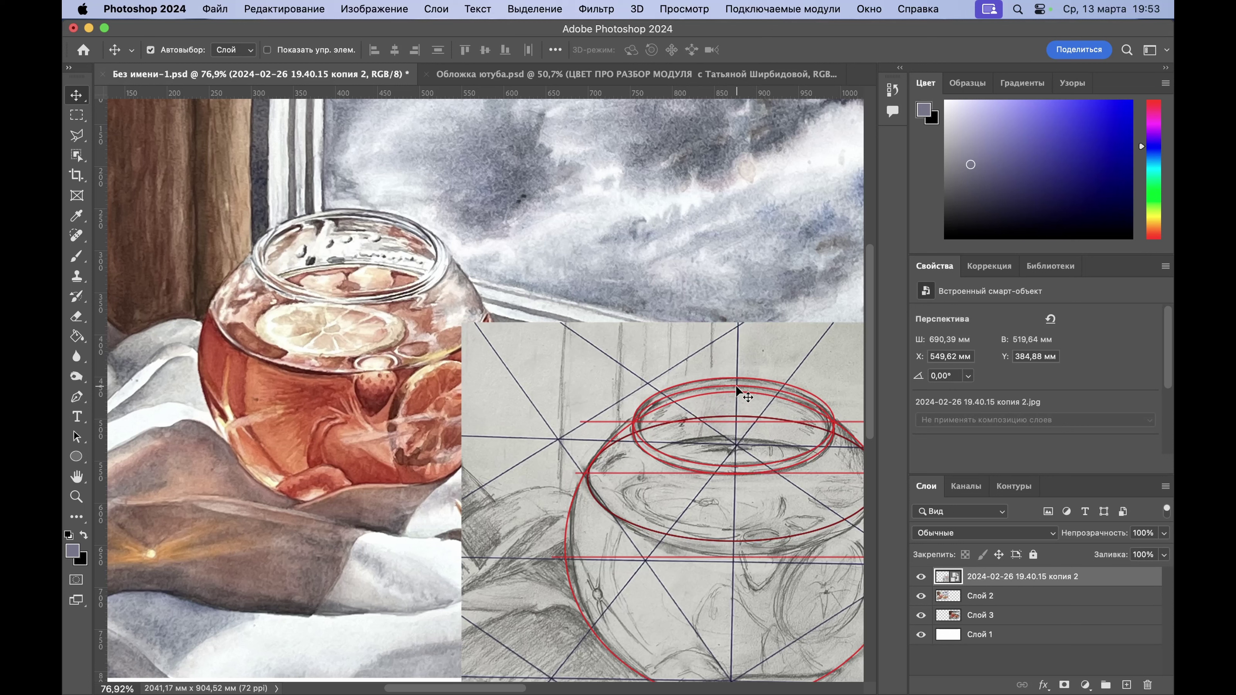
{"action": "scroll", "coordinate": [736, 389], "scroll_direction": "right", "scroll_amount": 15}
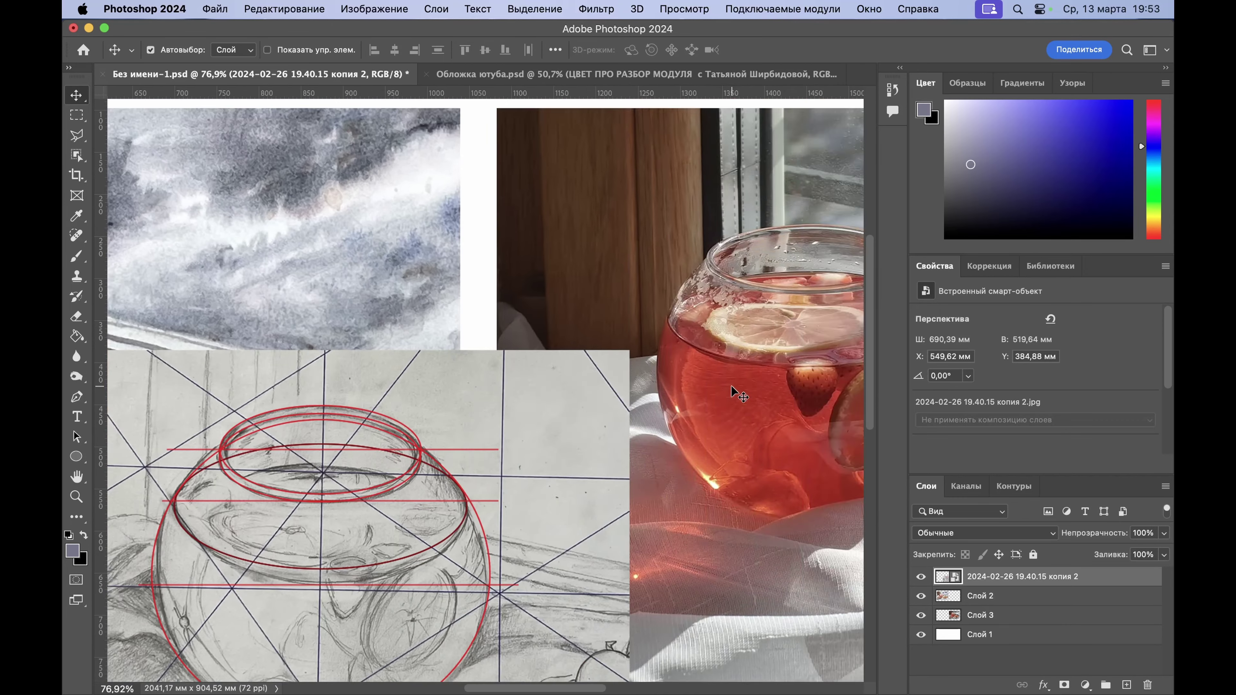
Step: Add a new layer directly above the reference photo layer and set the brush size to 10 px
{"action": "left_click", "coordinate": [505, 278]}
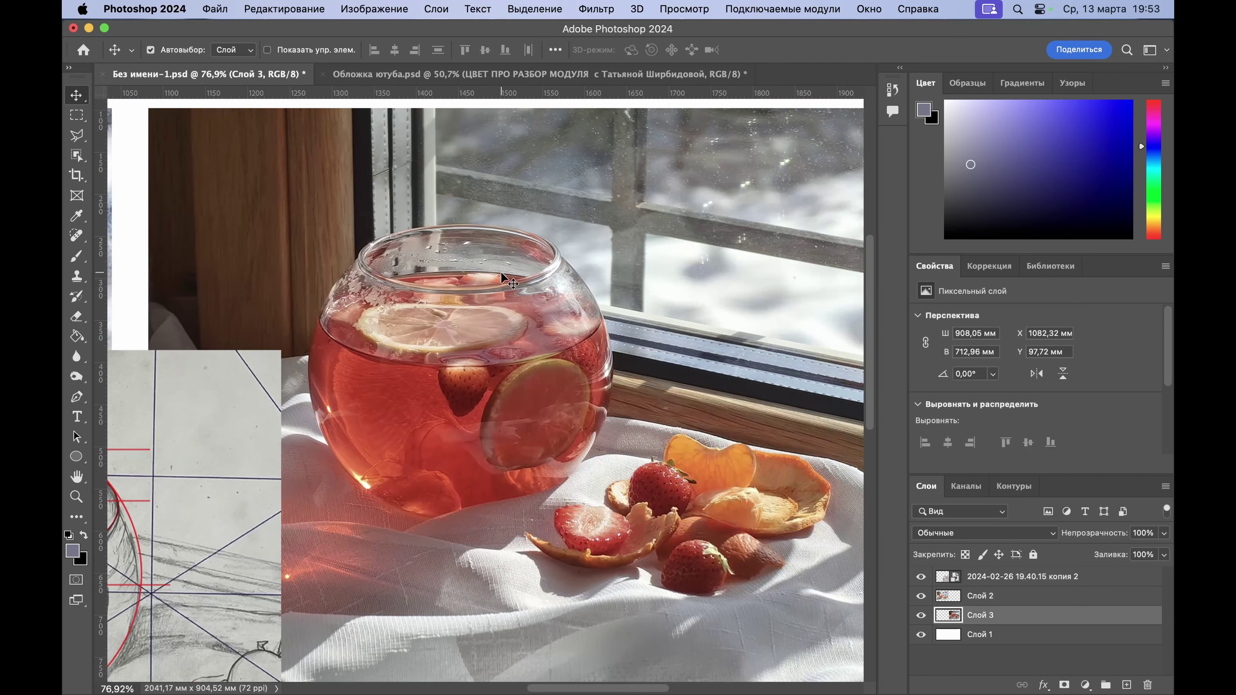
{"action": "left_click", "coordinate": [1128, 685]}
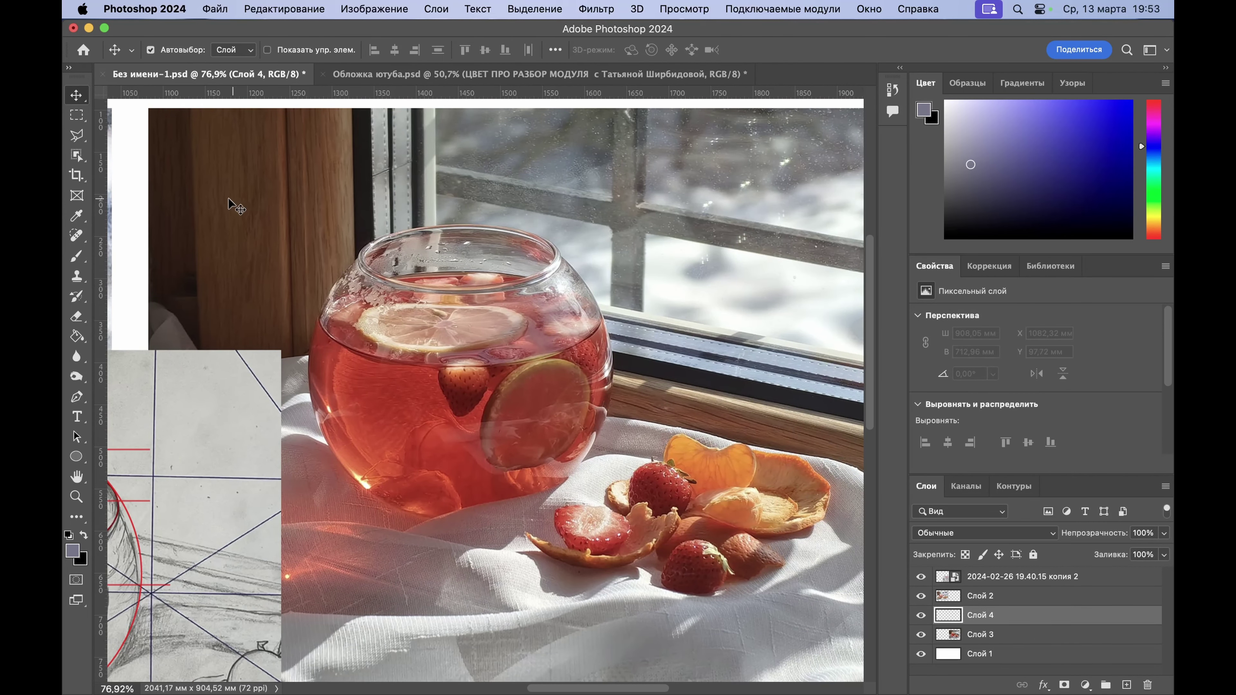
{"action": "left_click", "coordinate": [74, 258]}
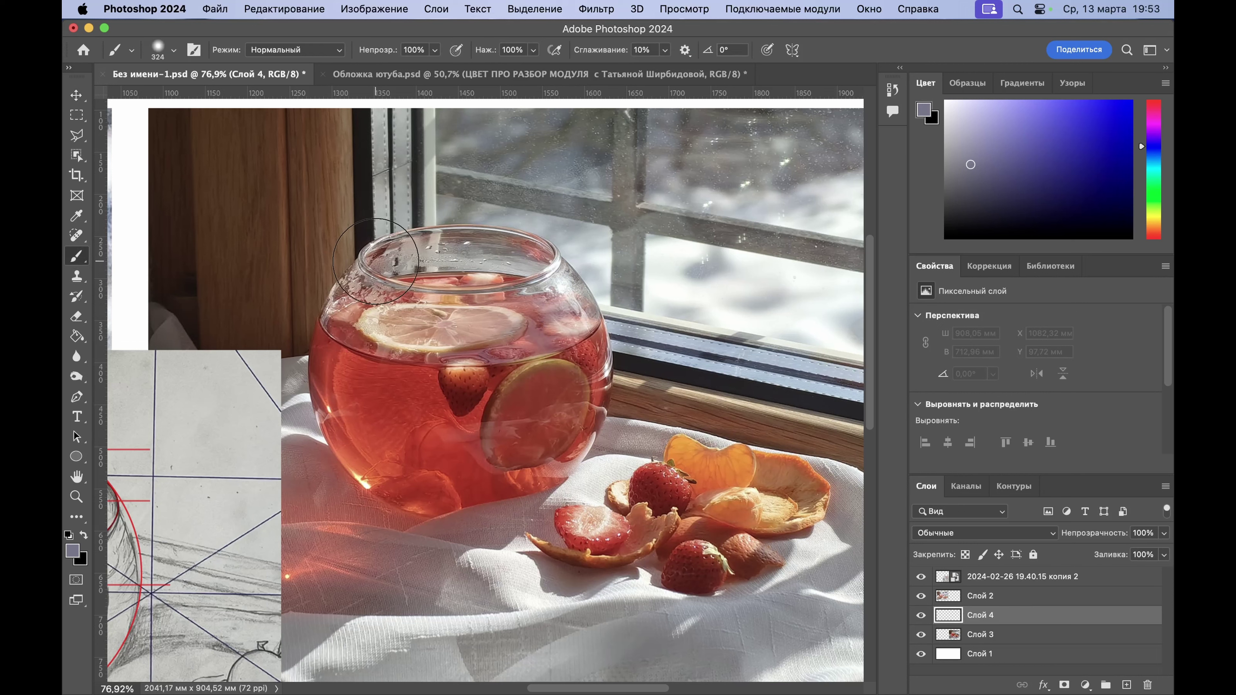
{"action": "right_click", "coordinate": [418, 268]}
{"action": "left_click_drag", "start_coordinate": [511, 300], "coordinate": [504, 300]}
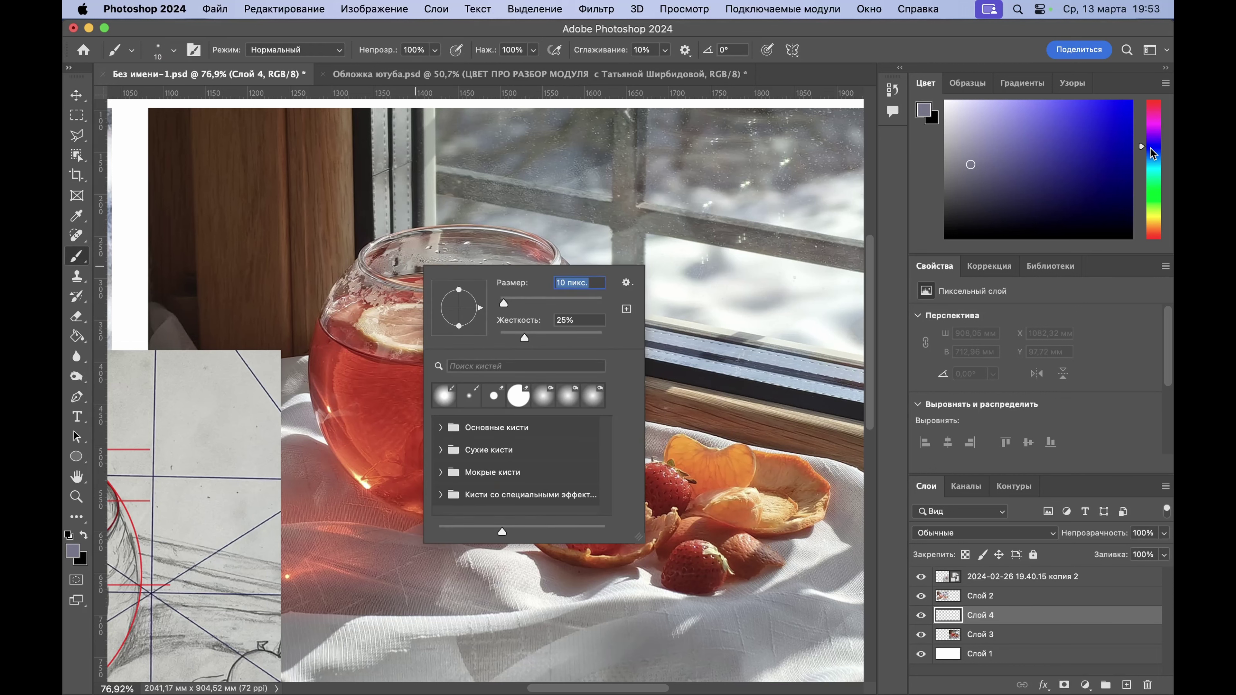
Step: Set the brush colour to bright green and paint a horizontal line about 372 mm long across the jar's rim in the photo
{"action": "left_click", "coordinate": [1154, 194]}
{"action": "left_click", "coordinate": [1116, 139]}
{"action": "left_click_drag", "start_coordinate": [1116, 140], "coordinate": [1123, 101]}
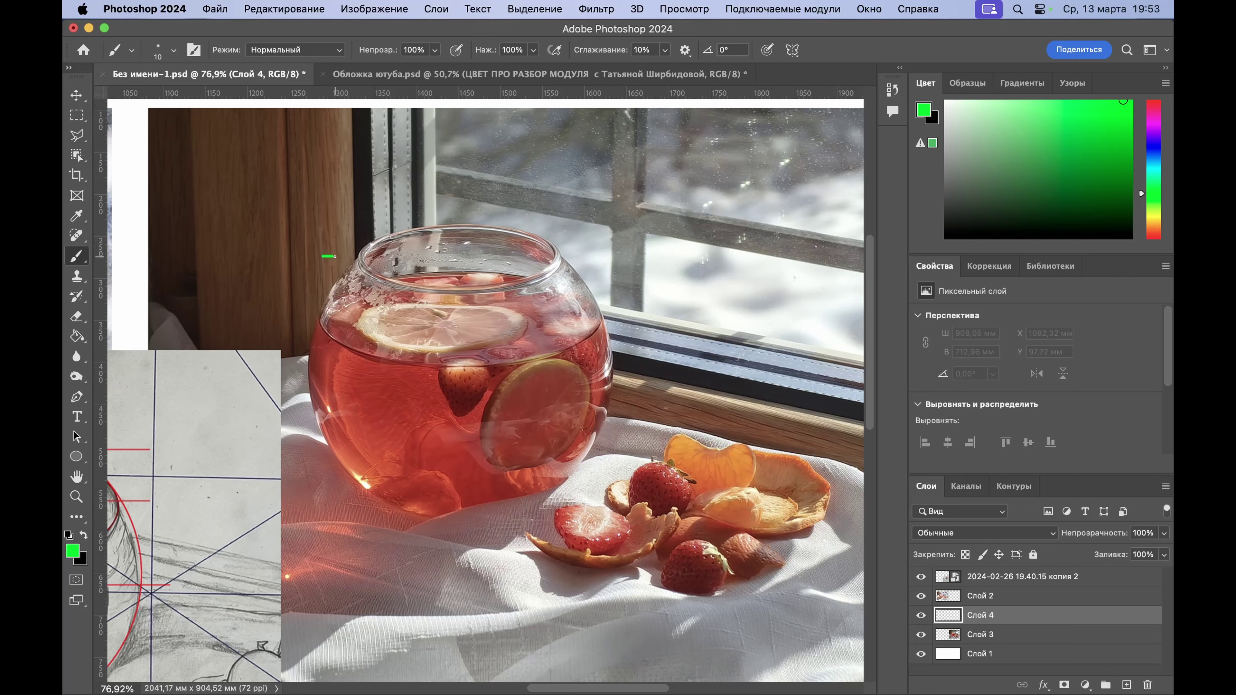
{"action": "mouse_move", "coordinate": [334, 257]}
{"action": "left_mouse_down"}
{"action": "mouse_move", "coordinate": [467, 274]}
{"action": "mouse_move", "coordinate": [633, 257]}
{"action": "left_mouse_up"}
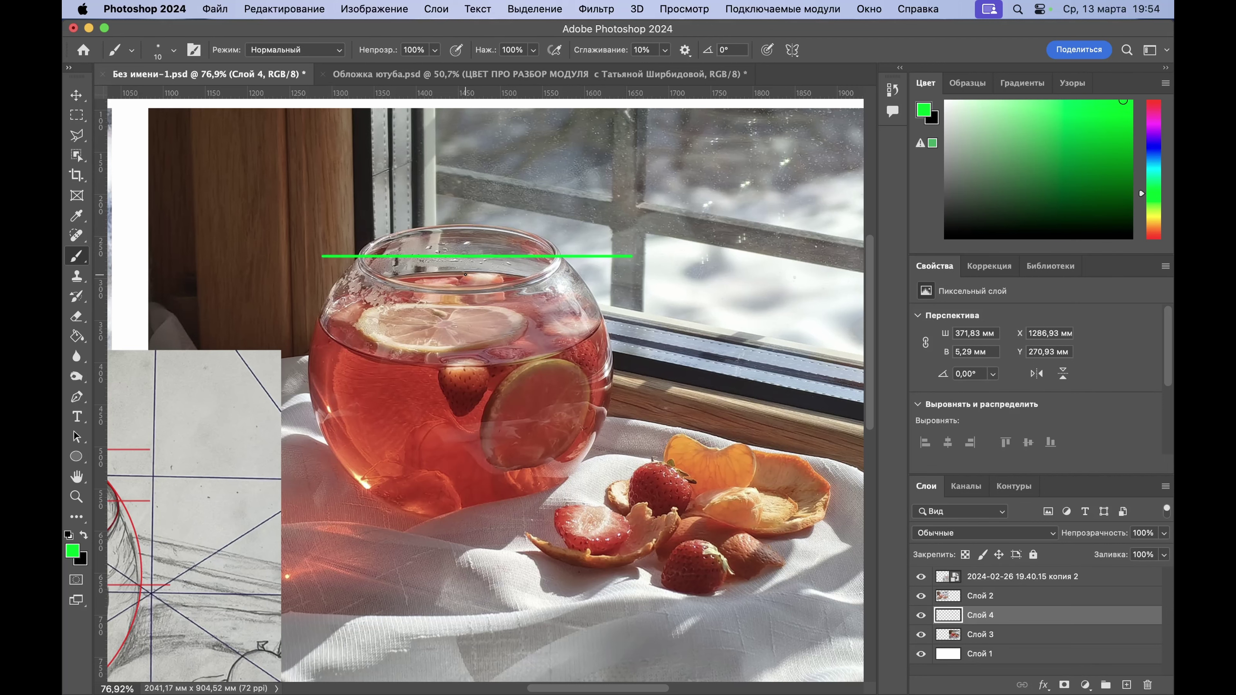
Step: Move layer Слой 4 to the top of the layer stack and paint a horizontal green line across the painted jar's rim
{"action": "scroll", "coordinate": [465, 275], "scroll_direction": "left", "scroll_amount": 20}
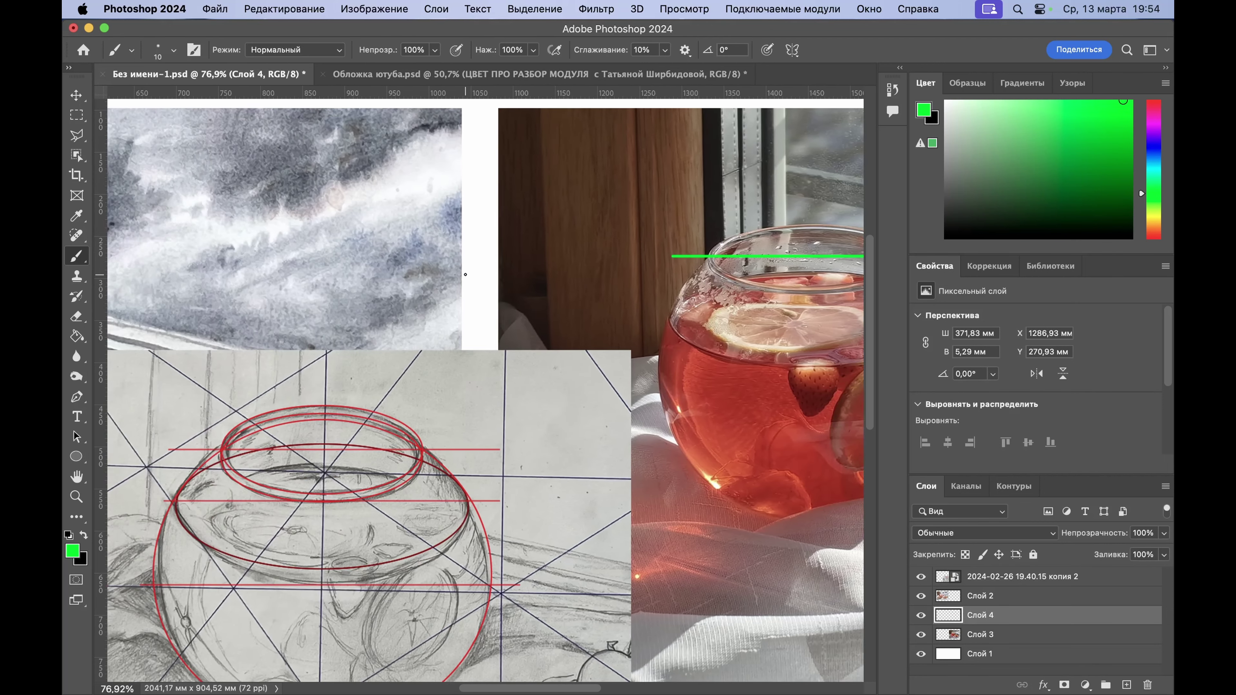
{"action": "scroll", "coordinate": [465, 274], "scroll_direction": "right", "scroll_amount": 2}
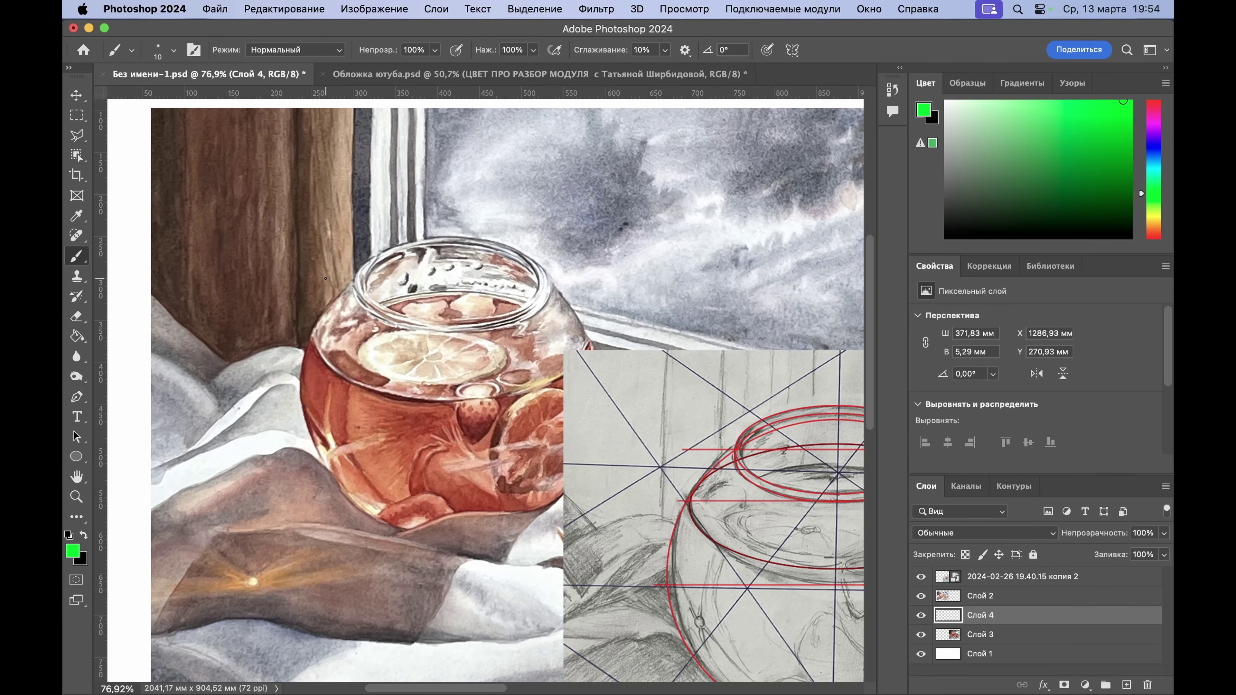
{"action": "left_click_drag", "start_coordinate": [364, 278], "coordinate": [453, 271]}
{"action": "left_click_drag", "start_coordinate": [1003, 615], "coordinate": [1007, 578]}
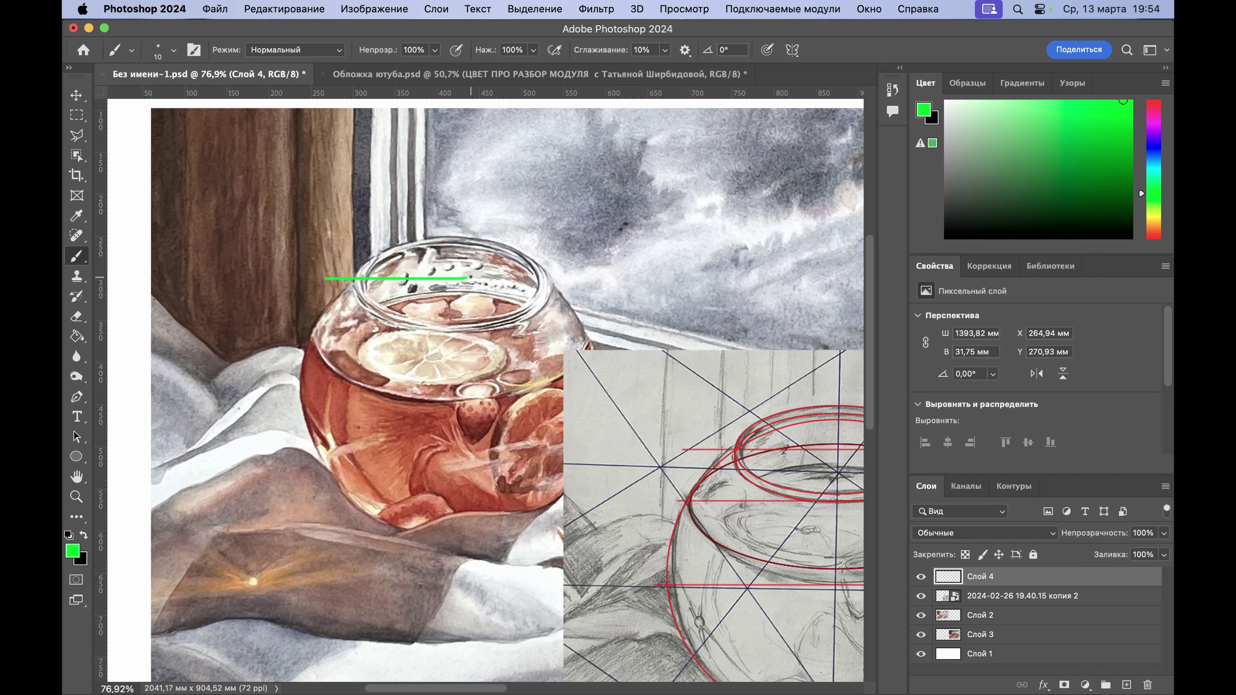
{"action": "left_click_drag", "start_coordinate": [471, 277], "coordinate": [560, 278]}
Step: Mark both ends of the painted jar's rim with short curved strokes and try a slanted axis across it
{"action": "left_click_drag", "start_coordinate": [354, 279], "coordinate": [352, 289]}
{"action": "left_click_drag", "start_coordinate": [541, 307], "coordinate": [544, 312]}
{"action": "left_click", "coordinate": [564, 301], "text": "shift"}
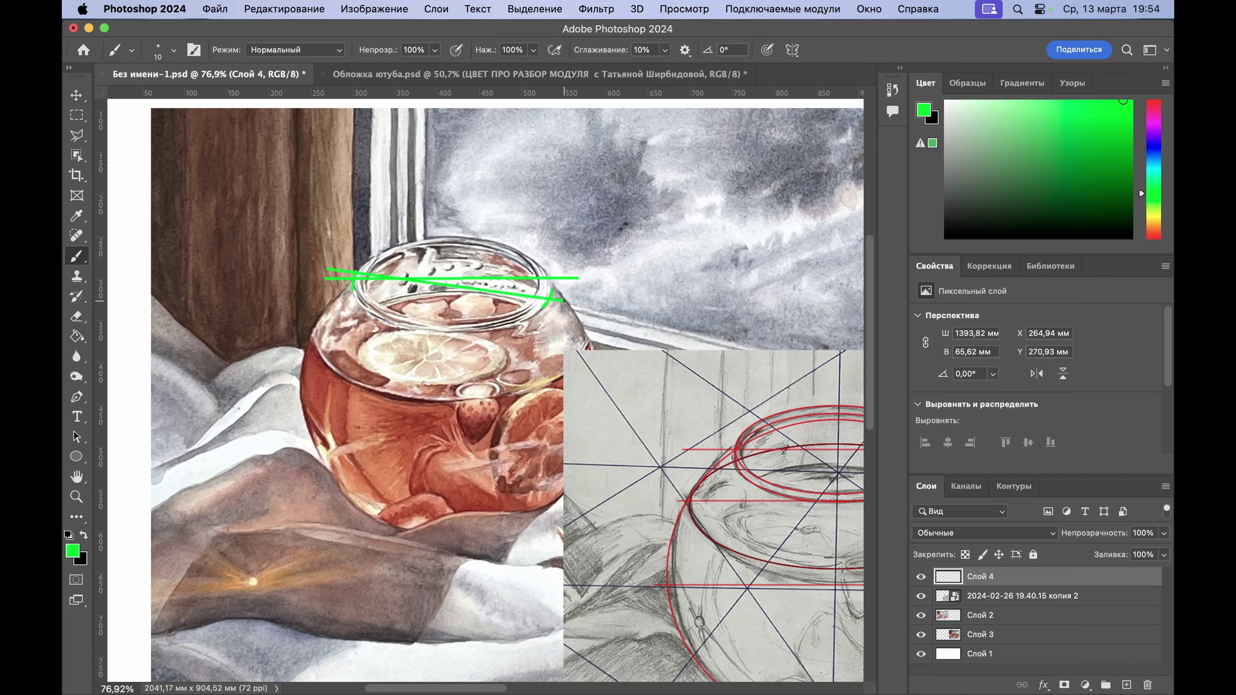
{"action": "key", "text": "super+z"}
{"action": "key", "text": "super+z"}
Step: Trace the front inner edge of the painted jar's rim with a short green arc
{"action": "left_click", "coordinate": [403, 313]}
{"action": "left_click", "coordinate": [417, 318], "text": "shift"}
{"action": "left_click", "coordinate": [432, 321], "text": "shift"}
{"action": "left_click", "coordinate": [454, 322], "text": "shift"}
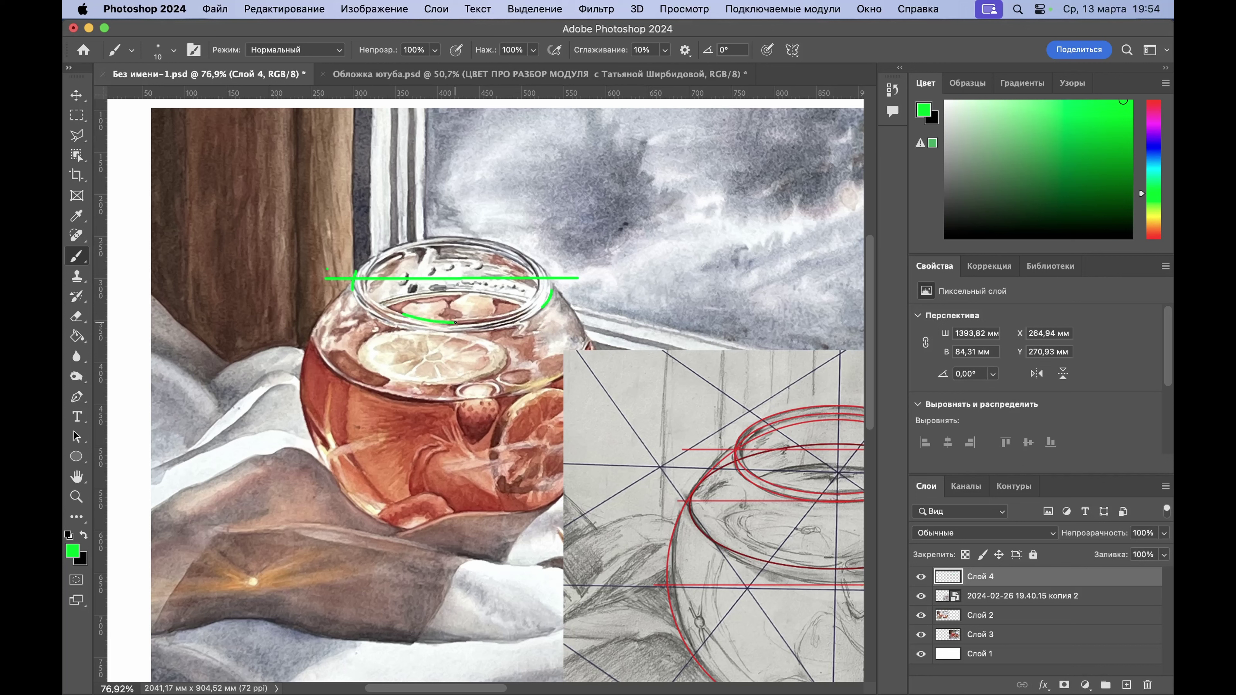
{"action": "left_click", "coordinate": [472, 322], "text": "shift"}
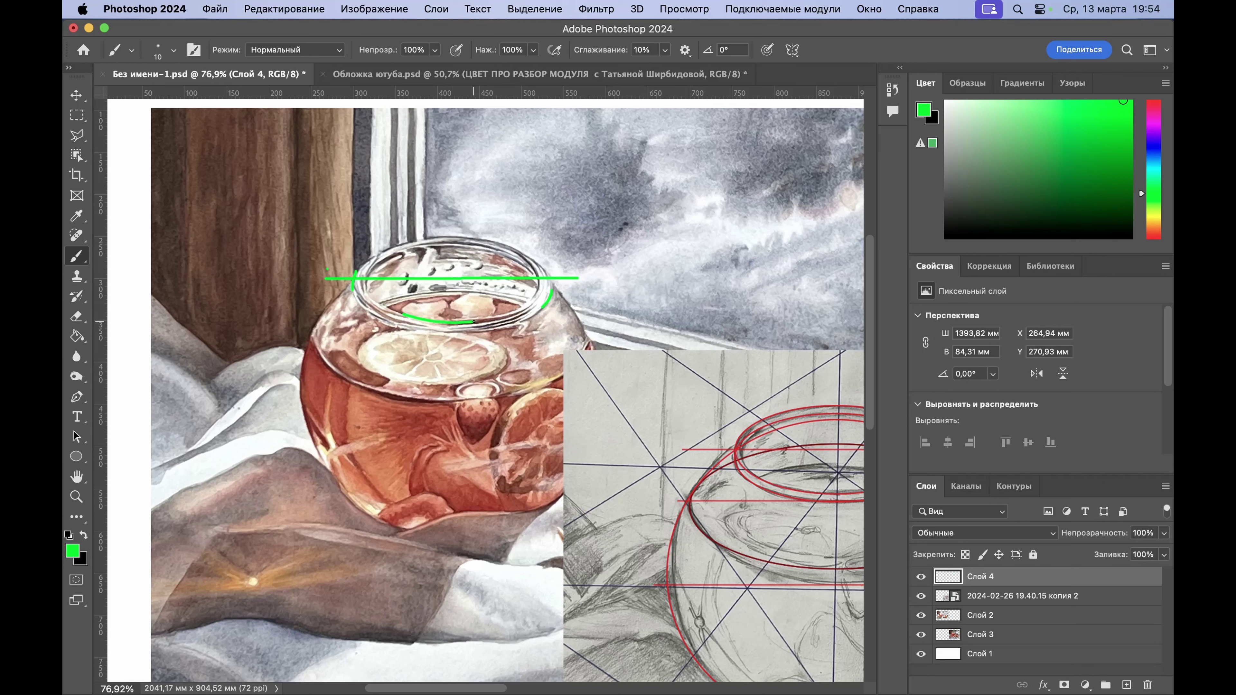
{"action": "left_click", "coordinate": [490, 320], "text": "shift"}
Step: Trace the back edge of the painted jar's rim with a short green arc
{"action": "left_click_drag", "start_coordinate": [418, 241], "coordinate": [429, 238]}
{"action": "key", "text": "super+z"}
{"action": "left_click_drag", "start_coordinate": [414, 242], "coordinate": [428, 238]}
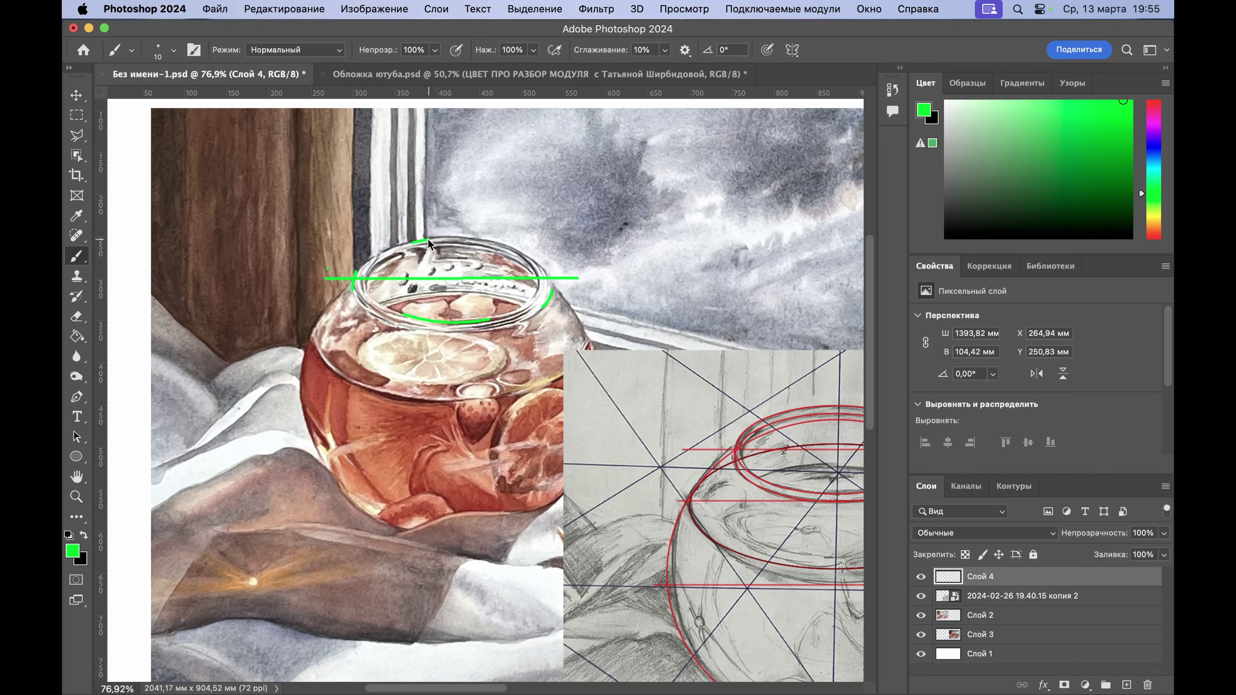
{"action": "left_click", "coordinate": [444, 236], "text": "shift"}
{"action": "left_click", "coordinate": [461, 239], "text": "shift"}
{"action": "left_click", "coordinate": [476, 239], "text": "shift"}
{"action": "left_click", "coordinate": [492, 242], "text": "shift"}
Step: Undo the green guide strokes on the painted jar's rim
{"action": "key", "text": "super+z"}
{"action": "key", "text": "super+z"}
{"action": "key", "text": "super+z"}
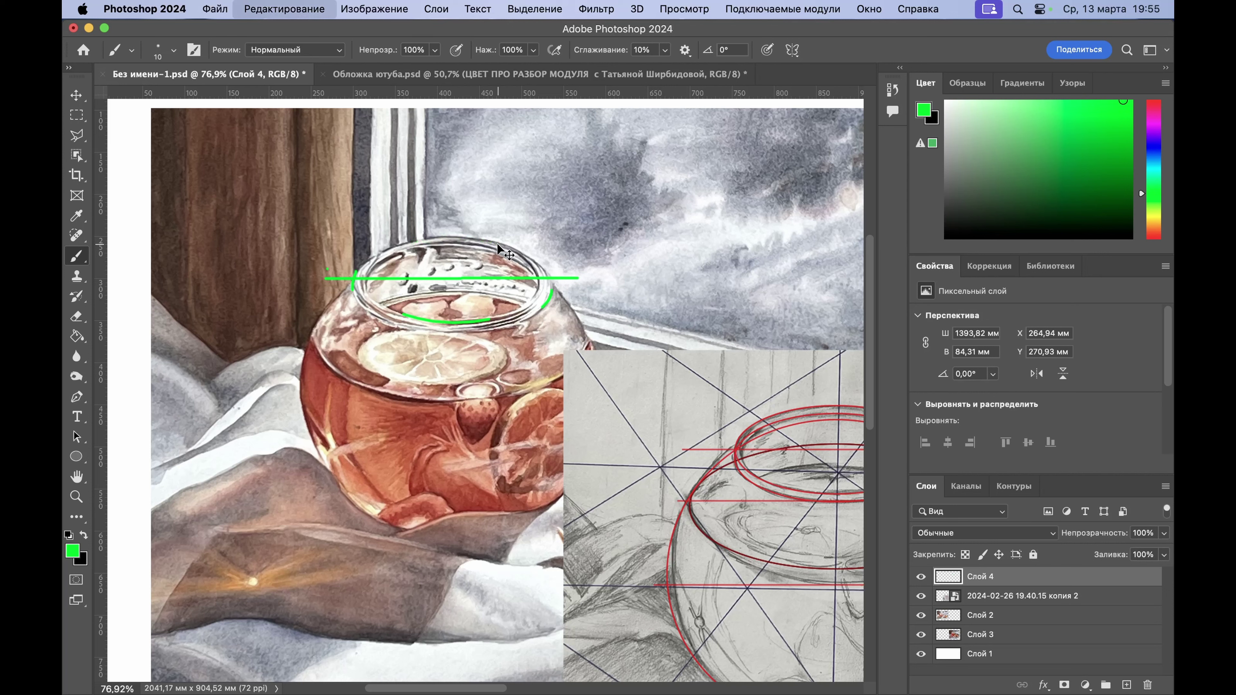
{"action": "key", "text": "super+z"}
{"action": "key", "text": "super+z"}
{"action": "key", "text": "super+z"}
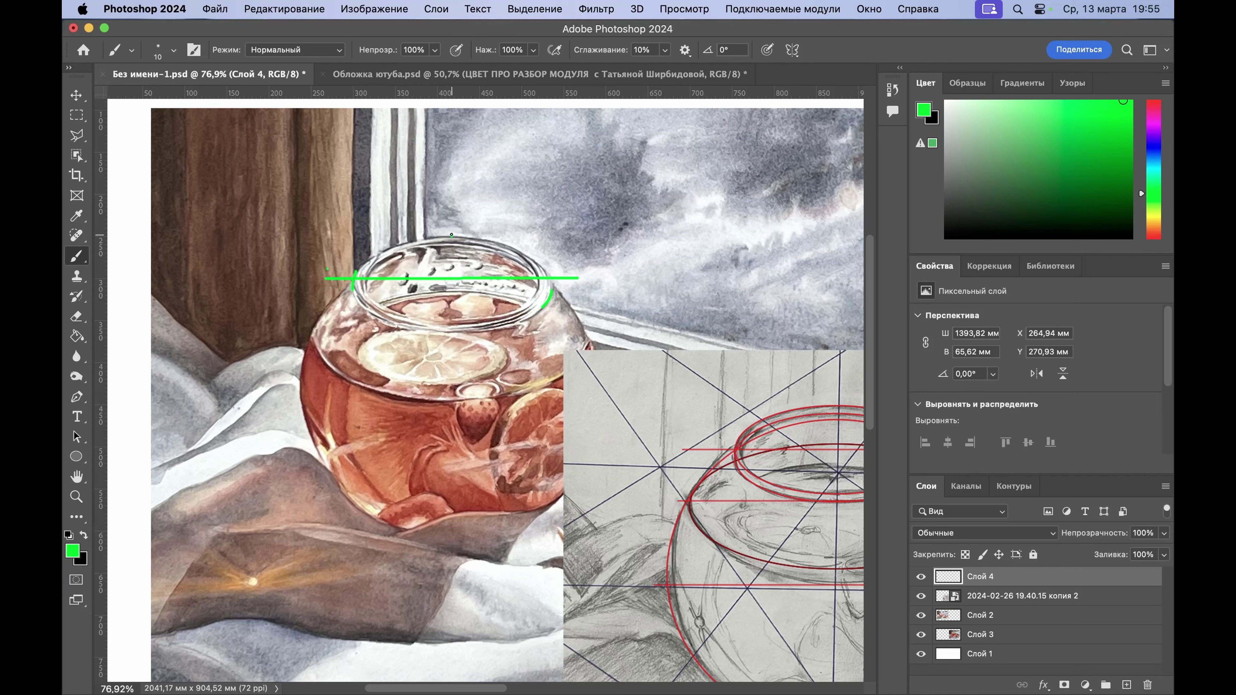
{"action": "left_click", "coordinate": [452, 233]}
{"action": "key", "text": "super+z"}
{"action": "key", "text": "super+z"}
{"action": "key", "text": "super+["}
{"action": "key", "text": "super+["}
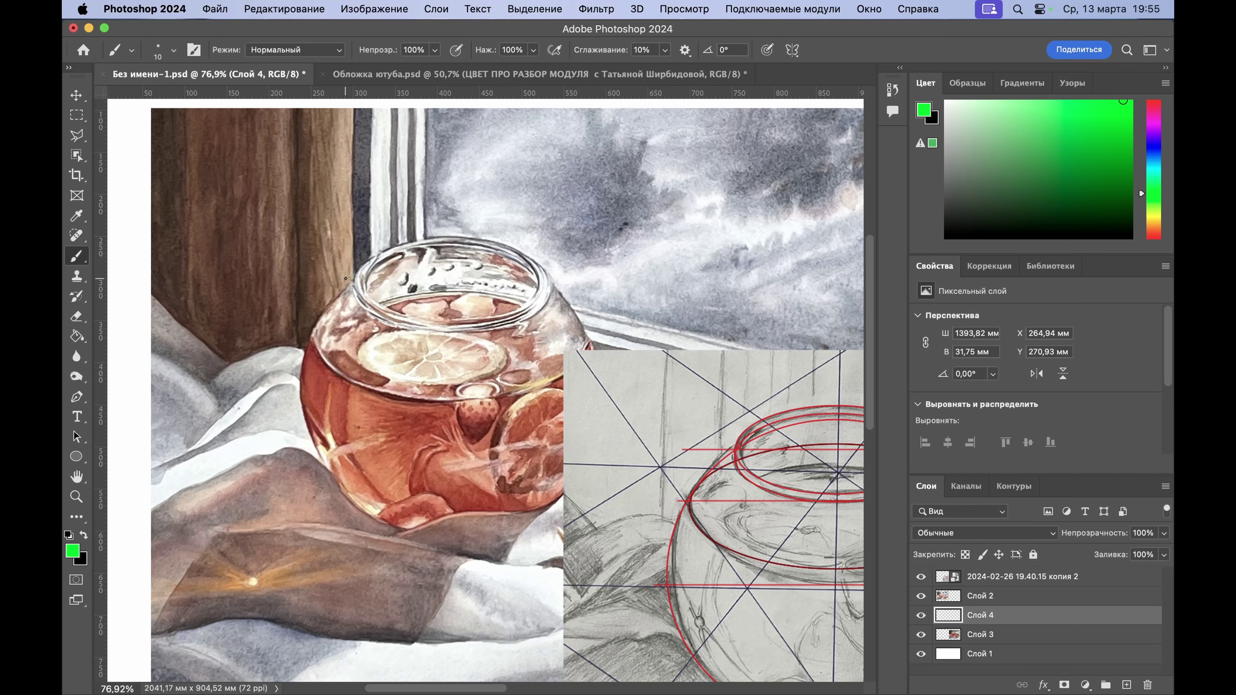
Step: Paint a slanted axis about 277 mm long across the painted jar's rim and a vertical axis about 460 mm tall through its centre
{"action": "left_click", "coordinate": [555, 298]}
{"action": "key", "text": "super+z"}
{"action": "key", "text": "super+z"}
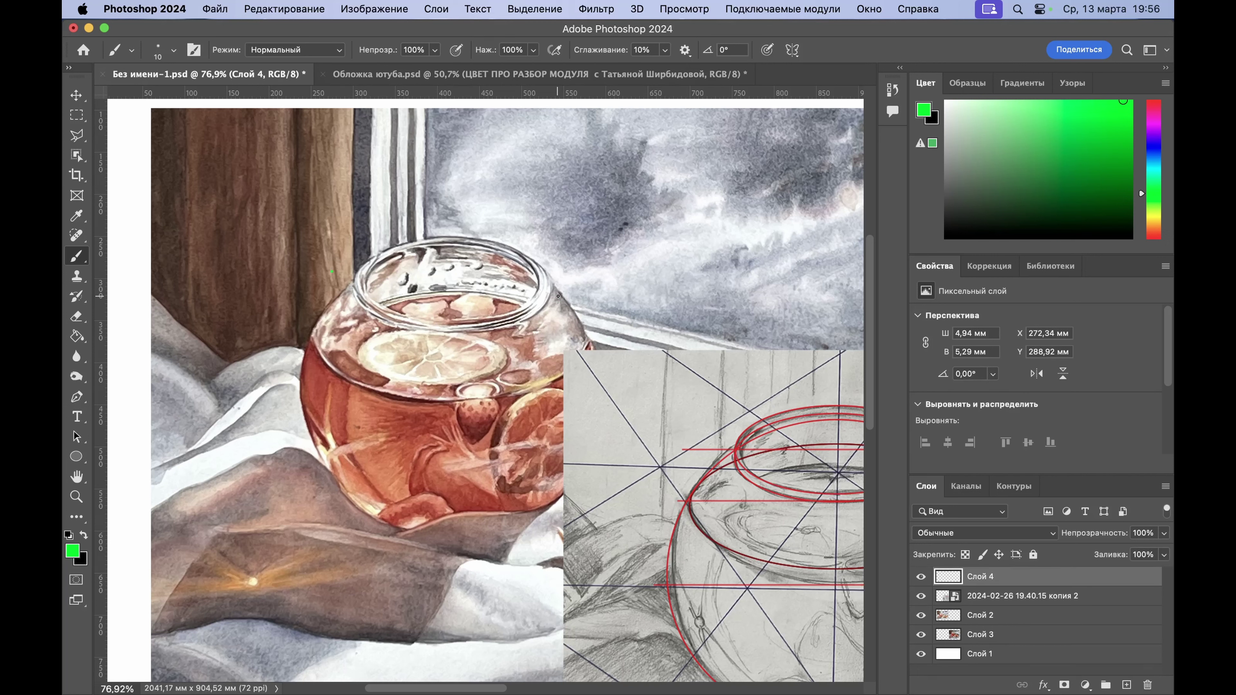
{"action": "left_click", "coordinate": [558, 295], "text": "shift"}
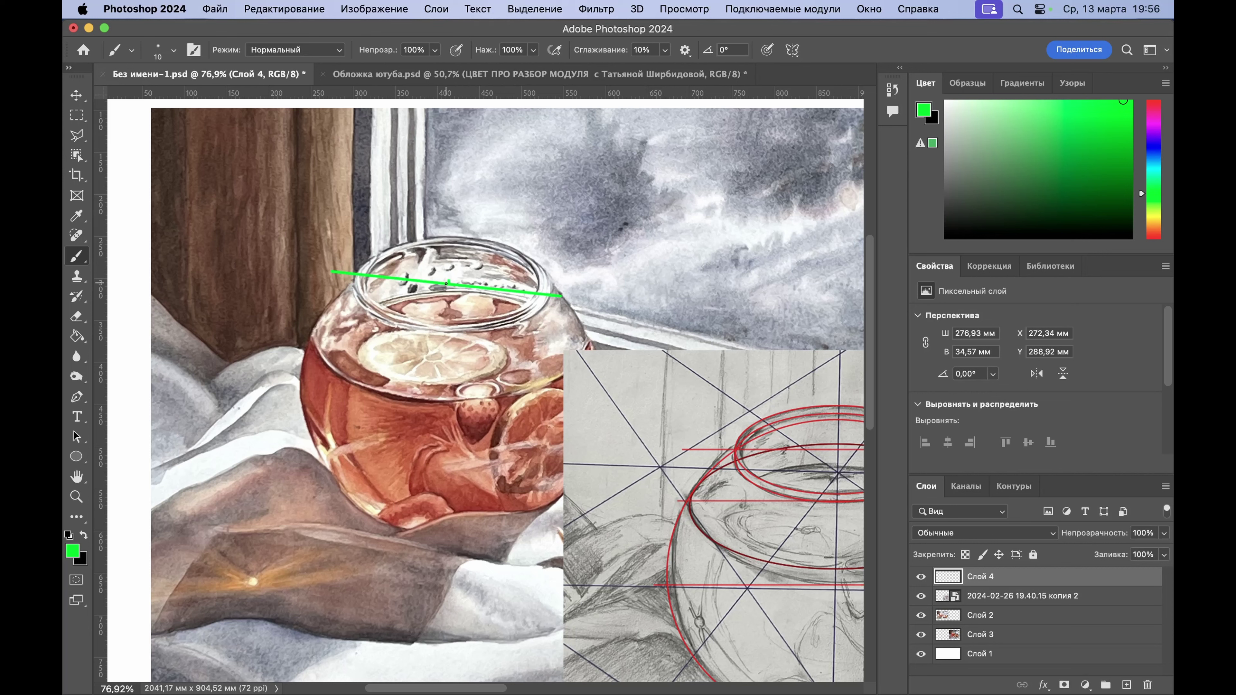
{"action": "left_click_drag", "start_coordinate": [448, 283], "coordinate": [448, 160]}
{"action": "mouse_move", "coordinate": [447, 284]}
{"action": "left_mouse_down"}
{"action": "mouse_move", "coordinate": [464, 408]}
{"action": "mouse_move", "coordinate": [448, 544]}
{"action": "left_mouse_up"}
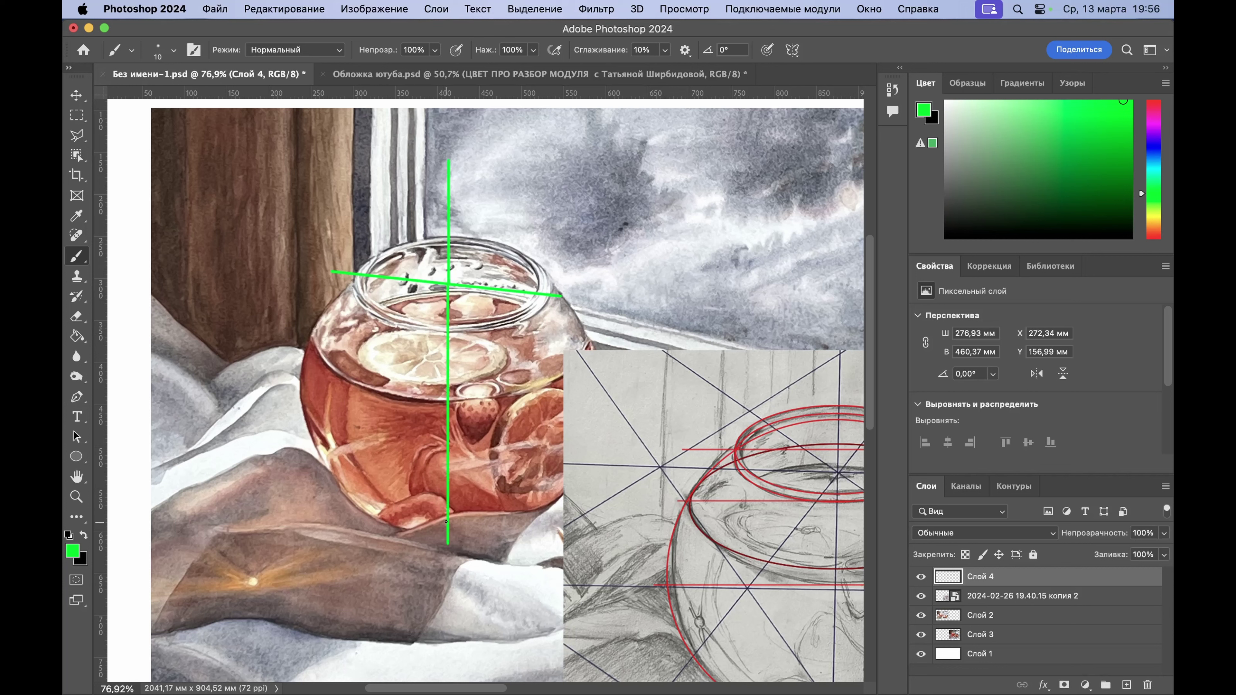
Step: Add a horizontal line across the painted jar's base and a diagonal double-headed arrow through the centre of its rim
{"action": "left_click_drag", "start_coordinate": [449, 514], "coordinate": [382, 512]}
{"action": "left_click_drag", "start_coordinate": [511, 525], "coordinate": [532, 525]}
{"action": "left_click_drag", "start_coordinate": [448, 283], "coordinate": [477, 240]}
{"action": "mouse_move", "coordinate": [445, 284]}
{"action": "left_mouse_down"}
{"action": "mouse_move", "coordinate": [421, 318]}
{"action": "mouse_move", "coordinate": [431, 315]}
{"action": "left_mouse_up"}
Step: Sketch a small round jar with a tilted rim, a vertical axis and a curved arrow on the wooden wall beside the painted jar
{"action": "mouse_move", "coordinate": [220, 256]}
{"action": "left_mouse_down"}
{"action": "mouse_move", "coordinate": [215, 288]}
{"action": "mouse_move", "coordinate": [230, 297]}
{"action": "mouse_move", "coordinate": [264, 261]}
{"action": "left_mouse_up"}
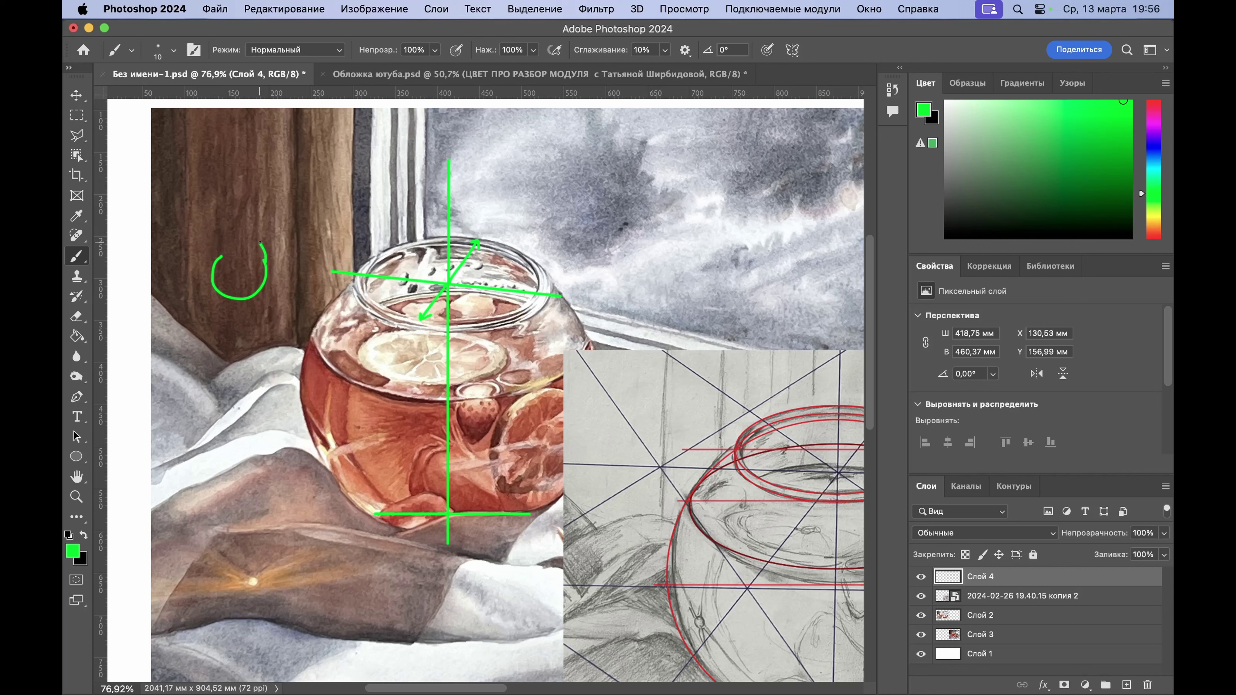
{"action": "mouse_move", "coordinate": [221, 256]}
{"action": "left_mouse_down"}
{"action": "mouse_move", "coordinate": [263, 243]}
{"action": "mouse_move", "coordinate": [221, 258]}
{"action": "left_mouse_up"}
{"action": "mouse_move", "coordinate": [238, 247]}
{"action": "left_mouse_down"}
{"action": "mouse_move", "coordinate": [258, 262]}
{"action": "mouse_move", "coordinate": [262, 240]}
{"action": "left_mouse_up"}
{"action": "mouse_move", "coordinate": [242, 252]}
{"action": "left_mouse_down"}
{"action": "mouse_move", "coordinate": [243, 225]}
{"action": "mouse_move", "coordinate": [242, 332]}
{"action": "left_mouse_up"}
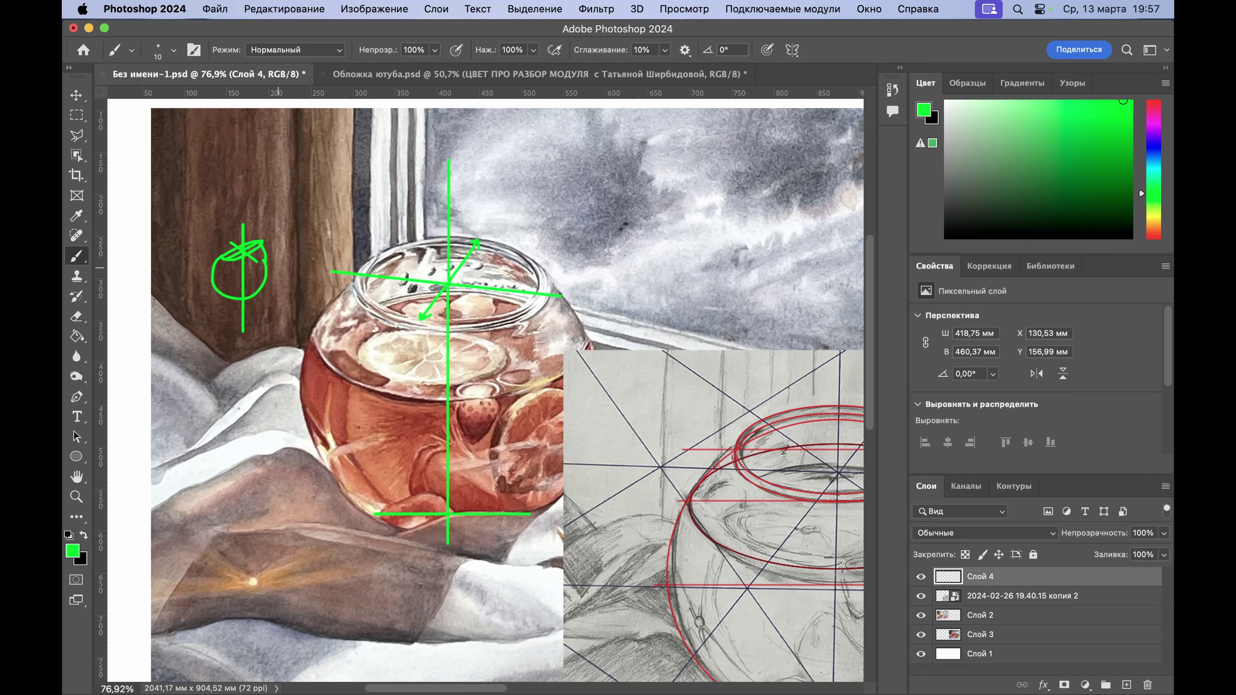
{"action": "left_click_drag", "start_coordinate": [281, 265], "coordinate": [275, 292]}
Step: Delete the annotation layer Слой 4 with all its green guide strokes
{"action": "scroll", "coordinate": [497, 327], "scroll_direction": "down", "scroll_amount": 5}
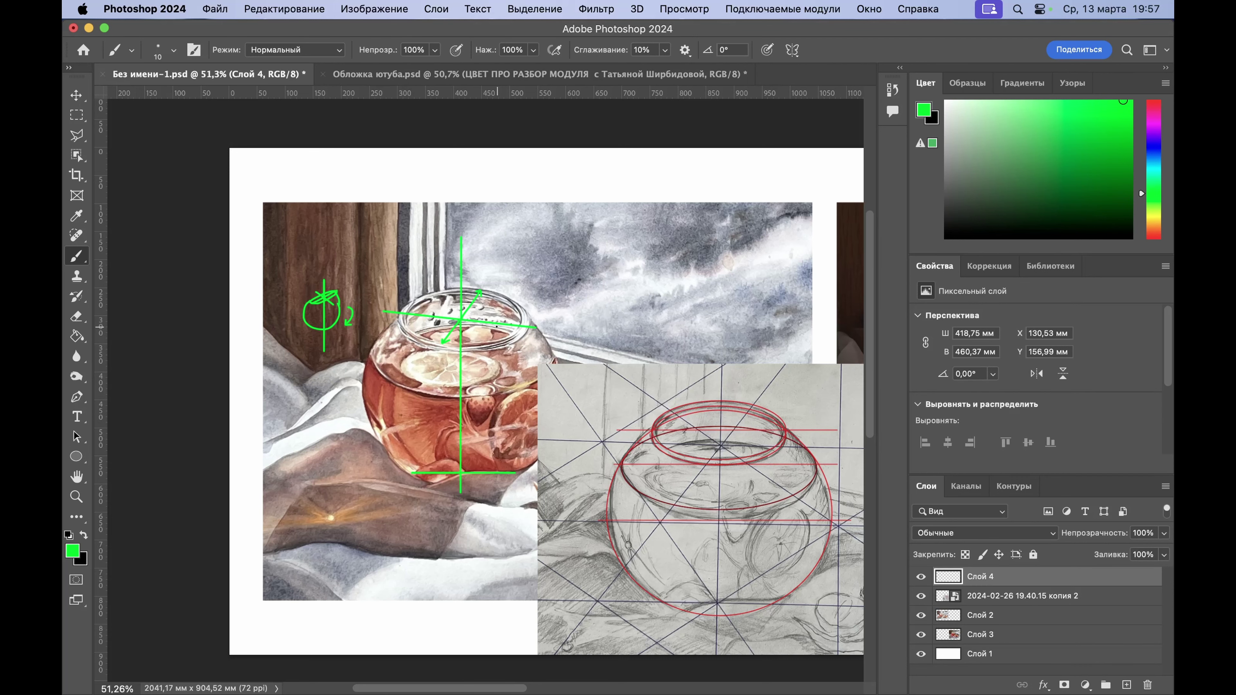
{"action": "scroll", "coordinate": [485, 392], "scroll_direction": "right", "scroll_amount": 10}
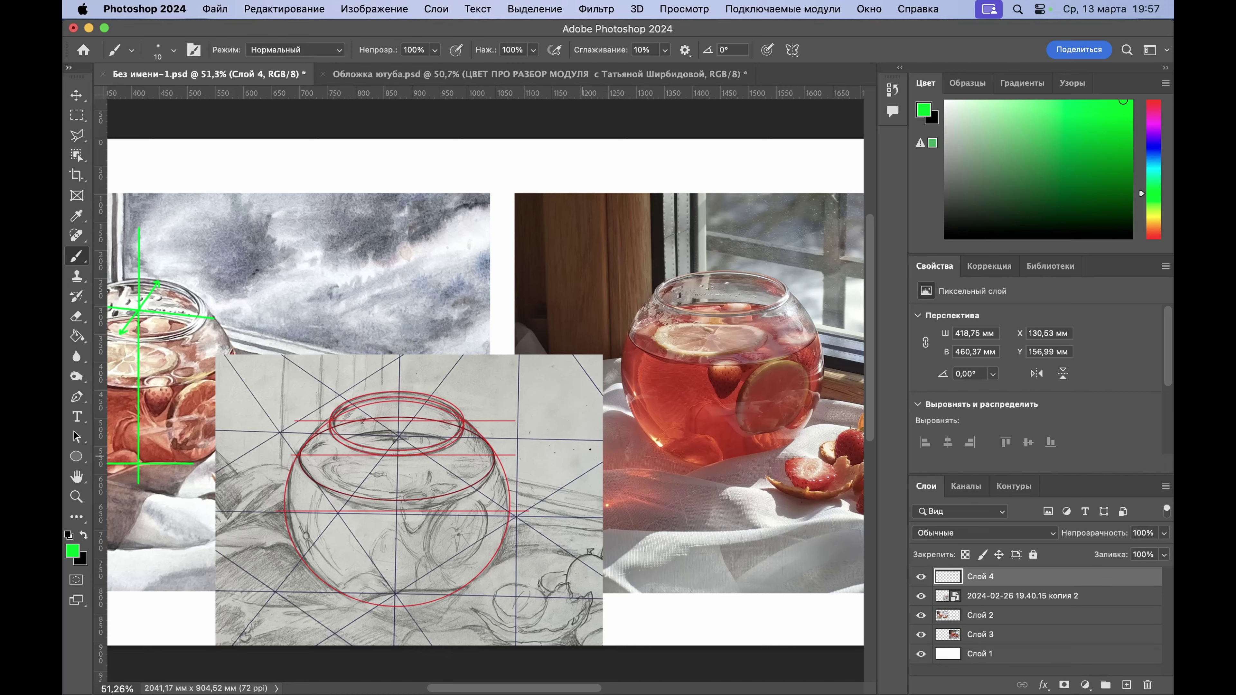
{"action": "scroll", "coordinate": [621, 429], "scroll_direction": "down", "scroll_amount": 3}
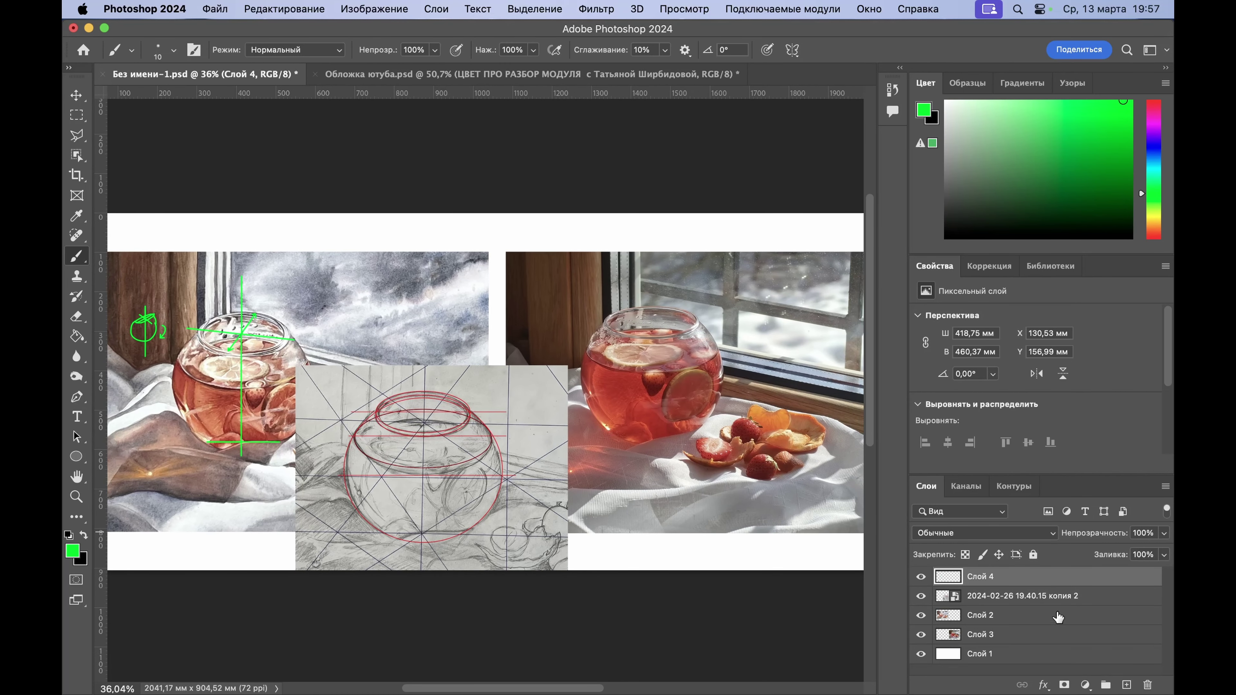
{"action": "left_click", "coordinate": [1147, 683]}
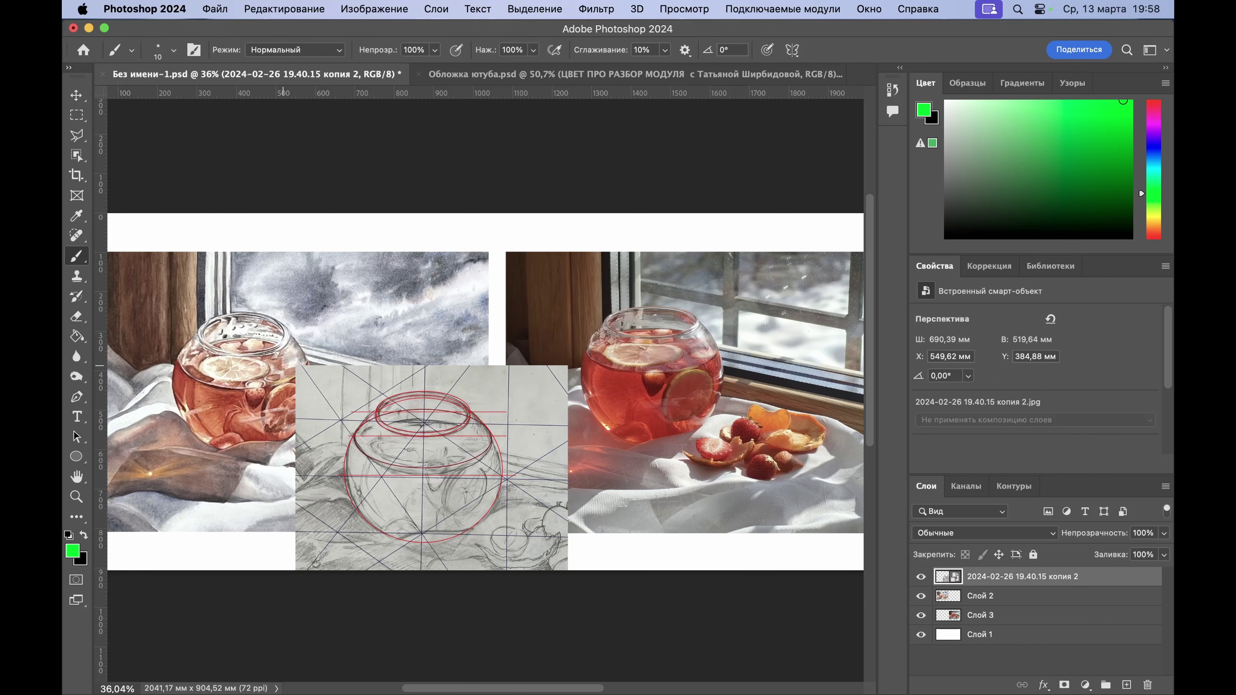
{"action": "scroll", "coordinate": [313, 373], "scroll_direction": "up", "scroll_amount": 5}
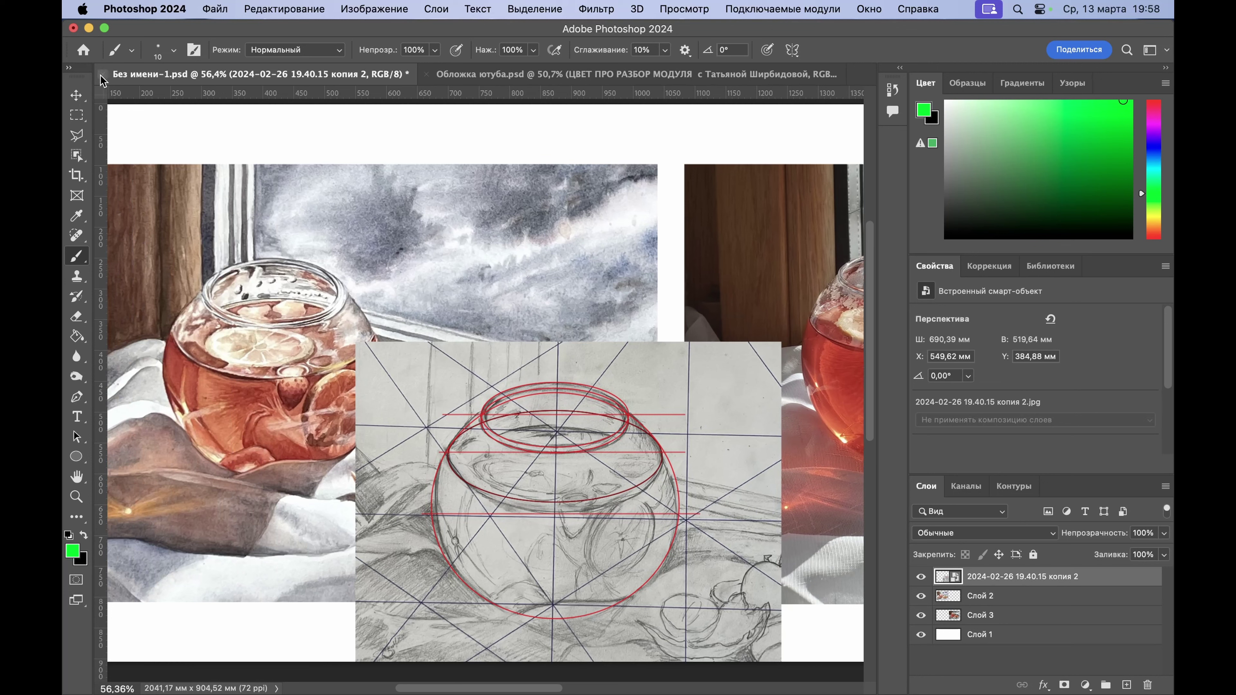
Step: Move the construction sketch away from the painted jar to X 658,28 mm, Y 320,67 mm
{"action": "left_click", "coordinate": [77, 96]}
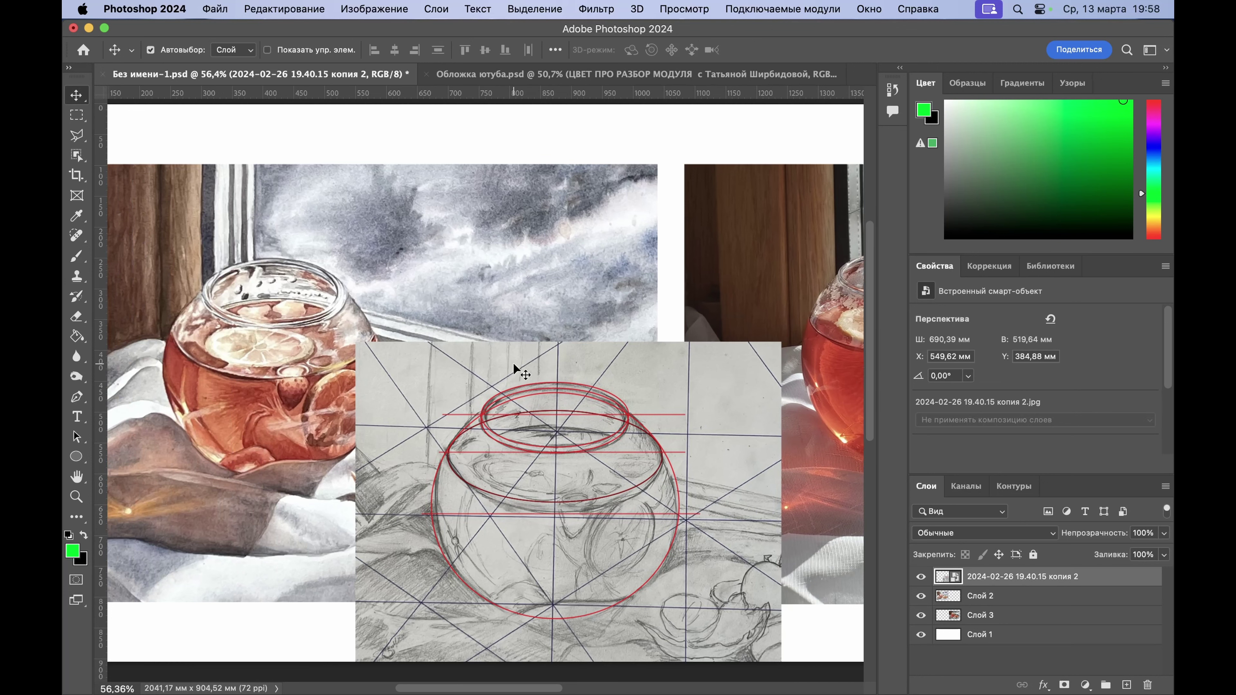
{"action": "left_click_drag", "start_coordinate": [523, 465], "coordinate": [588, 425]}
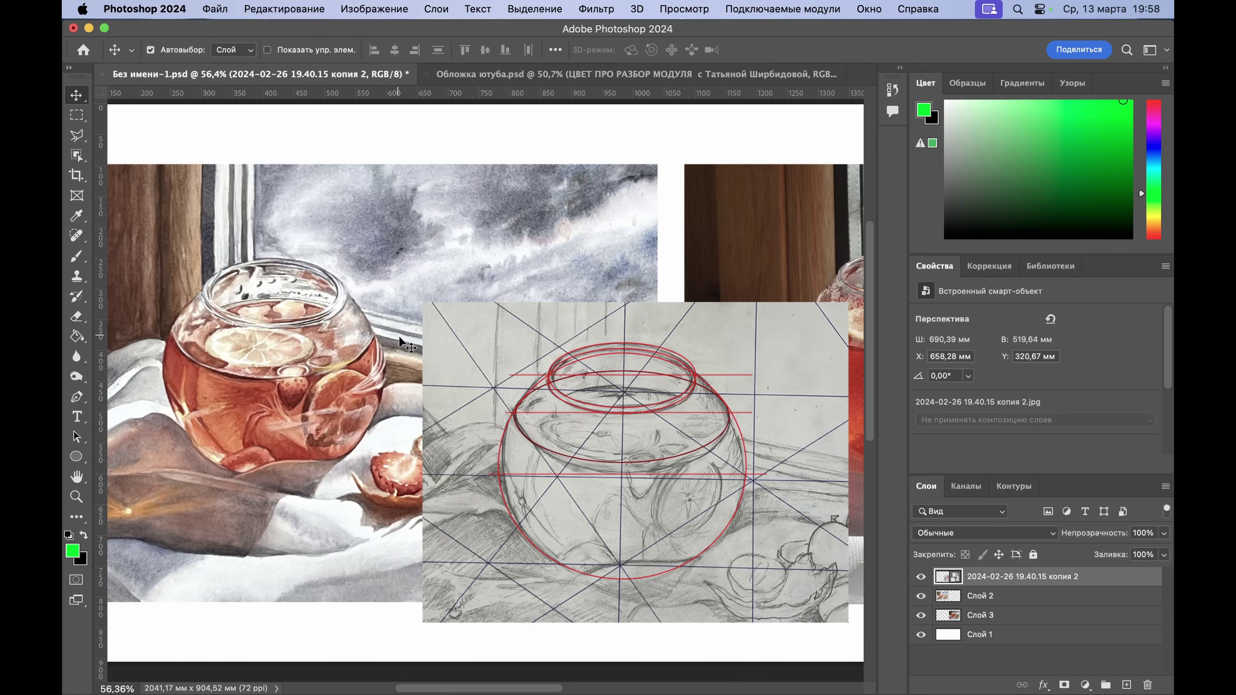
Step: Paint short green strokes along both shoulders of the painted jar on a new layer, and raise Слой 4 above the sketch layer
{"action": "scroll", "coordinate": [558, 437], "scroll_direction": "up", "scroll_amount": 3}
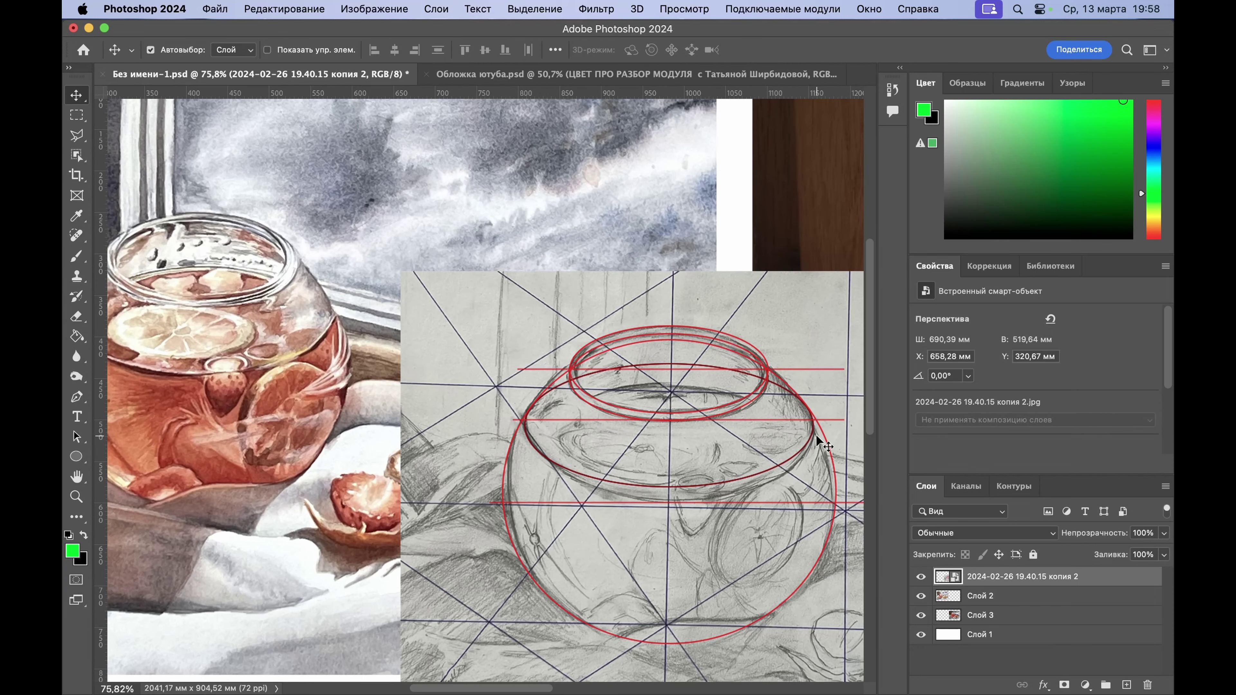
{"action": "scroll", "coordinate": [374, 426], "scroll_direction": "left", "scroll_amount": 3}
{"action": "mouse_move", "coordinate": [72, 273]}
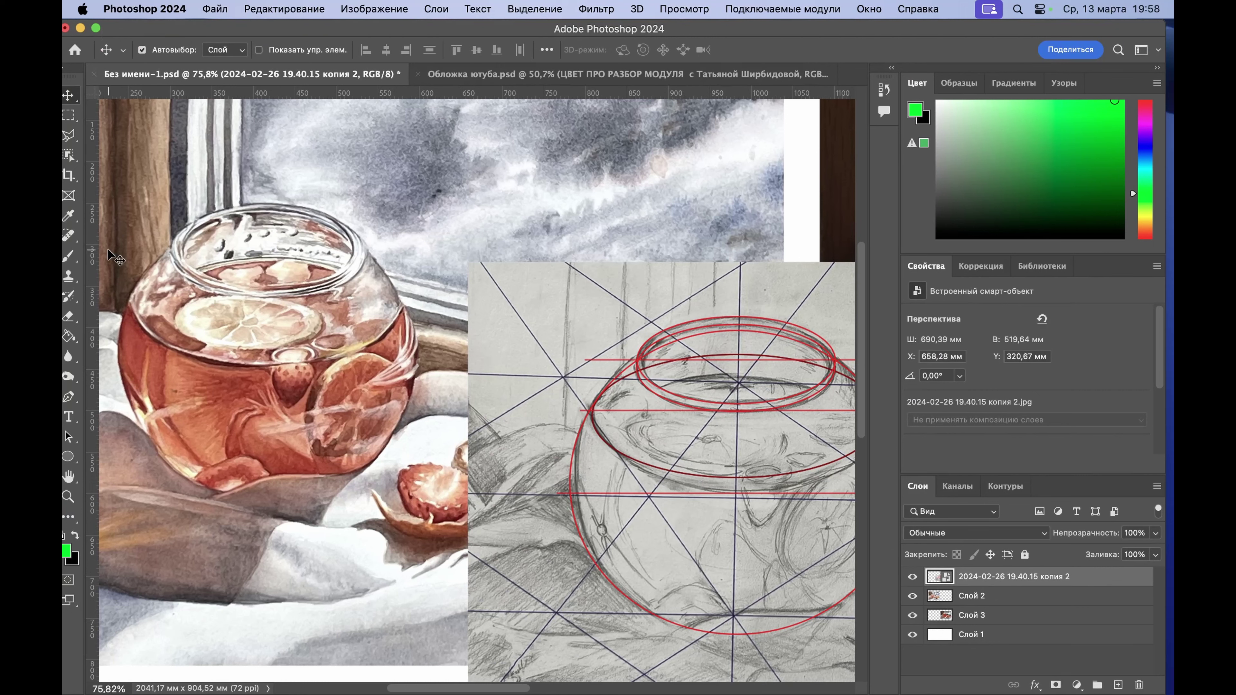
{"action": "left_click", "coordinate": [68, 256]}
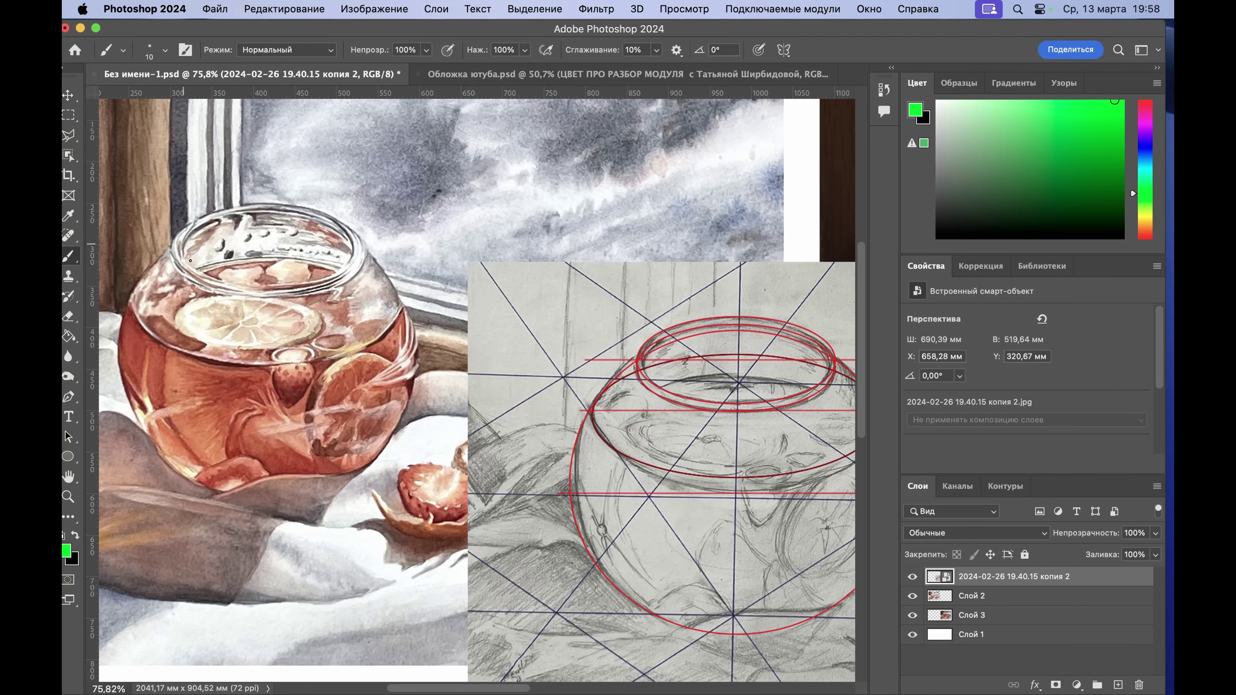
{"action": "left_click", "coordinate": [139, 284]}
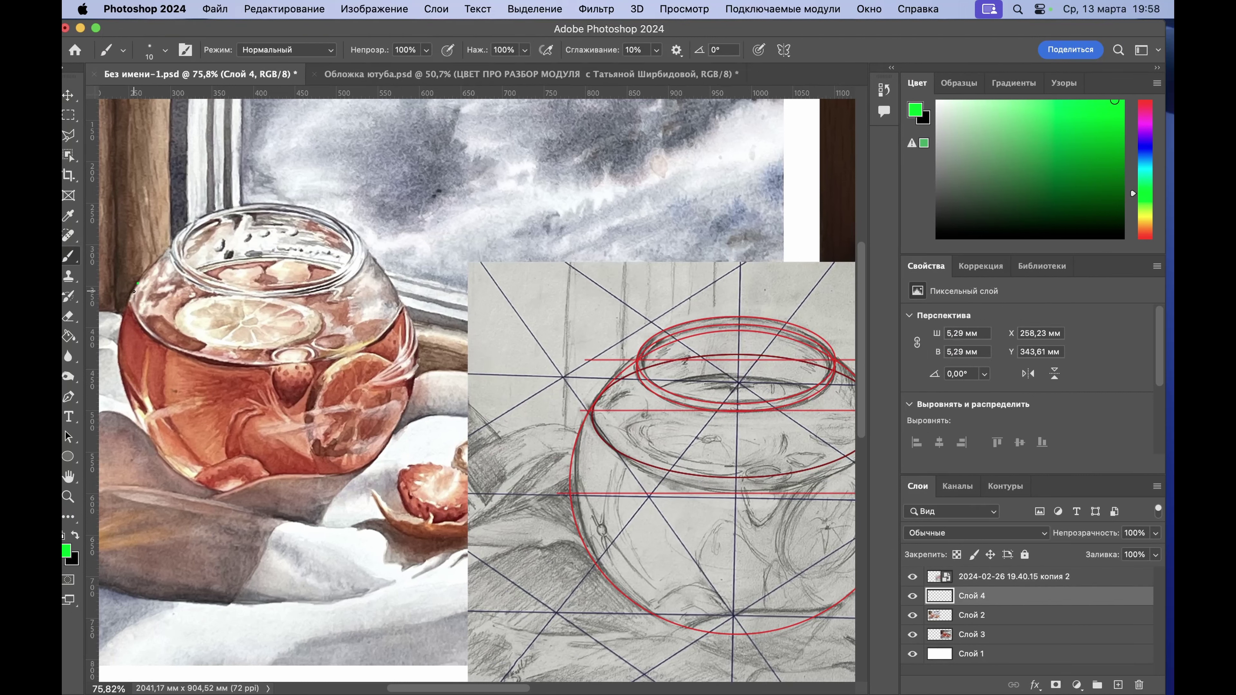
{"action": "left_click", "coordinate": [139, 321], "text": "shift"}
{"action": "left_click", "coordinate": [393, 288]}
{"action": "left_click", "coordinate": [402, 306], "text": "shift"}
{"action": "left_click", "coordinate": [395, 324], "text": "shift"}
{"action": "left_click_drag", "start_coordinate": [983, 579], "coordinate": [1016, 577]}
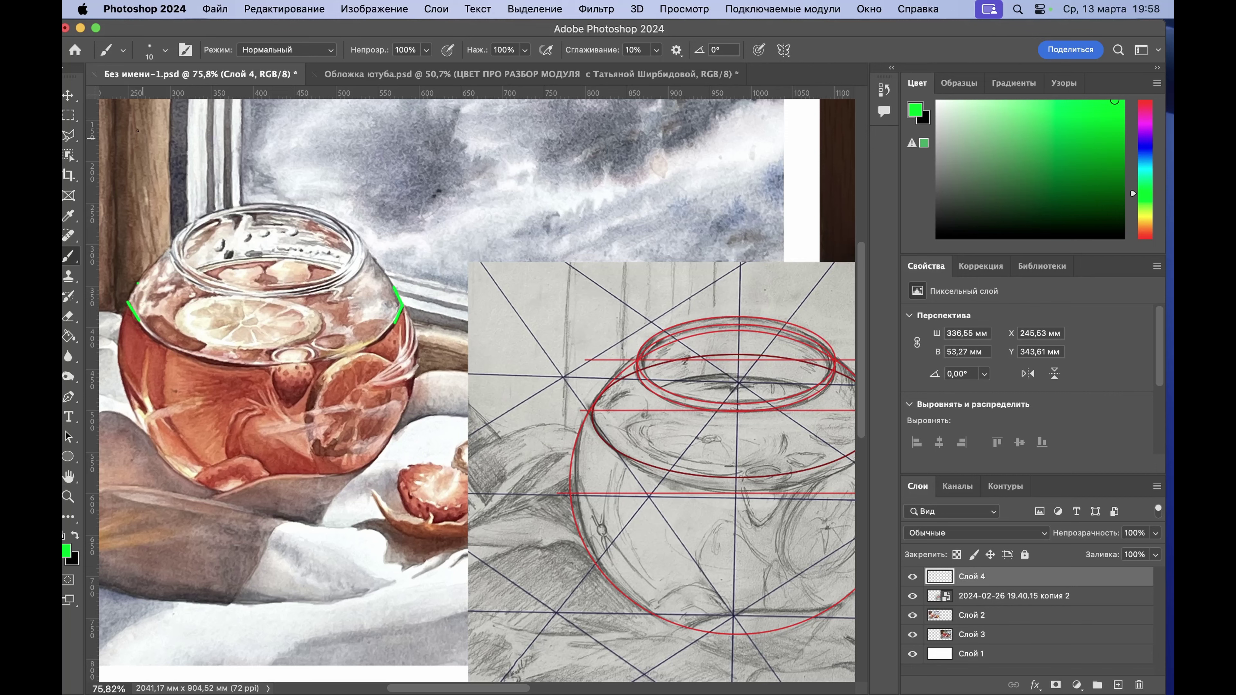
Step: Erase the green strokes from both shoulders of the painted jar
{"action": "left_click_drag", "start_coordinate": [96, 30], "coordinate": [104, 30]}
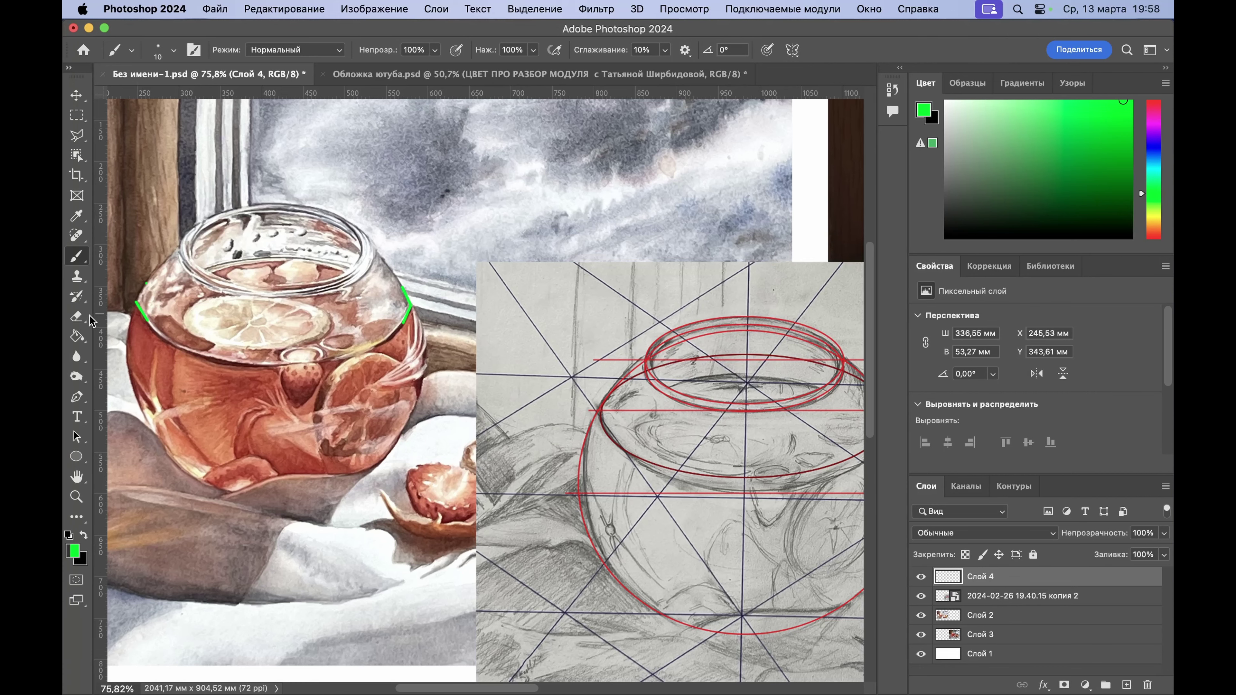
{"action": "left_click", "coordinate": [76, 316]}
{"action": "mouse_move", "coordinate": [145, 299]}
{"action": "left_mouse_down"}
{"action": "mouse_move", "coordinate": [140, 312]}
{"action": "mouse_move", "coordinate": [126, 280]}
{"action": "left_mouse_up"}
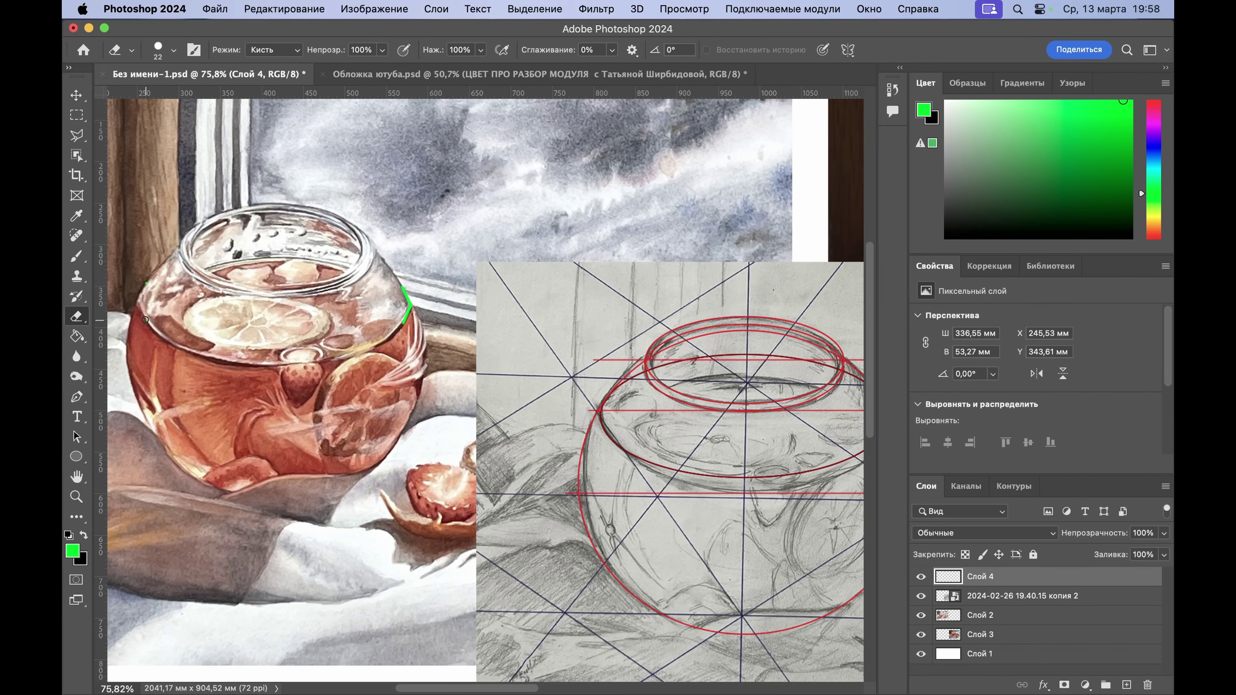
{"action": "left_click", "coordinate": [147, 286]}
{"action": "left_click_drag", "start_coordinate": [403, 289], "coordinate": [395, 325]}
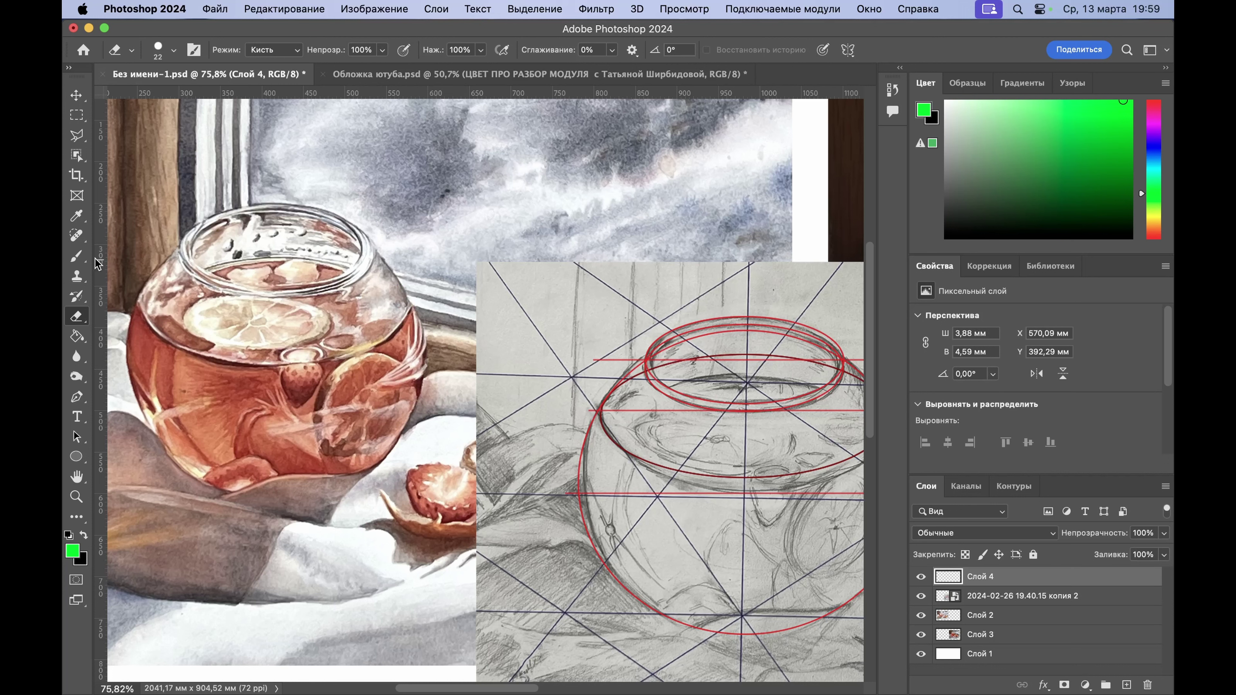
Step: Paint green strokes on the construction sketch where the shoulder ellipse meets the jar's left contour, extending one towards the rim
{"action": "left_click", "coordinate": [77, 256]}
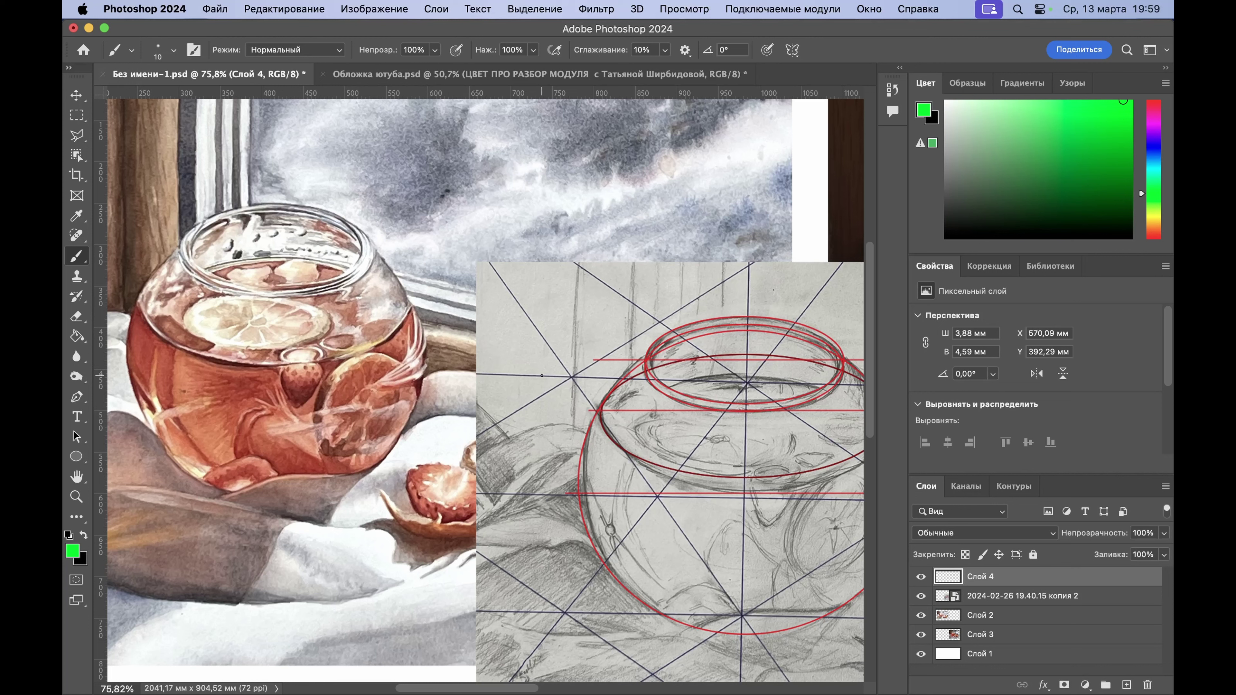
{"action": "mouse_move", "coordinate": [620, 386]}
{"action": "left_mouse_down"}
{"action": "mouse_move", "coordinate": [601, 405]}
{"action": "mouse_move", "coordinate": [616, 437]}
{"action": "left_mouse_up"}
{"action": "left_click_drag", "start_coordinate": [585, 439], "coordinate": [589, 421]}
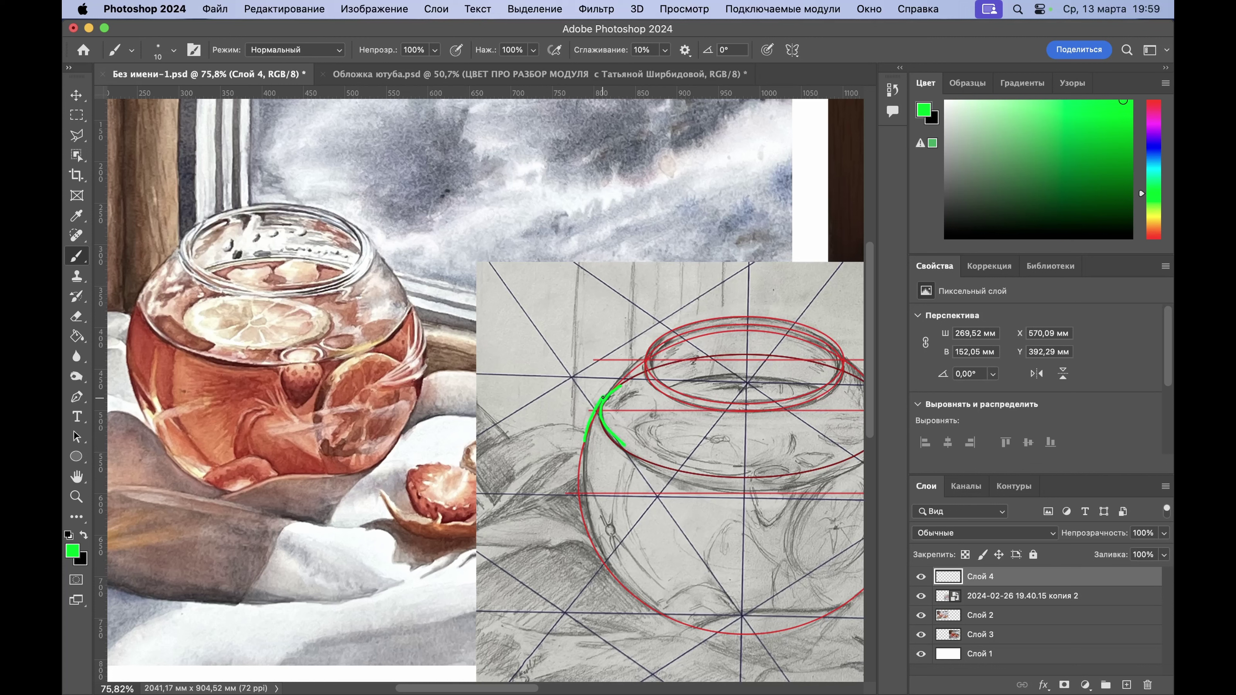
{"action": "mouse_move", "coordinate": [604, 398]}
{"action": "left_mouse_down"}
{"action": "mouse_move", "coordinate": [633, 361]}
{"action": "mouse_move", "coordinate": [633, 379]}
{"action": "mouse_move", "coordinate": [646, 371]}
{"action": "left_mouse_up"}
Step: Hide the construction sketch layer and paint a horizontal green line across the shoulders of the jar in the reference photo
{"action": "scroll", "coordinate": [610, 390], "scroll_direction": "right", "scroll_amount": 10}
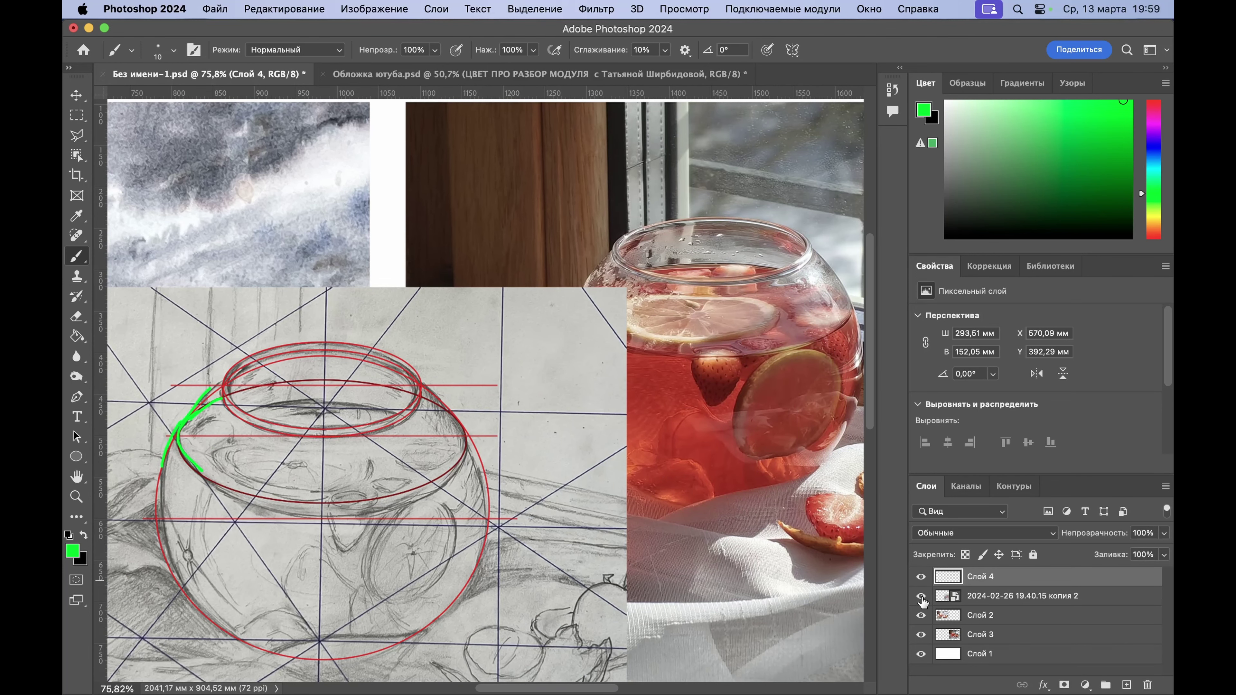
{"action": "left_click", "coordinate": [920, 596]}
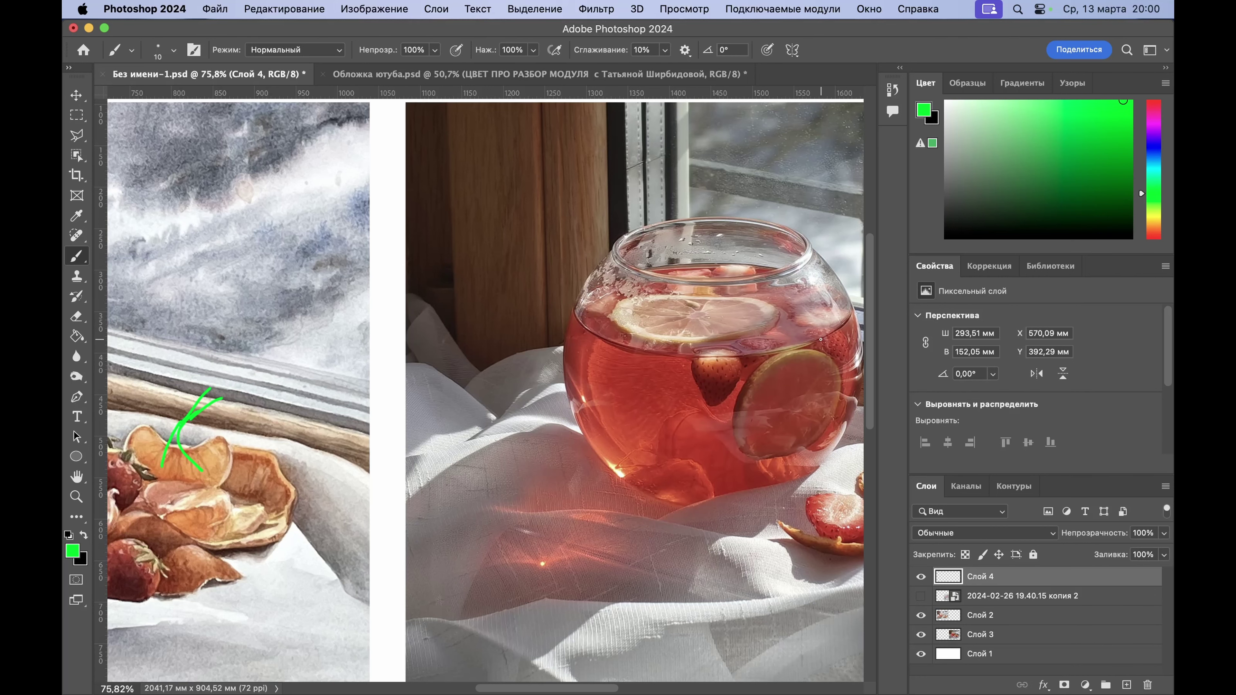
{"action": "scroll", "coordinate": [821, 338], "scroll_direction": "right", "scroll_amount": 5}
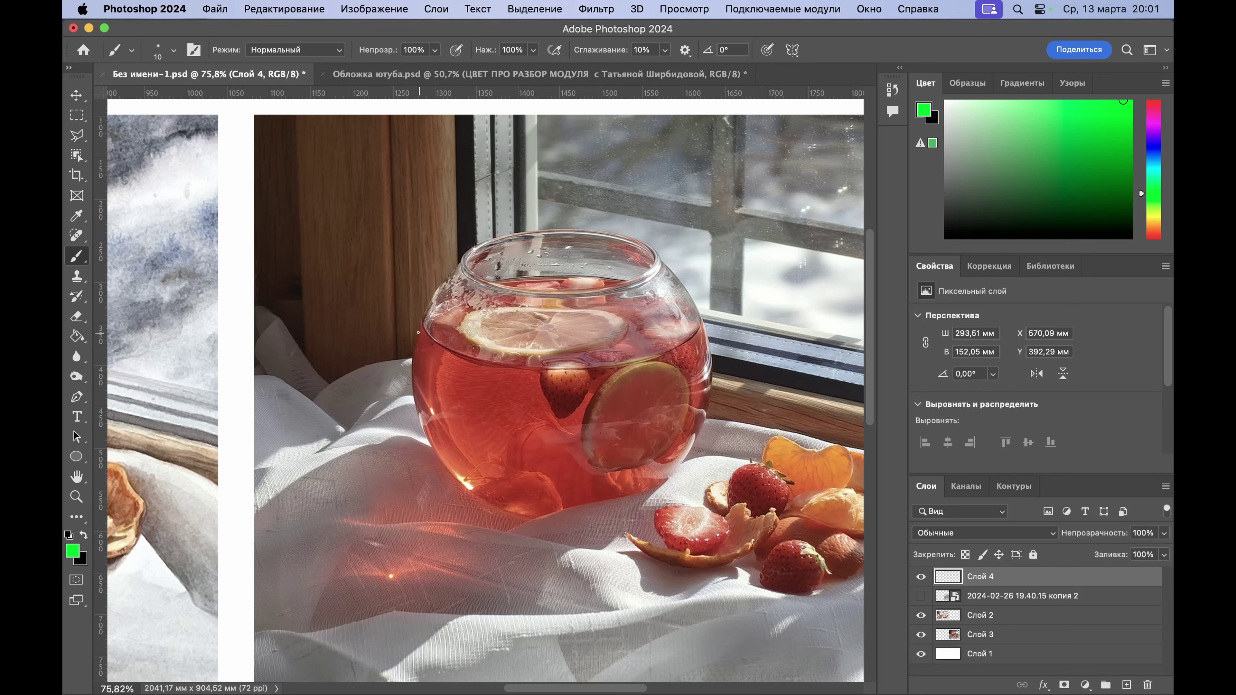
{"action": "left_click_drag", "start_coordinate": [417, 322], "coordinate": [740, 323]}
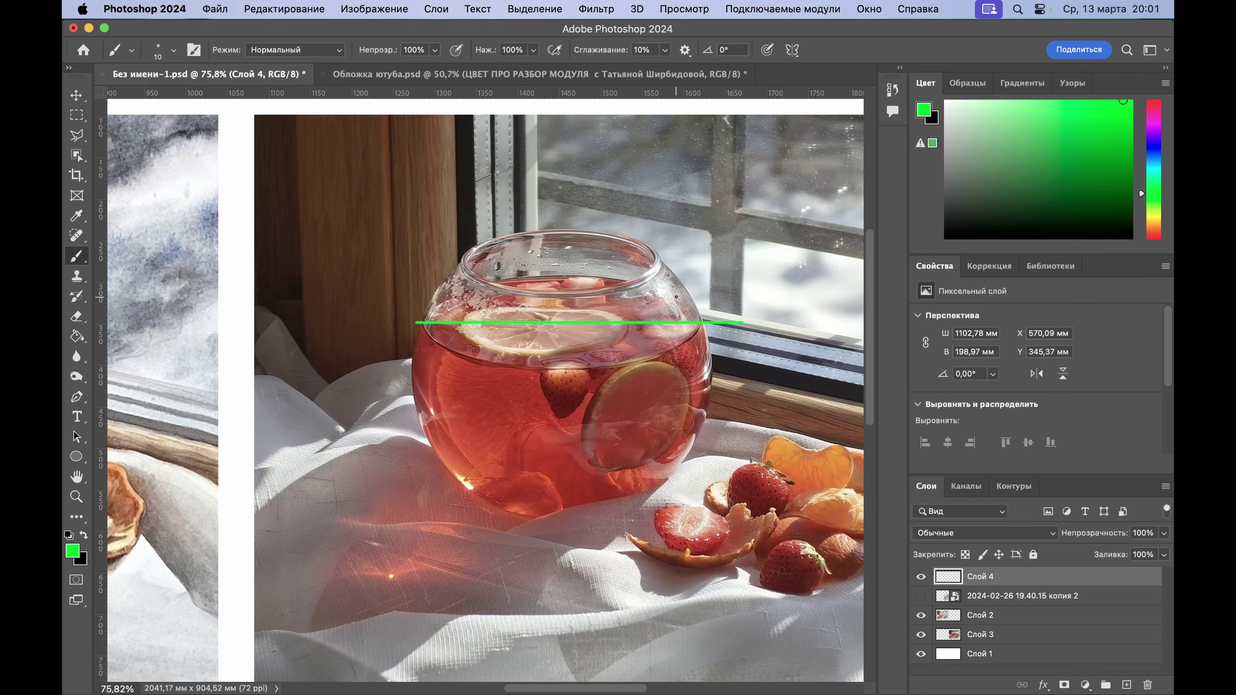
Step: Trace the painted jar's liquid surface in green with an upper and a lower arc meeting in pointed corners
{"action": "scroll", "coordinate": [676, 297], "scroll_direction": "left", "scroll_amount": 15}
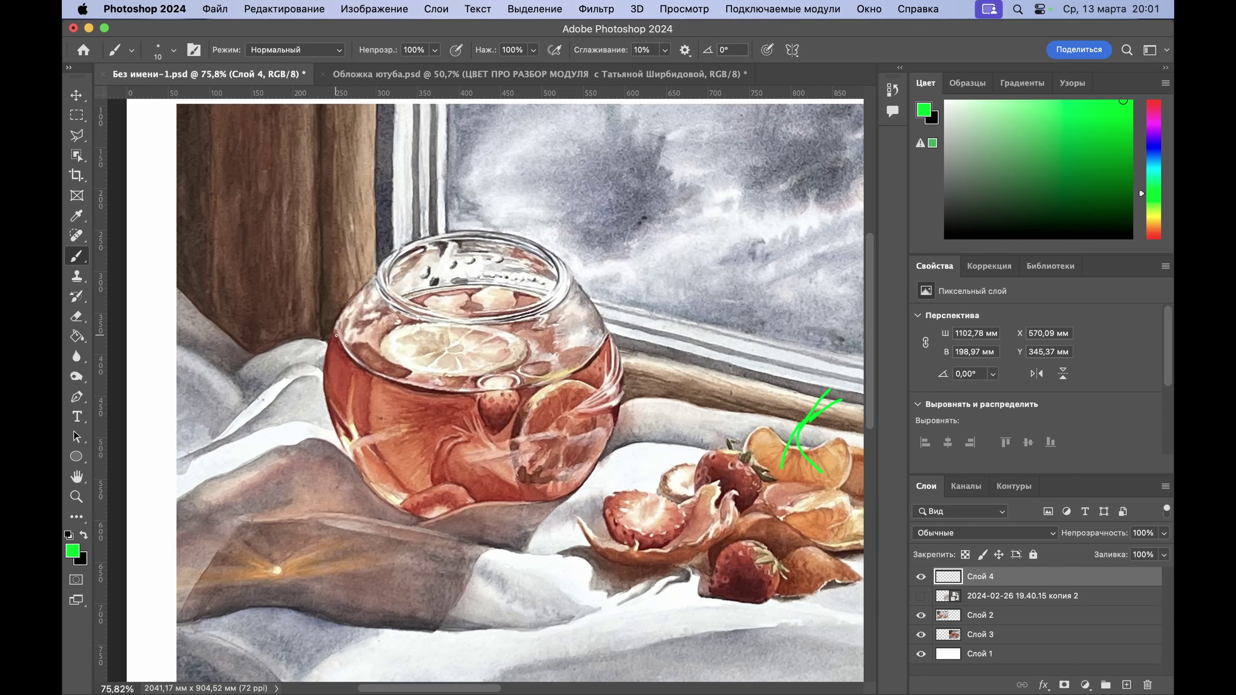
{"action": "mouse_move", "coordinate": [335, 330]}
{"action": "left_mouse_down"}
{"action": "mouse_move", "coordinate": [405, 295]}
{"action": "mouse_move", "coordinate": [509, 285]}
{"action": "mouse_move", "coordinate": [605, 325]}
{"action": "mouse_move", "coordinate": [584, 366]}
{"action": "left_mouse_up"}
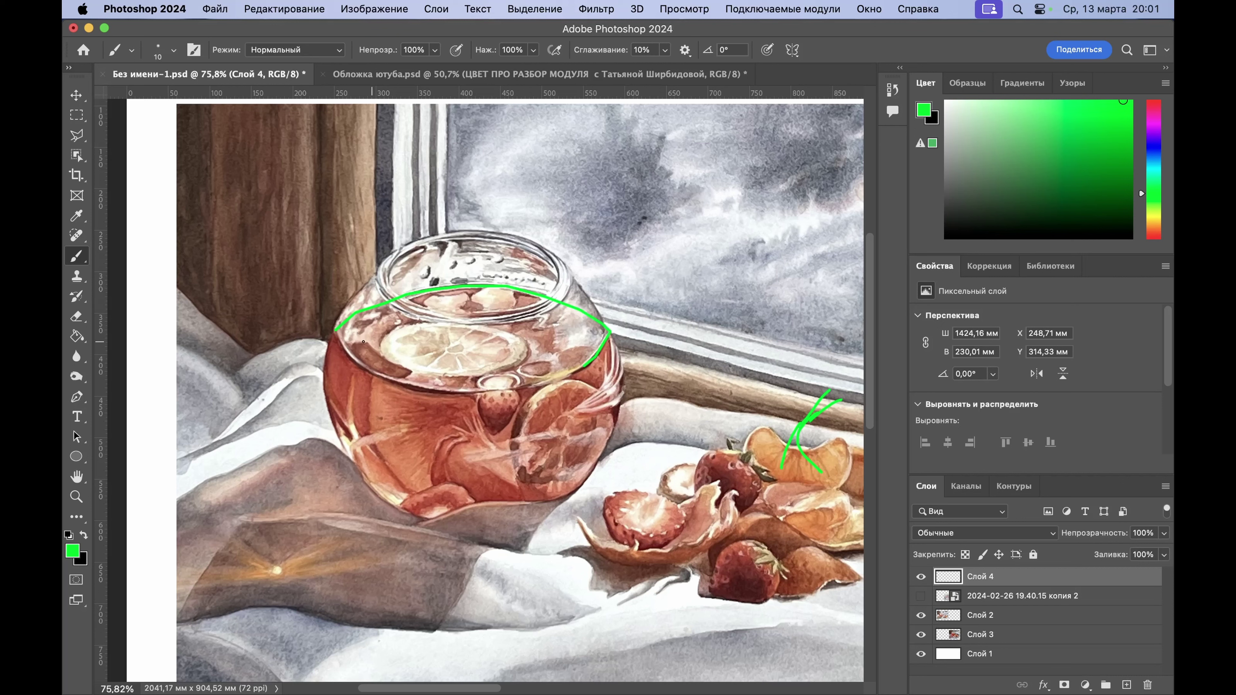
{"action": "mouse_move", "coordinate": [334, 332]}
{"action": "left_mouse_down"}
{"action": "mouse_move", "coordinate": [382, 377]}
{"action": "mouse_move", "coordinate": [442, 388]}
{"action": "mouse_move", "coordinate": [551, 383]}
{"action": "mouse_move", "coordinate": [592, 355]}
{"action": "left_mouse_up"}
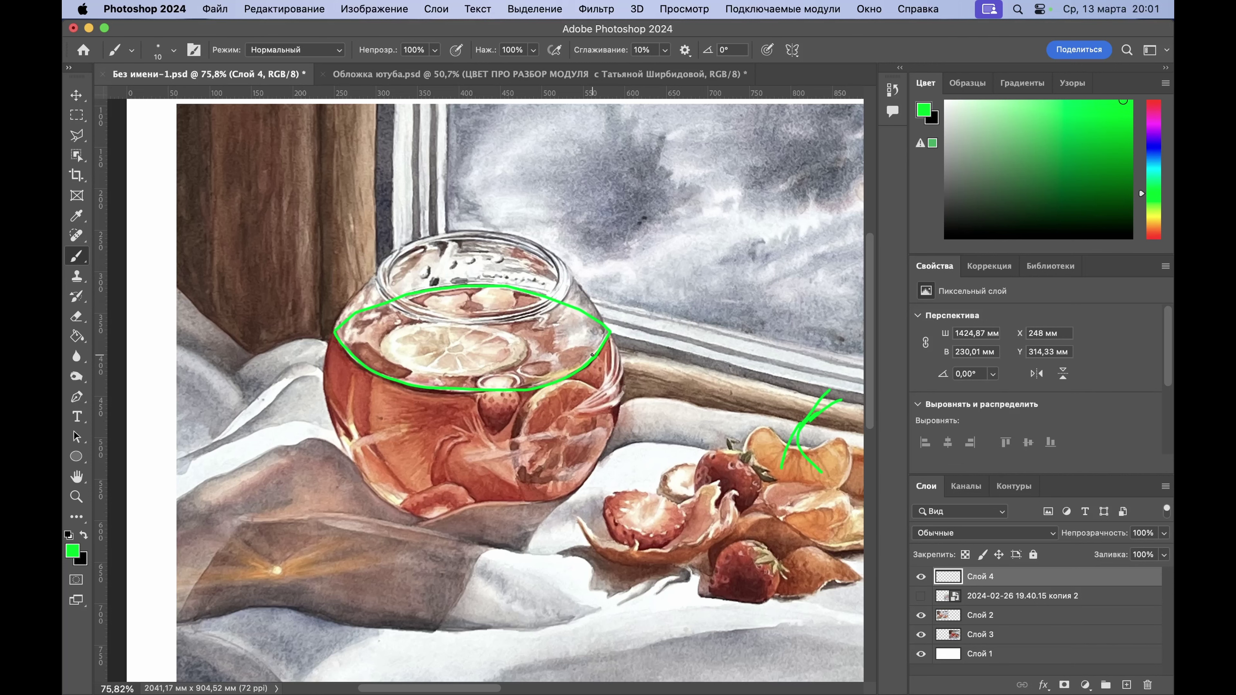
Step: Sketch a pointed leaf shape inside a rounded outline on the wooden wall beside the painted jar, adding angular strokes at the outline's edges
{"action": "scroll", "coordinate": [592, 355], "scroll_direction": "down", "scroll_amount": 3}
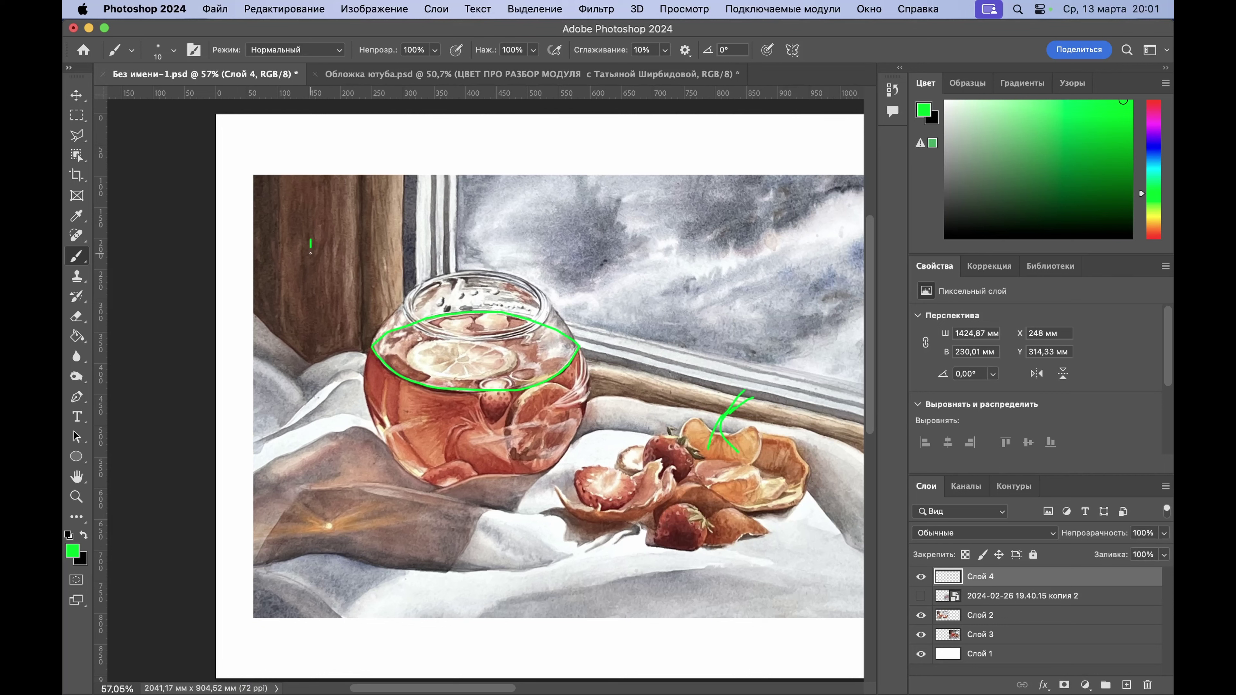
{"action": "mouse_move", "coordinate": [311, 253]}
{"action": "left_mouse_down"}
{"action": "mouse_move", "coordinate": [345, 292]}
{"action": "mouse_move", "coordinate": [310, 239]}
{"action": "left_mouse_up"}
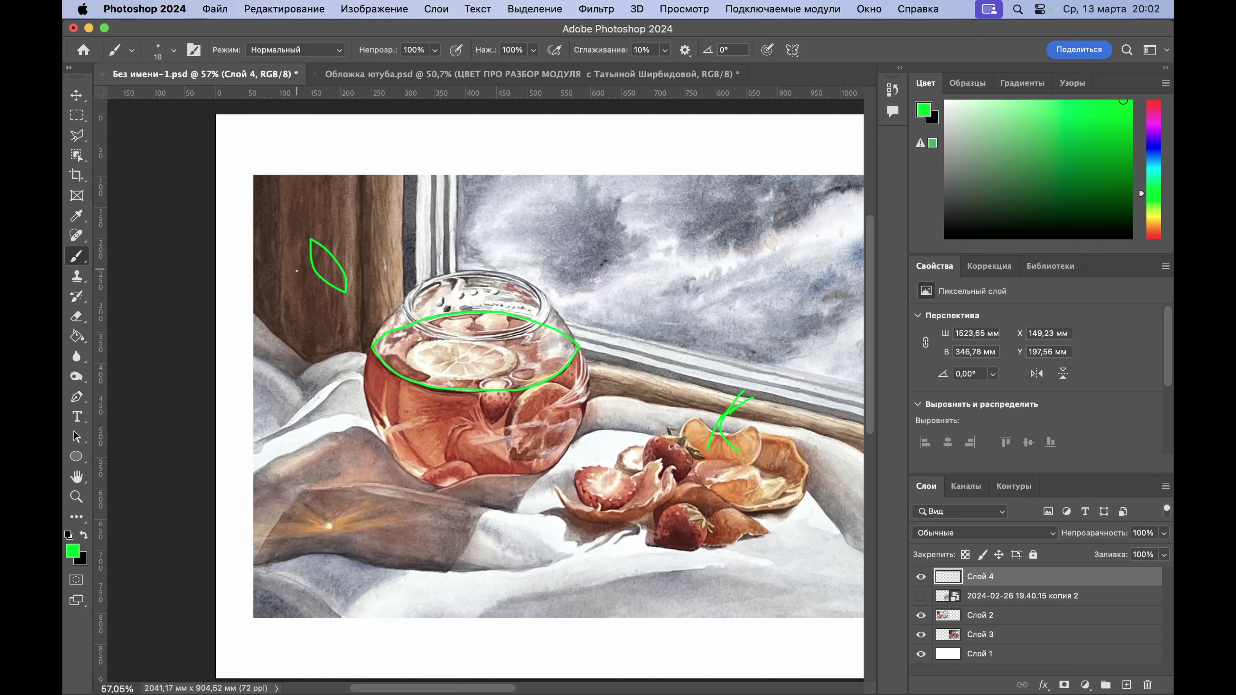
{"action": "mouse_move", "coordinate": [296, 271]}
{"action": "left_mouse_down"}
{"action": "mouse_move", "coordinate": [332, 295]}
{"action": "mouse_move", "coordinate": [365, 290]}
{"action": "mouse_move", "coordinate": [352, 242]}
{"action": "mouse_move", "coordinate": [296, 218]}
{"action": "mouse_move", "coordinate": [281, 281]}
{"action": "mouse_move", "coordinate": [355, 299]}
{"action": "mouse_move", "coordinate": [362, 248]}
{"action": "left_mouse_up"}
{"action": "left_click_drag", "start_coordinate": [304, 222], "coordinate": [306, 234]}
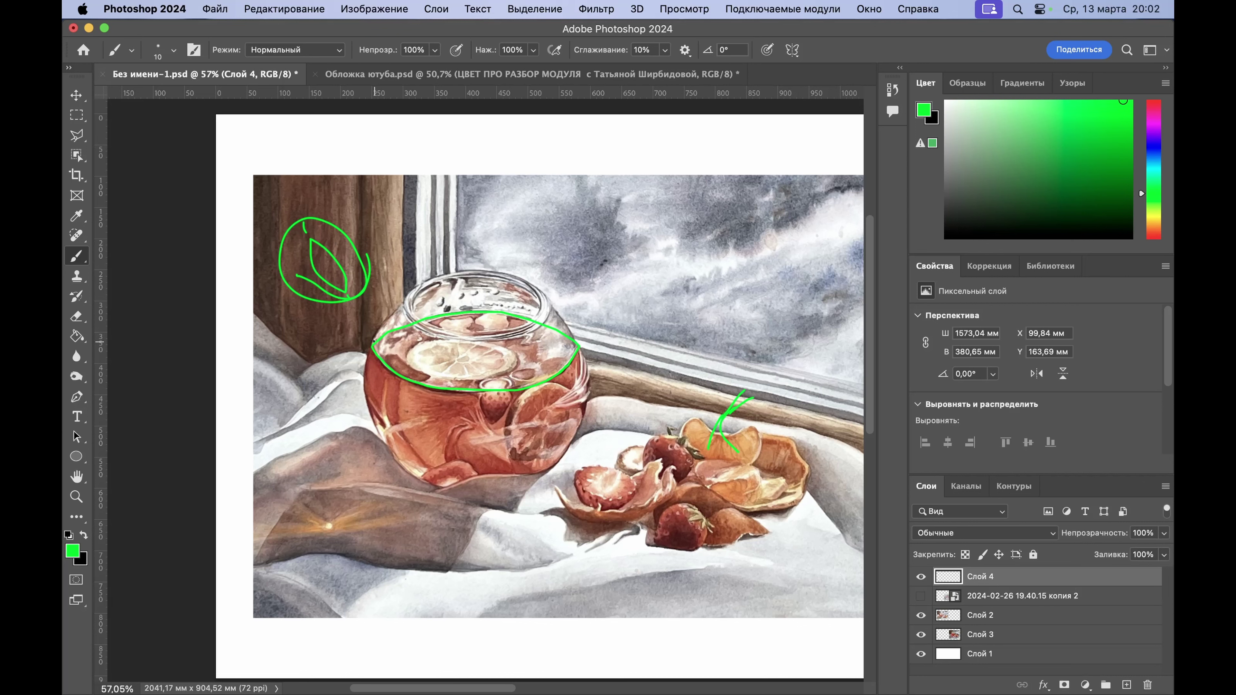
{"action": "mouse_move", "coordinate": [302, 216]}
{"action": "left_mouse_down"}
{"action": "mouse_move", "coordinate": [295, 230]}
{"action": "mouse_move", "coordinate": [297, 215]}
{"action": "mouse_move", "coordinate": [321, 219]}
{"action": "left_mouse_up"}
{"action": "mouse_move", "coordinate": [316, 298]}
{"action": "left_mouse_down"}
{"action": "mouse_move", "coordinate": [358, 305]}
{"action": "mouse_move", "coordinate": [359, 270]}
{"action": "left_mouse_up"}
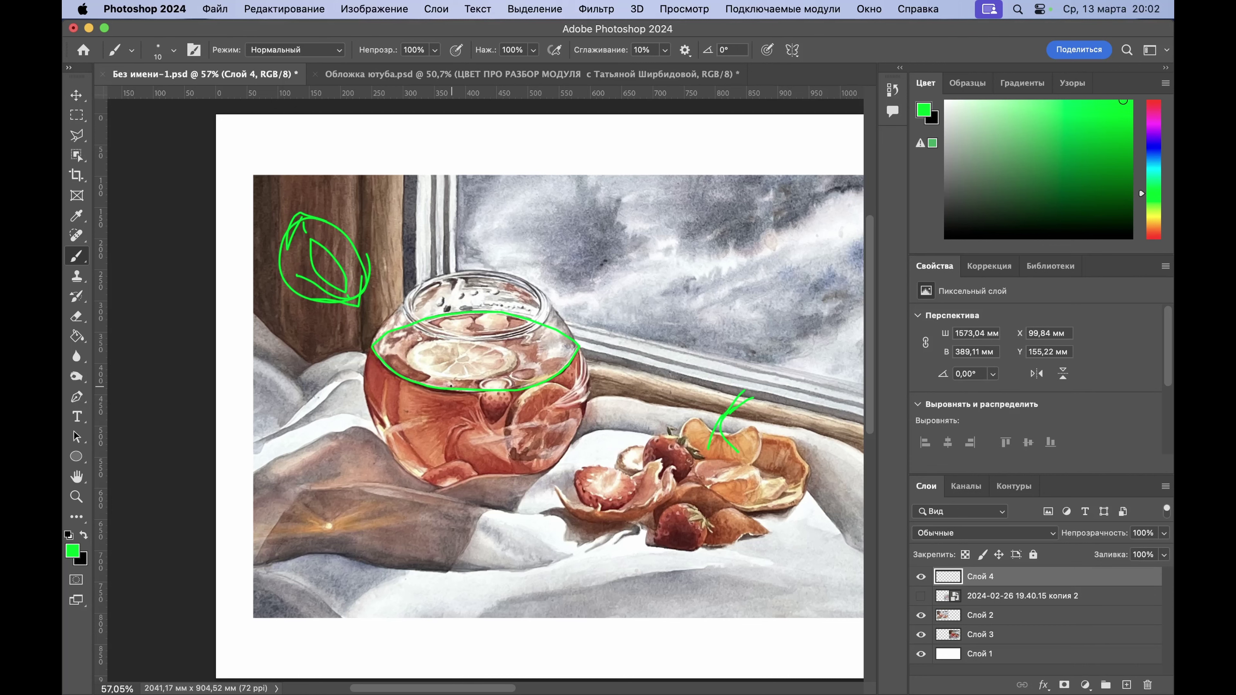
Step: Delete layer Слой 4 with its green strokes
{"action": "key", "text": "Delete"}
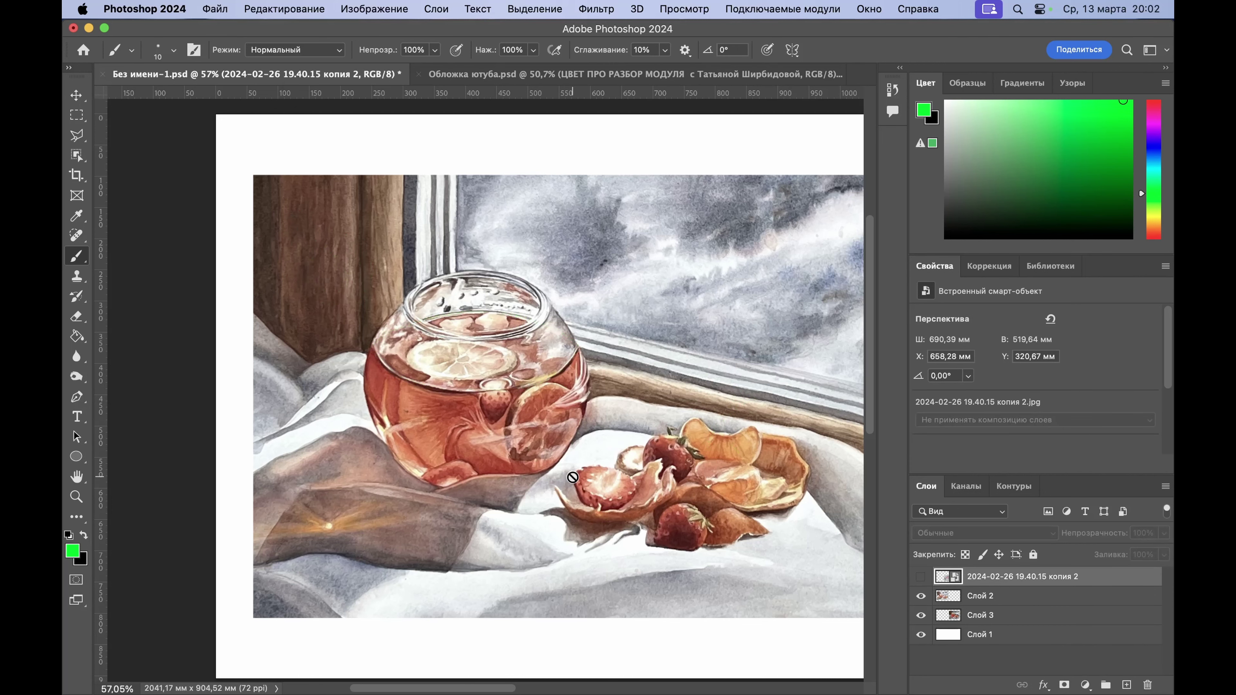
Step: Compare the painting with the reference photo, examining the jar up close and both images side by side in full
{"action": "scroll", "coordinate": [583, 398], "scroll_direction": "down", "scroll_amount": 1}
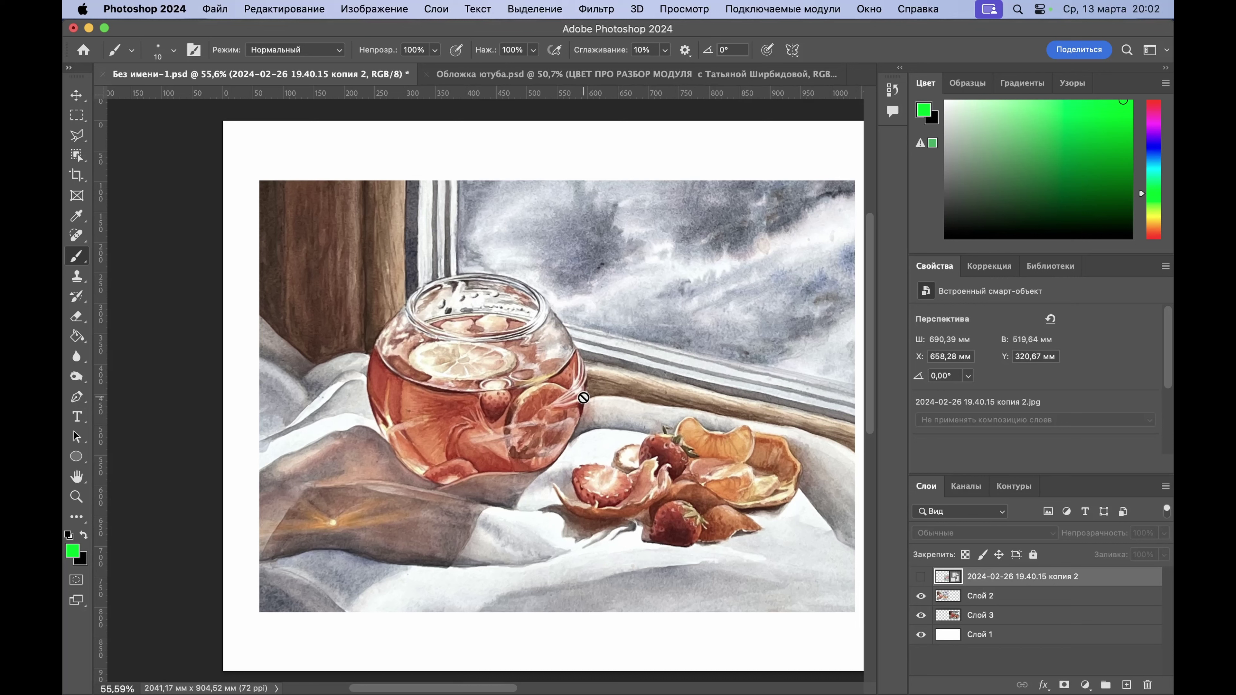
{"action": "scroll", "coordinate": [582, 398], "scroll_direction": "down", "scroll_amount": 3}
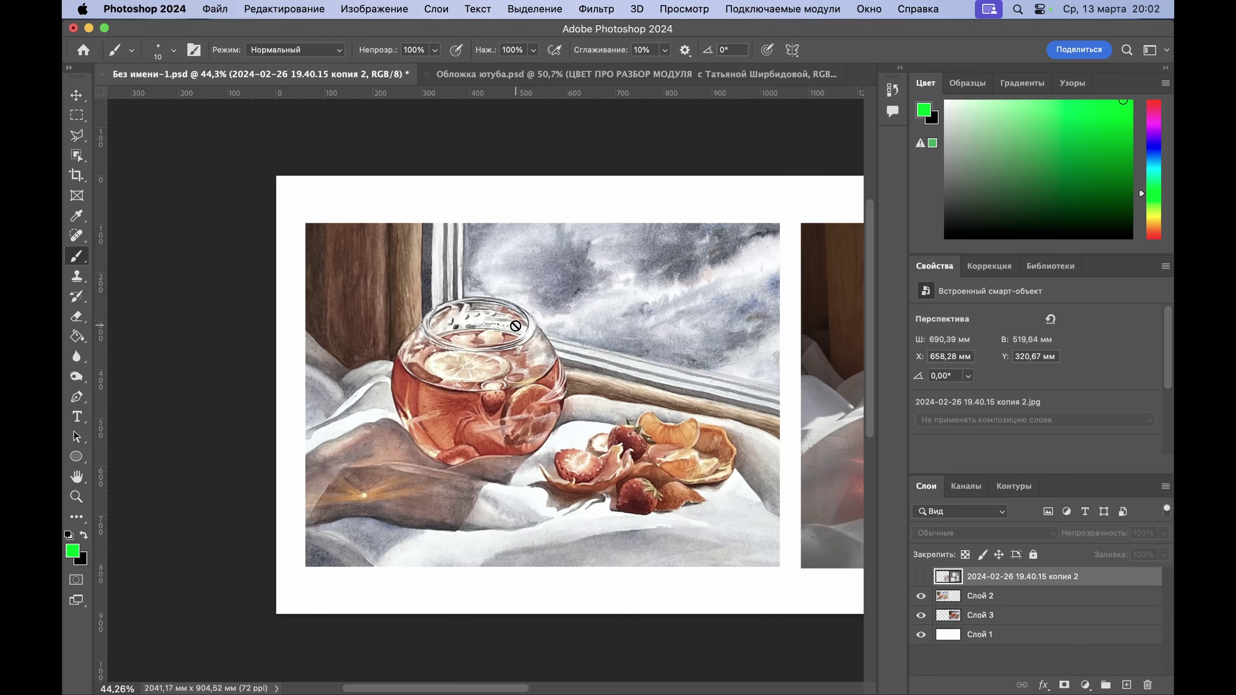
{"action": "scroll", "coordinate": [514, 324], "scroll_direction": "up", "scroll_amount": 1}
{"action": "scroll", "coordinate": [515, 324], "scroll_direction": "up", "scroll_amount": 4}
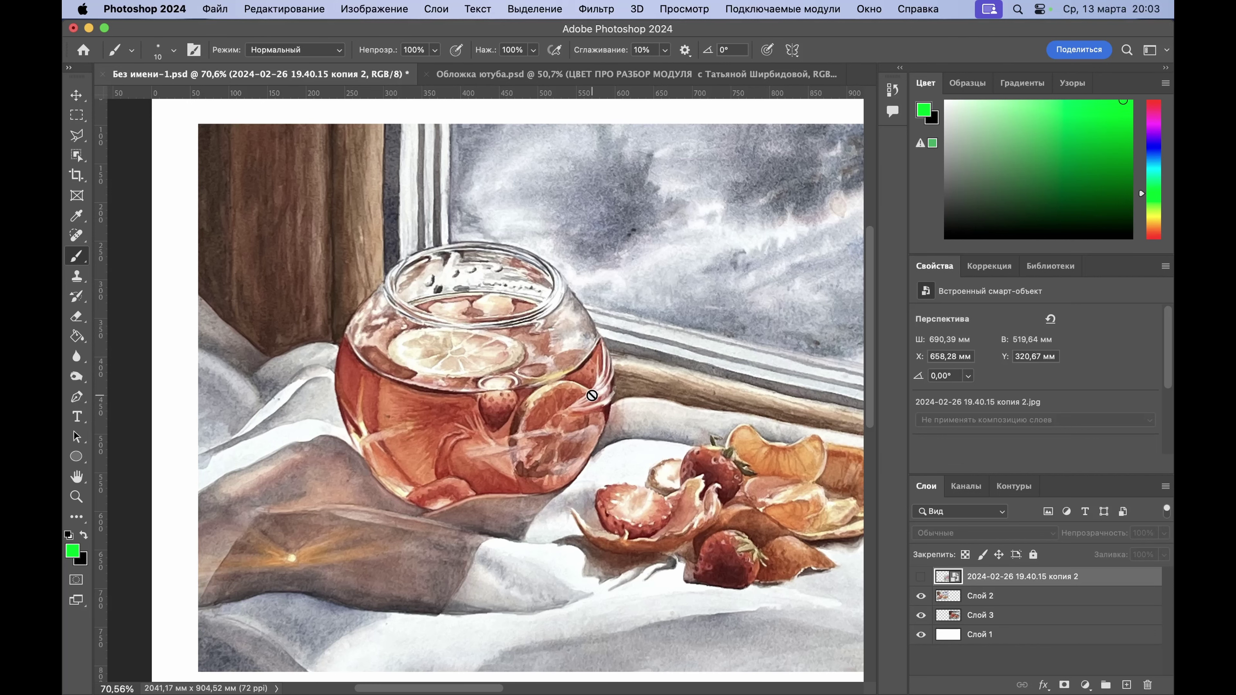
{"action": "scroll", "coordinate": [591, 395], "scroll_direction": "down", "scroll_amount": 3}
{"action": "scroll", "coordinate": [580, 404], "scroll_direction": "down", "scroll_amount": 2}
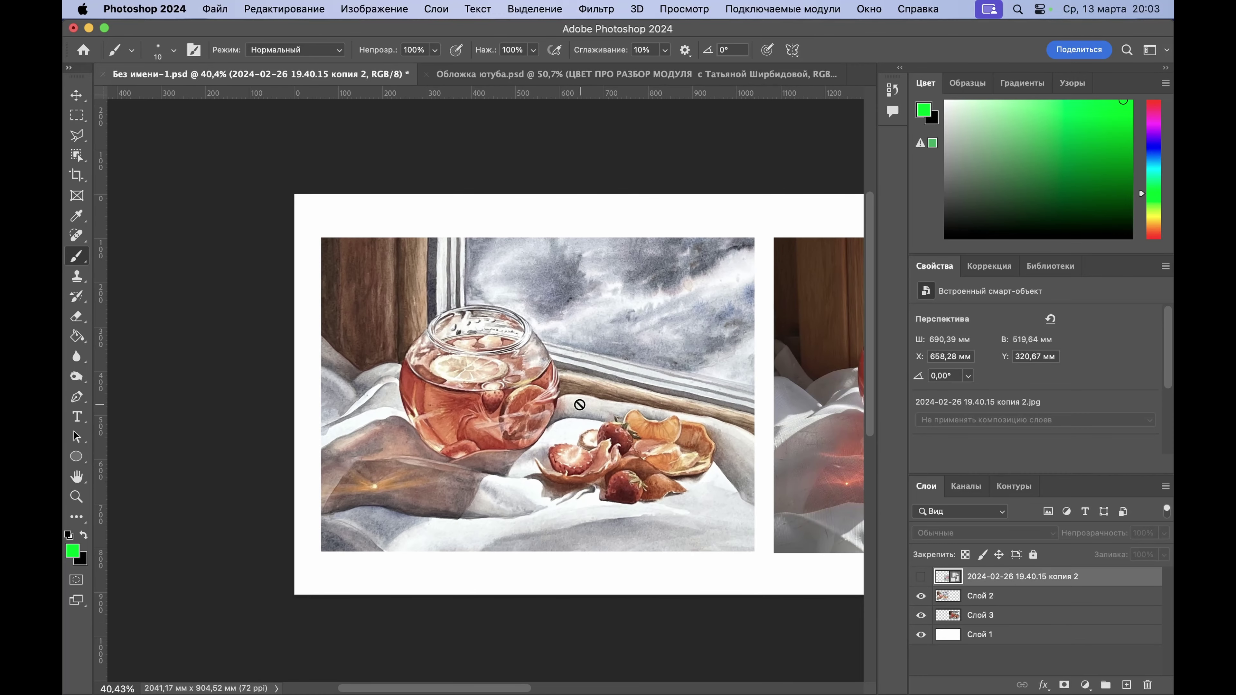
{"action": "scroll", "coordinate": [580, 404], "scroll_direction": "down", "scroll_amount": 1}
{"action": "scroll", "coordinate": [580, 404], "scroll_direction": "right", "scroll_amount": 5}
{"action": "scroll", "coordinate": [579, 404], "scroll_direction": "right", "scroll_amount": 3}
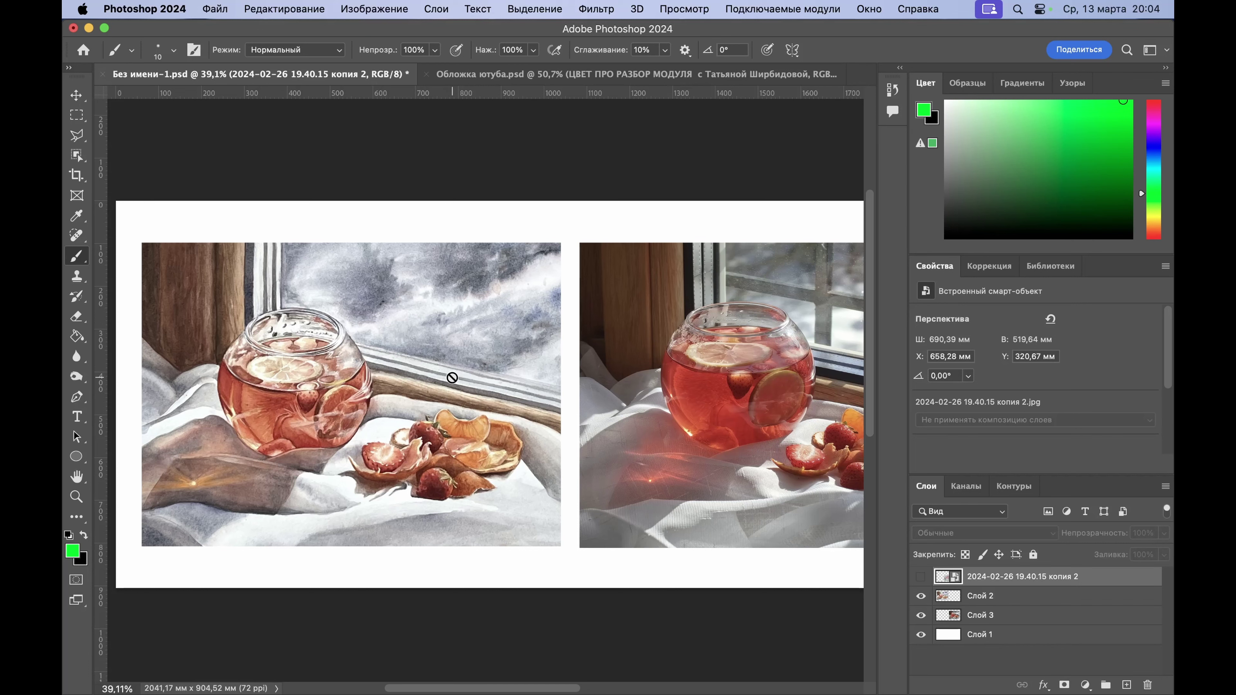
{"action": "scroll", "coordinate": [389, 369], "scroll_direction": "left", "scroll_amount": 3}
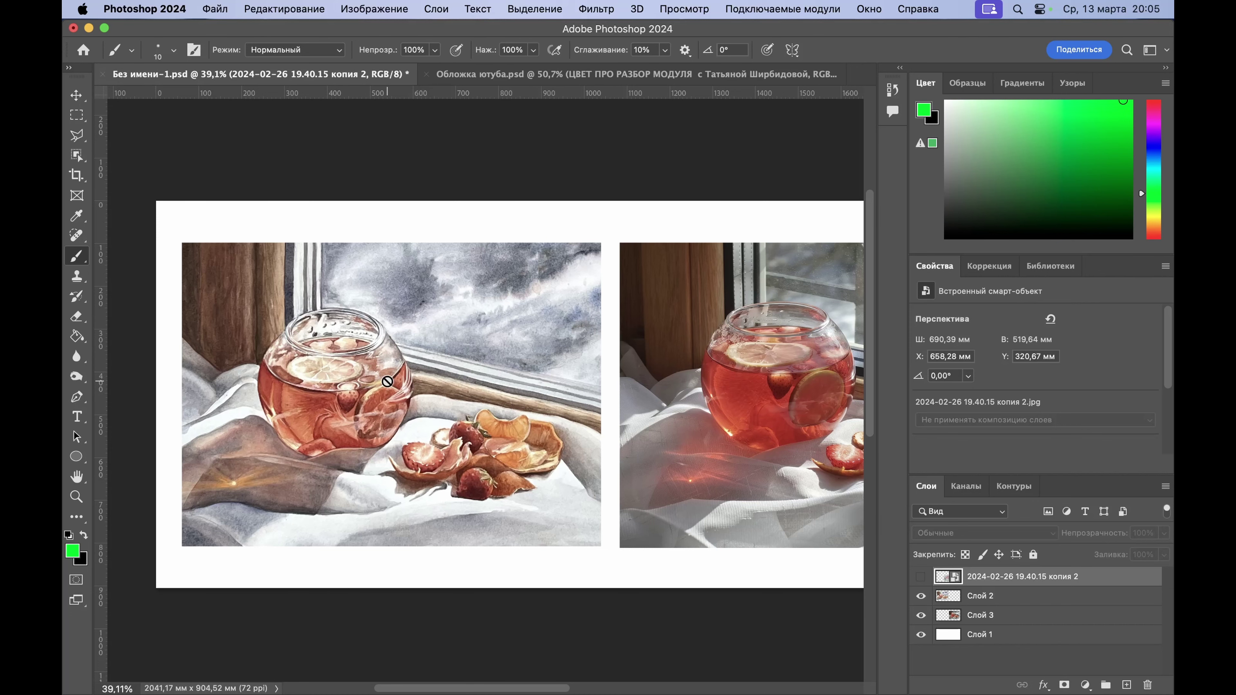
{"action": "scroll", "coordinate": [387, 382], "scroll_direction": "right", "scroll_amount": 2}
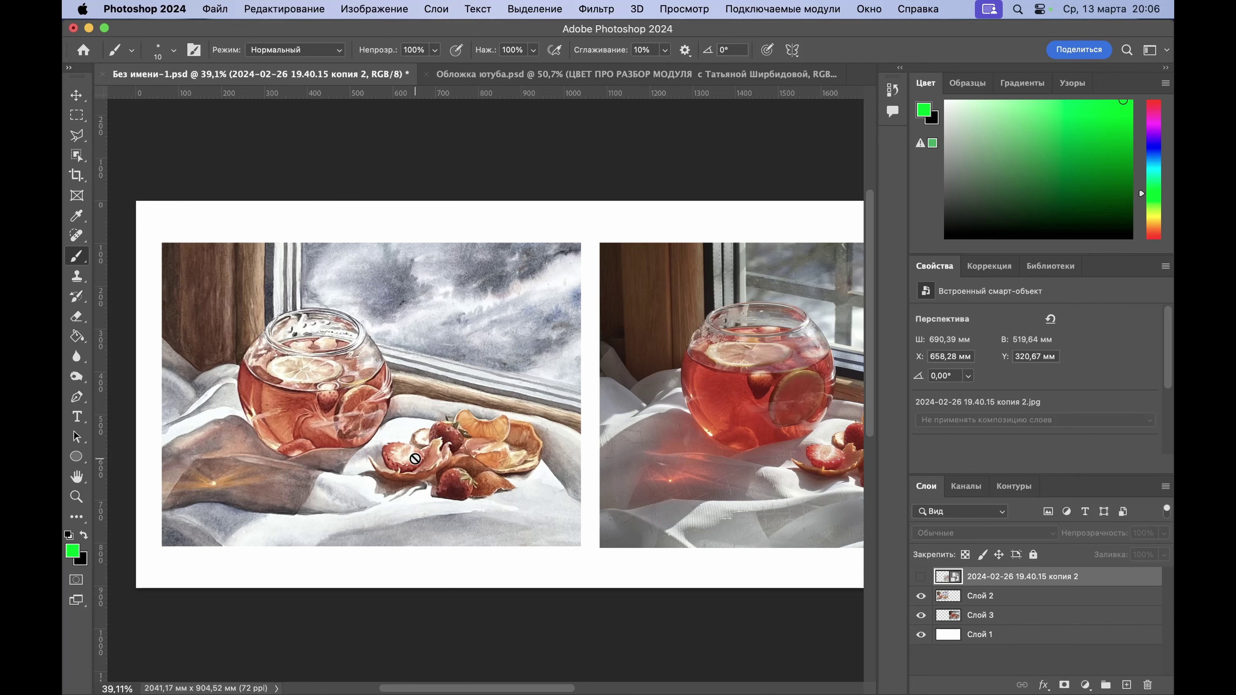
{"action": "scroll", "coordinate": [411, 464], "scroll_direction": "down", "scroll_amount": 2}
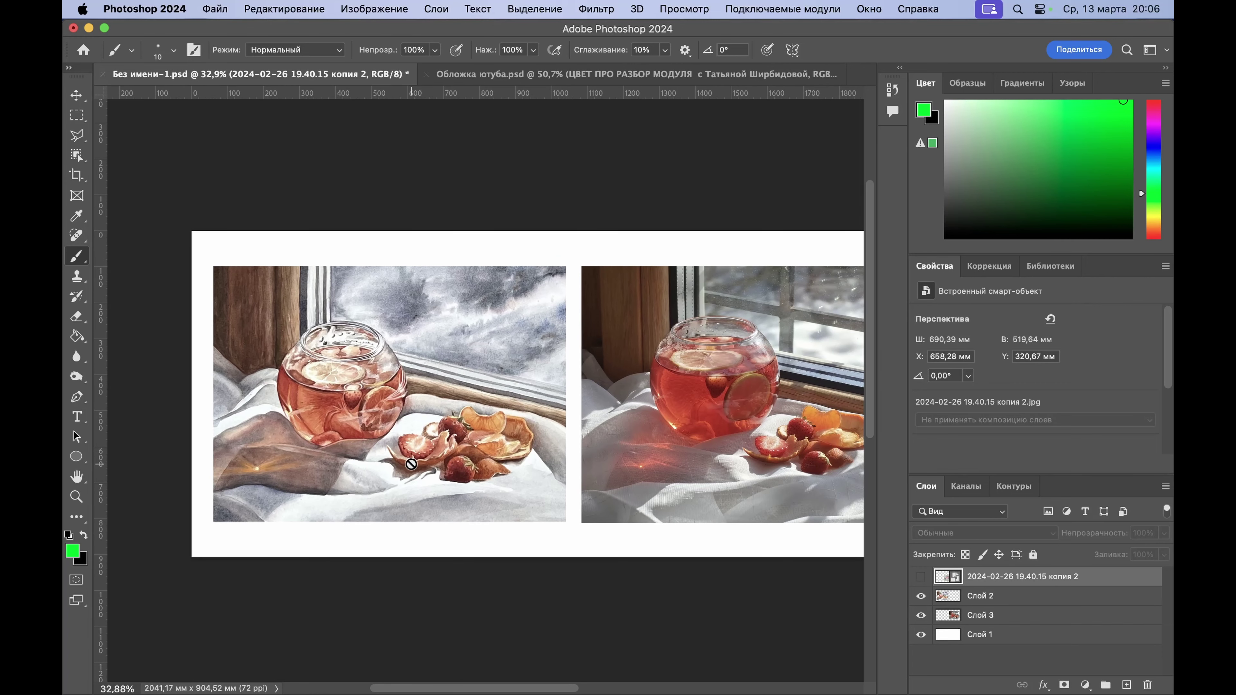
{"action": "scroll", "coordinate": [411, 464], "scroll_direction": "right", "scroll_amount": 5}
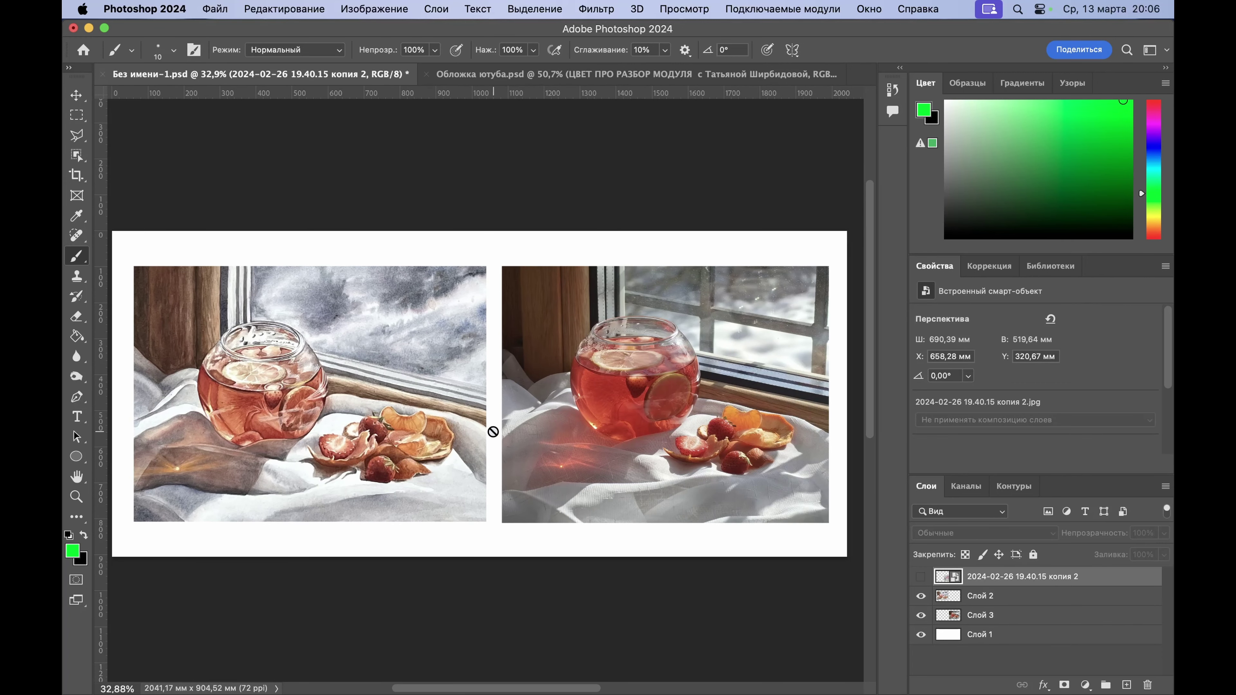
{"action": "scroll", "coordinate": [492, 432], "scroll_direction": "down", "scroll_amount": 1}
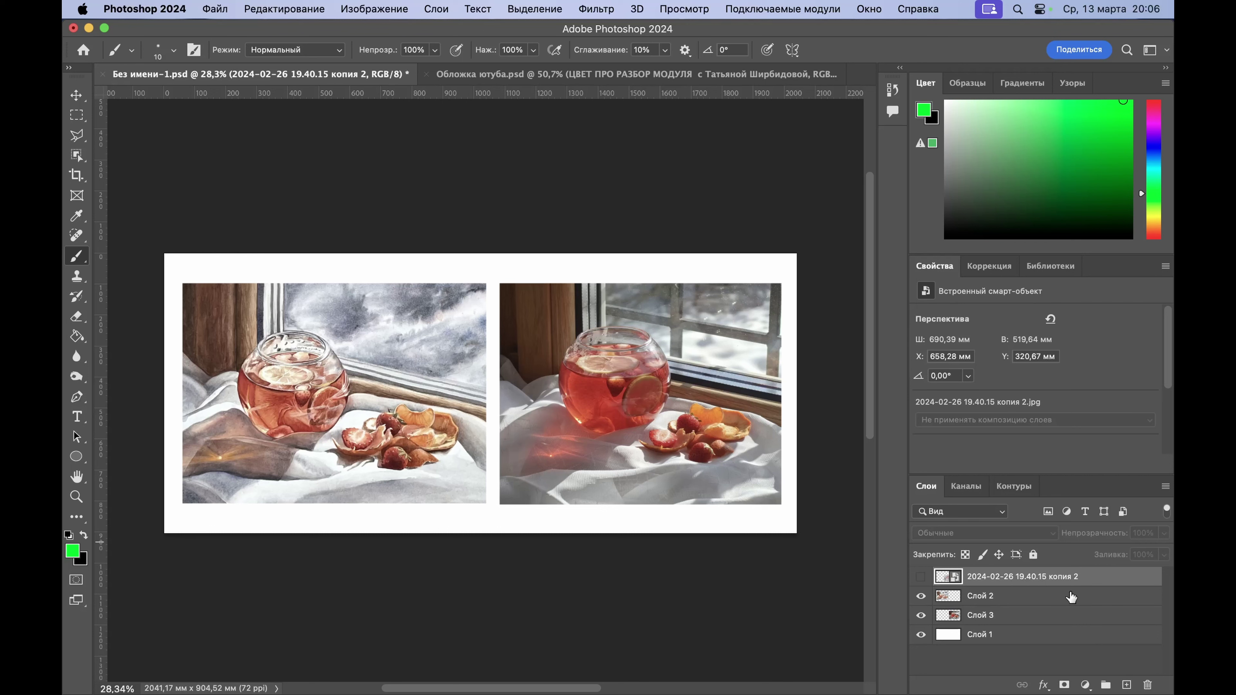
Step: Add a new empty layer above the hidden construction sketch layer
{"action": "left_click", "coordinate": [1127, 685]}
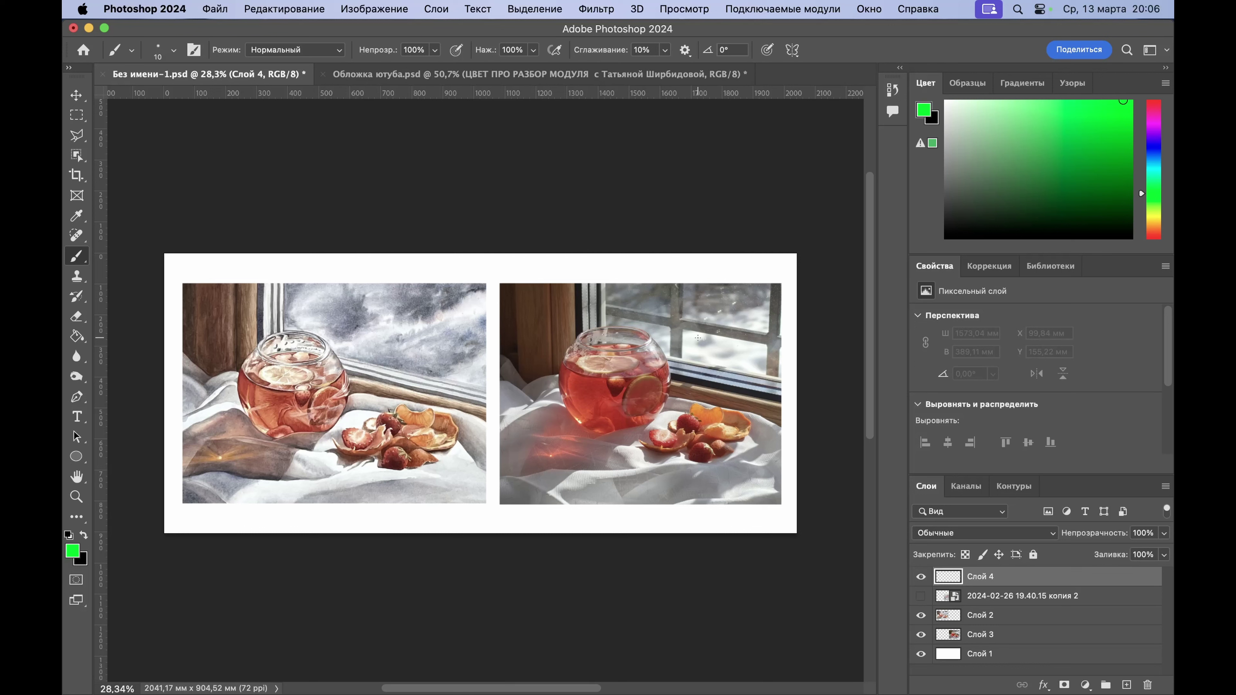
Step: Circle the bright snow in the reference photo's window and sample the whites of the snow and the sunlit cloth
{"action": "mouse_move", "coordinate": [735, 320]}
{"action": "left_mouse_down"}
{"action": "mouse_move", "coordinate": [683, 355]}
{"action": "mouse_move", "coordinate": [710, 376]}
{"action": "mouse_move", "coordinate": [761, 373]}
{"action": "mouse_move", "coordinate": [788, 327]}
{"action": "left_mouse_up"}
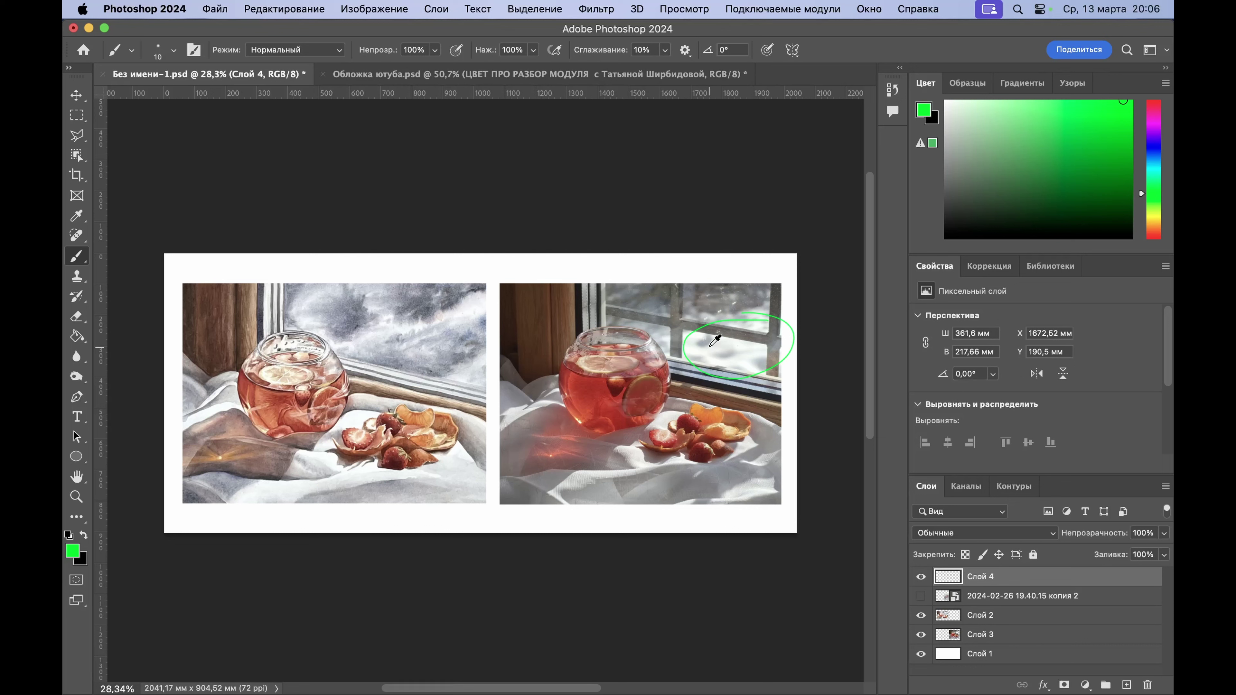
{"action": "left_click", "coordinate": [713, 348], "text": "alt"}
{"action": "left_click_drag", "start_coordinate": [713, 347], "coordinate": [713, 346]}
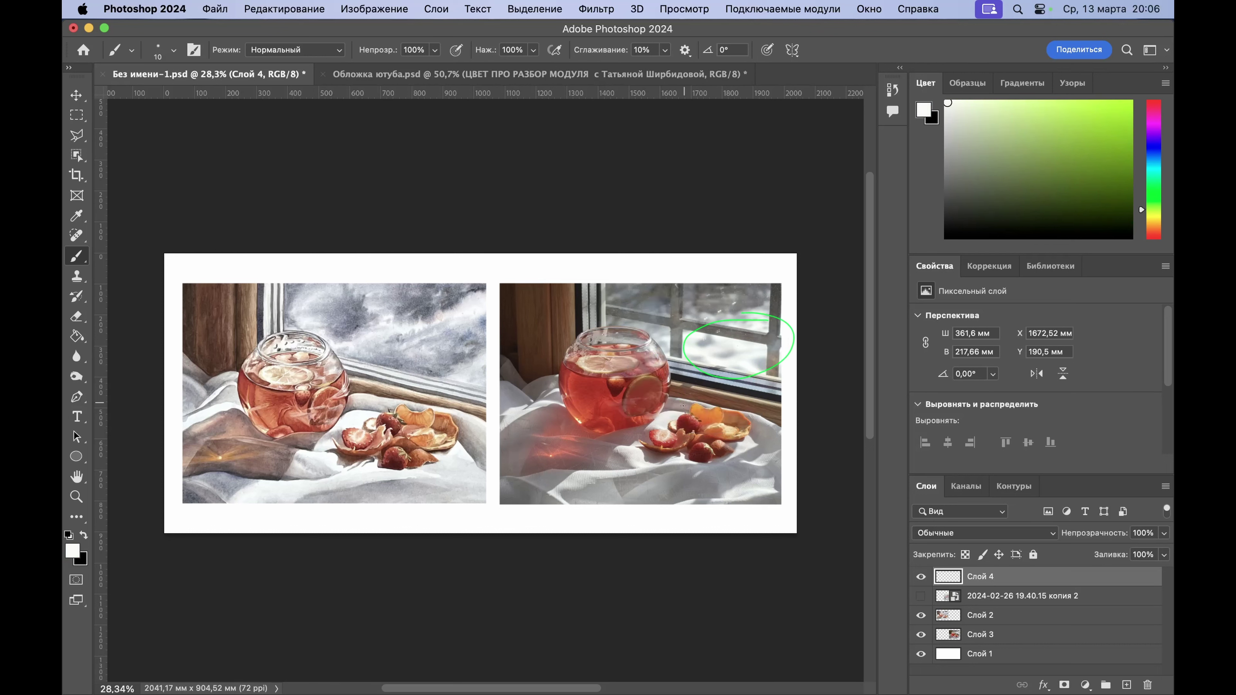
{"action": "left_click", "coordinate": [663, 419], "text": "alt"}
{"action": "left_click_drag", "start_coordinate": [668, 414], "coordinate": [668, 414]}
{"action": "left_click", "coordinate": [647, 460], "text": "alt"}
{"action": "left_click_drag", "start_coordinate": [648, 460], "coordinate": [647, 460]}
{"action": "left_click", "coordinate": [750, 351], "text": "alt"}
{"action": "left_click_drag", "start_coordinate": [751, 351], "coordinate": [750, 353]}
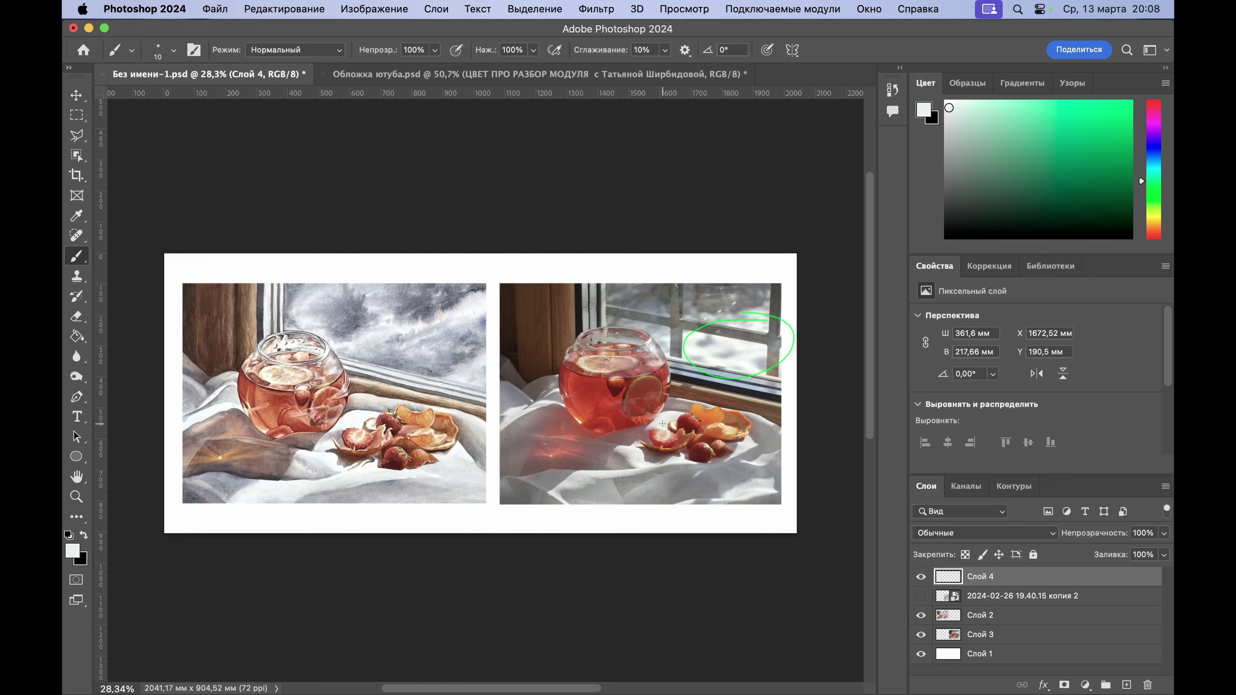
{"action": "left_click", "coordinate": [665, 419], "text": "alt"}
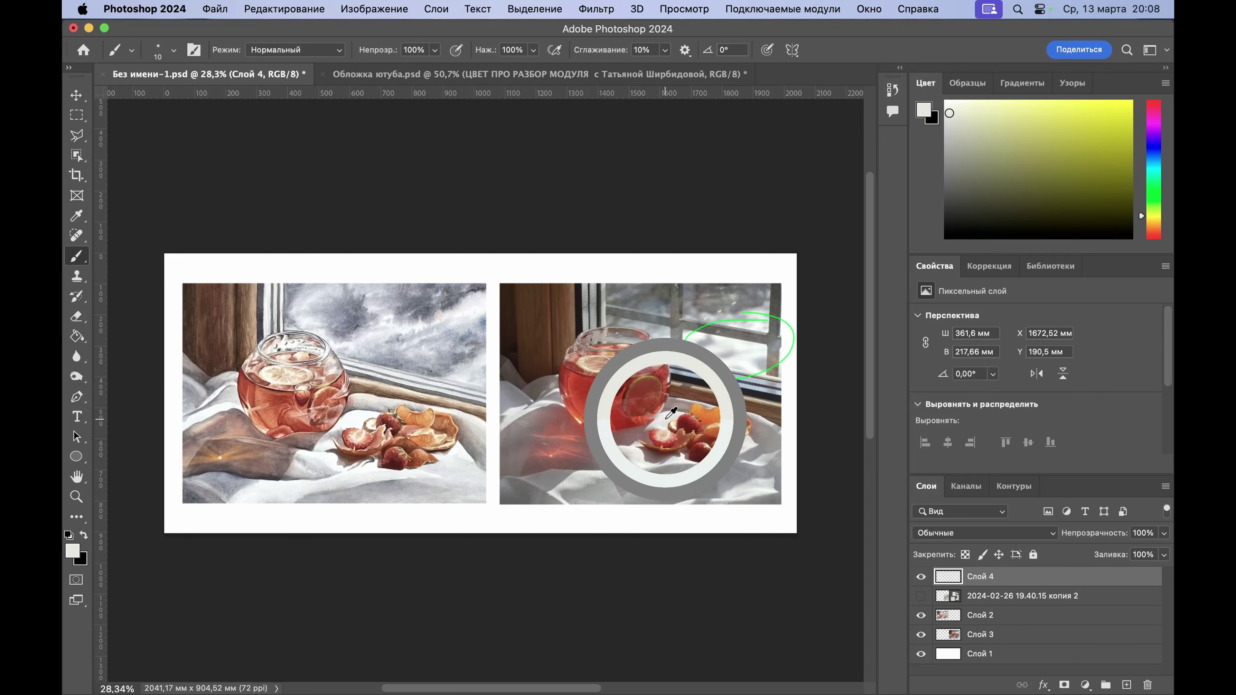
{"action": "left_click_drag", "start_coordinate": [671, 416], "coordinate": [690, 460]}
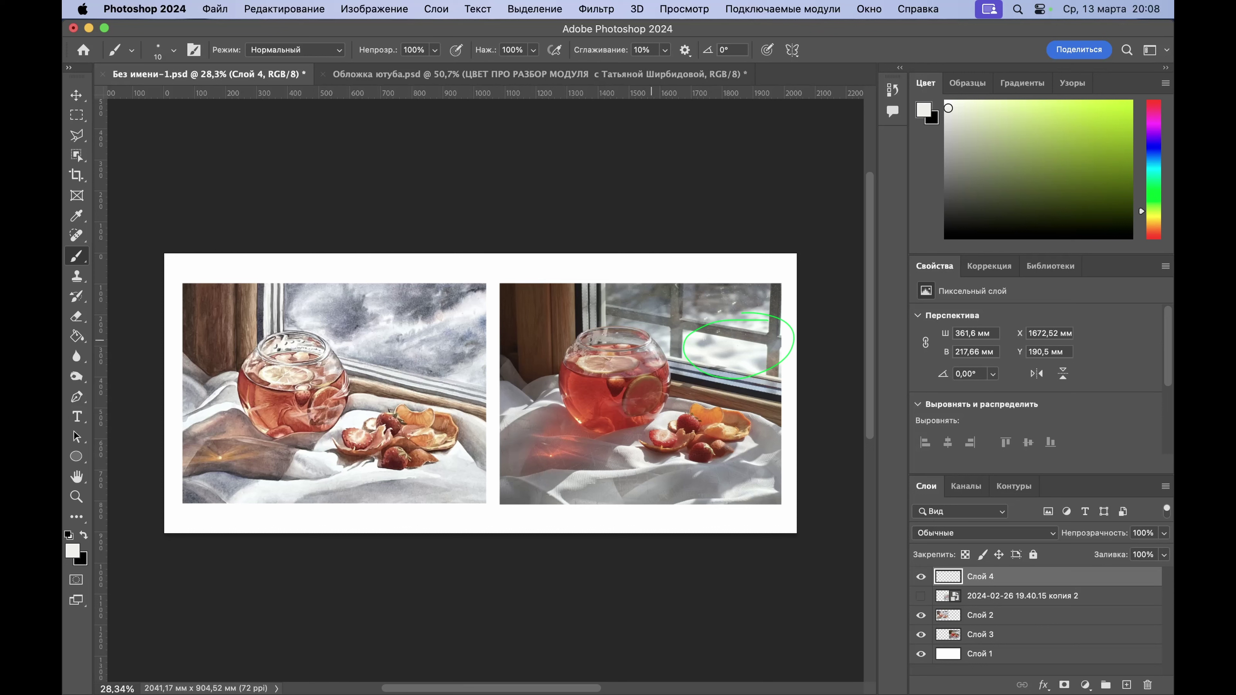
Step: Paint a near-white highlight stroke on the glass rim of the jar in the reference photo
{"action": "left_click", "coordinate": [646, 346]}
{"action": "key", "text": "super+z"}
{"action": "left_click_drag", "start_coordinate": [657, 355], "coordinate": [643, 331]}
{"action": "key", "text": "super+equal"}
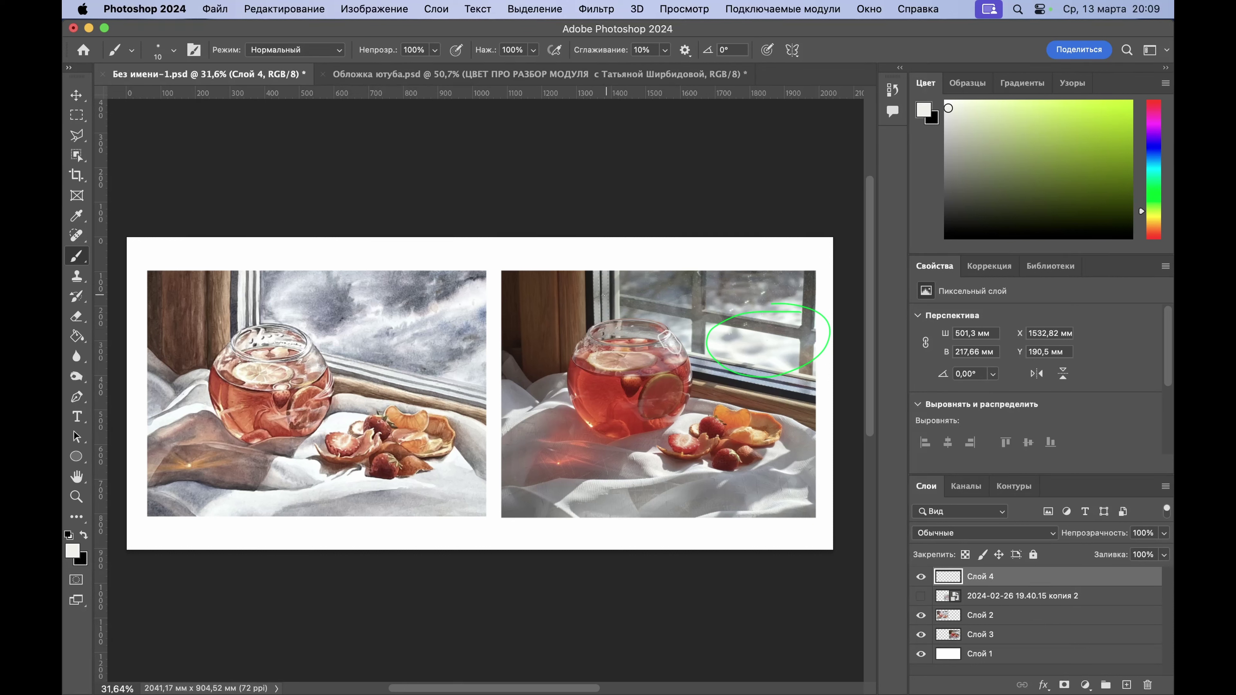
Step: Paint over the painting's vertical window frame with a grey sampled from the photo's frame, using a 30 px brush
{"action": "left_click", "coordinate": [606, 300], "text": "alt"}
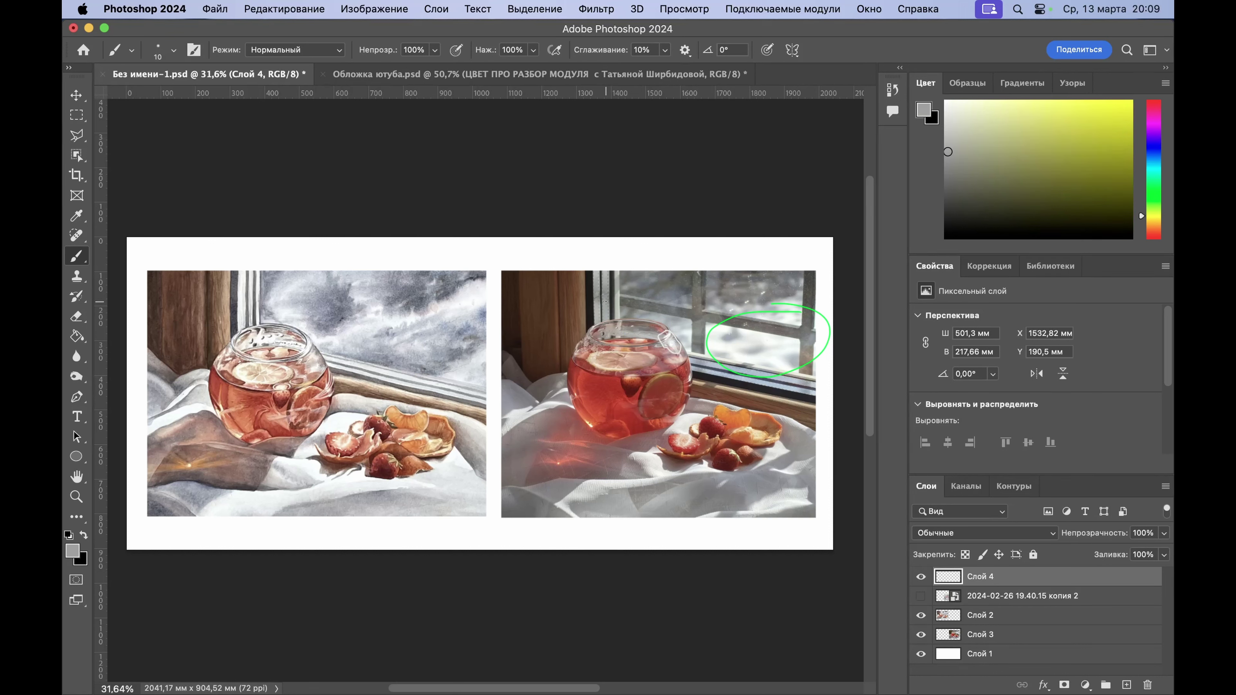
{"action": "right_click", "coordinate": [380, 299]}
{"action": "left_click_drag", "start_coordinate": [447, 338], "coordinate": [460, 346]}
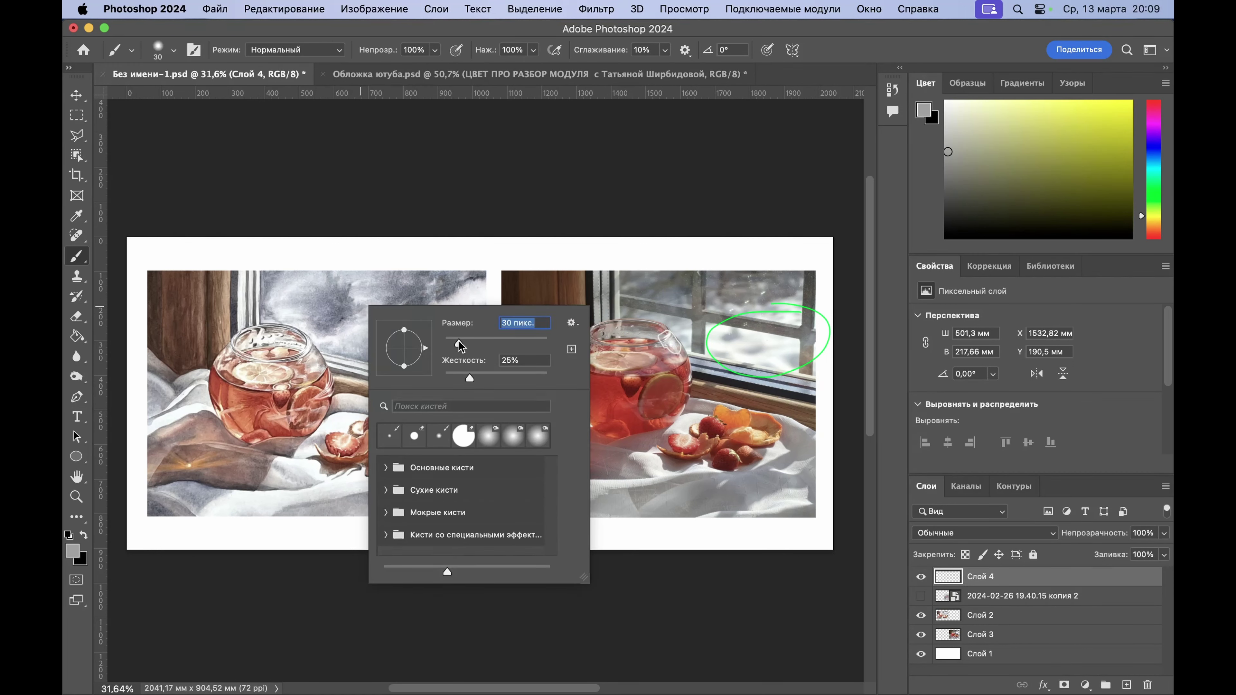
{"action": "left_click", "coordinate": [608, 300], "text": "alt"}
{"action": "left_click_drag", "start_coordinate": [613, 296], "coordinate": [612, 295]}
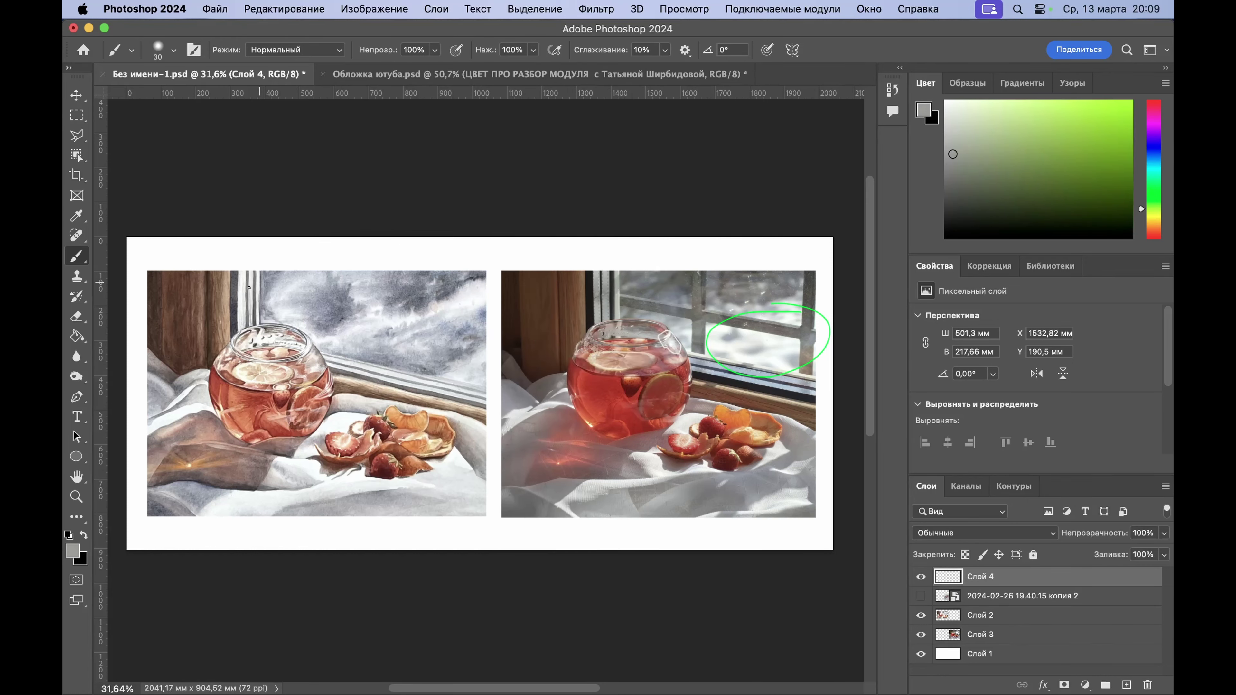
{"action": "left_click_drag", "start_coordinate": [240, 273], "coordinate": [248, 322]}
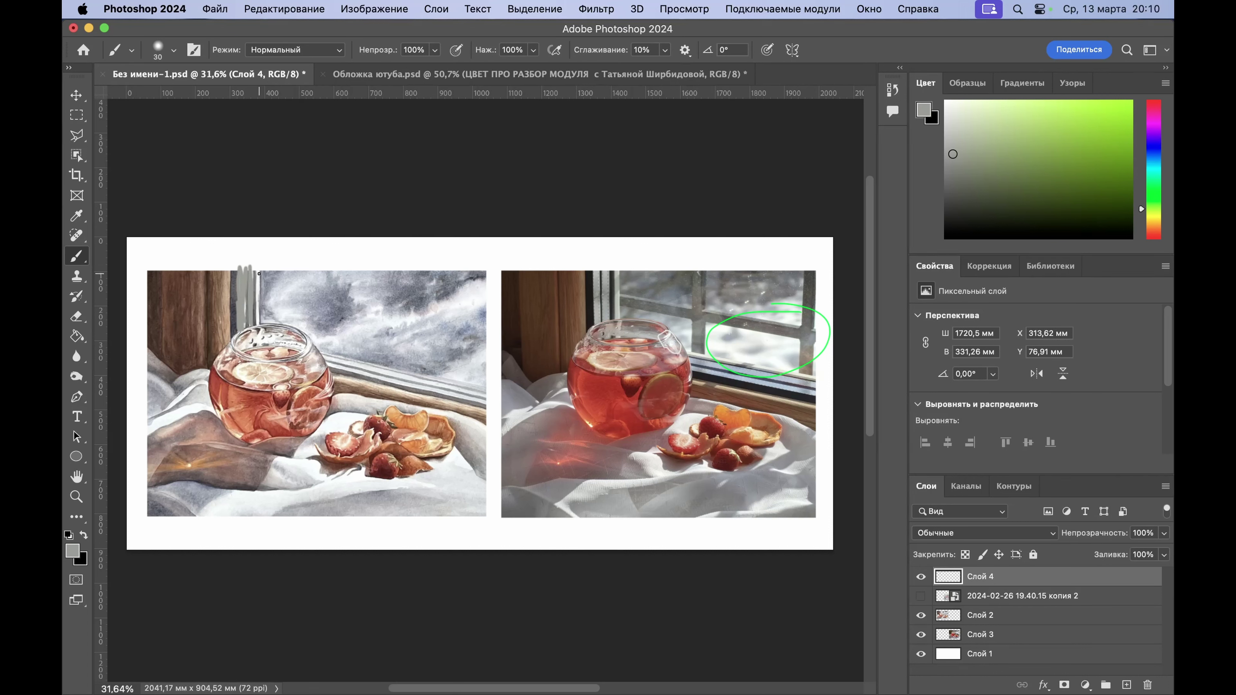
{"action": "mouse_move", "coordinate": [259, 273]}
{"action": "left_mouse_down"}
{"action": "mouse_move", "coordinate": [257, 324]}
{"action": "mouse_move", "coordinate": [257, 271]}
{"action": "left_mouse_up"}
Step: Sample the frame tones seen through the photo's glass rim and dab them onto the upper part of the painted jar
{"action": "left_click", "coordinate": [608, 330], "text": "alt"}
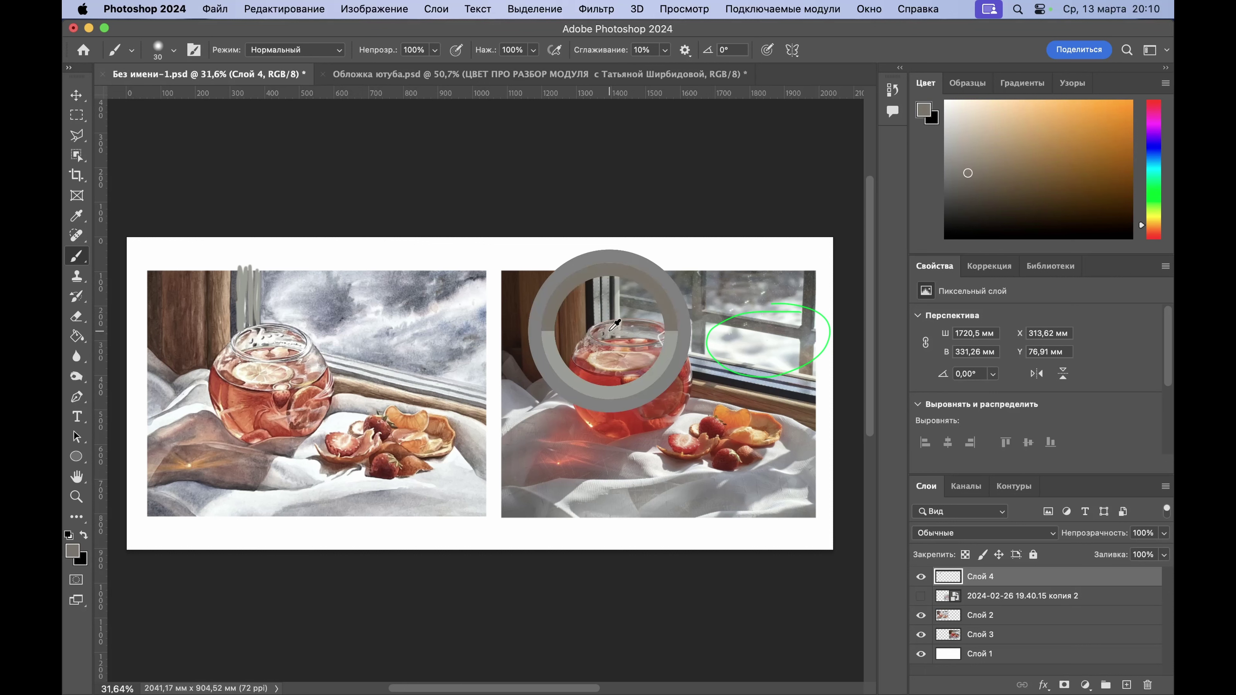
{"action": "left_click", "coordinate": [613, 324], "text": "alt"}
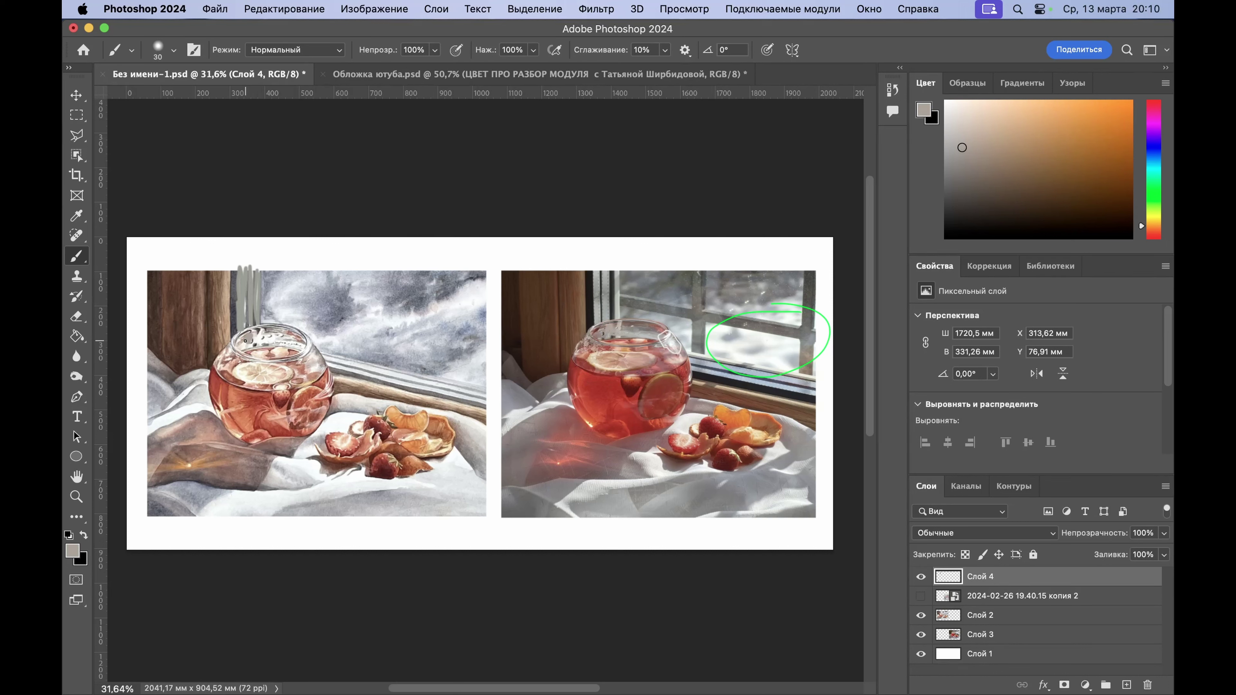
{"action": "left_click_drag", "start_coordinate": [245, 341], "coordinate": [245, 346]}
{"action": "left_click", "coordinate": [602, 334], "text": "alt"}
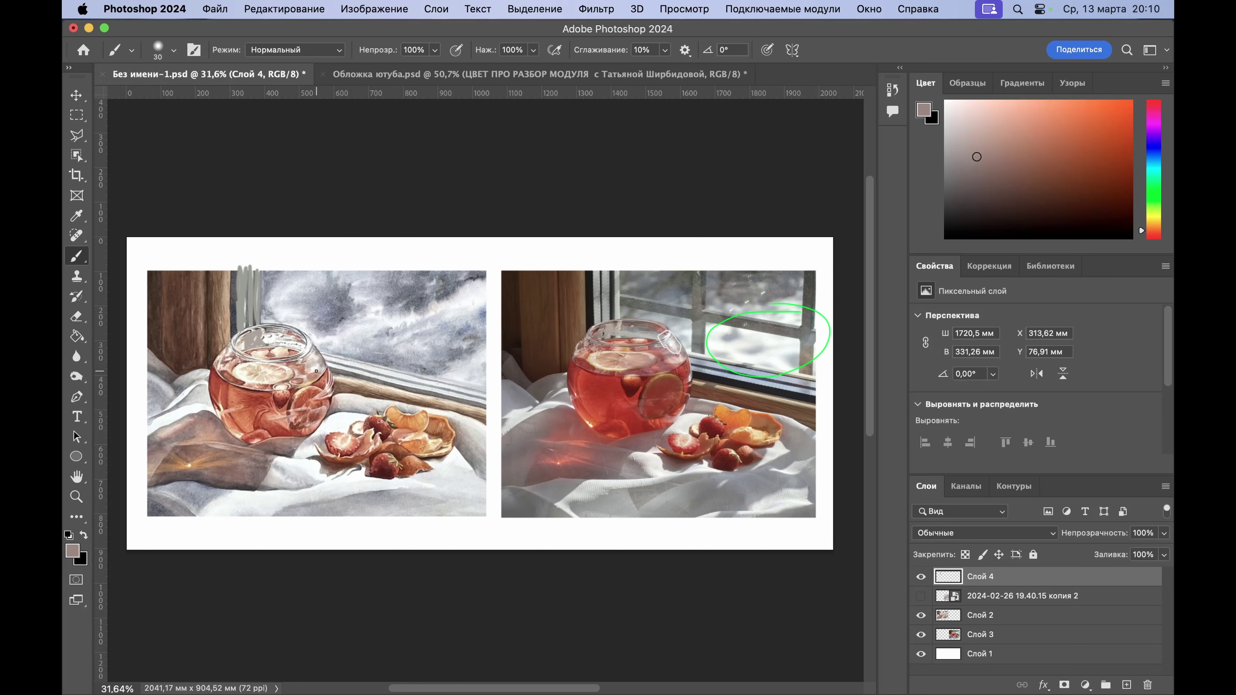
{"action": "left_click_drag", "start_coordinate": [237, 343], "coordinate": [244, 340]}
Step: Sample the light brown of the photo's wooden post and paint it on the wood beside the painted jar
{"action": "left_click", "coordinate": [583, 332], "text": "alt"}
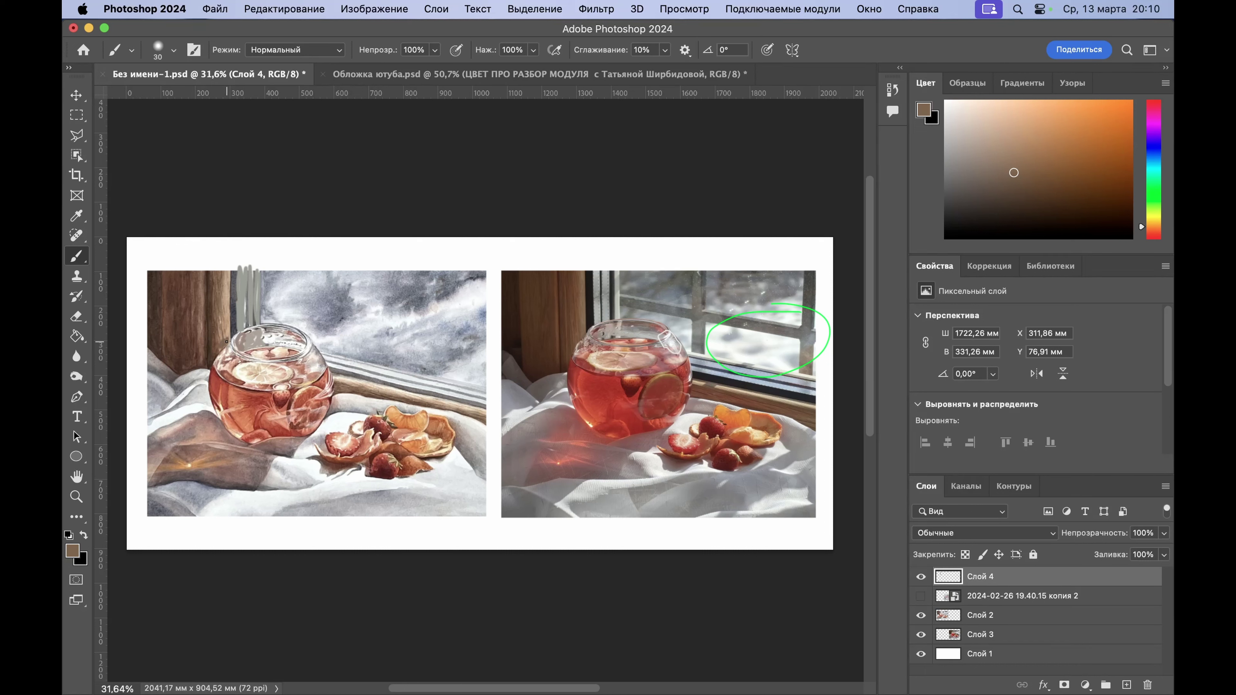
{"action": "left_click", "coordinate": [216, 351]}
{"action": "left_click", "coordinate": [584, 323], "text": "alt"}
{"action": "left_click_drag", "start_coordinate": [224, 327], "coordinate": [224, 279]}
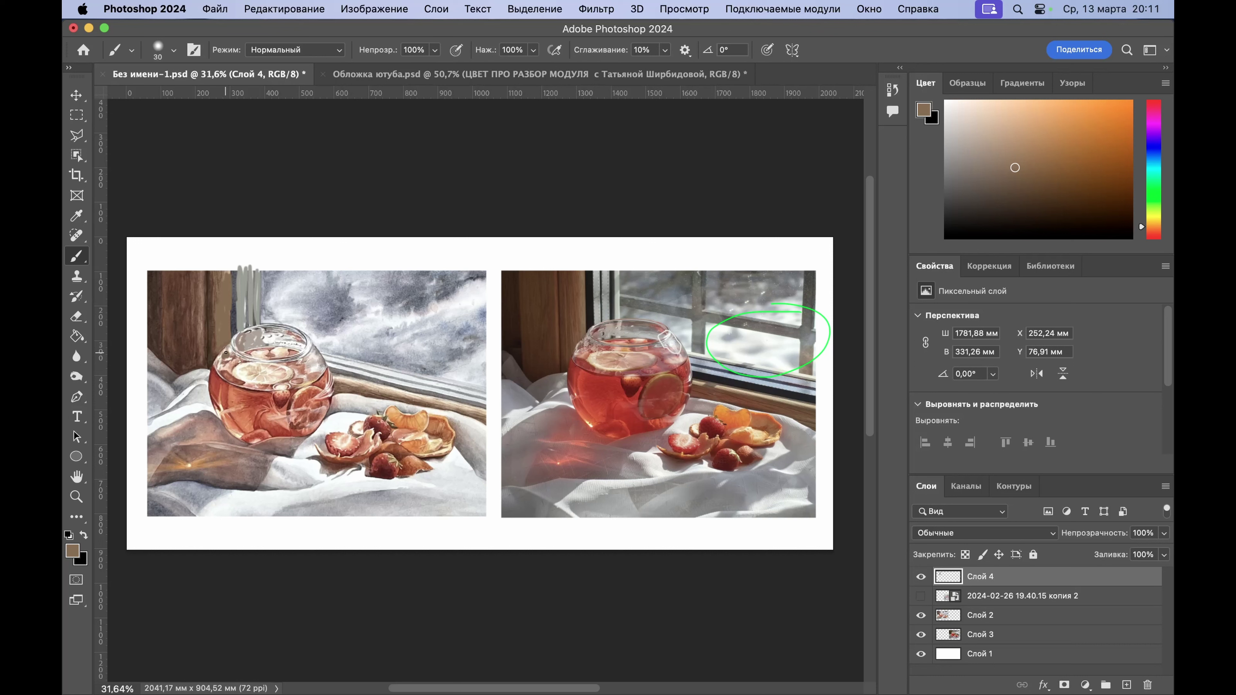
Step: Compare the wood's colours inside and outside the photo's glass jar by sampling several points around the jar's edge
{"action": "left_click", "coordinate": [587, 339], "text": "alt"}
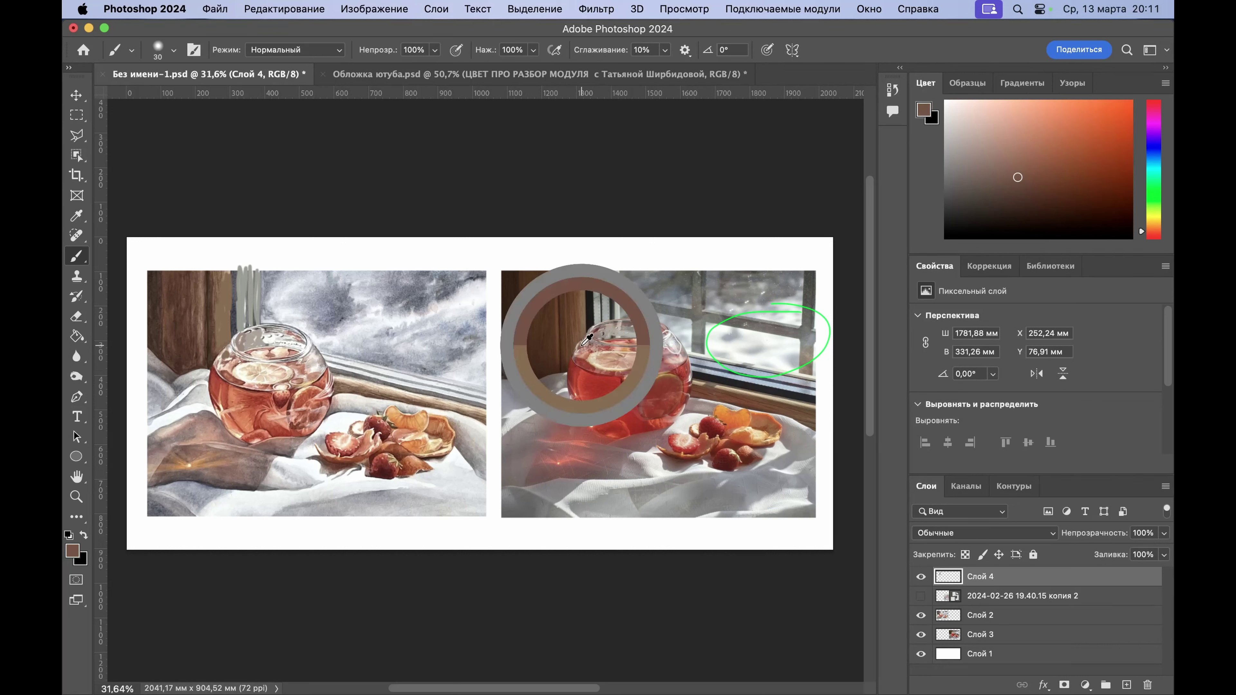
{"action": "left_click_drag", "start_coordinate": [587, 338], "coordinate": [580, 346]}
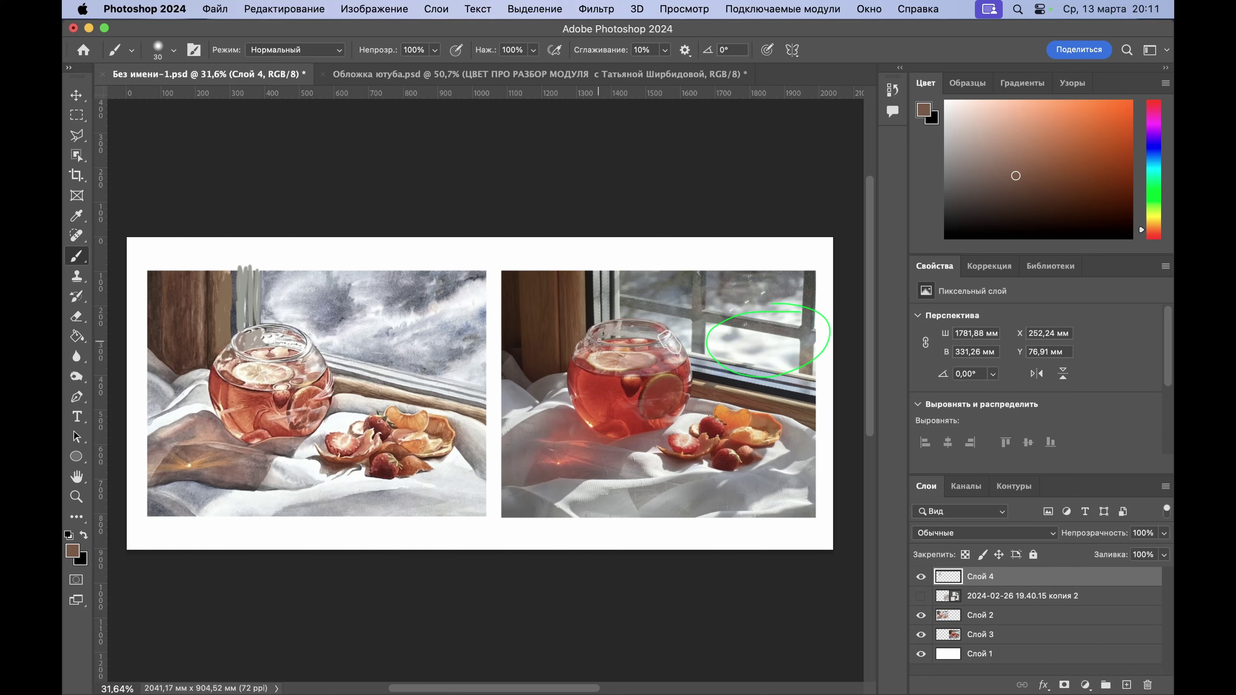
{"action": "left_click", "coordinate": [586, 344], "text": "alt"}
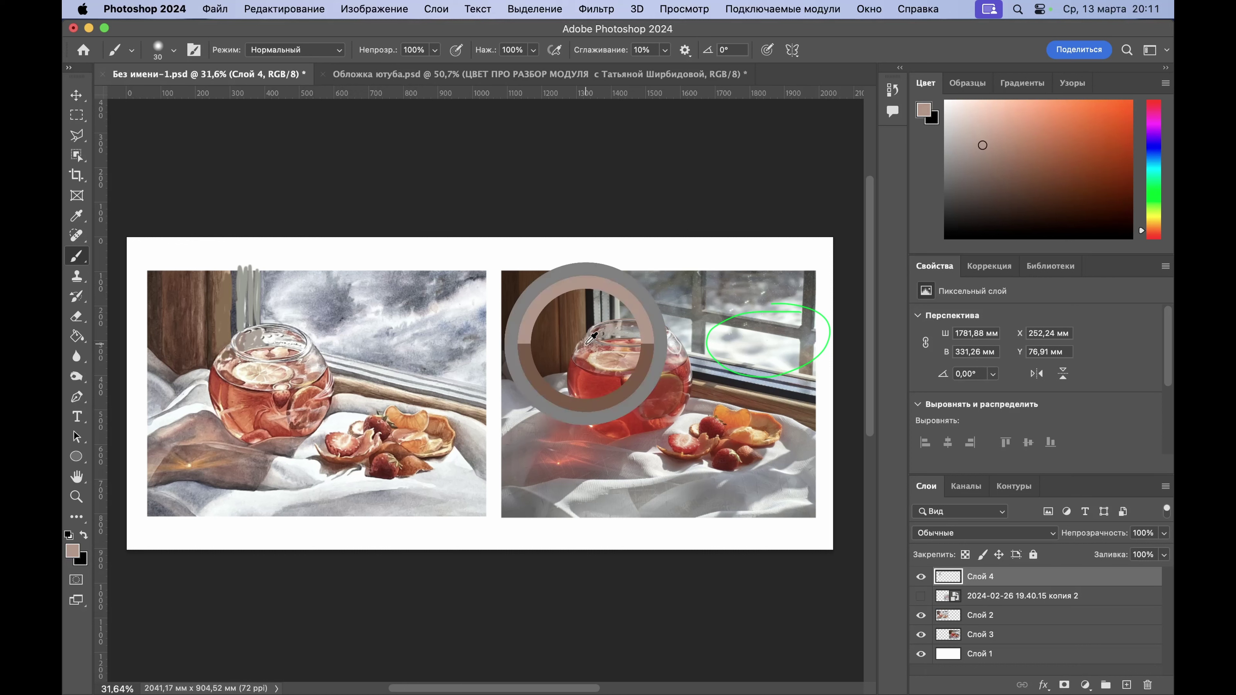
{"action": "left_click", "coordinate": [596, 350], "text": "alt"}
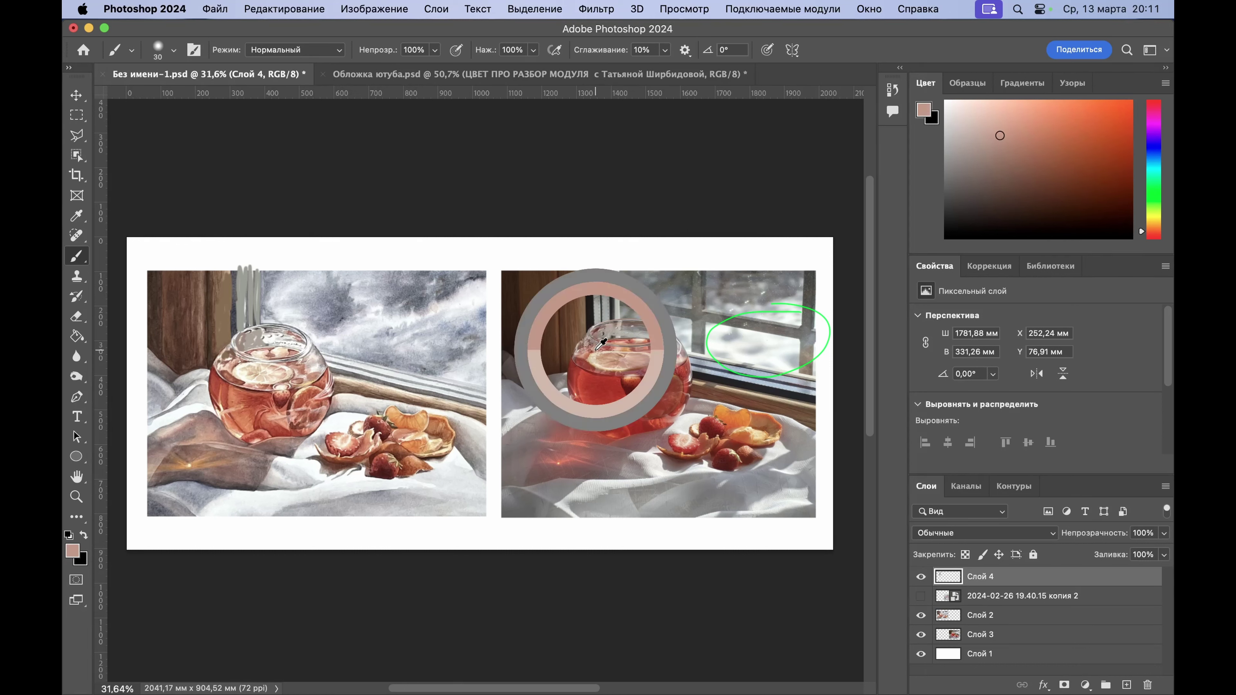
{"action": "left_click", "coordinate": [601, 343], "text": "alt"}
{"action": "left_click", "coordinate": [600, 344], "text": "alt"}
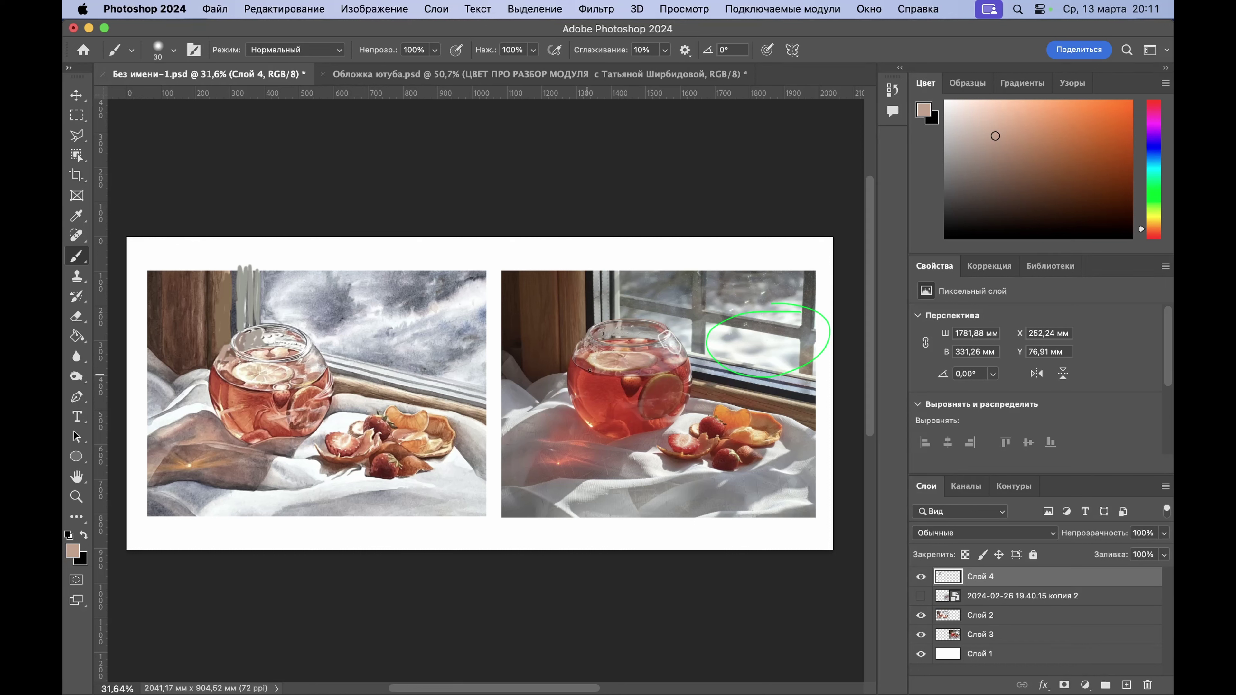
{"action": "left_click", "coordinate": [584, 353], "text": "alt"}
{"action": "left_click", "coordinate": [589, 352], "text": "alt"}
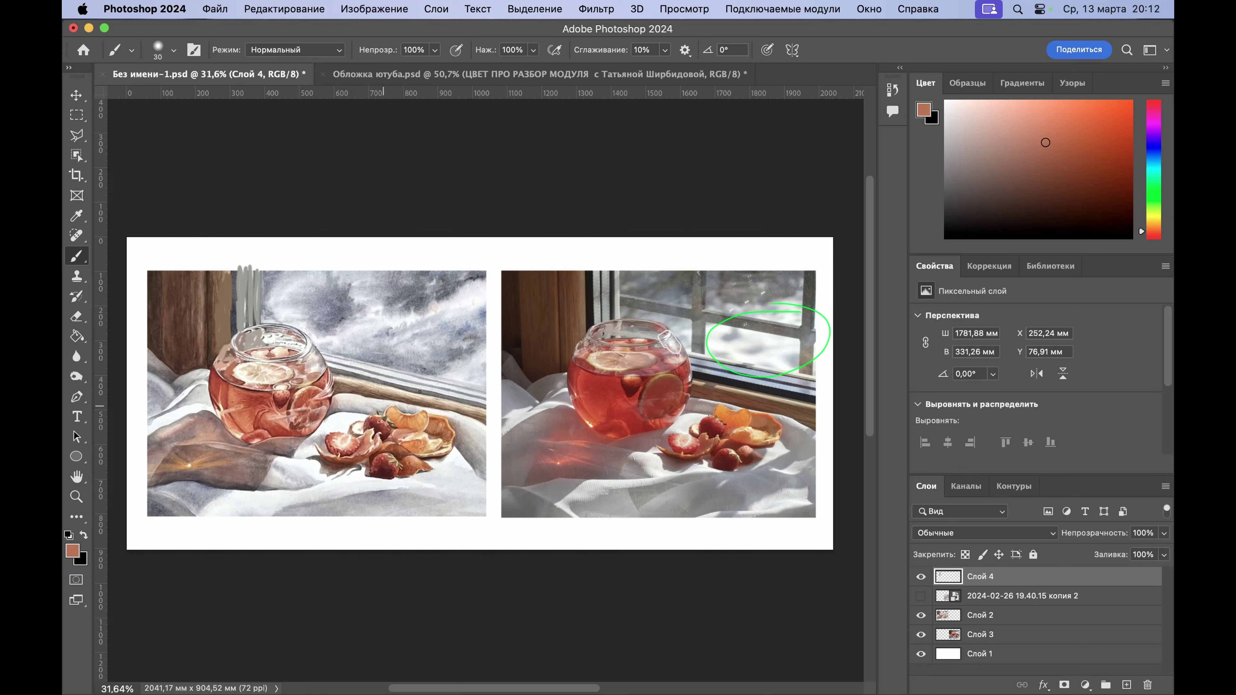
Step: Sample the blue-grey of the photo's lower window frame and paint it along the painting's lower frame
{"action": "left_click", "coordinate": [709, 358], "text": "alt"}
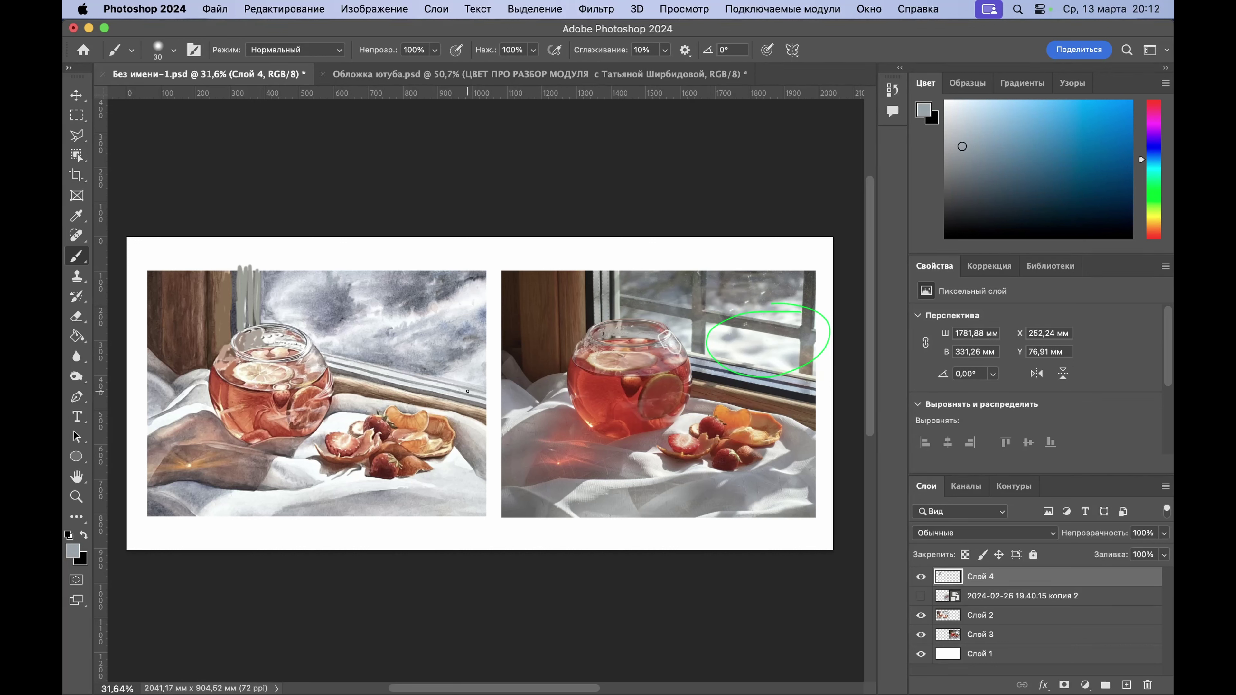
{"action": "left_click_drag", "start_coordinate": [467, 391], "coordinate": [356, 379]}
{"action": "left_click_drag", "start_coordinate": [330, 365], "coordinate": [434, 391]}
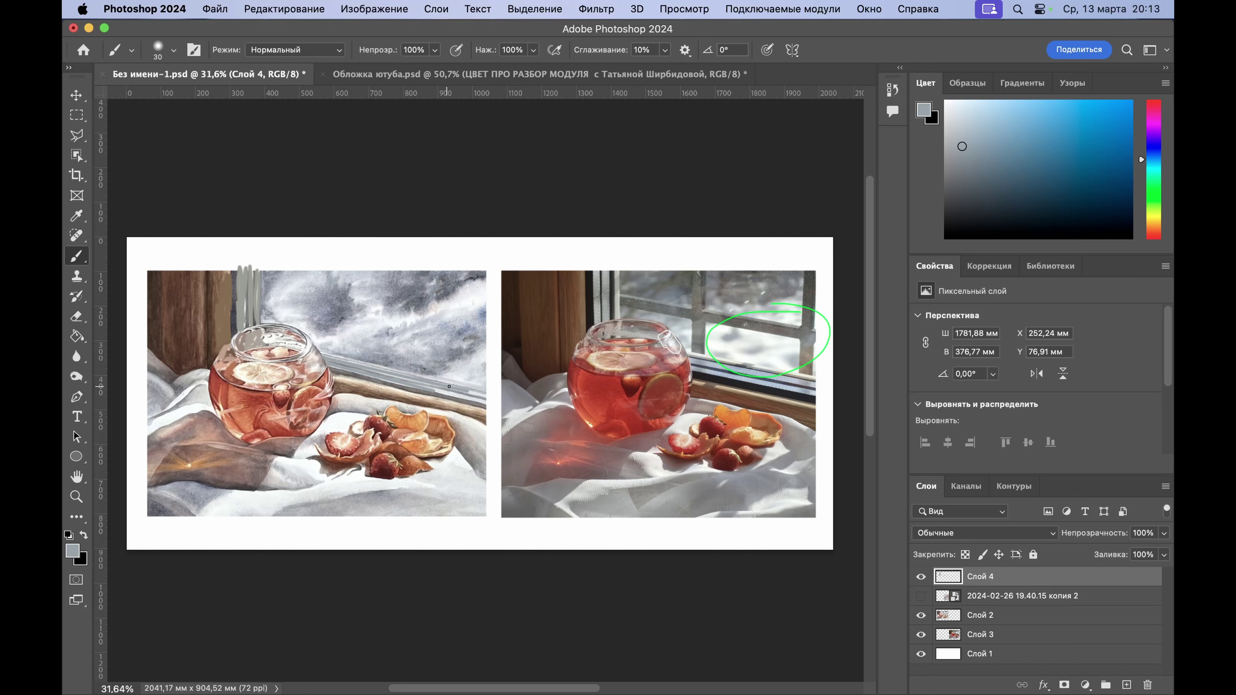
{"action": "left_click_drag", "start_coordinate": [467, 400], "coordinate": [458, 397]}
{"action": "left_click_drag", "start_coordinate": [462, 391], "coordinate": [463, 384]}
Step: Draw the dark seams of the painting's window frame in a dark grey based on the photo's frame edge
{"action": "left_click", "coordinate": [711, 379], "text": "alt"}
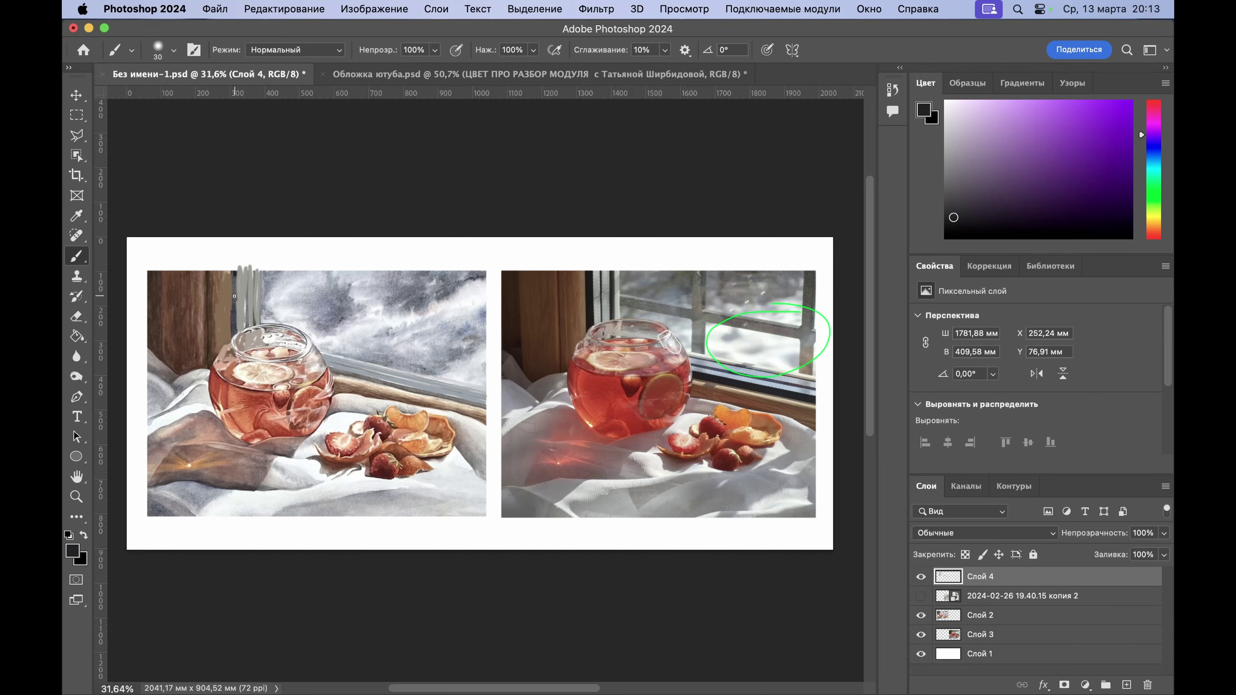
{"action": "left_click", "coordinate": [234, 329], "text": "shift"}
{"action": "left_click_drag", "start_coordinate": [947, 214], "coordinate": [949, 203]}
{"action": "left_click_drag", "start_coordinate": [235, 276], "coordinate": [235, 332]}
{"action": "key", "text": "super+z"}
{"action": "left_click", "coordinate": [484, 407], "text": "shift"}
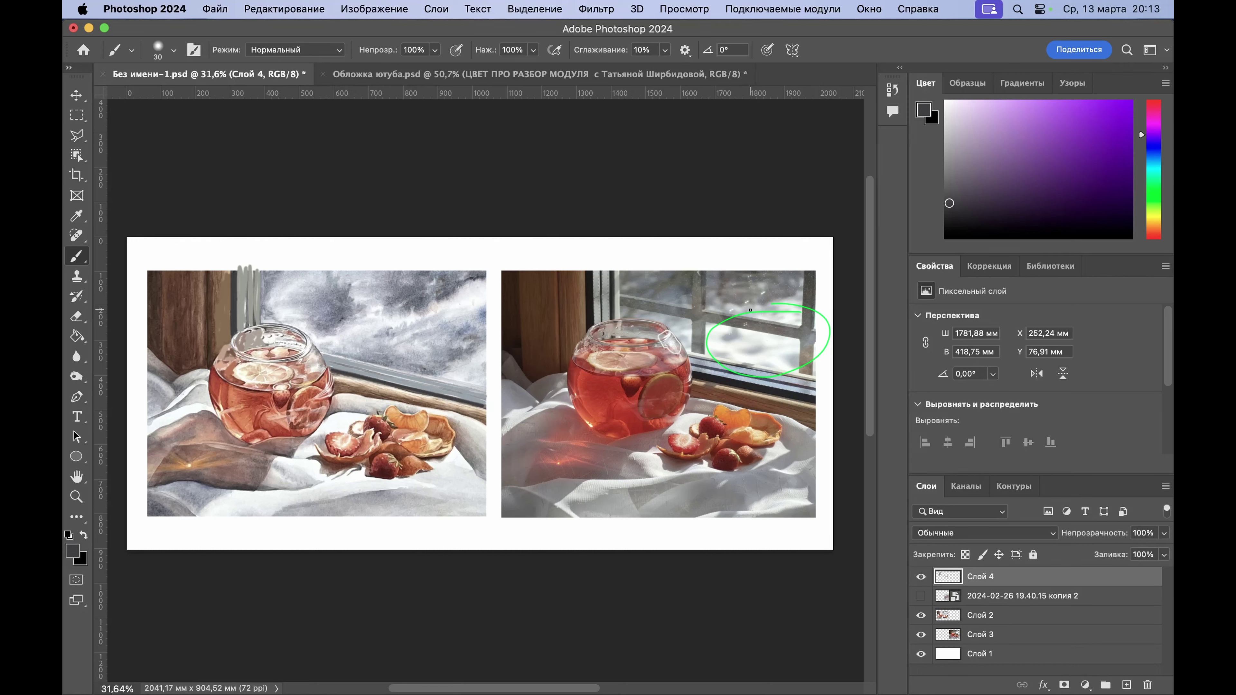
Step: Paint the painting's wooden sill beside the jar with browns sampled from the photo's sill
{"action": "left_click", "coordinate": [721, 388], "text": "alt"}
{"action": "left_click_drag", "start_coordinate": [721, 388], "coordinate": [722, 389]}
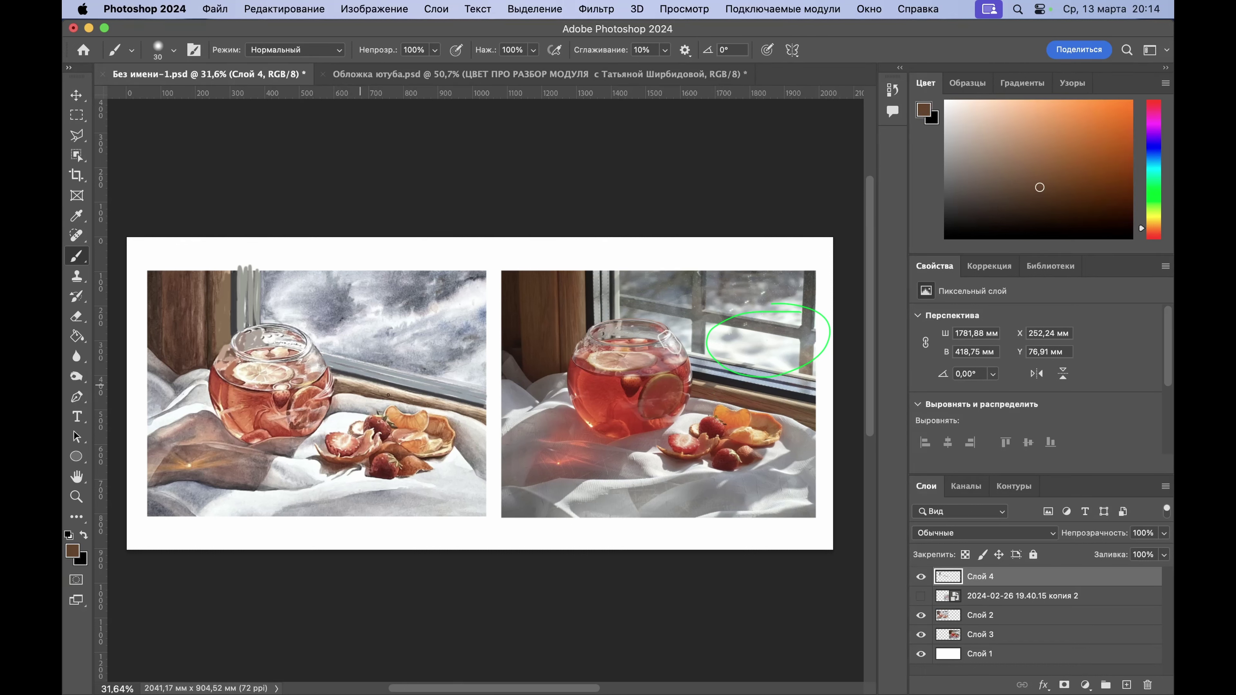
{"action": "left_click_drag", "start_coordinate": [339, 382], "coordinate": [481, 418]}
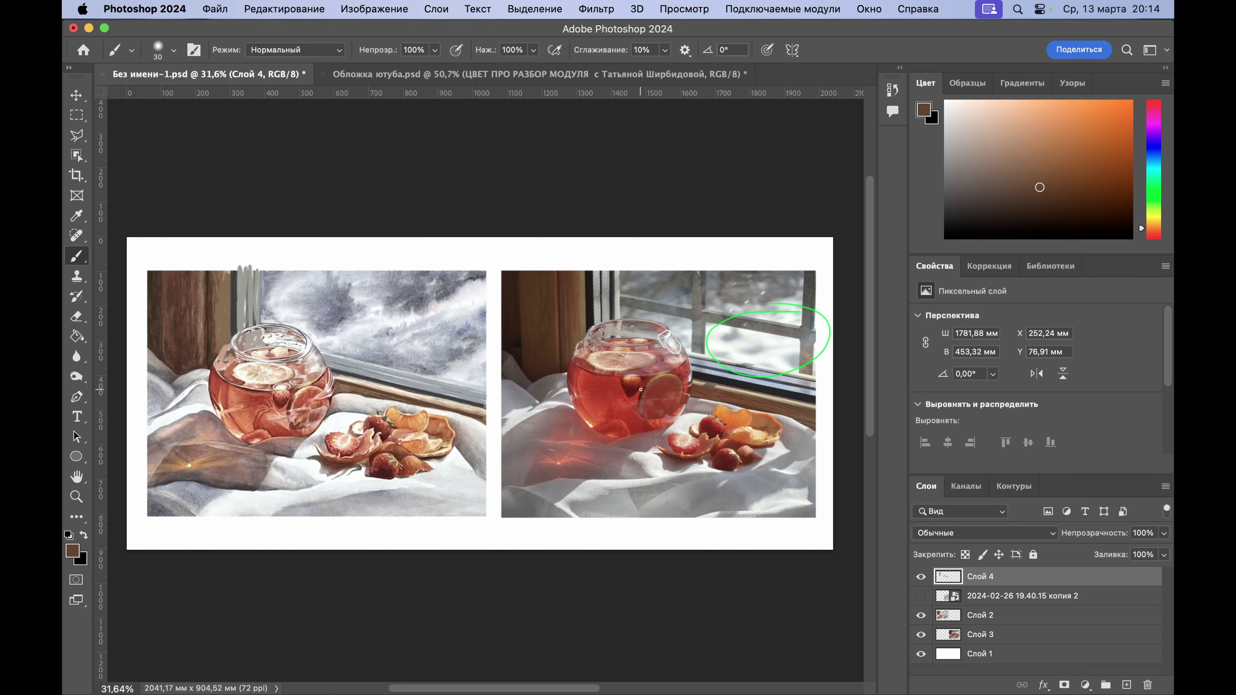
{"action": "left_click_drag", "start_coordinate": [701, 391], "coordinate": [701, 391]}
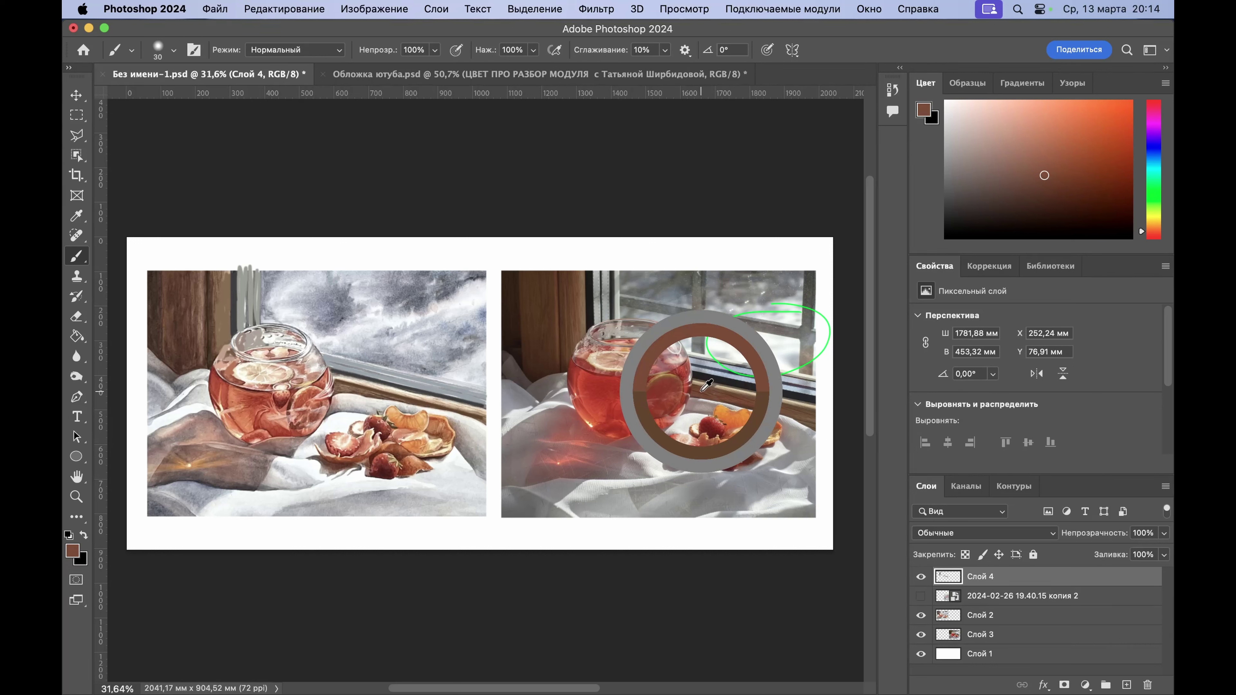
{"action": "left_click_drag", "start_coordinate": [701, 391], "coordinate": [701, 392]}
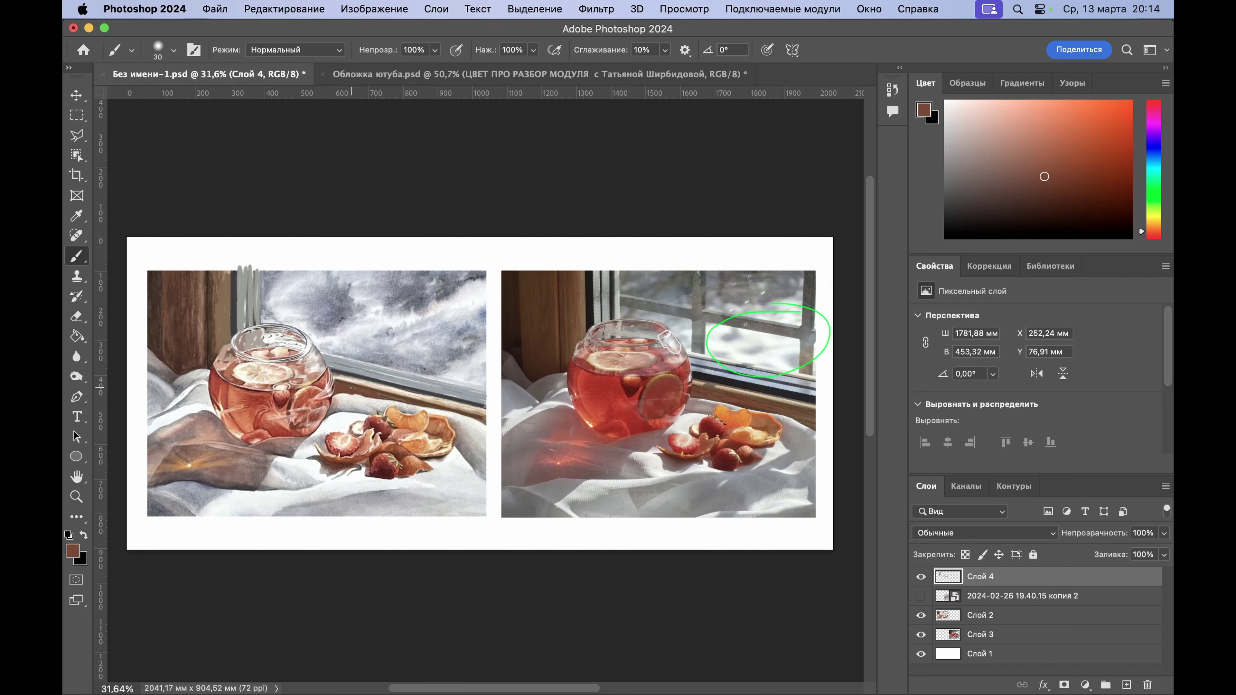
{"action": "left_click_drag", "start_coordinate": [361, 394], "coordinate": [376, 393]}
Step: Sample browns further along the photo's sill and paint the far end of the painting's sill
{"action": "left_click", "coordinate": [746, 400], "text": "alt"}
{"action": "left_click", "coordinate": [803, 415], "text": "alt"}
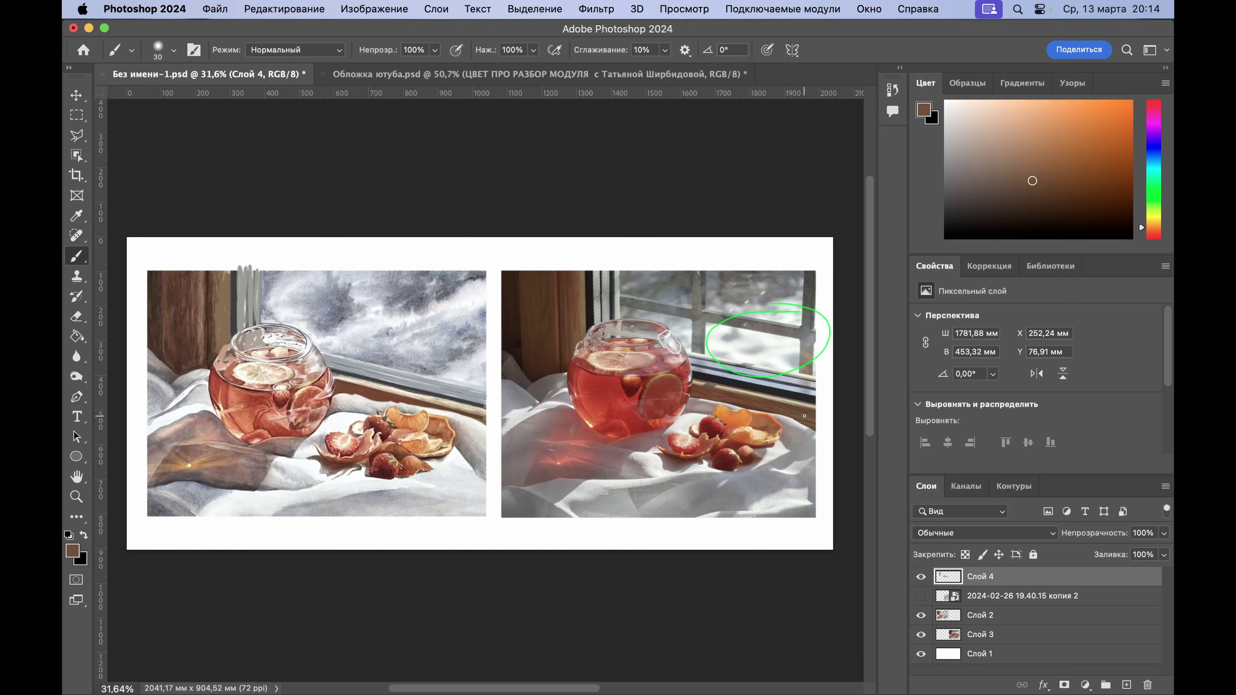
{"action": "left_click", "coordinate": [810, 410], "text": "alt"}
{"action": "left_click_drag", "start_coordinate": [459, 415], "coordinate": [488, 431]}
Step: Paint dark brown vertical strokes on the painting's wooden wall with colours sampled from the photo's wall
{"action": "left_click", "coordinate": [560, 319], "text": "alt"}
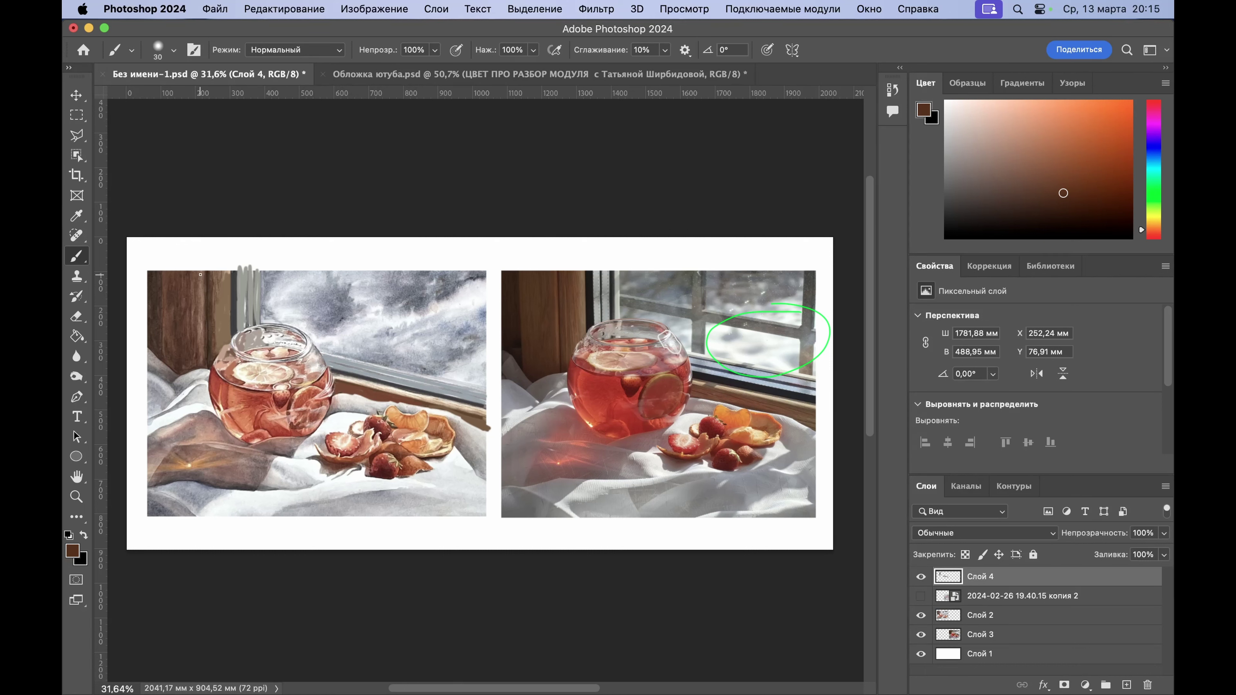
{"action": "left_click_drag", "start_coordinate": [199, 275], "coordinate": [198, 358]}
{"action": "left_click", "coordinate": [556, 294], "text": "alt"}
{"action": "left_click_drag", "start_coordinate": [202, 274], "coordinate": [203, 350]}
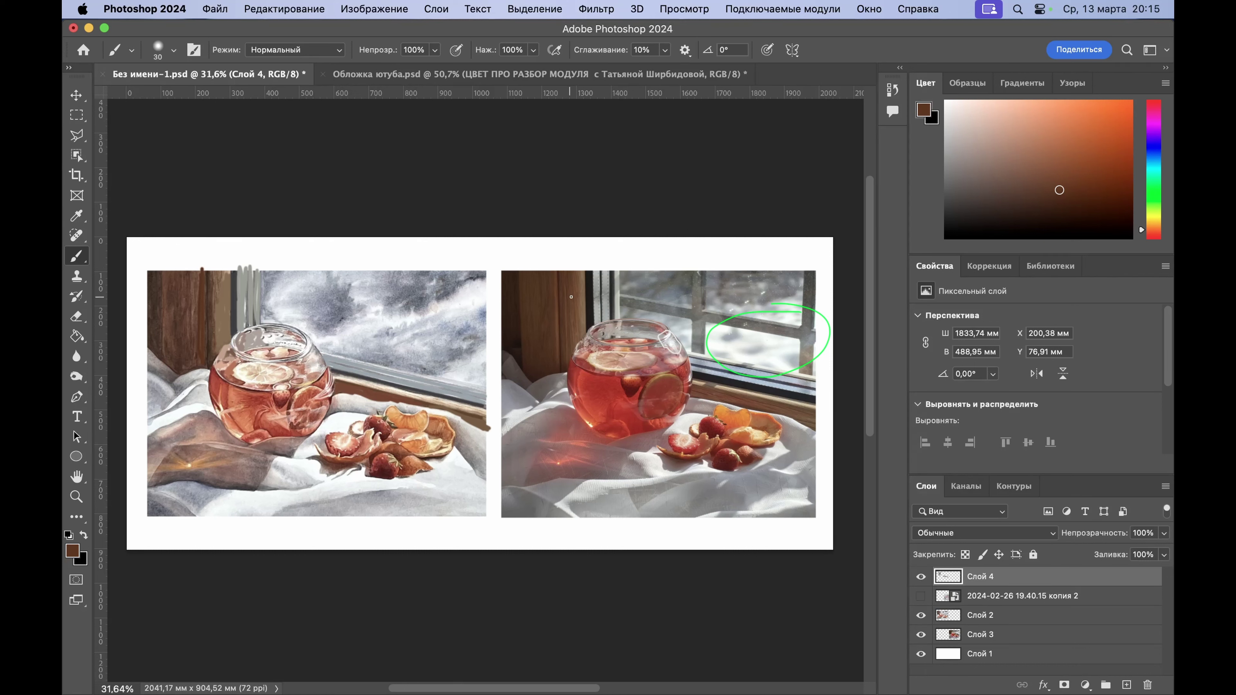
Step: Sample a brown from the photo's wooden wall and paint a vertical stroke on the painting's wood with a 61 px brush
{"action": "left_click", "coordinate": [572, 297], "text": "alt"}
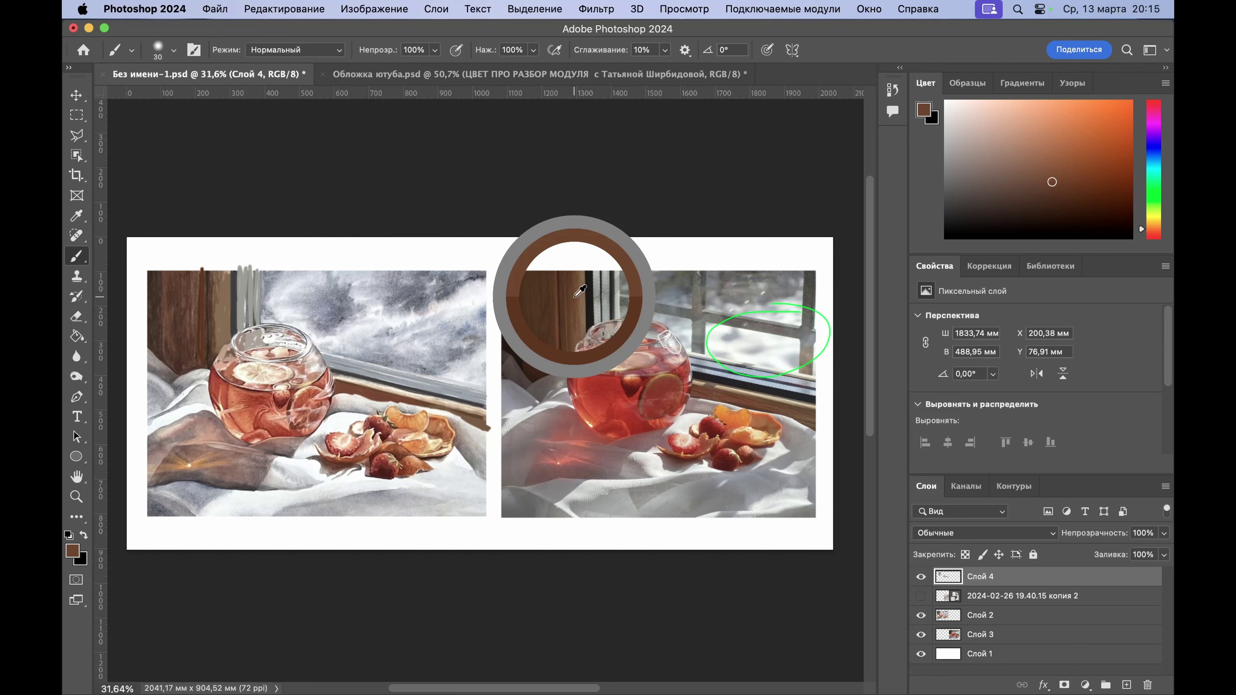
{"action": "right_click", "coordinate": [306, 338]}
{"action": "left_click", "coordinate": [386, 375]}
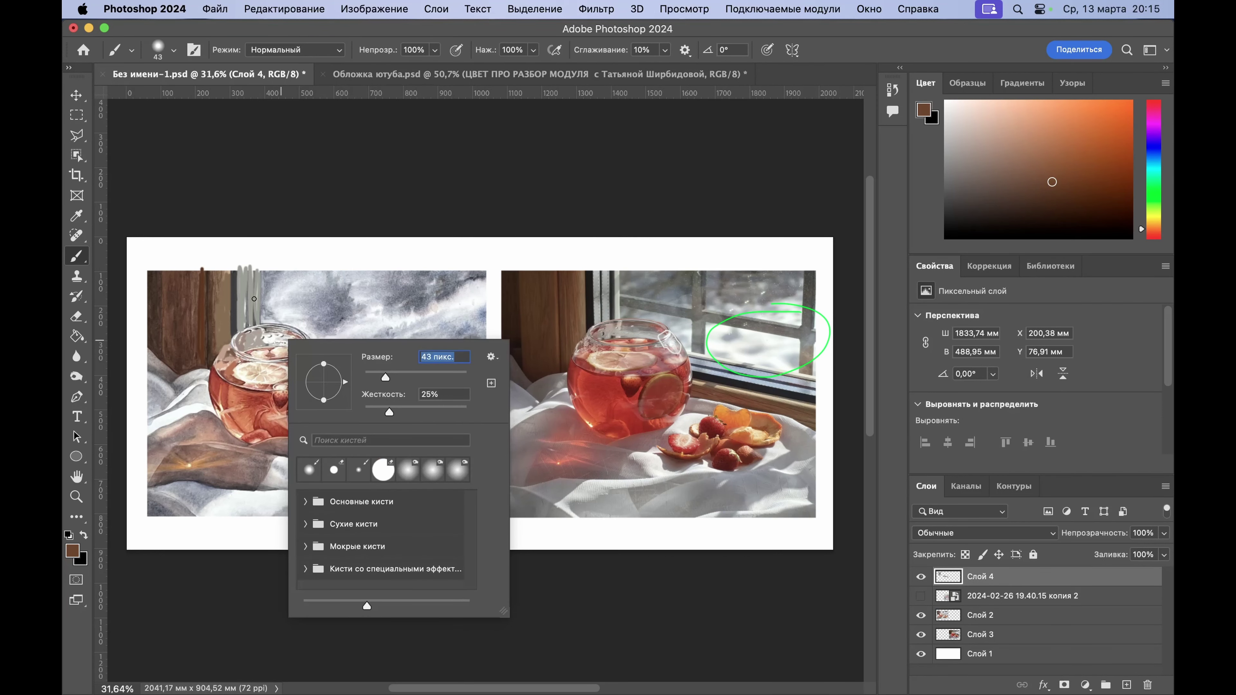
{"action": "scroll", "coordinate": [223, 273], "scroll_direction": "up", "scroll_amount": 1}
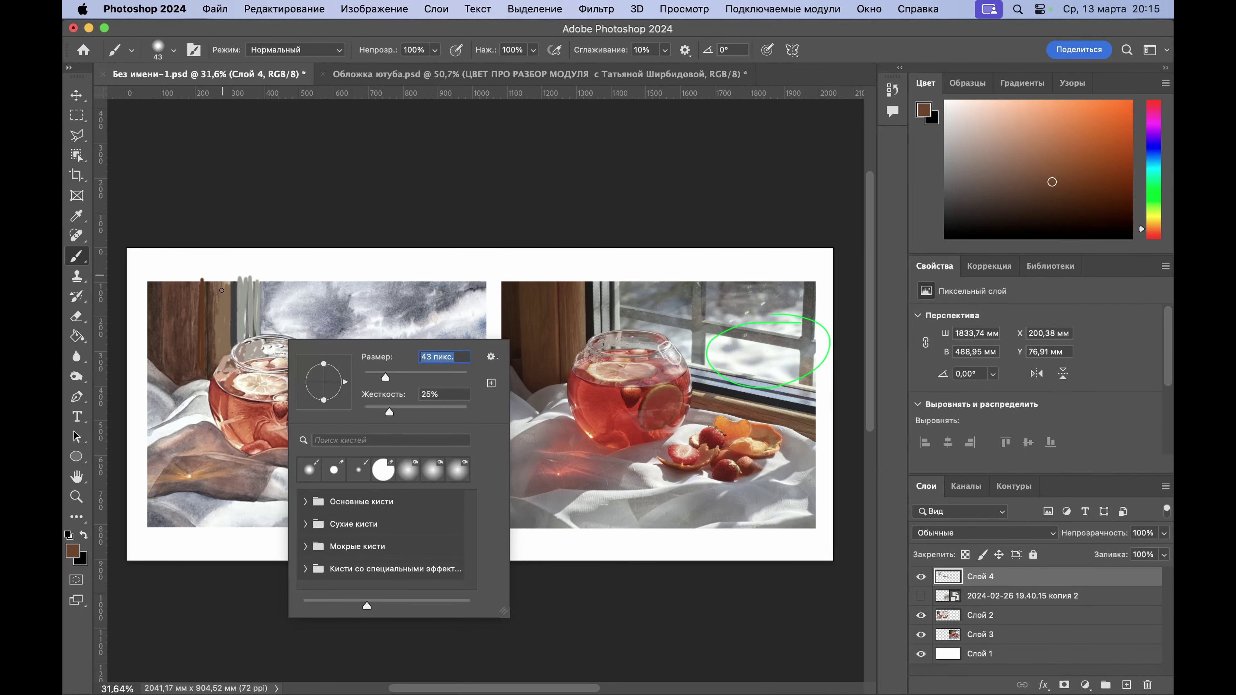
{"action": "right_click", "coordinate": [222, 291]}
{"action": "left_click", "coordinate": [336, 331]}
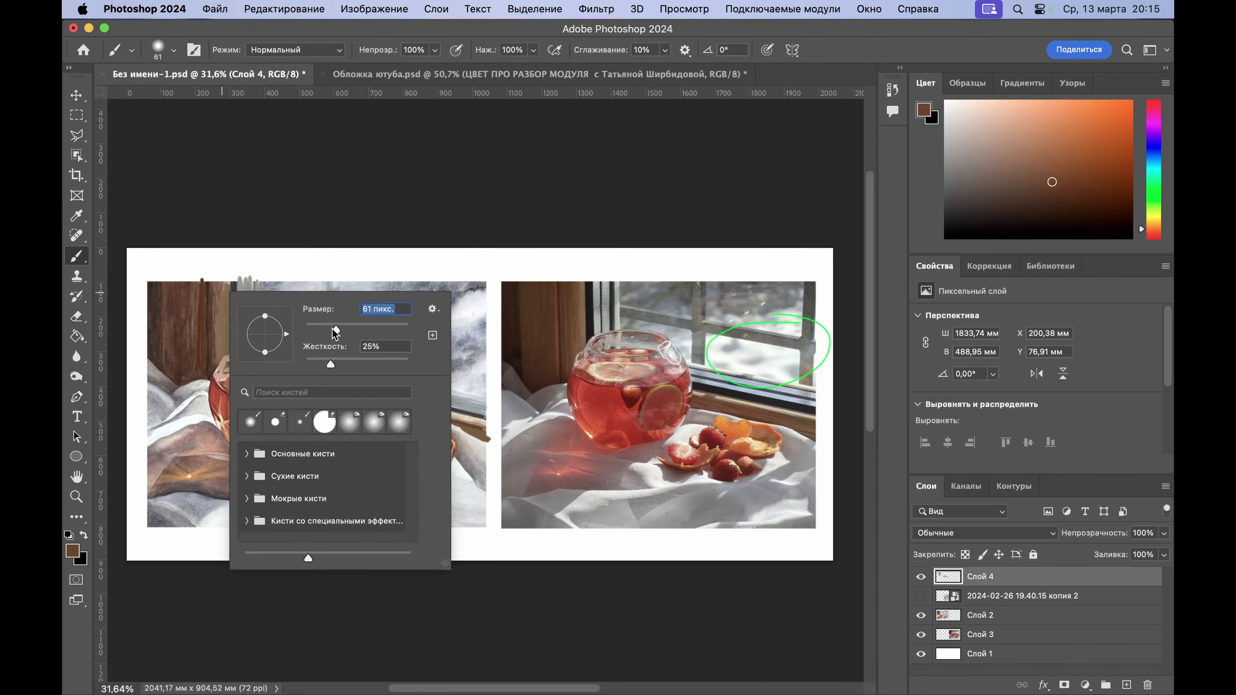
{"action": "left_click", "coordinate": [220, 285]}
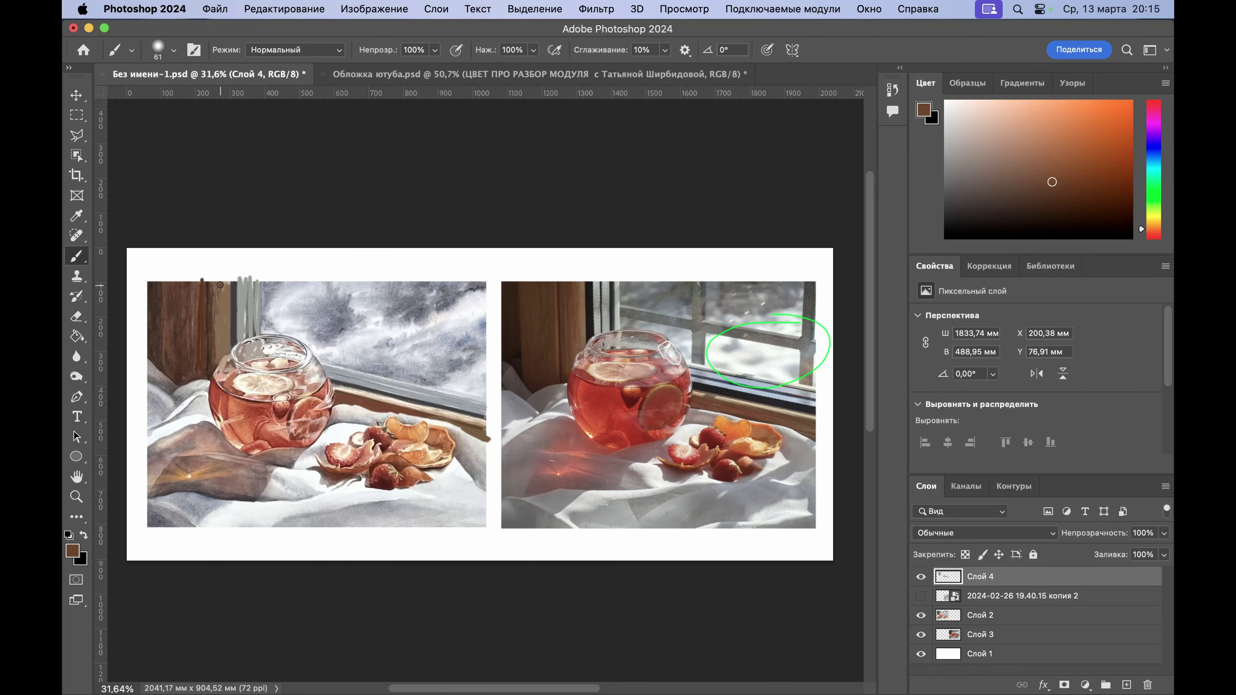
{"action": "left_click_drag", "start_coordinate": [220, 285], "coordinate": [218, 360]}
Step: Paint darker brown vertical strokes across the middle of the painting's wooden wall using colours sampled from the photo's wood
{"action": "left_click", "coordinate": [563, 337], "text": "alt"}
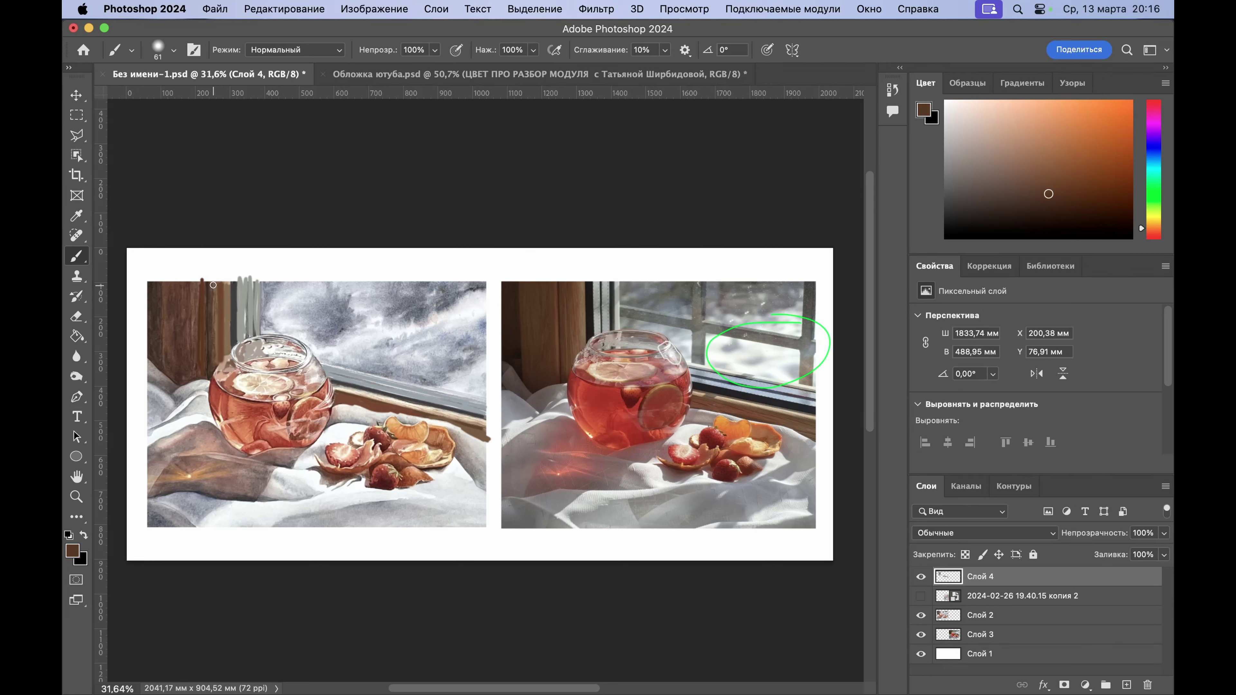
{"action": "left_click_drag", "start_coordinate": [212, 282], "coordinate": [209, 369]}
{"action": "left_click_drag", "start_coordinate": [213, 285], "coordinate": [210, 369]}
{"action": "left_click", "coordinate": [558, 327], "text": "alt"}
{"action": "left_click_drag", "start_coordinate": [195, 284], "coordinate": [186, 380]}
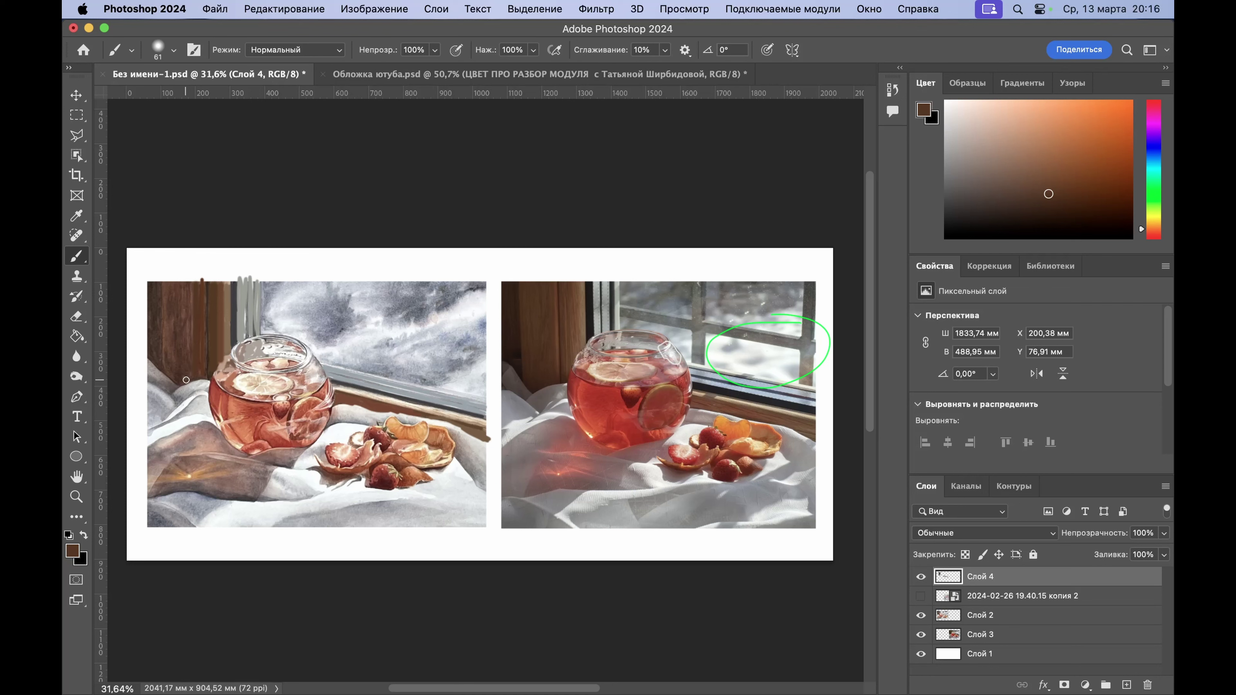
Step: Enlarge the brush to 85 px and cover the outer part of the painting's wooden wall with the dark brown
{"action": "right_click", "coordinate": [184, 340]}
{"action": "left_click_drag", "start_coordinate": [304, 374], "coordinate": [312, 376]}
{"action": "key", "text": "Return"}
{"action": "mouse_move", "coordinate": [179, 286]}
{"action": "left_mouse_down"}
{"action": "mouse_move", "coordinate": [187, 341]}
{"action": "mouse_move", "coordinate": [193, 284]}
{"action": "mouse_move", "coordinate": [188, 376]}
{"action": "mouse_move", "coordinate": [171, 365]}
{"action": "mouse_move", "coordinate": [166, 285]}
{"action": "mouse_move", "coordinate": [175, 365]}
{"action": "left_mouse_up"}
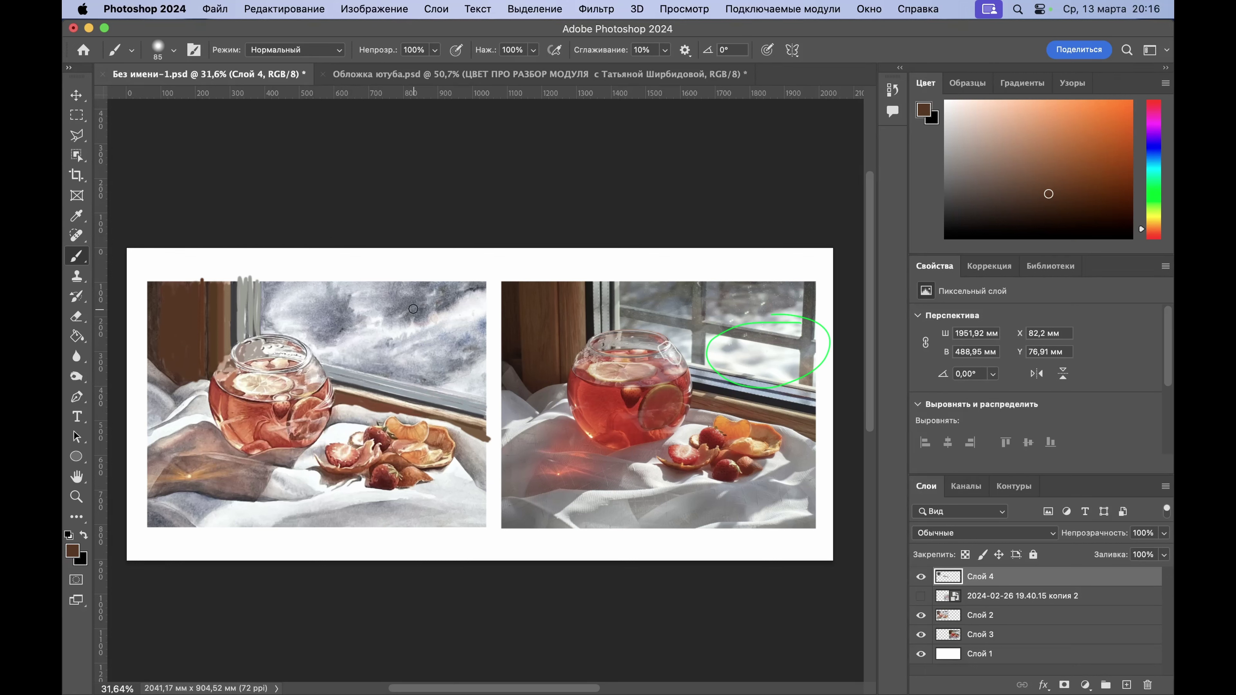
Step: Sample a lighter brown from the photo's wood and draw a thin vertical line on the painting's wall with a 15 px brush
{"action": "left_click", "coordinate": [558, 336], "text": "alt"}
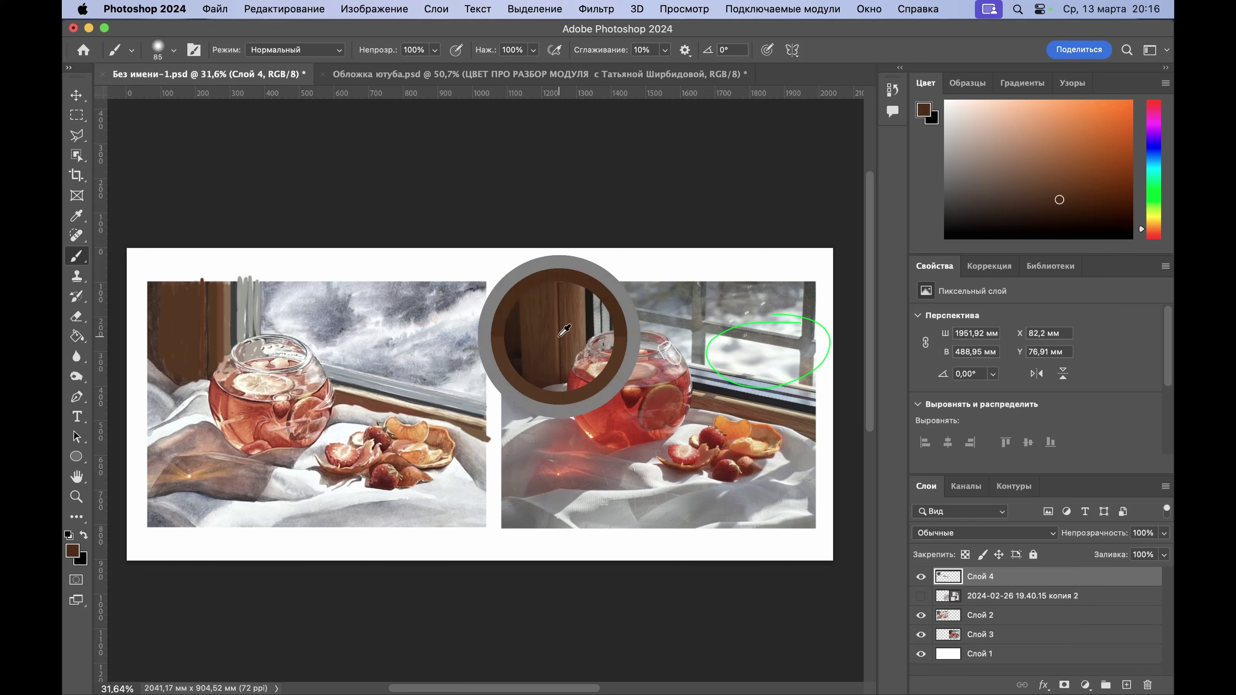
{"action": "right_click", "coordinate": [213, 286]}
{"action": "left_click", "coordinate": [292, 322]}
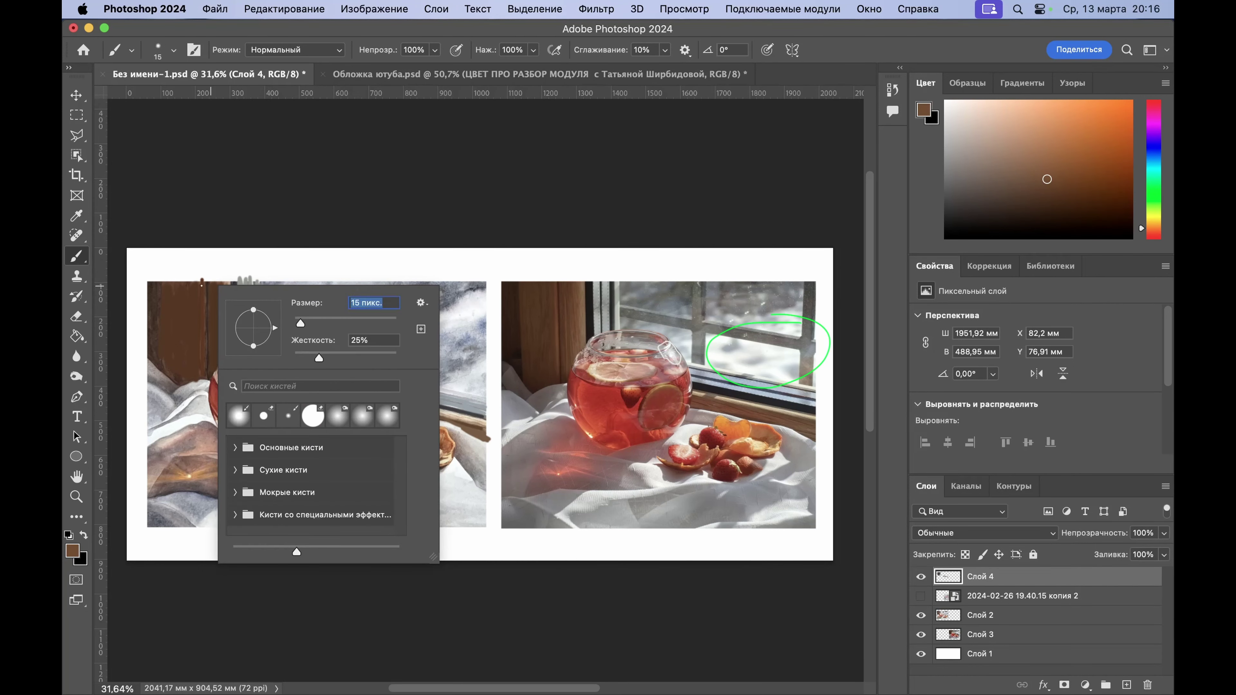
{"action": "key", "text": "Return"}
{"action": "left_click_drag", "start_coordinate": [200, 322], "coordinate": [200, 386]}
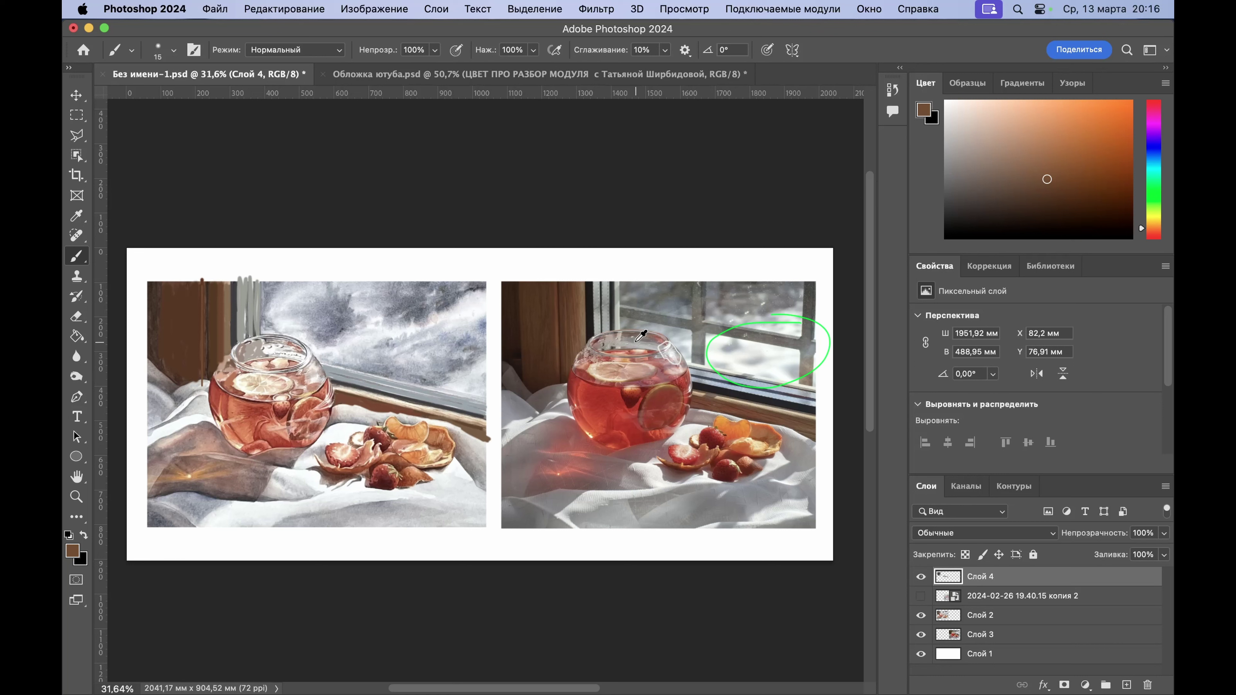
Step: Paint the inside of the painting's jar neck with grey sampled from the photo's jar, using a 34 px brush
{"action": "left_click", "coordinate": [640, 334], "text": "alt"}
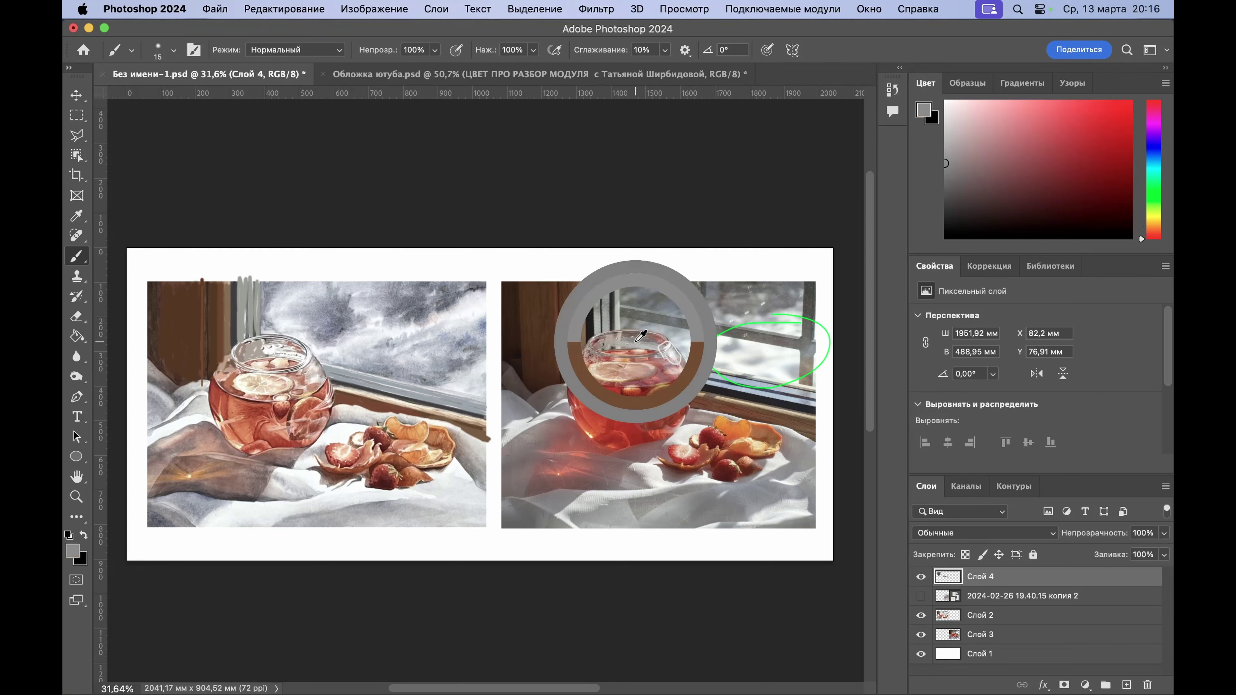
{"action": "right_click", "coordinate": [320, 345]}
{"action": "left_click_drag", "start_coordinate": [414, 383], "coordinate": [420, 383]}
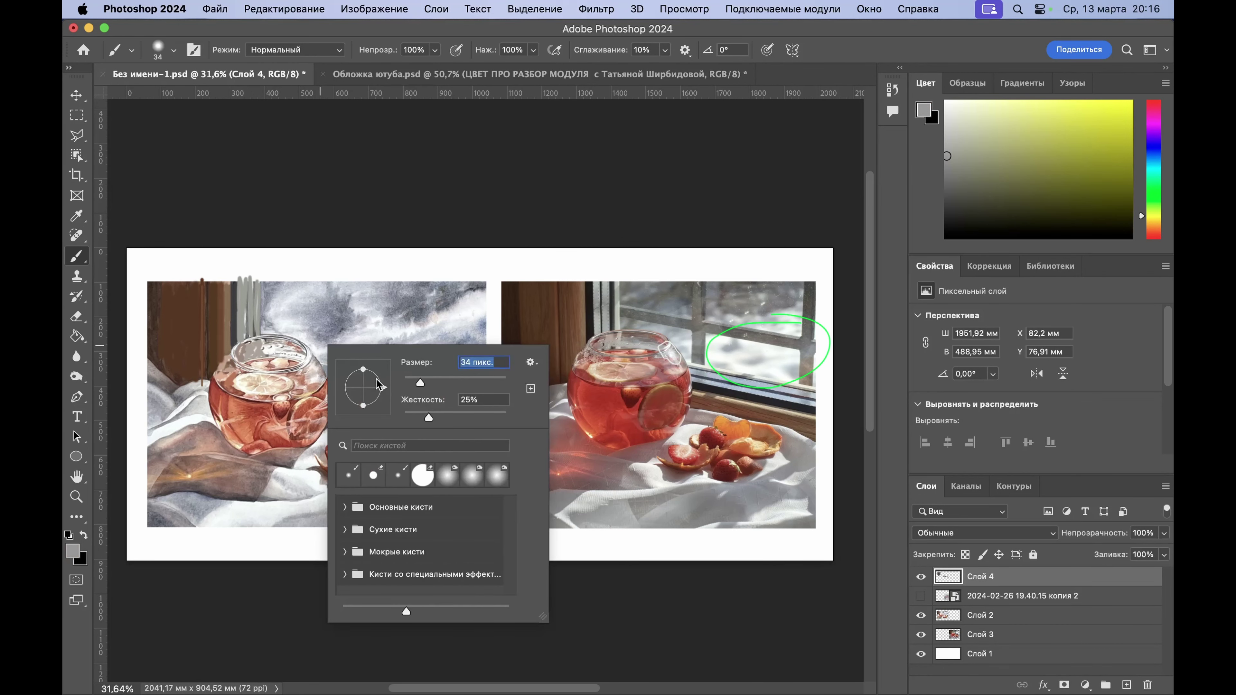
{"action": "left_click", "coordinate": [269, 351]}
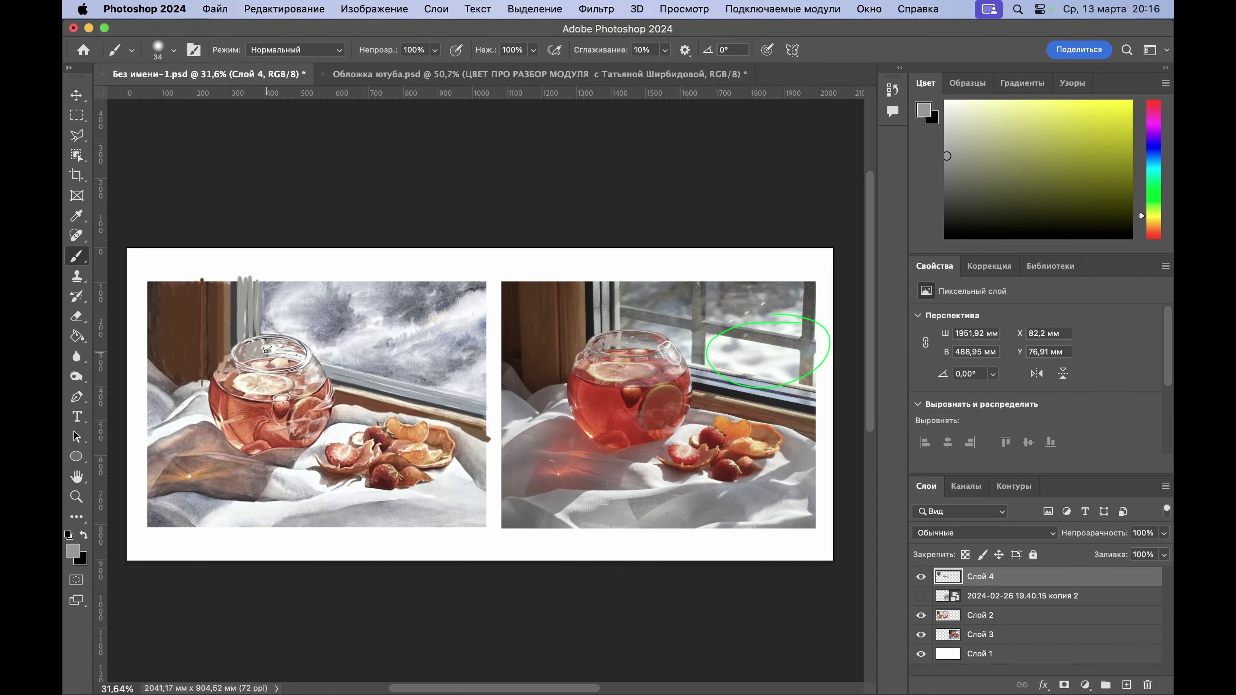
{"action": "left_click_drag", "start_coordinate": [266, 346], "coordinate": [296, 352]}
{"action": "left_click_drag", "start_coordinate": [271, 353], "coordinate": [301, 356]}
Step: Paint the window view above the painting's jar with blue-grey sampled from the photo's window, using a 97 px brush
{"action": "left_click", "coordinate": [665, 306], "text": "alt"}
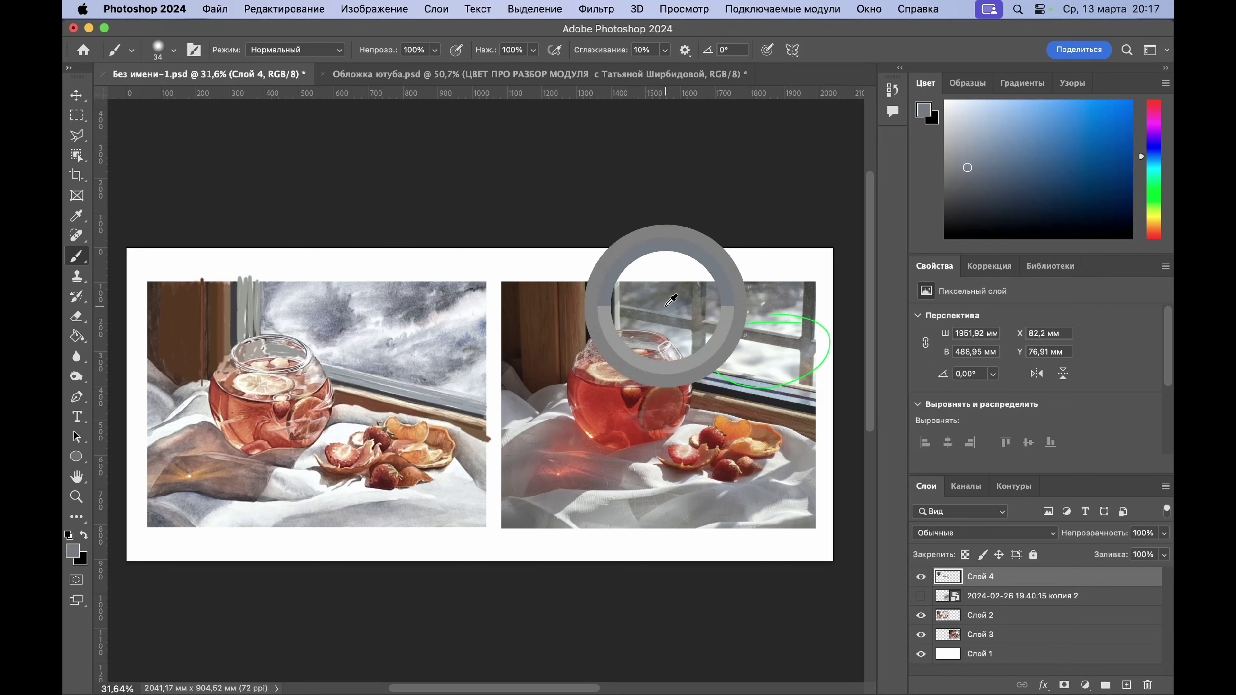
{"action": "right_click", "coordinate": [409, 356]}
{"action": "left_click", "coordinate": [478, 376]}
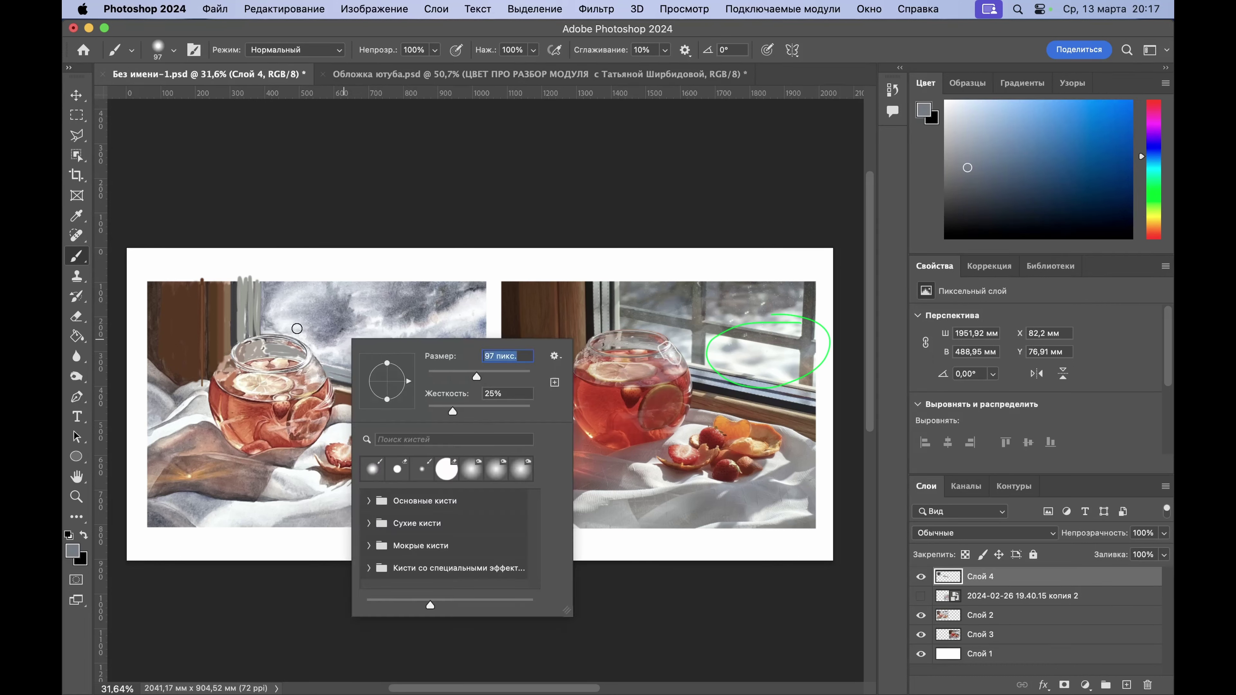
{"action": "left_click", "coordinate": [259, 325]}
{"action": "mouse_move", "coordinate": [258, 325]}
{"action": "left_mouse_down"}
{"action": "mouse_move", "coordinate": [292, 325]}
{"action": "mouse_move", "coordinate": [258, 326]}
{"action": "mouse_move", "coordinate": [282, 330]}
{"action": "mouse_move", "coordinate": [282, 290]}
{"action": "mouse_move", "coordinate": [267, 312]}
{"action": "mouse_move", "coordinate": [259, 290]}
{"action": "mouse_move", "coordinate": [269, 302]}
{"action": "mouse_move", "coordinate": [275, 275]}
{"action": "mouse_move", "coordinate": [298, 326]}
{"action": "left_mouse_up"}
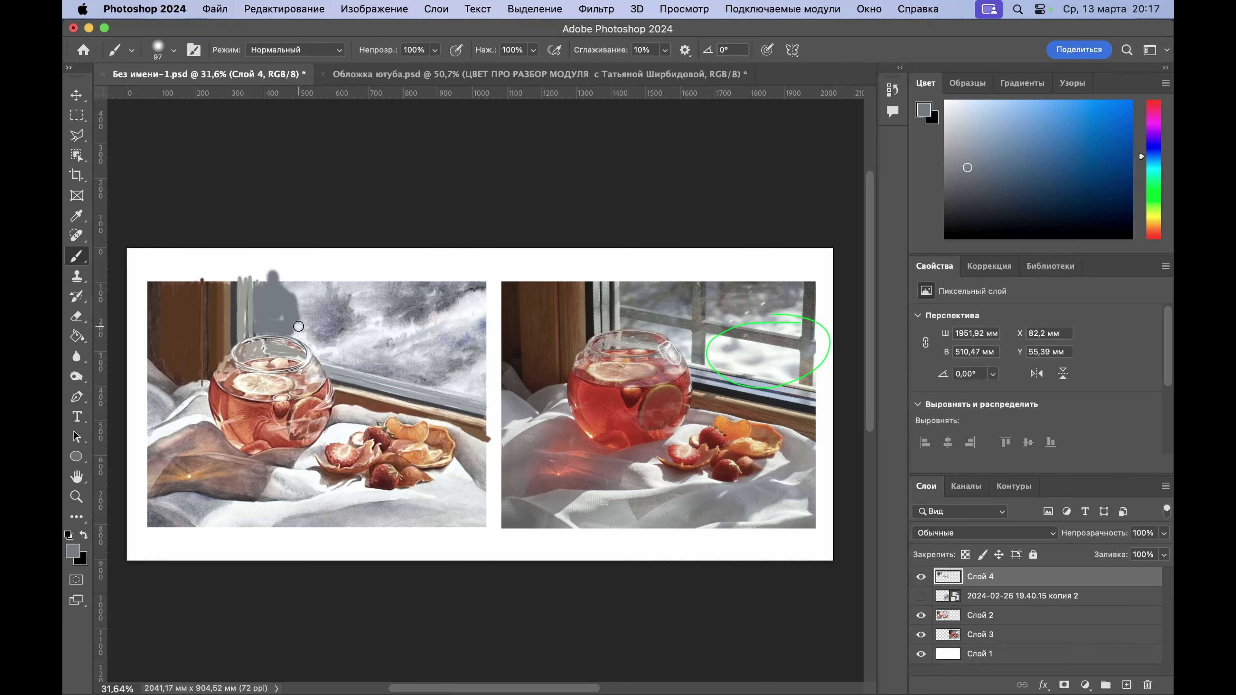
Step: Set the brush to 100 px and paint a dark olive branch-like patch on the painting's window view
{"action": "left_click", "coordinate": [625, 319], "text": "alt"}
{"action": "right_click", "coordinate": [254, 322]}
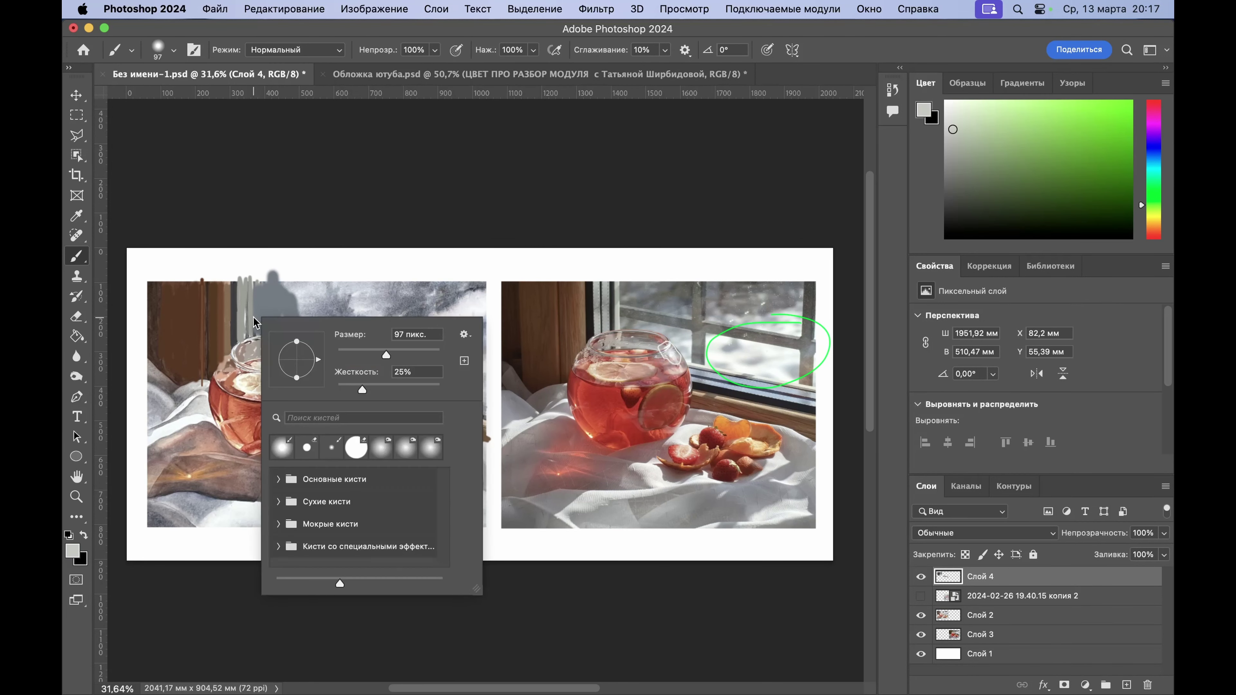
{"action": "left_click", "coordinate": [356, 355]}
{"action": "type", "text": "100"}
{"action": "key", "text": "Return"}
{"action": "left_click_drag", "start_coordinate": [282, 294], "coordinate": [321, 294]}
Step: Sample several blue-greys from the photo's window and paint them around the dark patch and down towards the jar's rim
{"action": "left_click", "coordinate": [677, 325], "text": "alt"}
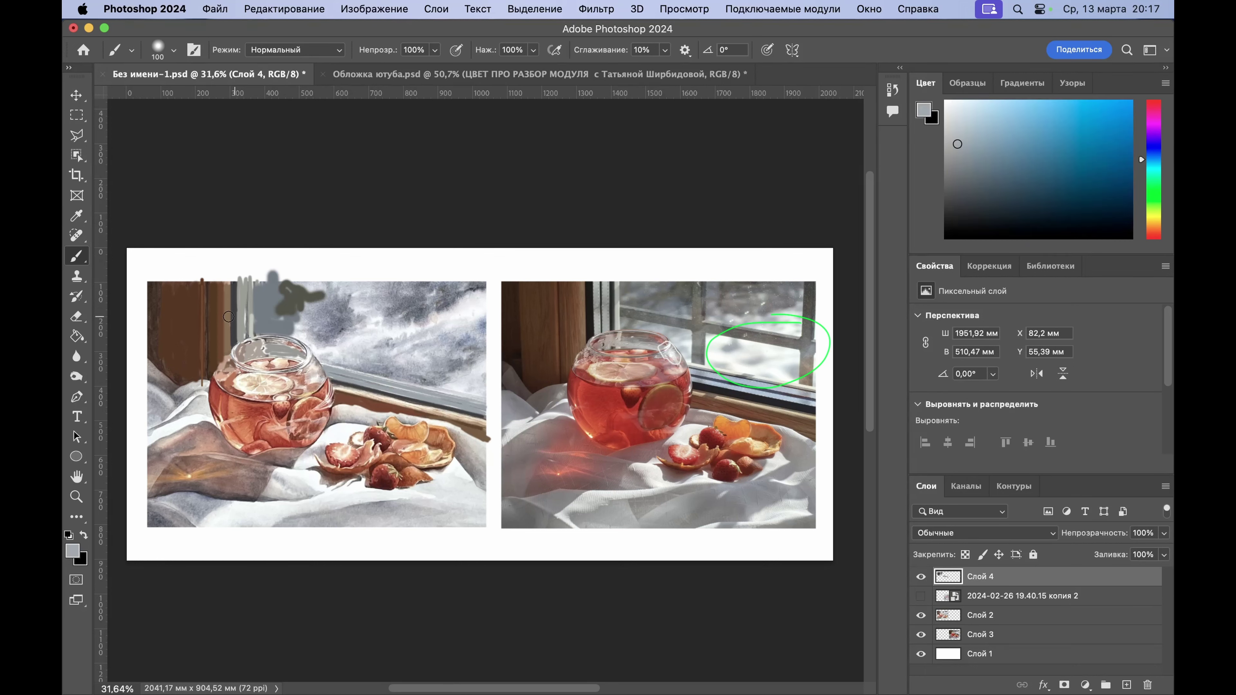
{"action": "mouse_move", "coordinate": [293, 314]}
{"action": "left_mouse_down"}
{"action": "mouse_move", "coordinate": [304, 334]}
{"action": "mouse_move", "coordinate": [322, 332]}
{"action": "left_mouse_up"}
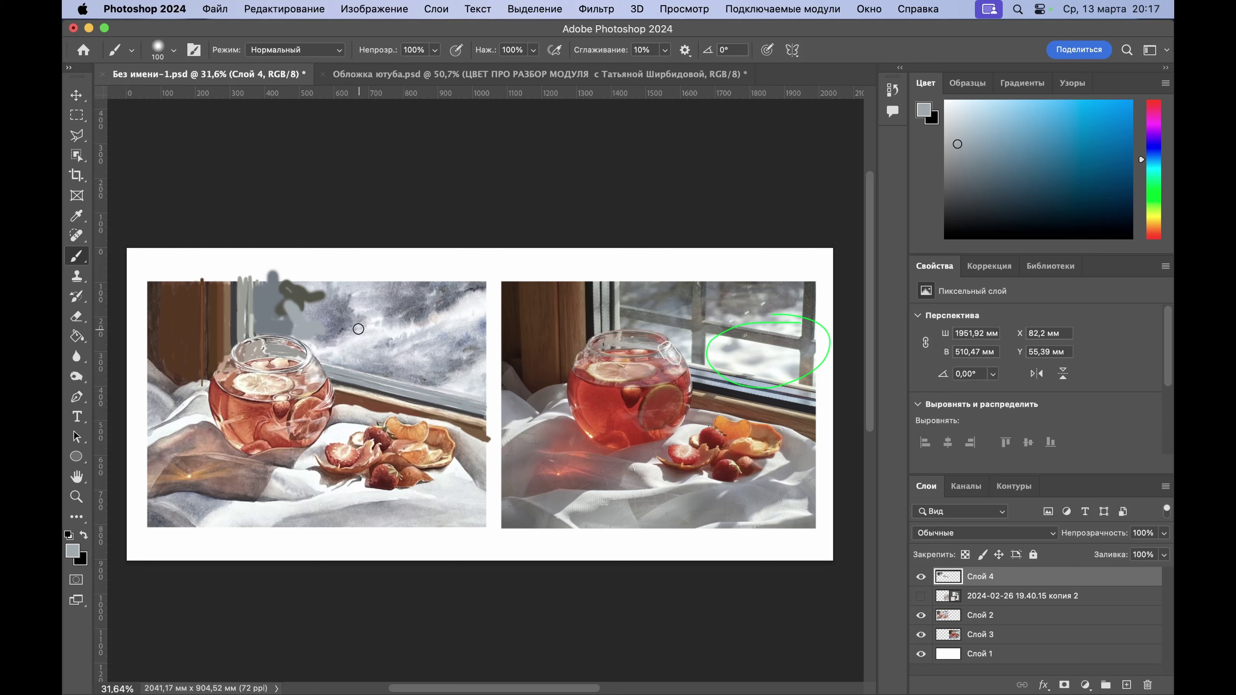
{"action": "left_click", "coordinate": [667, 306], "text": "alt"}
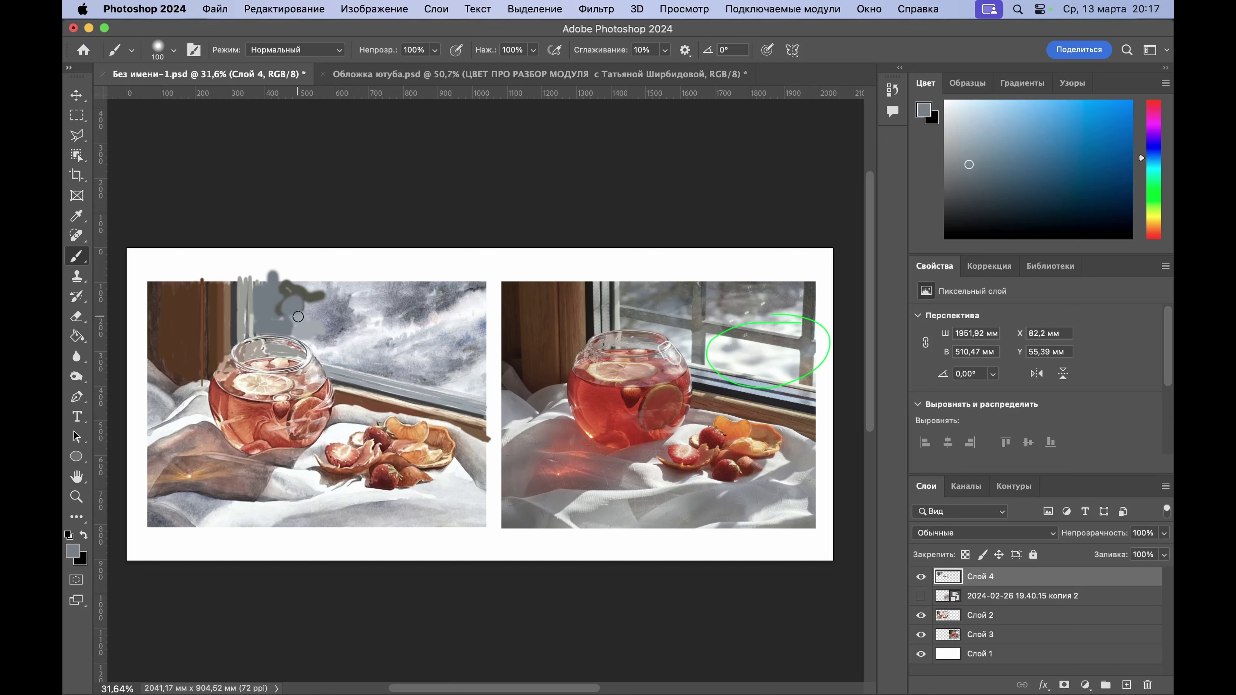
{"action": "mouse_move", "coordinate": [298, 316]}
{"action": "left_mouse_down"}
{"action": "mouse_move", "coordinate": [327, 293]}
{"action": "mouse_move", "coordinate": [309, 284]}
{"action": "mouse_move", "coordinate": [332, 321]}
{"action": "mouse_move", "coordinate": [349, 297]}
{"action": "mouse_move", "coordinate": [338, 291]}
{"action": "mouse_move", "coordinate": [347, 308]}
{"action": "mouse_move", "coordinate": [305, 336]}
{"action": "left_mouse_up"}
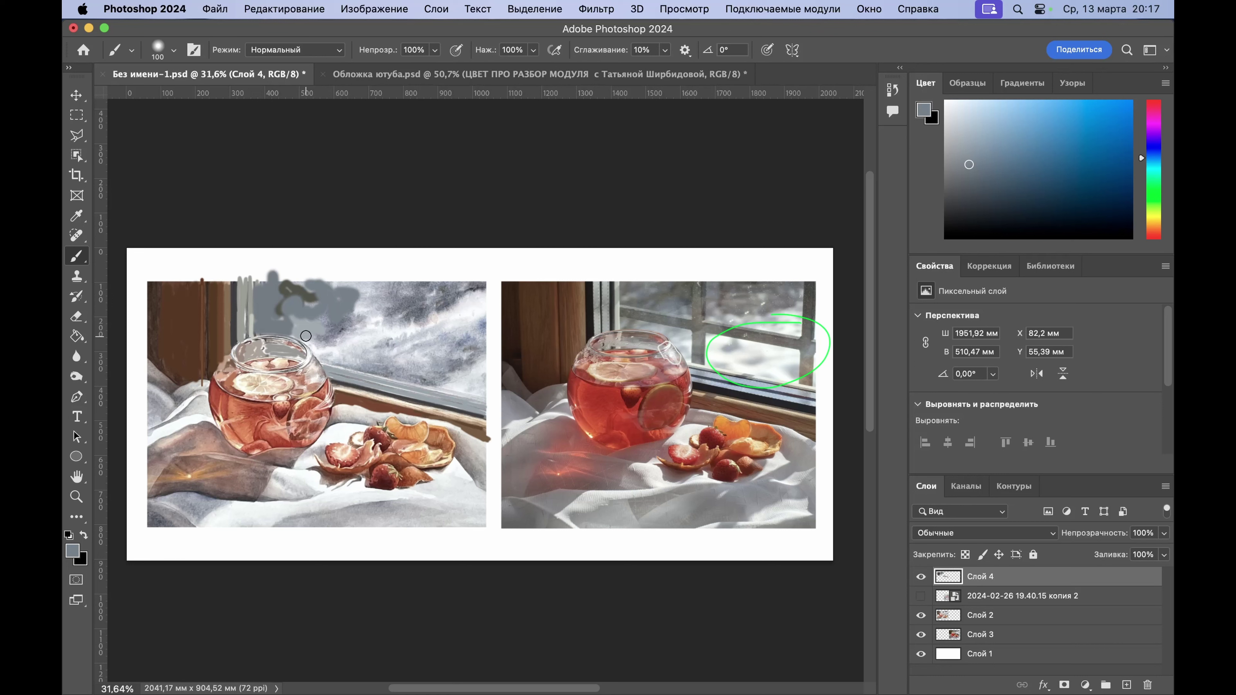
{"action": "left_click", "coordinate": [683, 349], "text": "alt"}
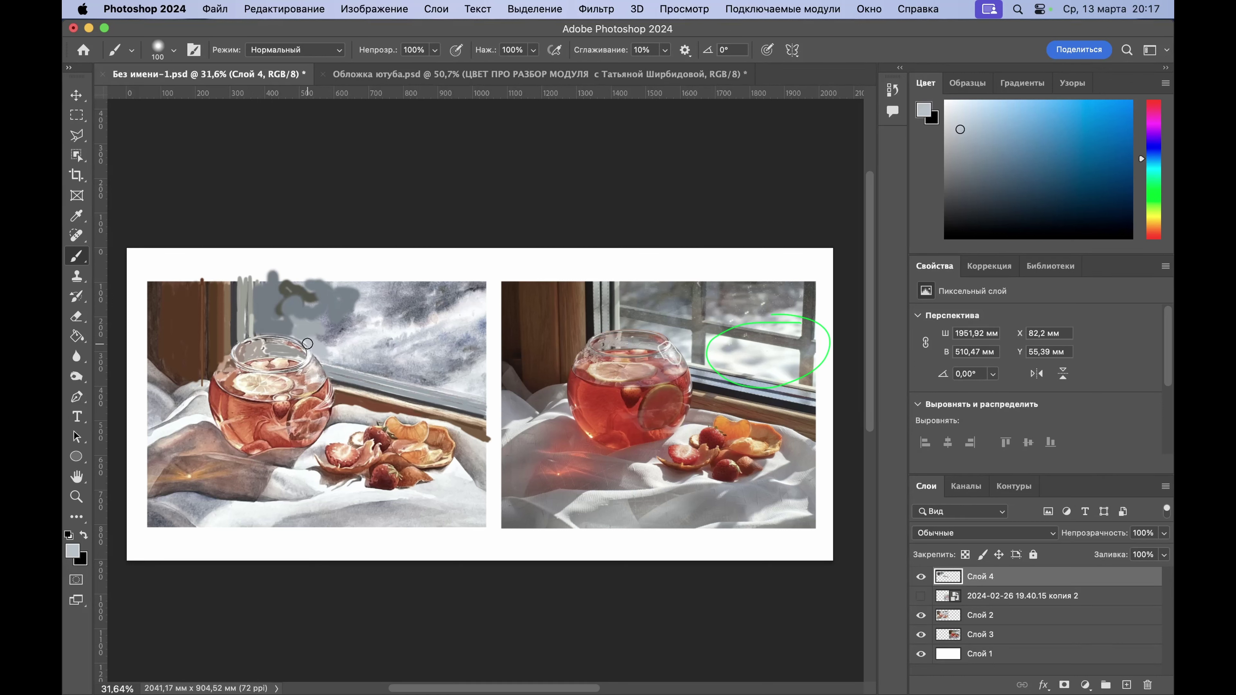
{"action": "mouse_move", "coordinate": [308, 344]}
{"action": "left_mouse_down"}
{"action": "mouse_move", "coordinate": [323, 358]}
{"action": "mouse_move", "coordinate": [329, 340]}
{"action": "mouse_move", "coordinate": [375, 326]}
{"action": "left_mouse_up"}
Step: Paint the upper edge of the painting's window view with darker greys sampled from the top of the photo's window
{"action": "left_click", "coordinate": [713, 292], "text": "alt"}
{"action": "mouse_move", "coordinate": [339, 288]}
{"action": "left_mouse_down"}
{"action": "mouse_move", "coordinate": [399, 289]}
{"action": "mouse_move", "coordinate": [340, 314]}
{"action": "mouse_move", "coordinate": [359, 315]}
{"action": "mouse_move", "coordinate": [381, 304]}
{"action": "mouse_move", "coordinate": [333, 289]}
{"action": "left_mouse_up"}
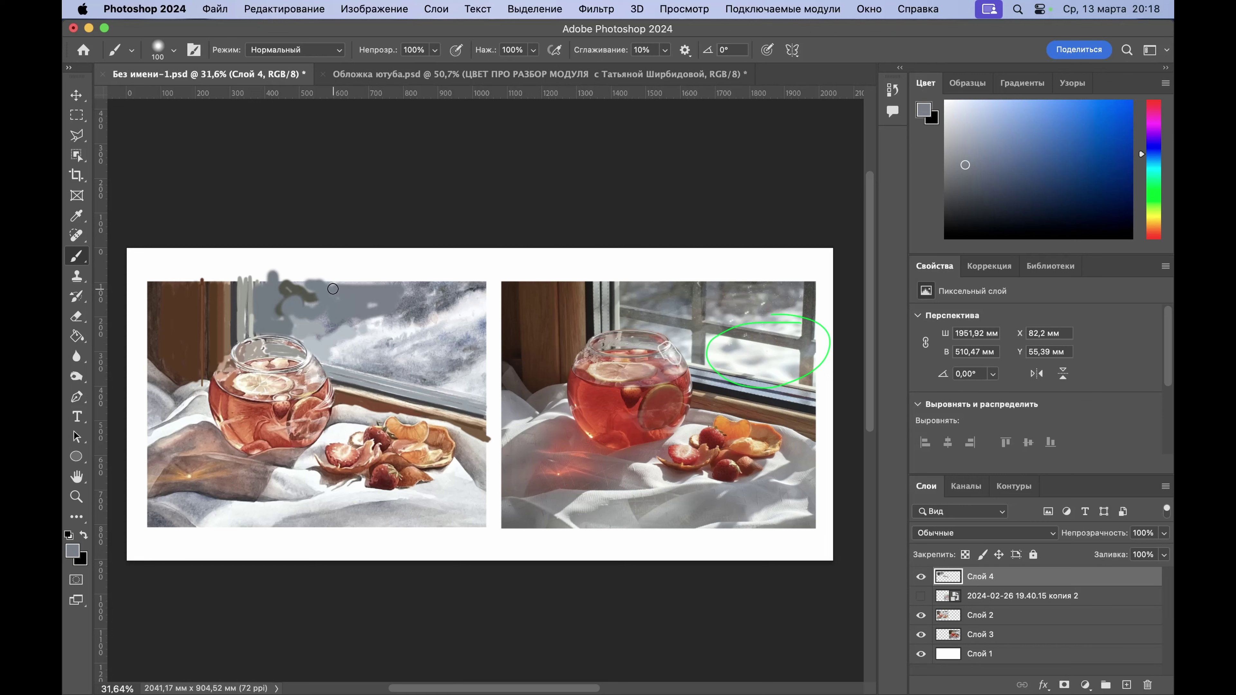
{"action": "left_click", "coordinate": [779, 286], "text": "alt"}
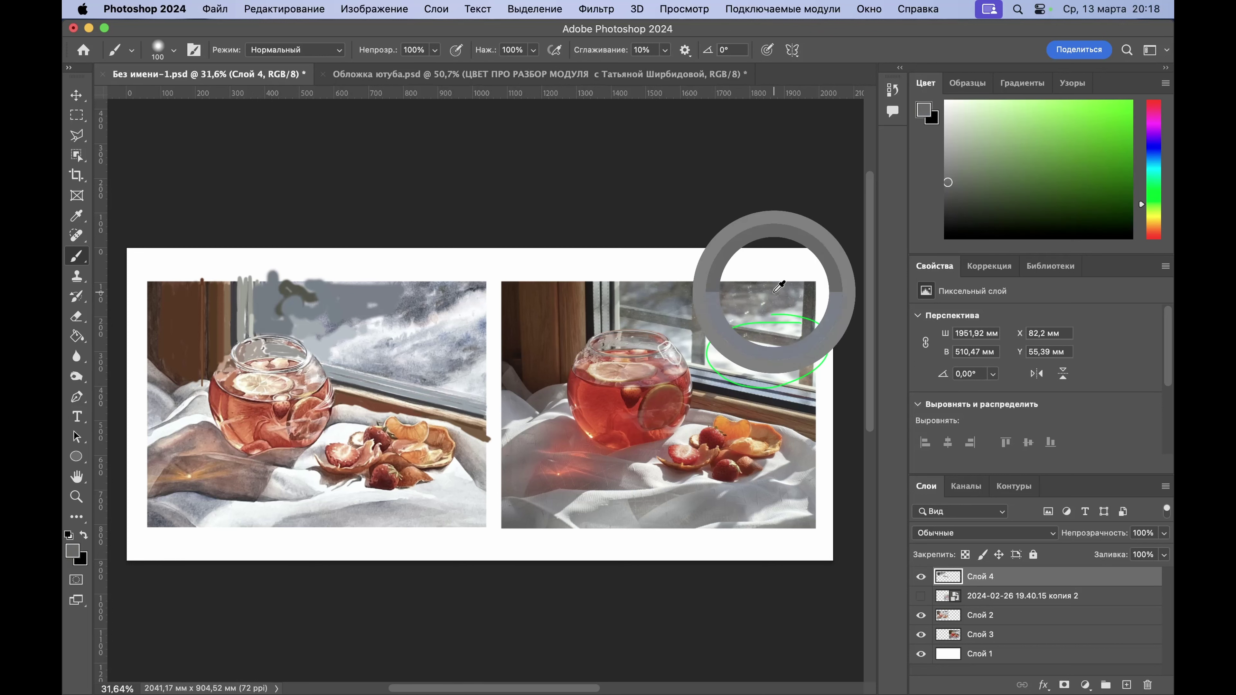
{"action": "mouse_move", "coordinate": [371, 292]}
{"action": "left_mouse_down"}
{"action": "mouse_move", "coordinate": [373, 305]}
{"action": "mouse_move", "coordinate": [399, 301]}
{"action": "mouse_move", "coordinate": [356, 287]}
{"action": "mouse_move", "coordinate": [447, 302]}
{"action": "mouse_move", "coordinate": [483, 286]}
{"action": "left_mouse_up"}
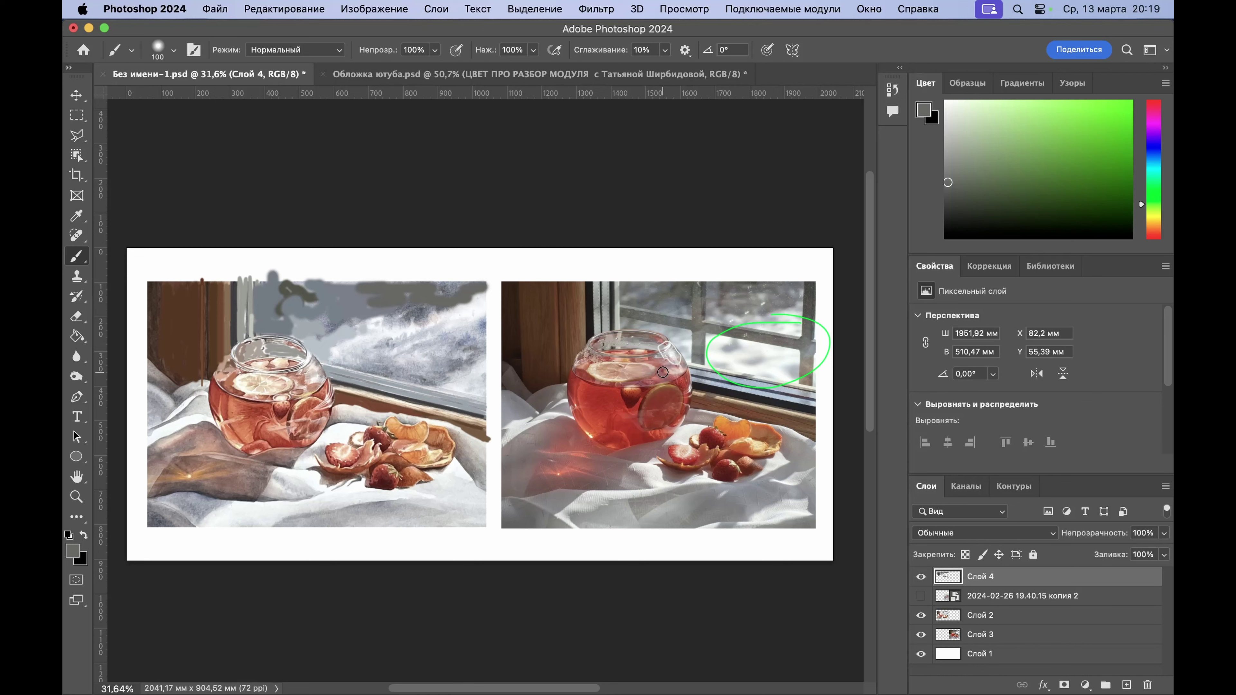
Step: Draw straight light and dark lines along the painting's lower window frame with a 15 px brush
{"action": "left_click", "coordinate": [324, 362], "text": "alt"}
{"action": "right_click", "coordinate": [324, 362]}
{"action": "left_click_drag", "start_coordinate": [479, 409], "coordinate": [464, 409]}
{"action": "left_click", "coordinate": [374, 370]}
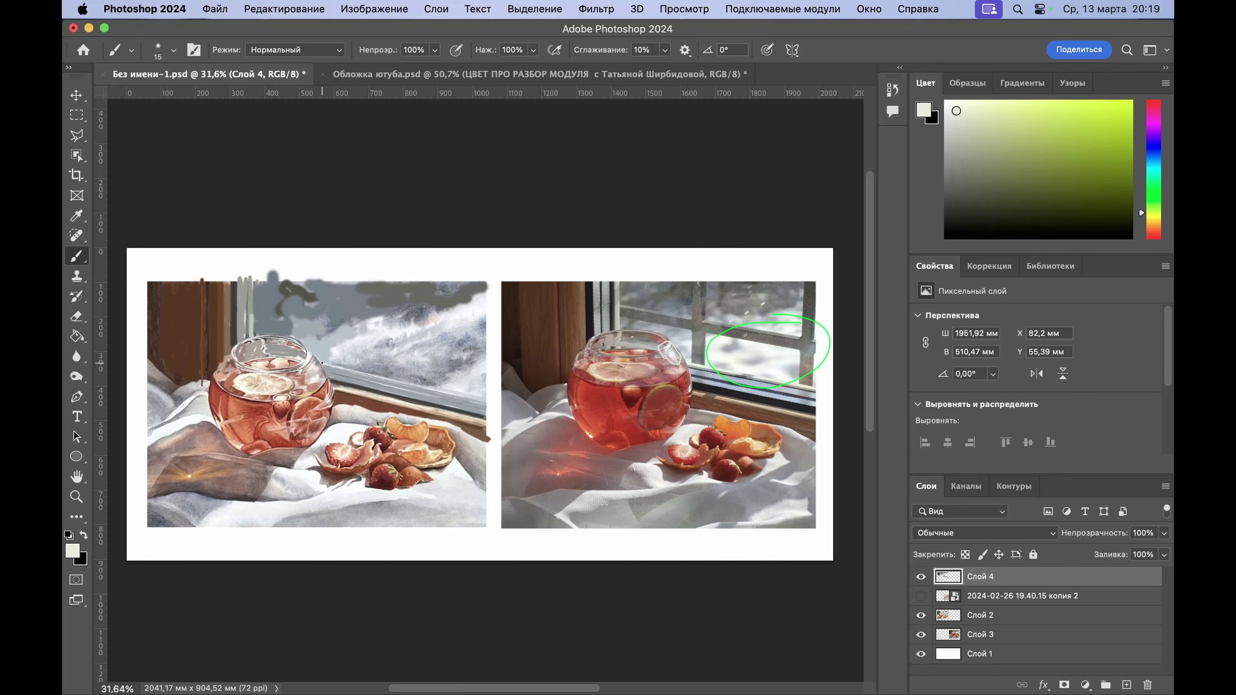
{"action": "left_click", "coordinate": [481, 400], "text": "shift"}
{"action": "left_click", "coordinate": [454, 411], "text": "alt"}
{"action": "left_click", "coordinate": [479, 408], "text": "shift"}
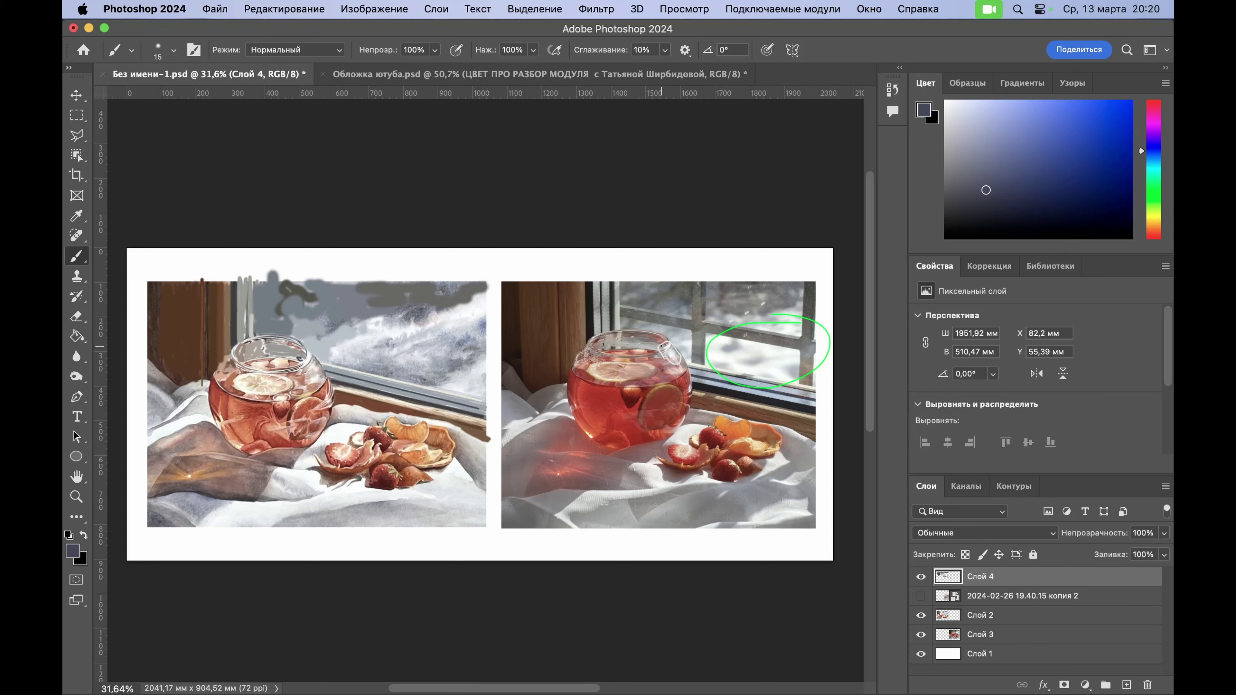
Step: Sample brownish and pinkish tones along the photo's jar rim and touch up the painting's jar rim with them
{"action": "left_click", "coordinate": [648, 333], "text": "alt"}
{"action": "left_click_drag", "start_coordinate": [649, 333], "coordinate": [646, 332]}
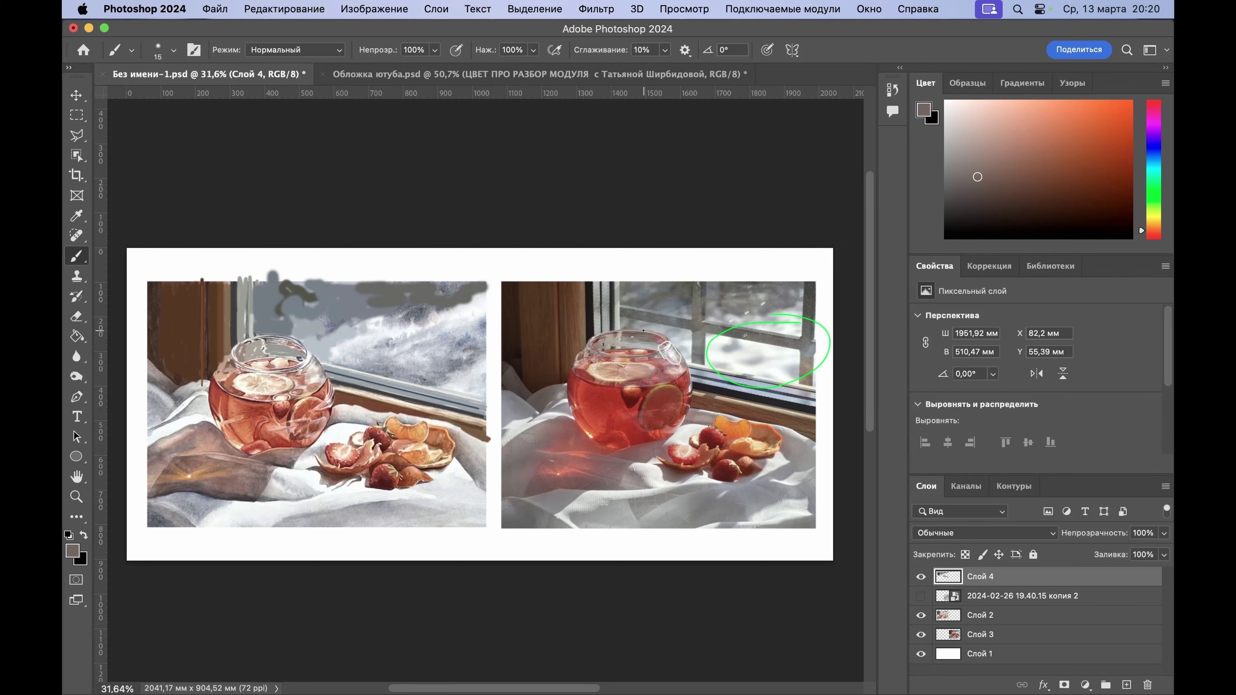
{"action": "left_click_drag", "start_coordinate": [638, 334], "coordinate": [638, 333]}
{"action": "left_click_drag", "start_coordinate": [655, 337], "coordinate": [655, 337]}
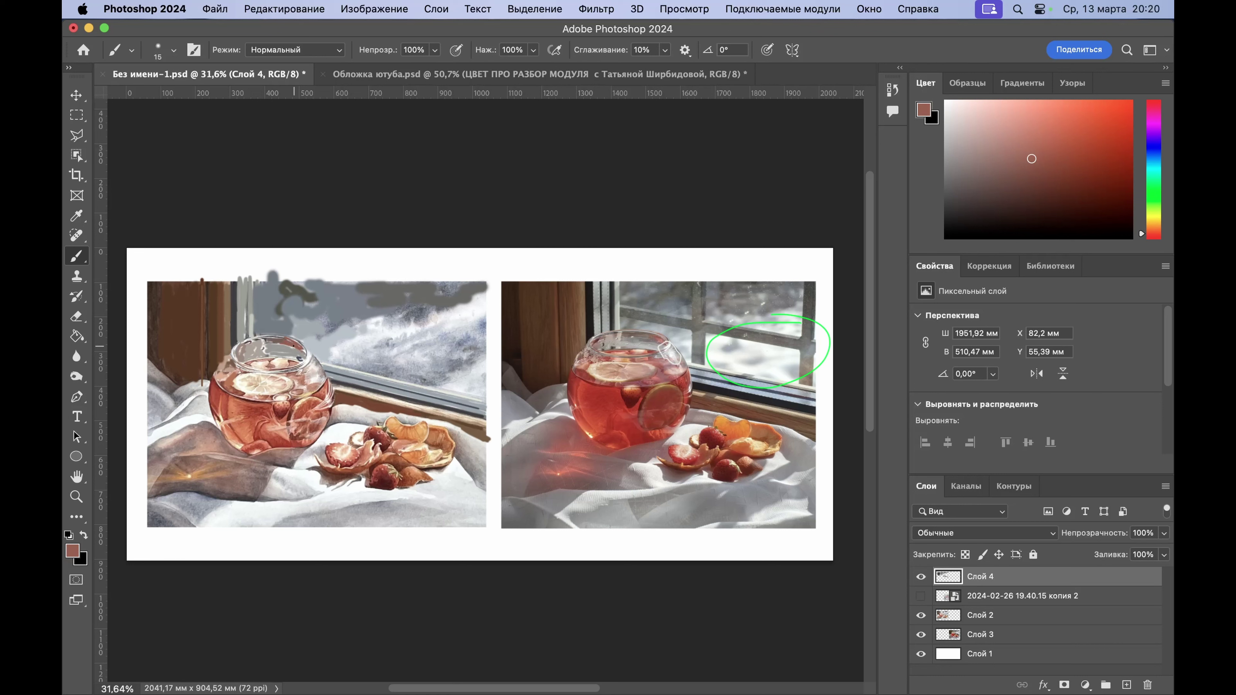
{"action": "left_click", "coordinate": [660, 341], "text": "alt"}
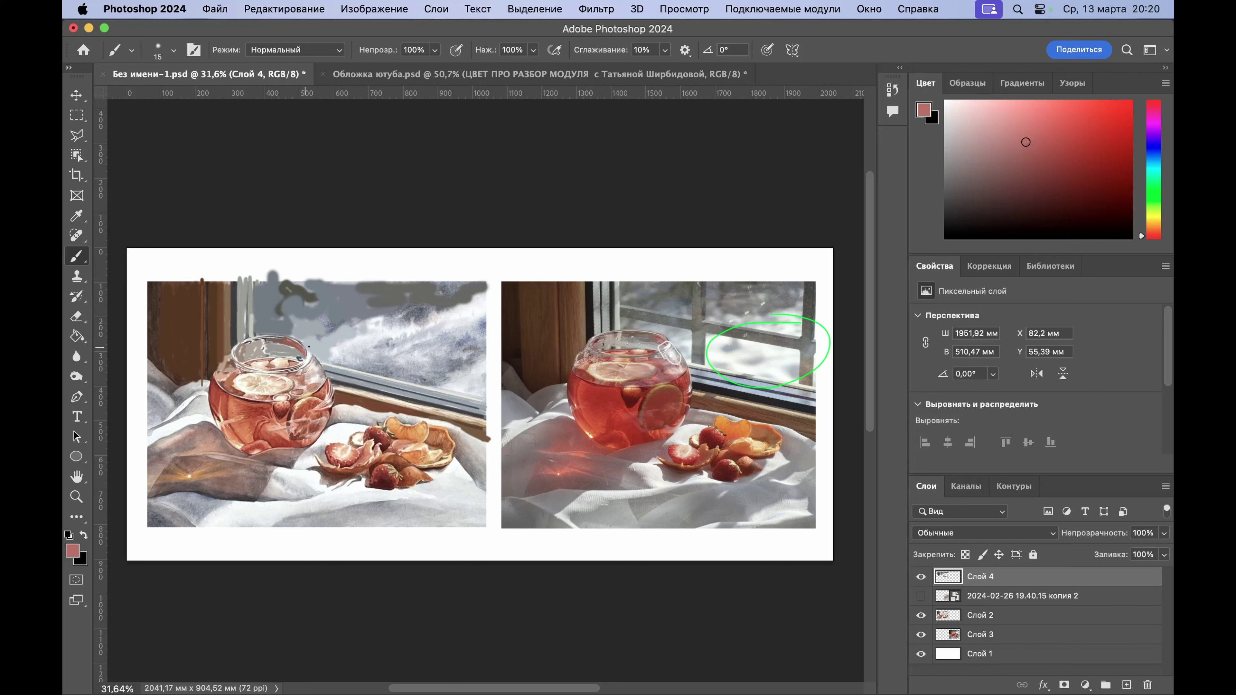
Step: Sample dark greys around the other side of the photo's jar rim and add a thin stroke to the painting's window frame
{"action": "left_click", "coordinate": [600, 341], "text": "alt"}
{"action": "left_click", "coordinate": [598, 339], "text": "alt"}
{"action": "left_click", "coordinate": [613, 325], "text": "alt"}
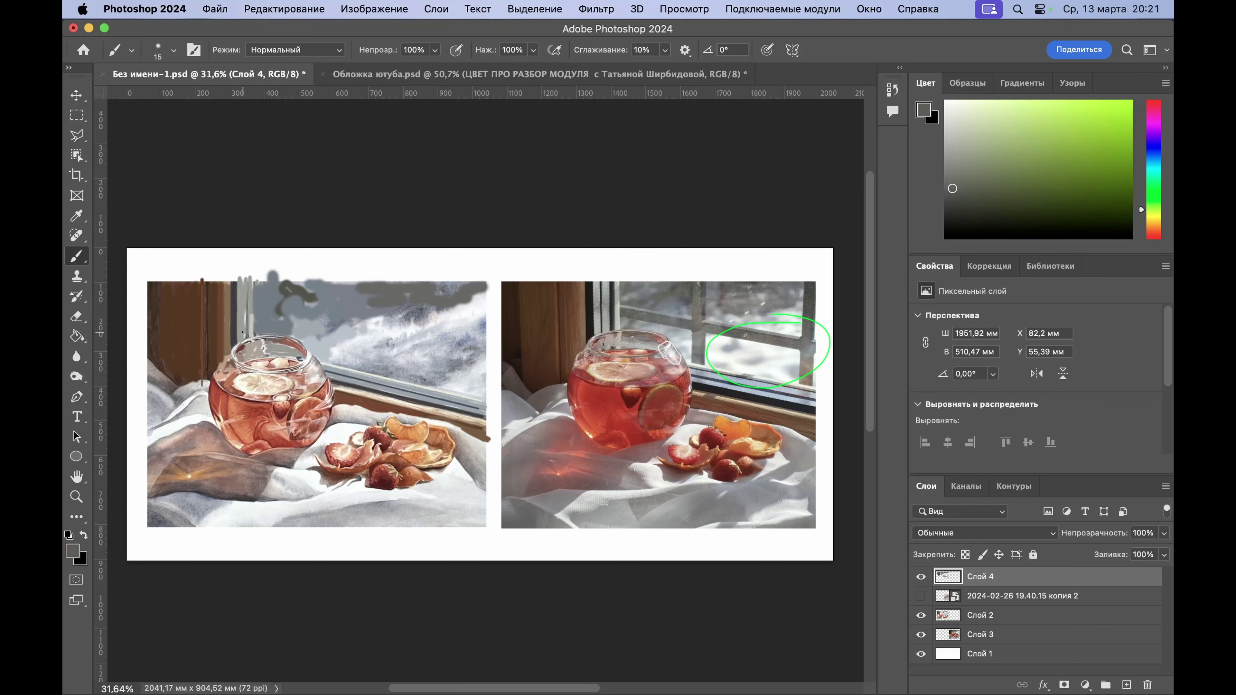
{"action": "left_click_drag", "start_coordinate": [248, 330], "coordinate": [247, 303]}
Step: Sample the darkest greys of the photo's window frame and hide the Слой 4 overpainting layer
{"action": "left_click", "coordinate": [619, 315], "text": "alt"}
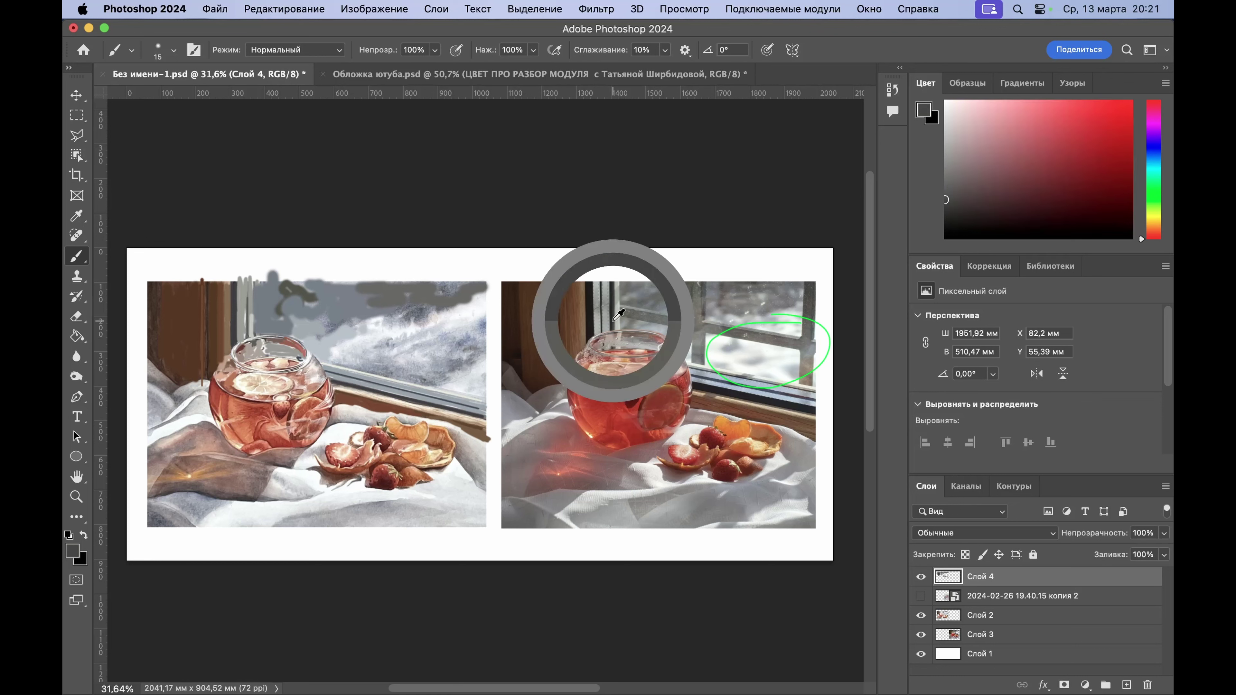
{"action": "left_click_drag", "start_coordinate": [619, 315], "coordinate": [613, 288]}
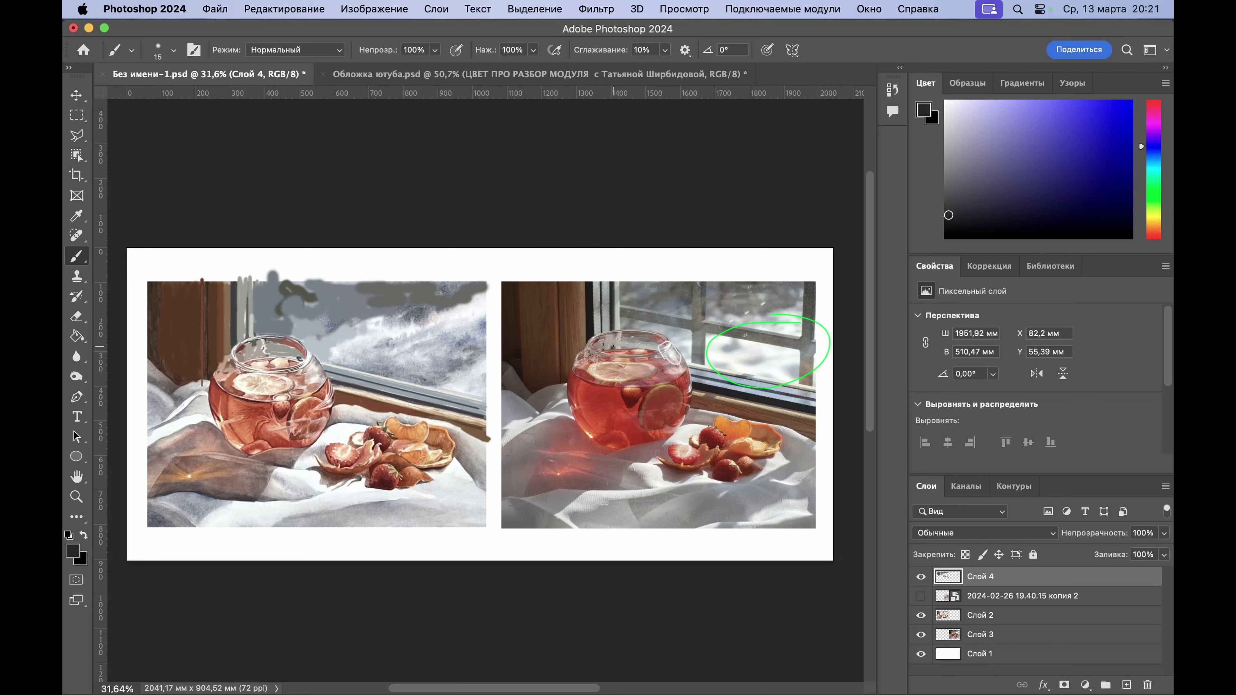
{"action": "left_click", "coordinate": [921, 577]}
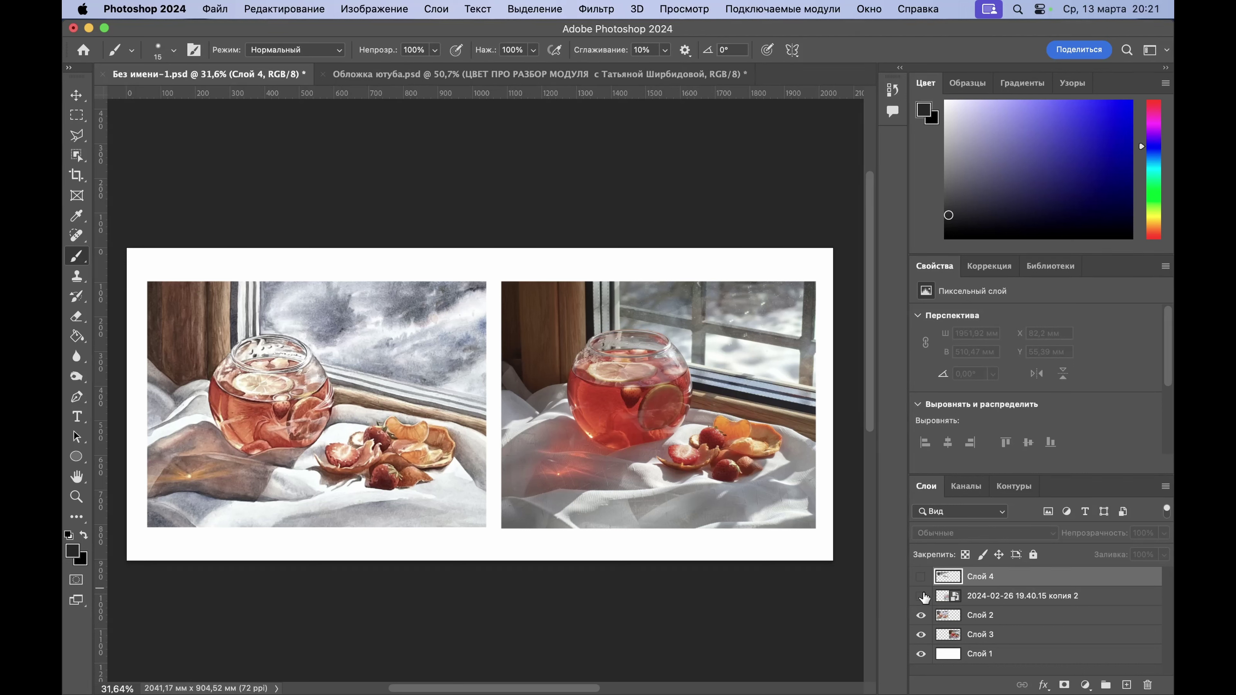
Step: Show the Слой 4 overpainting again, sample a peach tone from the photo's jar and set the brush size to 33 px
{"action": "left_click", "coordinate": [921, 577]}
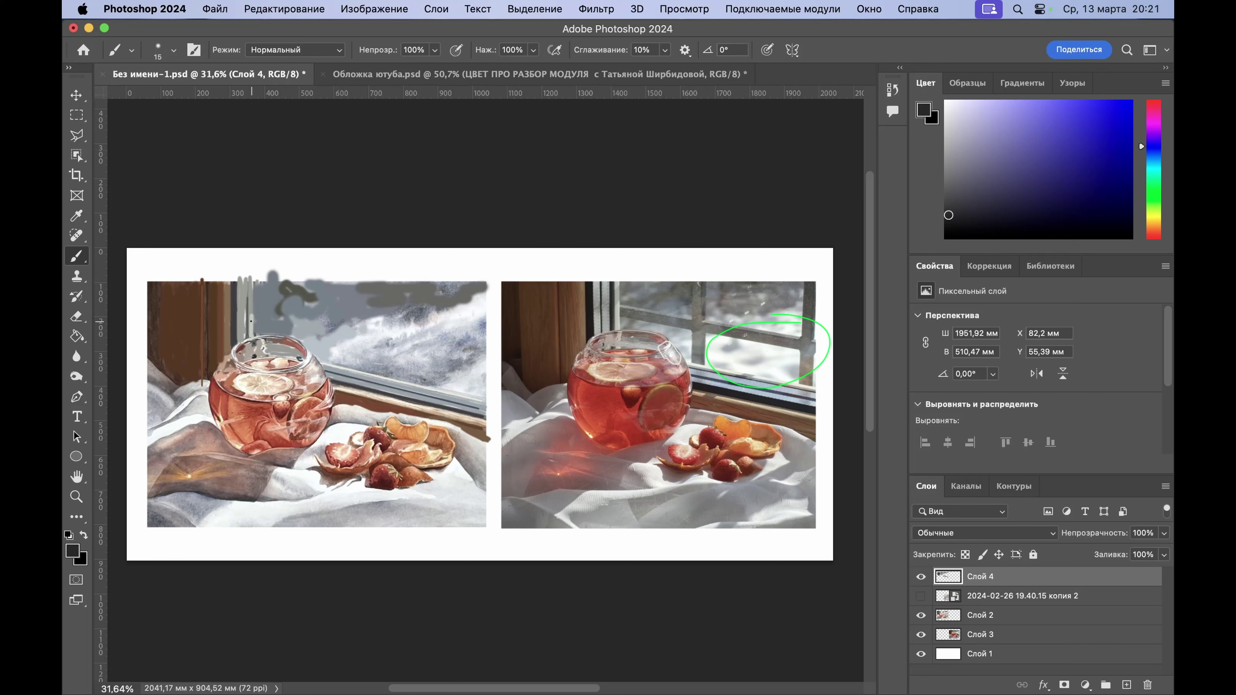
{"action": "left_click_drag", "start_coordinate": [247, 316], "coordinate": [243, 340]}
{"action": "left_click", "coordinate": [258, 353], "text": "alt"}
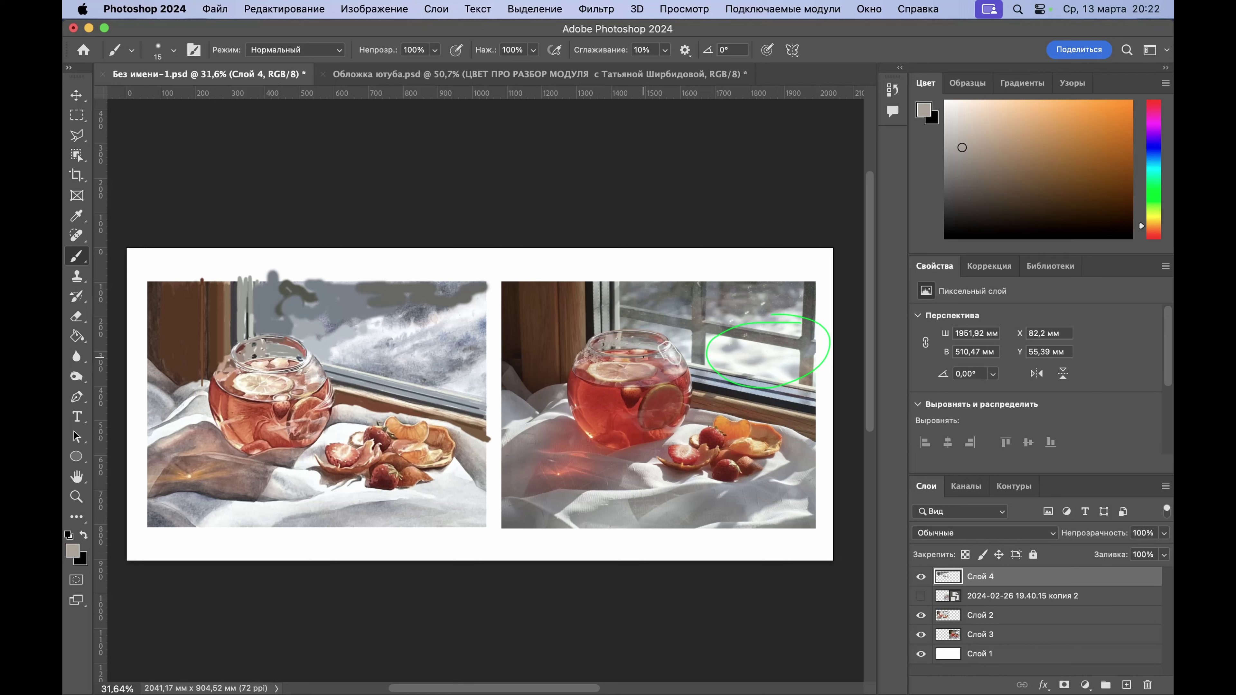
{"action": "left_click", "coordinate": [639, 352], "text": "alt"}
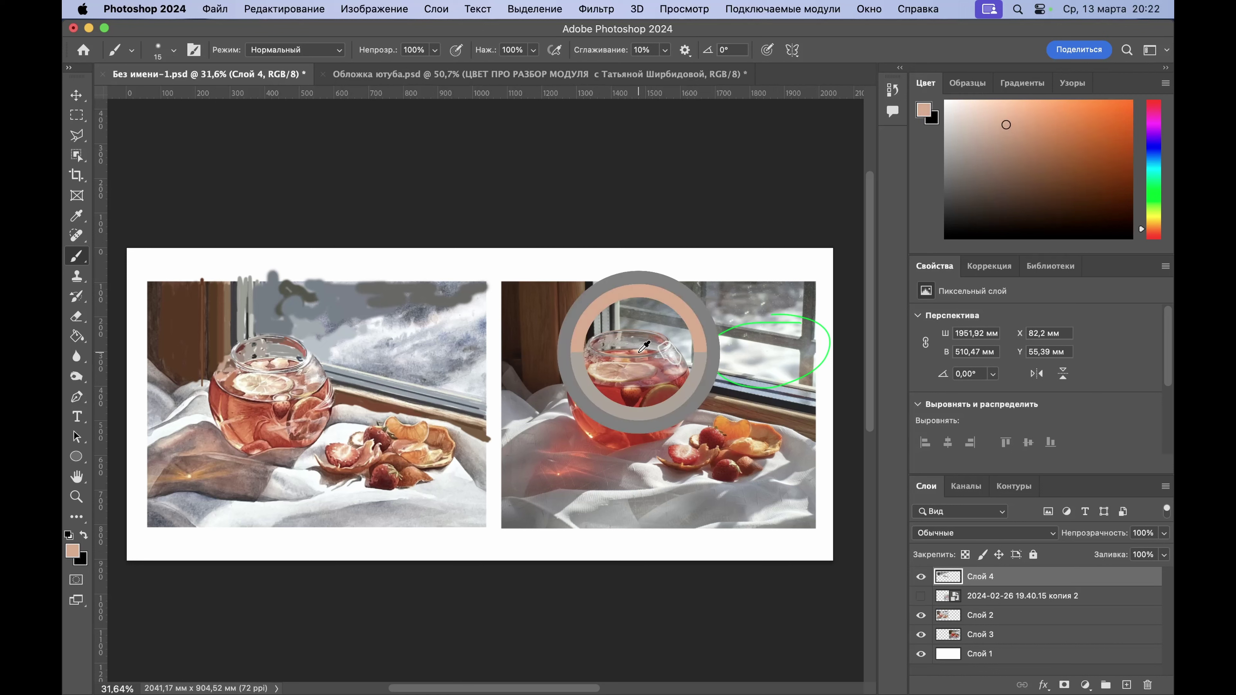
{"action": "right_click", "coordinate": [342, 384]}
{"action": "left_click_drag", "start_coordinate": [436, 420], "coordinate": [442, 420]}
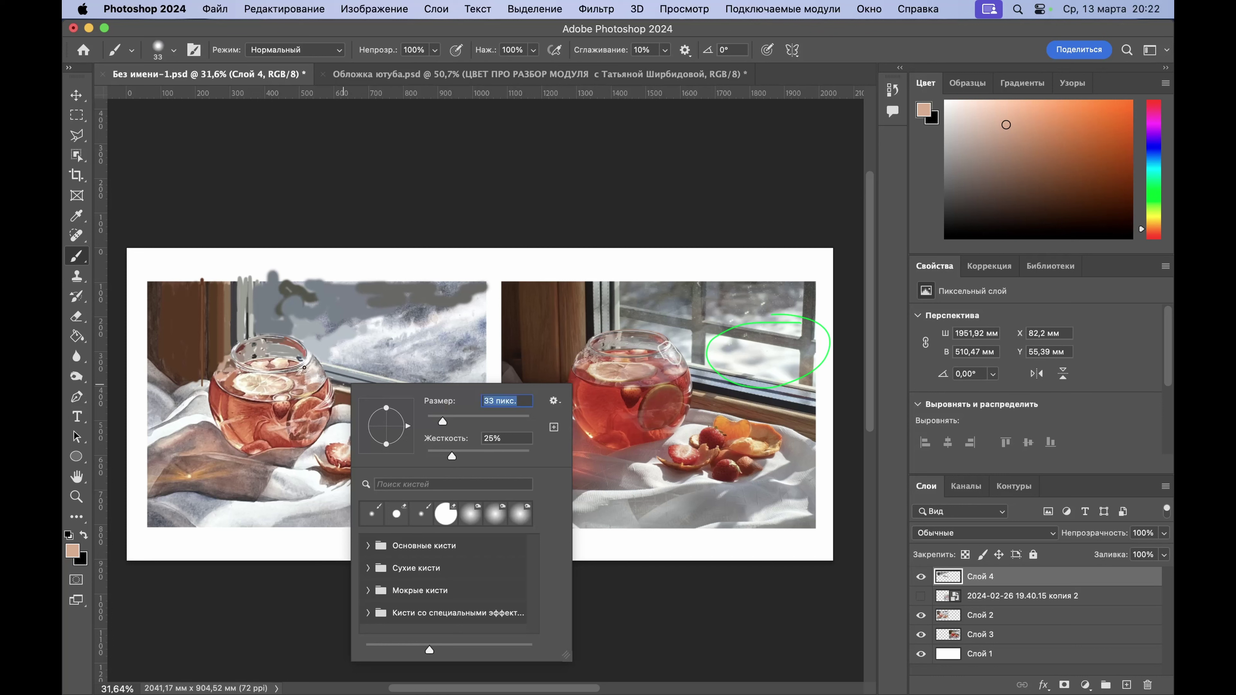
{"action": "key", "text": "Return"}
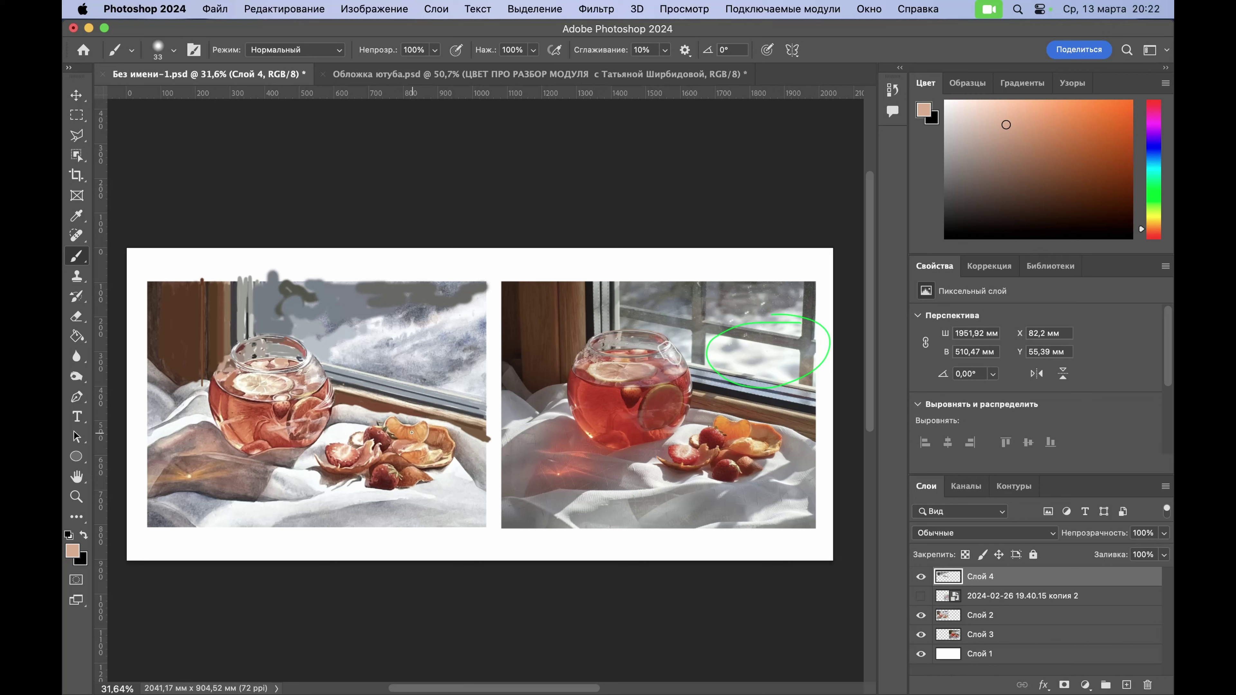
Step: Sample peach and cream tones from the photo's floating lemon slice and paint over the slice in the painting's jar
{"action": "left_click", "coordinate": [624, 354], "text": "alt"}
{"action": "left_click_drag", "start_coordinate": [627, 349], "coordinate": [616, 353]}
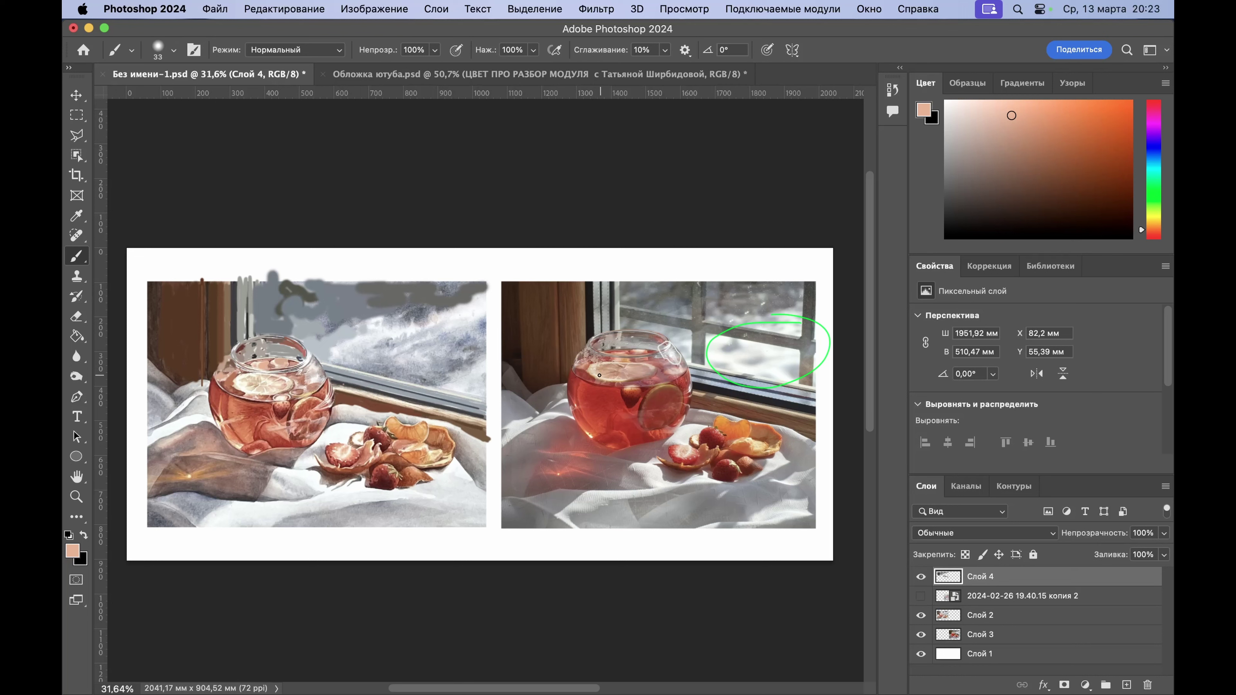
{"action": "left_click", "coordinate": [599, 366], "text": "alt"}
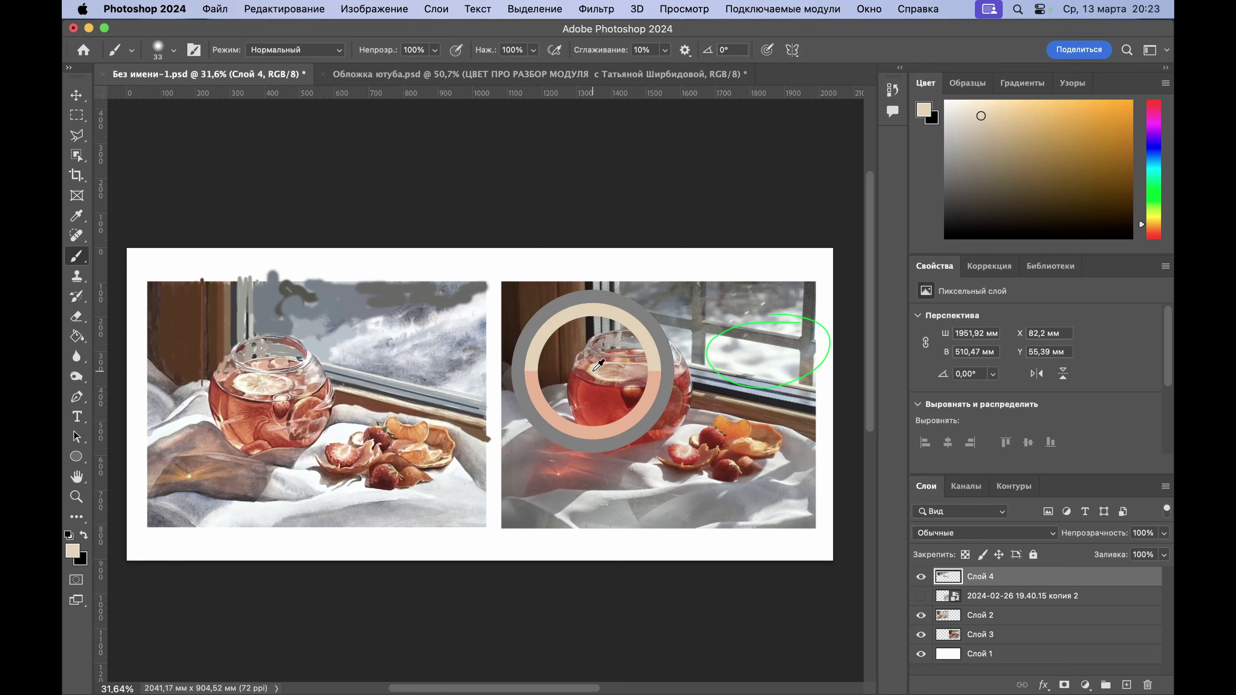
{"action": "left_click_drag", "start_coordinate": [599, 366], "coordinate": [599, 370]}
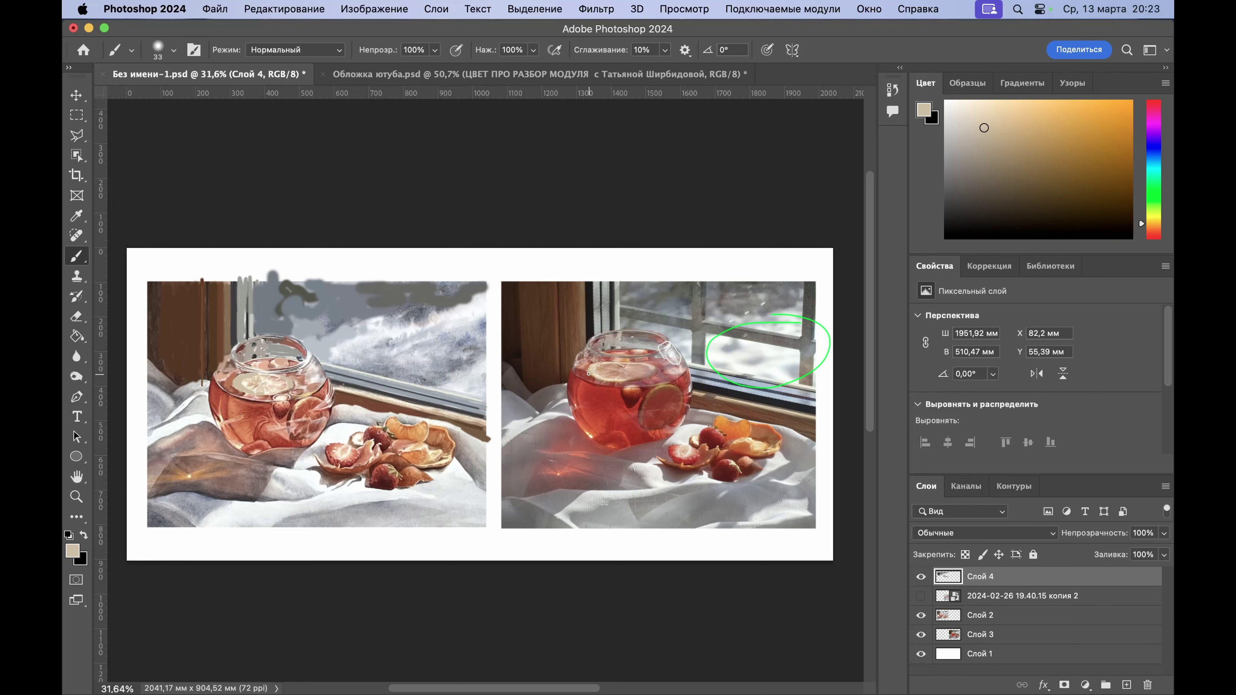
{"action": "left_click", "coordinate": [603, 373], "text": "alt"}
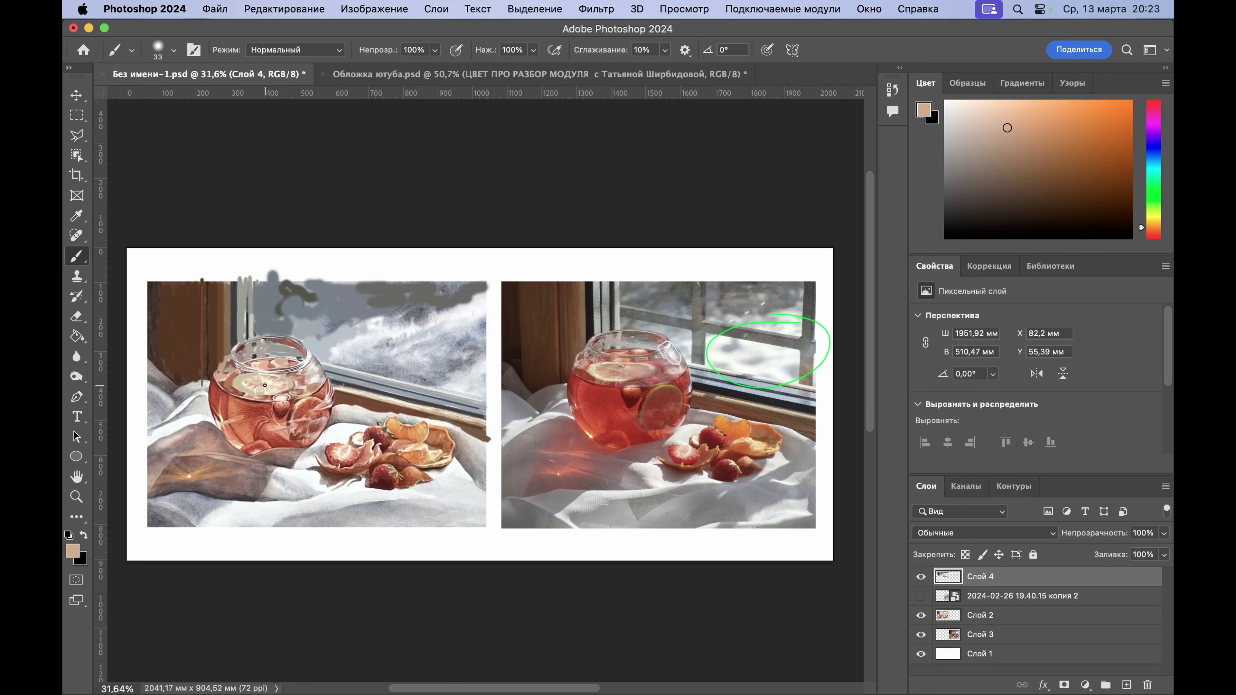
{"action": "mouse_move", "coordinate": [269, 387]}
{"action": "left_mouse_down"}
{"action": "mouse_move", "coordinate": [251, 390]}
{"action": "mouse_move", "coordinate": [267, 380]}
{"action": "left_mouse_up"}
Step: Sample the pink, beige and muted red tones around the liquid surface and glass of the photo's jar
{"action": "left_click", "coordinate": [648, 369], "text": "alt"}
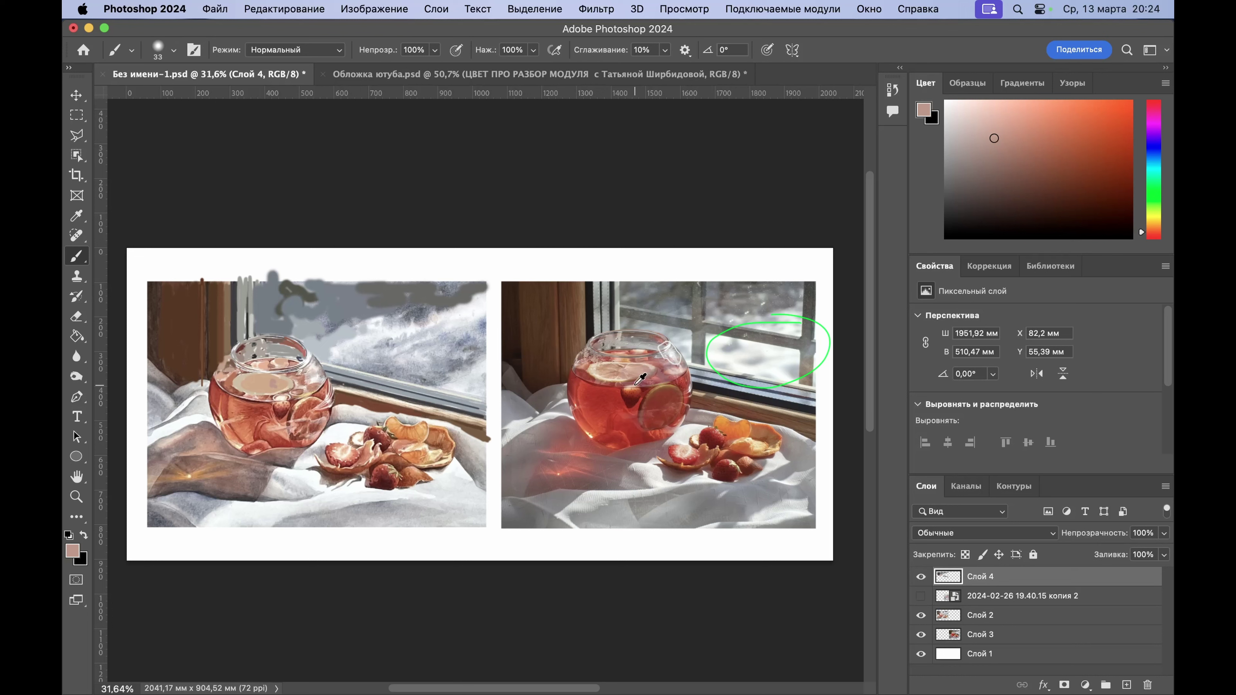
{"action": "left_click", "coordinate": [632, 385], "text": "alt"}
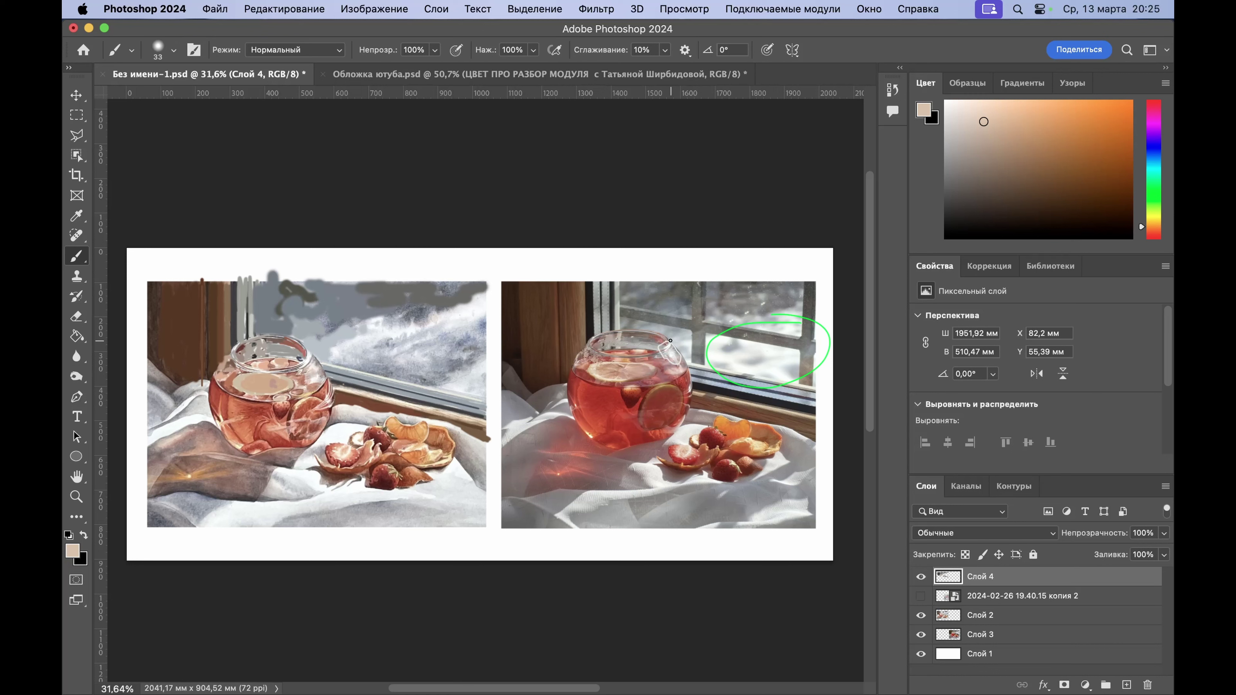
{"action": "left_click", "coordinate": [656, 346], "text": "alt"}
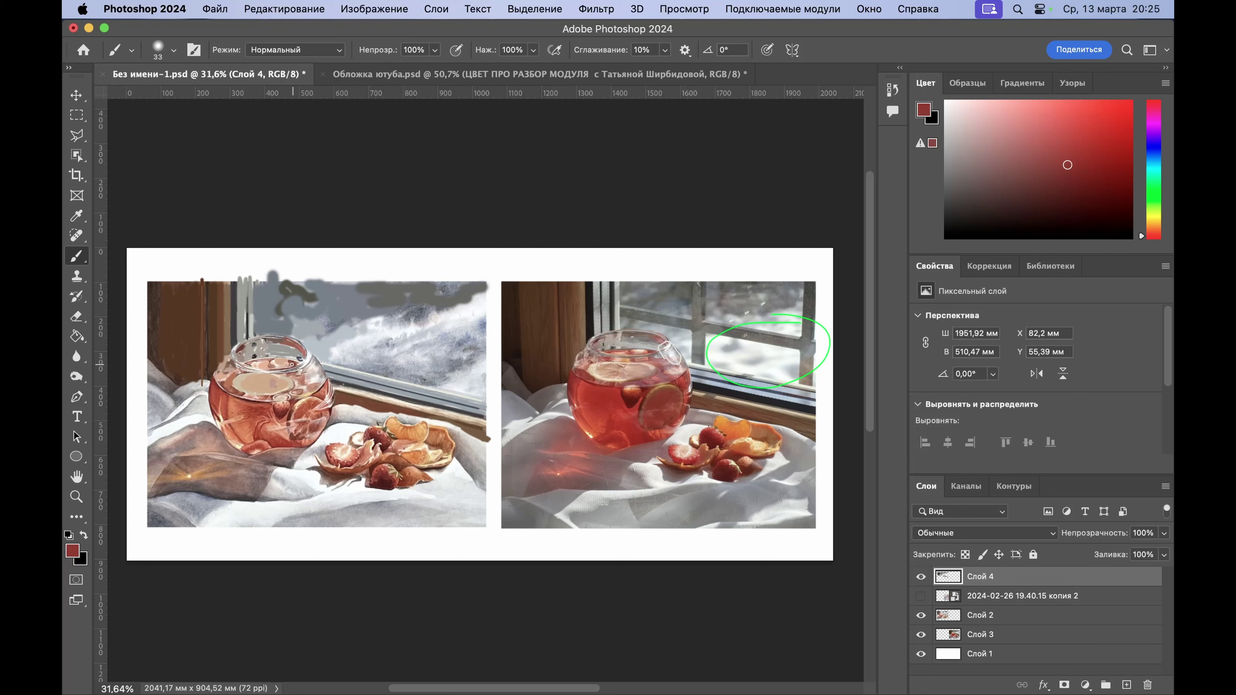
{"action": "left_click", "coordinate": [659, 365], "text": "alt"}
{"action": "left_click_drag", "start_coordinate": [1039, 171], "coordinate": [1040, 170]}
Step: Sample the saturated red below the photo's lemon slice and paint it into the painting's drink with a 63 px brush
{"action": "left_click", "coordinate": [614, 394], "text": "alt"}
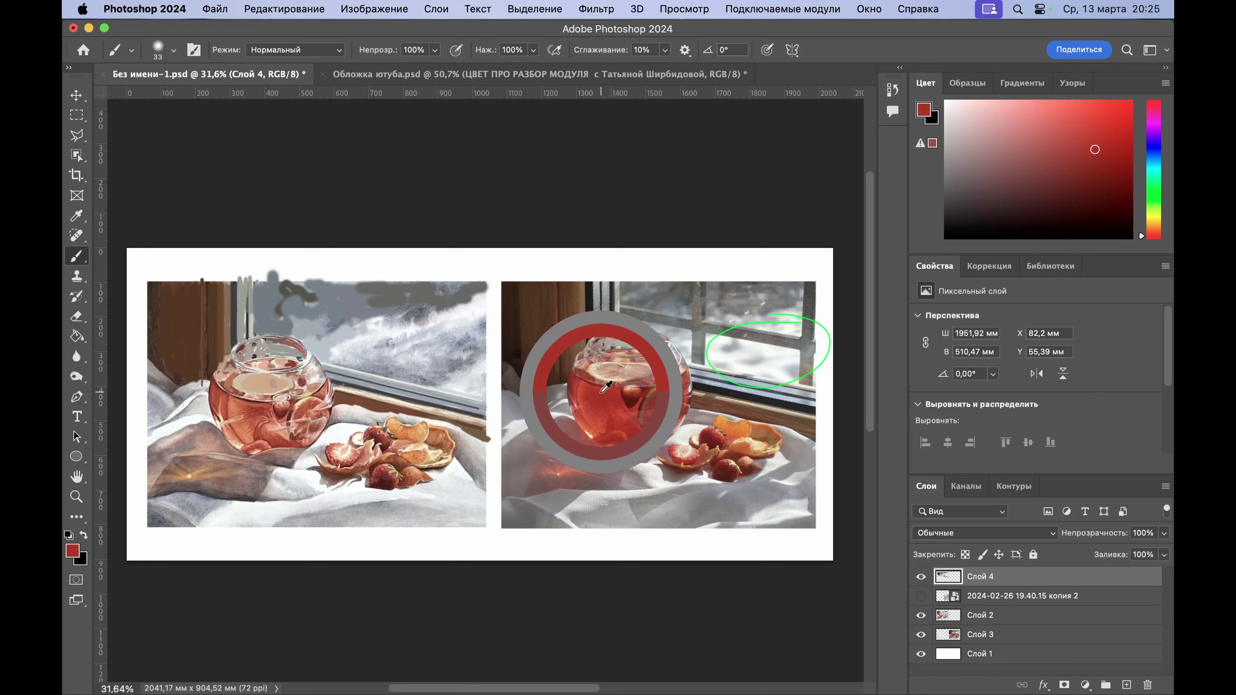
{"action": "right_click", "coordinate": [256, 413]}
{"action": "left_click_drag", "start_coordinate": [366, 451], "coordinate": [372, 451]}
{"action": "left_click", "coordinate": [238, 409]}
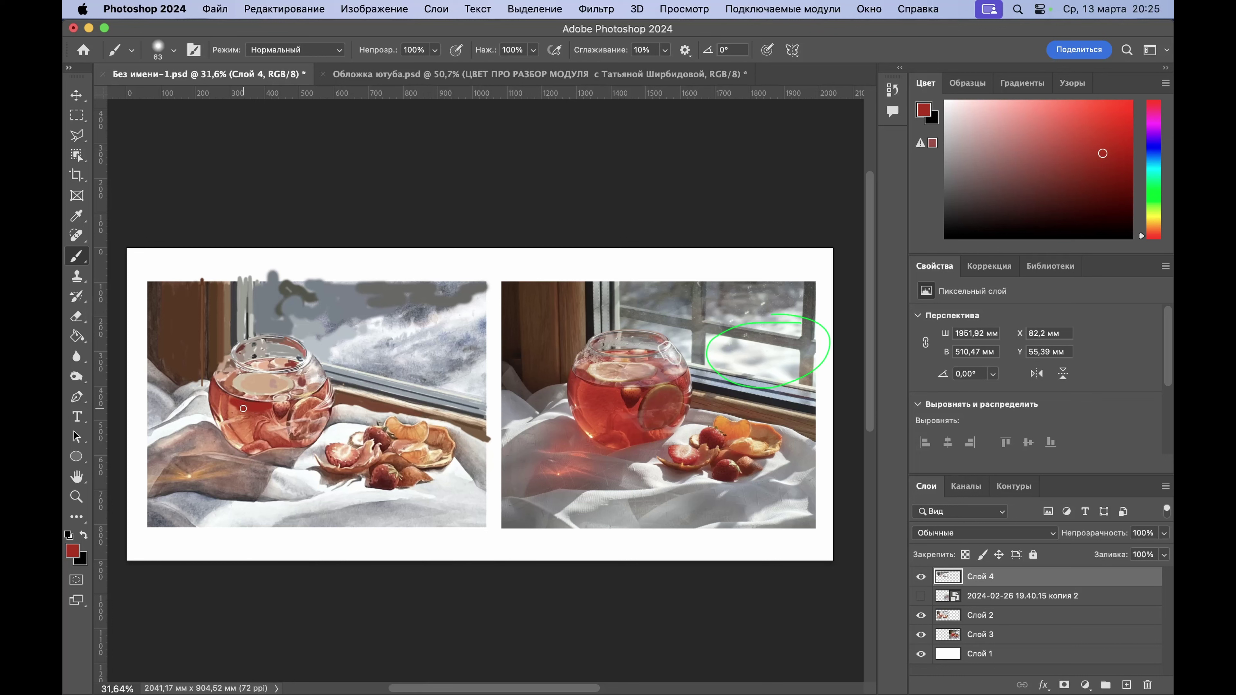
{"action": "mouse_move", "coordinate": [242, 409]}
{"action": "left_mouse_down"}
{"action": "mouse_move", "coordinate": [246, 423]}
{"action": "mouse_move", "coordinate": [269, 410]}
{"action": "mouse_move", "coordinate": [279, 419]}
{"action": "left_mouse_up"}
Step: Paint reds and a dark berry tone sampled from the photo into the middle of the painting's drink, comparing with Слой 4 hidden
{"action": "left_click", "coordinate": [637, 407], "text": "alt"}
{"action": "left_click_drag", "start_coordinate": [274, 418], "coordinate": [279, 422]}
{"action": "left_click", "coordinate": [634, 393], "text": "alt"}
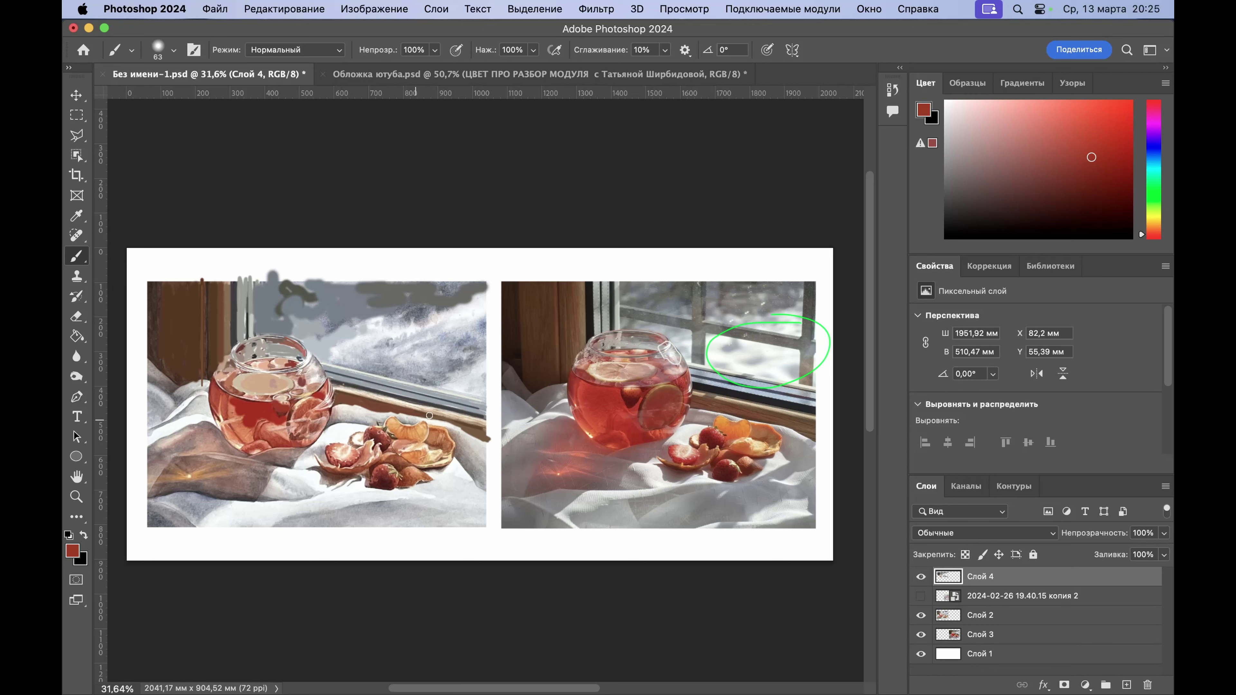
{"action": "left_click", "coordinate": [635, 399], "text": "alt"}
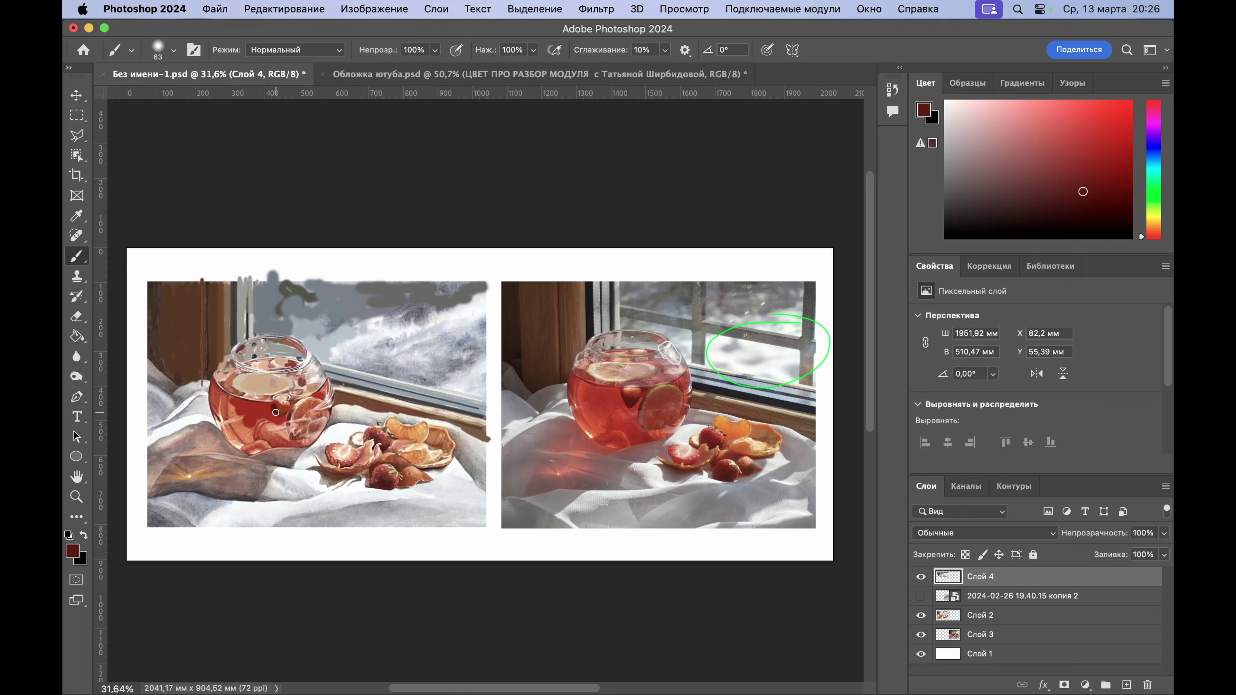
{"action": "mouse_move", "coordinate": [276, 411]}
{"action": "left_mouse_down"}
{"action": "mouse_move", "coordinate": [284, 415]}
{"action": "mouse_move", "coordinate": [275, 410]}
{"action": "left_mouse_up"}
{"action": "left_click", "coordinate": [921, 577]}
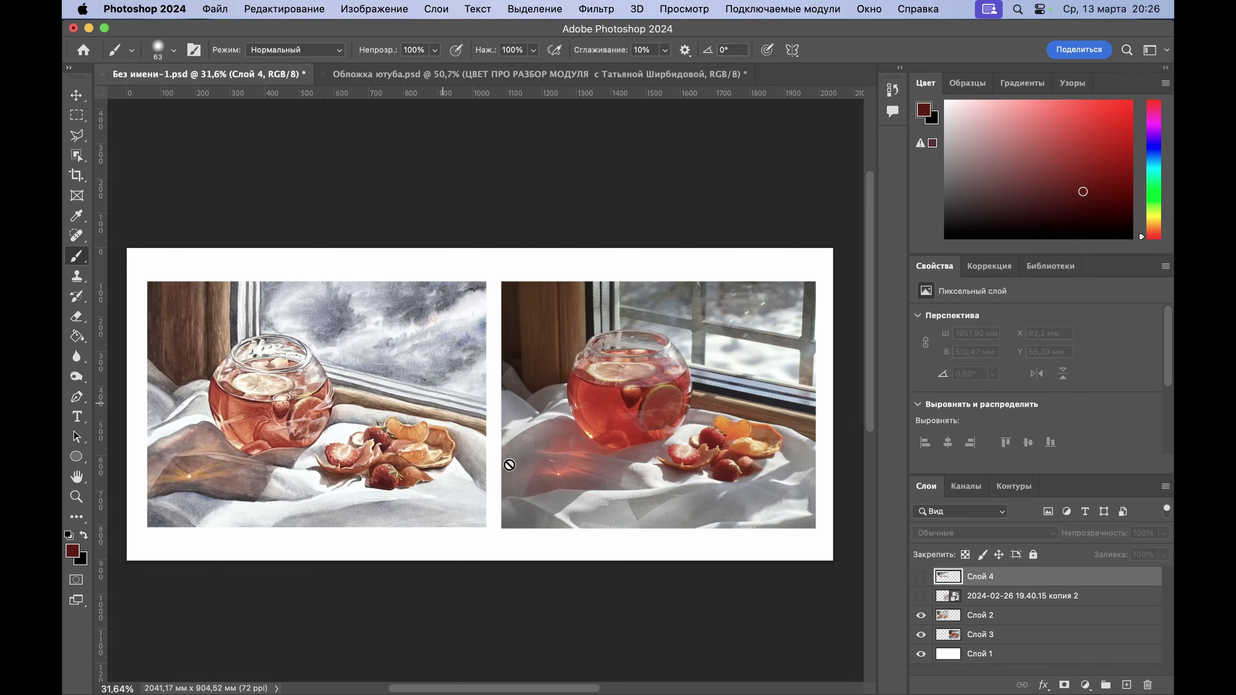
{"action": "left_click", "coordinate": [920, 576]}
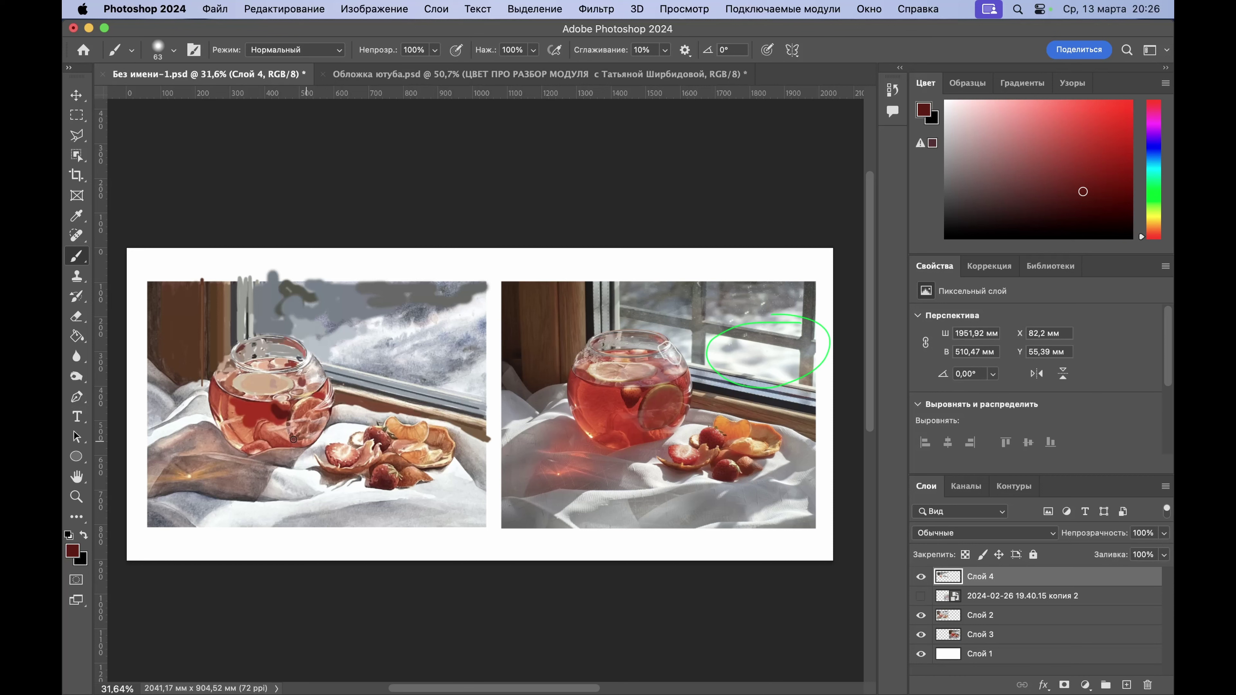
Step: Sample bright orange-reds and a dark edge red from the photo's jar and paint them along the matching side of the painting's drink
{"action": "left_click", "coordinate": [592, 414], "text": "alt"}
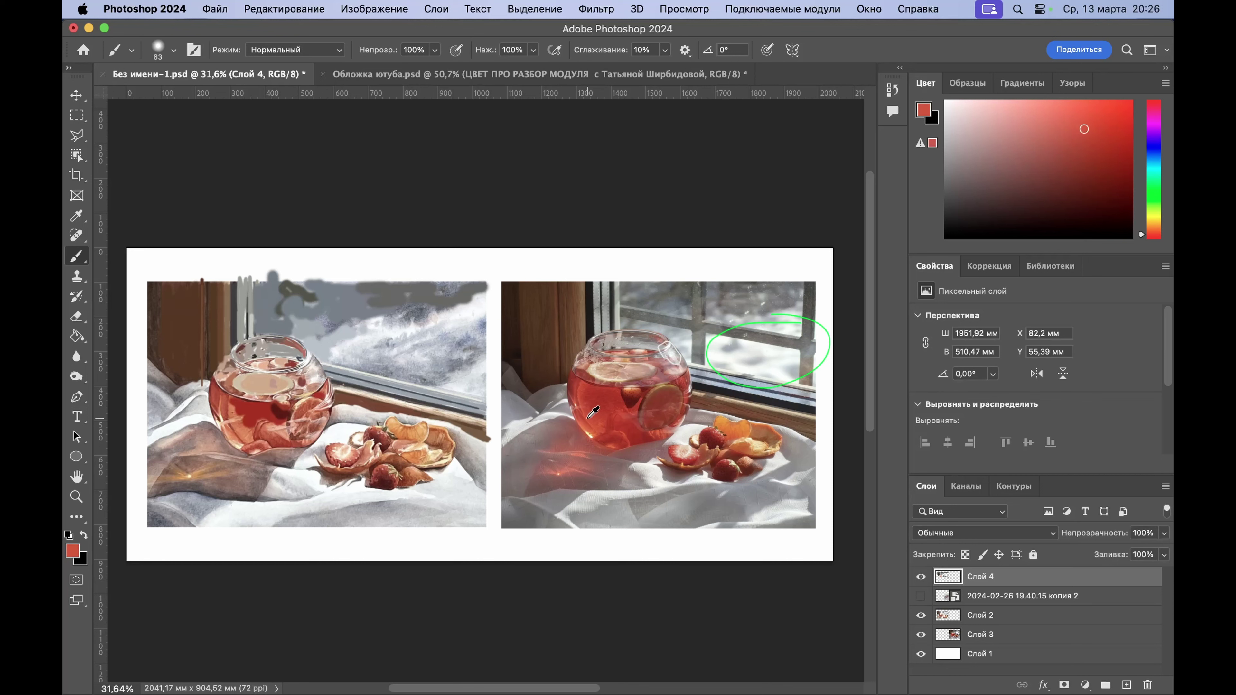
{"action": "left_click_drag", "start_coordinate": [231, 406], "coordinate": [245, 430]}
{"action": "left_click", "coordinate": [579, 421], "text": "alt"}
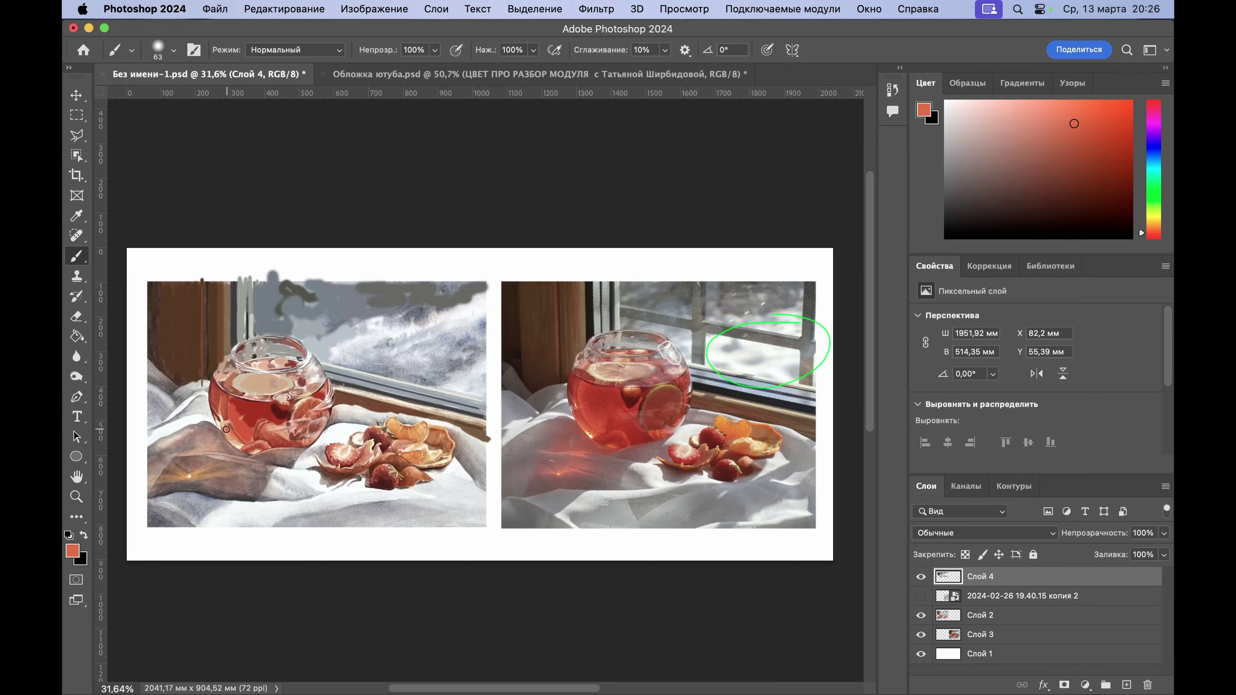
{"action": "left_click_drag", "start_coordinate": [234, 441], "coordinate": [228, 428]}
{"action": "left_click", "coordinate": [571, 390], "text": "alt"}
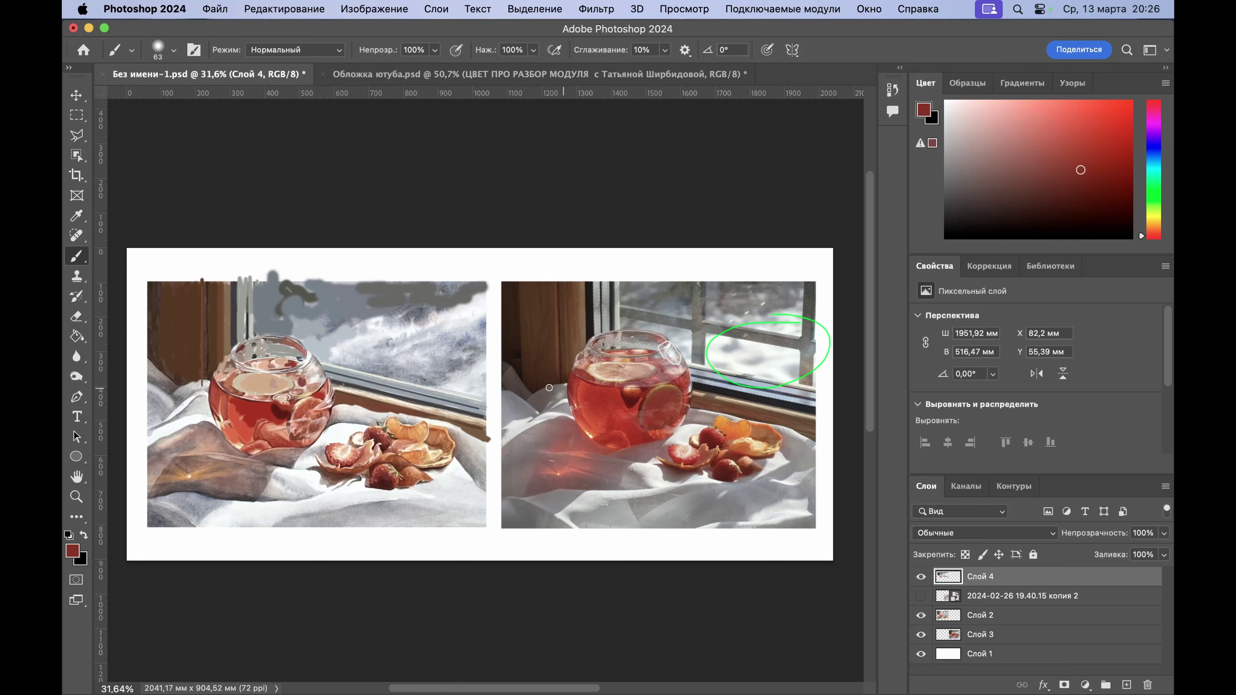
{"action": "left_click_drag", "start_coordinate": [212, 386], "coordinate": [214, 404]}
Step: Compare the painting with and without the Слой 4 overpainting
{"action": "left_click", "coordinate": [921, 577]}
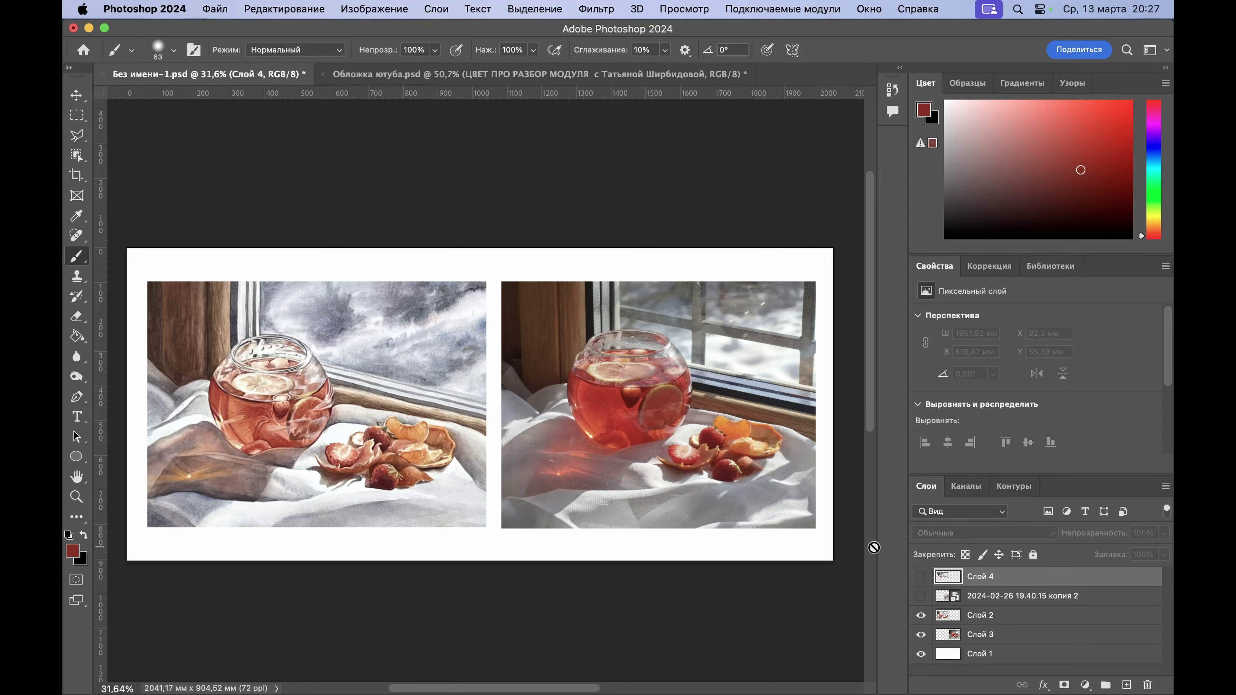
{"action": "left_click", "coordinate": [920, 577]}
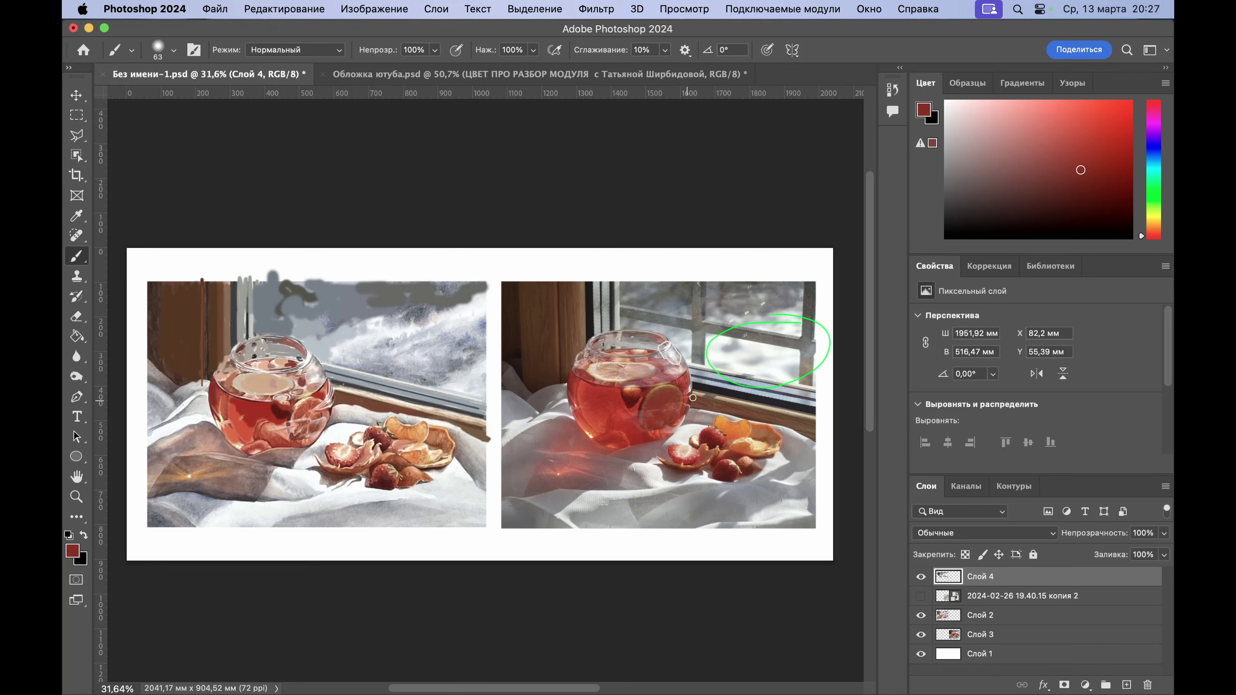
{"action": "left_click", "coordinate": [920, 576]}
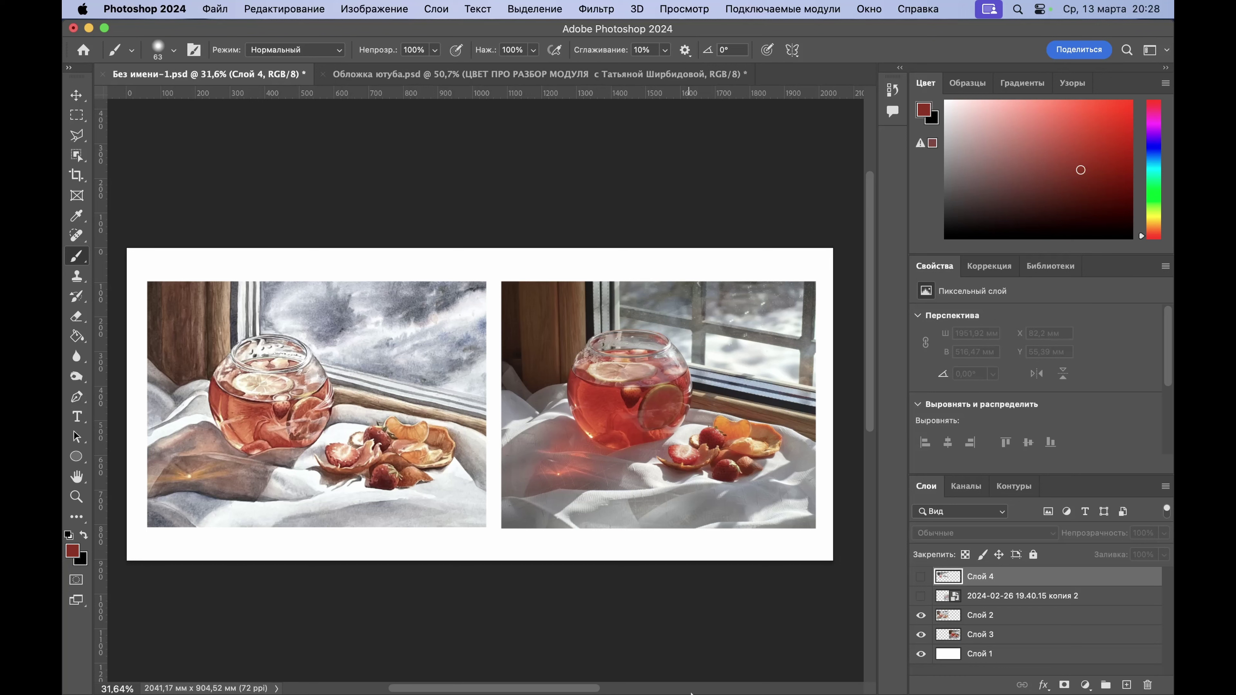
{"action": "mouse_move", "coordinate": [691, 694]}
Step: Sample a muted dark red near the photo's submerged citrus slice and paint that area of the painting's drink with Слой 4 shown
{"action": "left_click", "coordinate": [660, 400], "text": "alt"}
{"action": "left_click", "coordinate": [920, 576]}
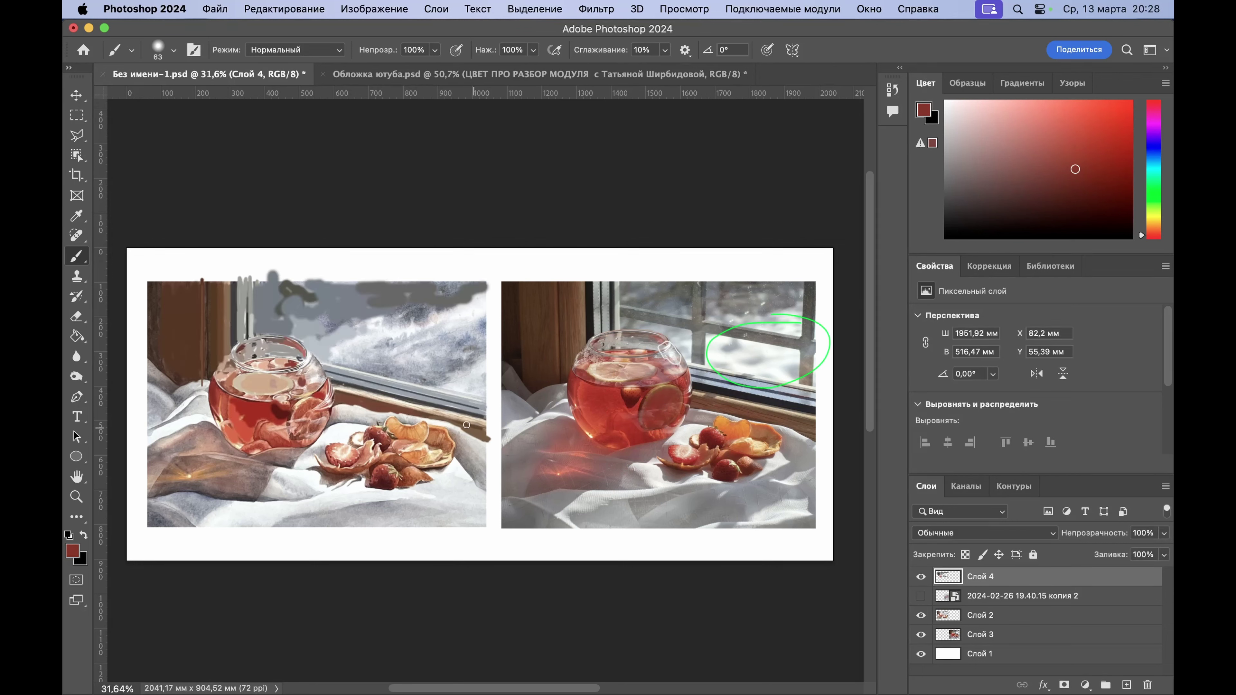
{"action": "mouse_move", "coordinate": [312, 407]}
{"action": "left_mouse_down"}
{"action": "mouse_move", "coordinate": [297, 419]}
{"action": "mouse_move", "coordinate": [313, 400]}
{"action": "mouse_move", "coordinate": [304, 412]}
{"action": "mouse_move", "coordinate": [316, 417]}
{"action": "left_mouse_up"}
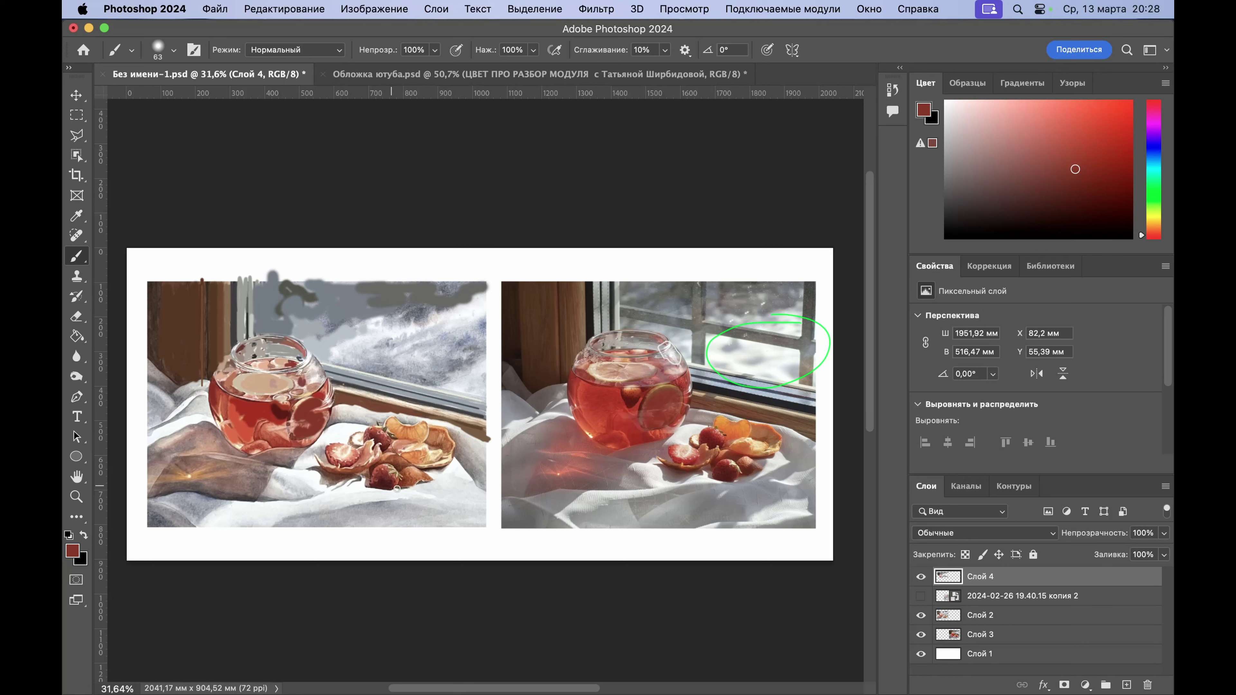
Step: Sample orange-red and deeper red from the lower part of the photo's jar and paint the painting's lower drink area
{"action": "left_click", "coordinate": [659, 433], "text": "alt"}
{"action": "left_click_drag", "start_coordinate": [663, 427], "coordinate": [661, 430]}
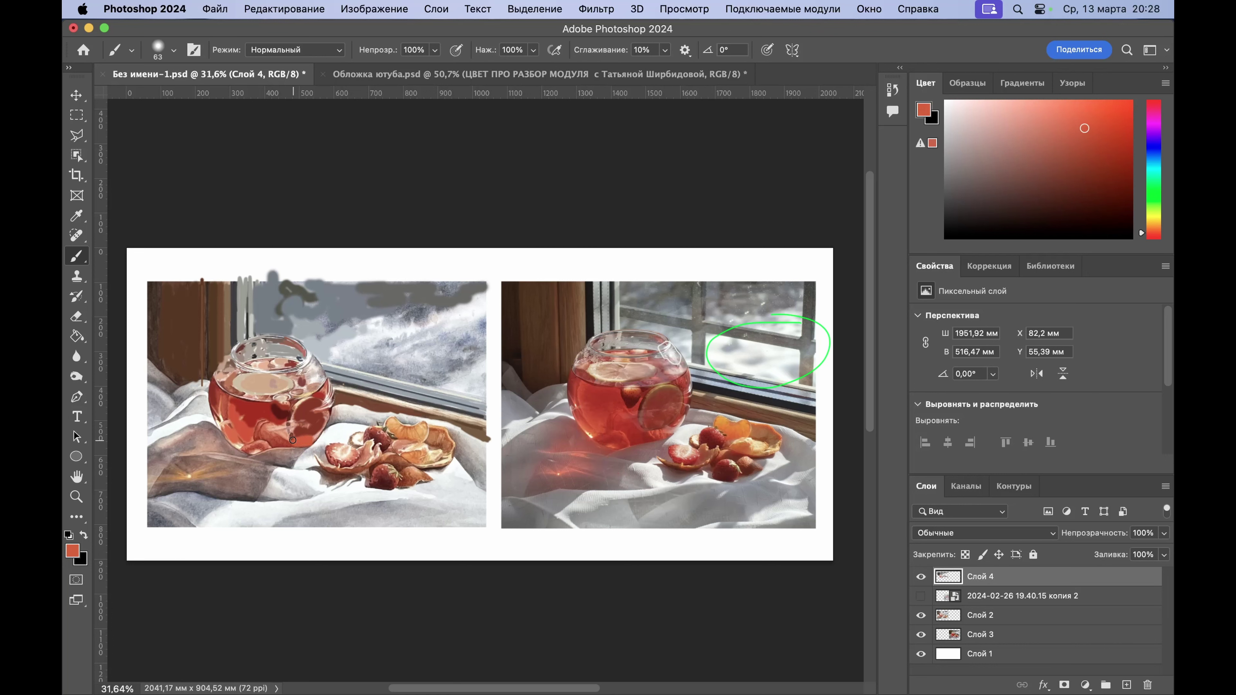
{"action": "left_click", "coordinate": [291, 440]}
{"action": "left_click", "coordinate": [630, 427], "text": "alt"}
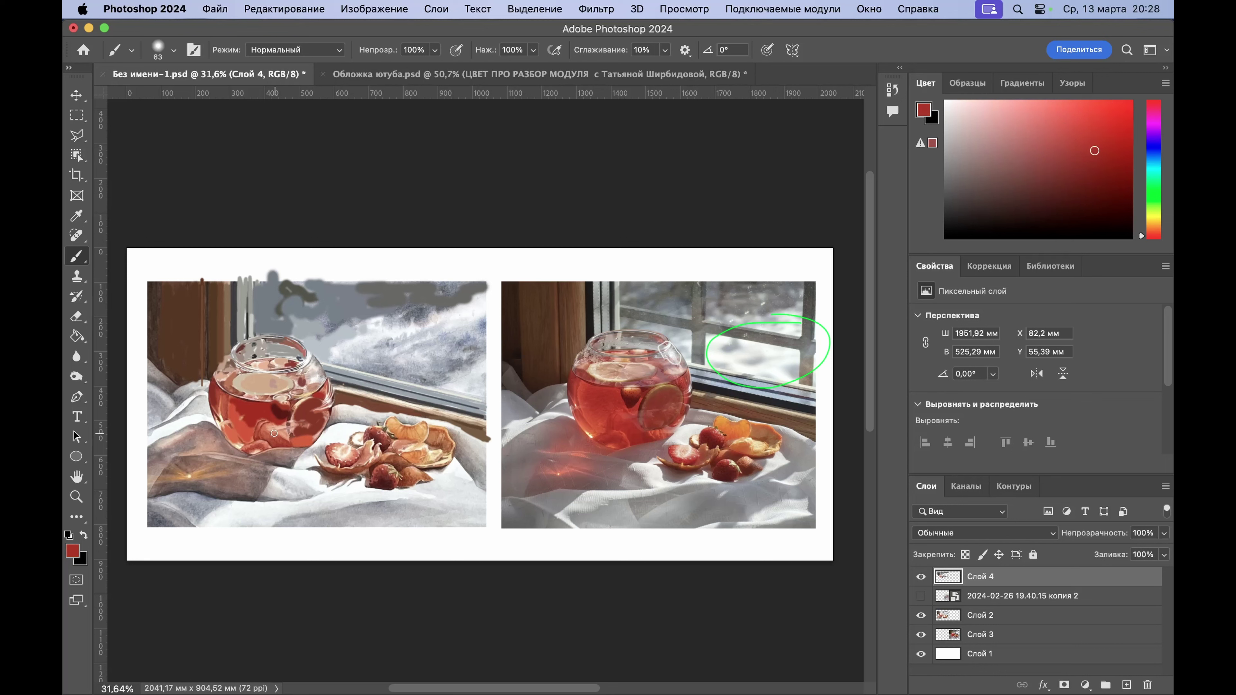
{"action": "left_click_drag", "start_coordinate": [273, 440], "coordinate": [281, 441]}
{"action": "left_click", "coordinate": [287, 441]}
Step: Sample several reds from the photo's jar bottom and paint them over the pale areas along the bottom of the painting's jar
{"action": "left_click", "coordinate": [625, 424], "text": "alt"}
{"action": "left_click", "coordinate": [625, 408], "text": "alt"}
{"action": "left_click", "coordinate": [619, 434], "text": "alt"}
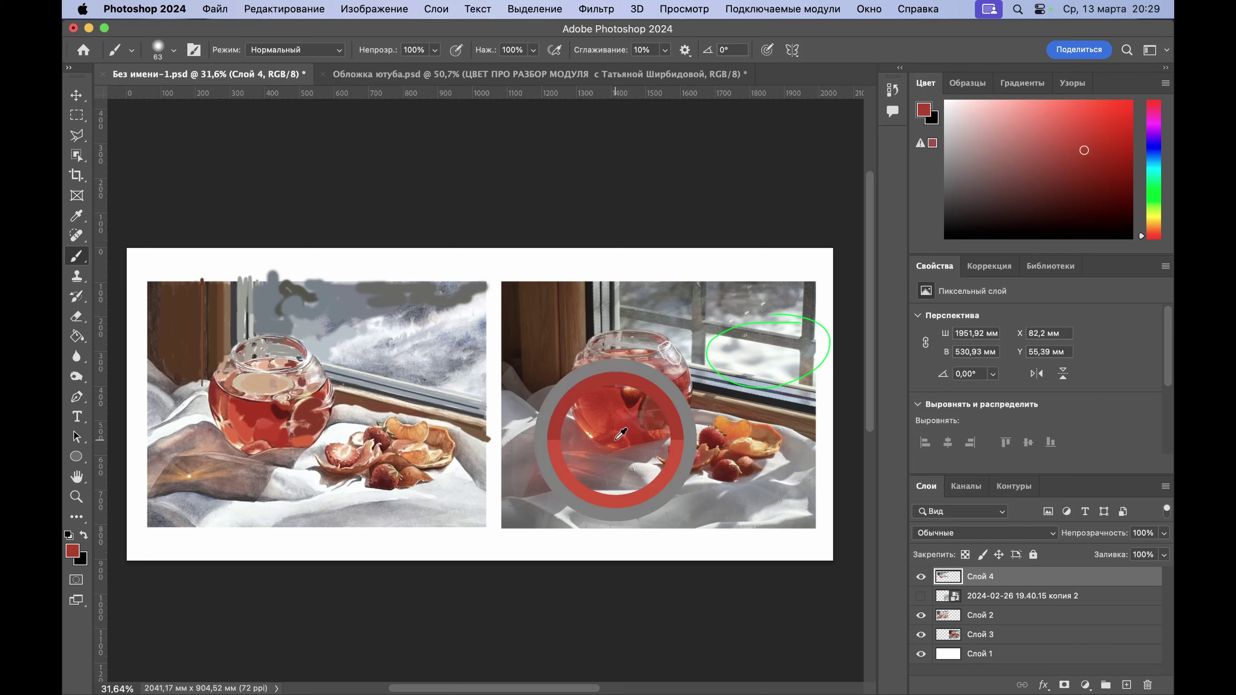
{"action": "mouse_move", "coordinate": [245, 451]}
{"action": "left_mouse_down"}
{"action": "mouse_move", "coordinate": [270, 447]}
{"action": "mouse_move", "coordinate": [251, 444]}
{"action": "left_mouse_up"}
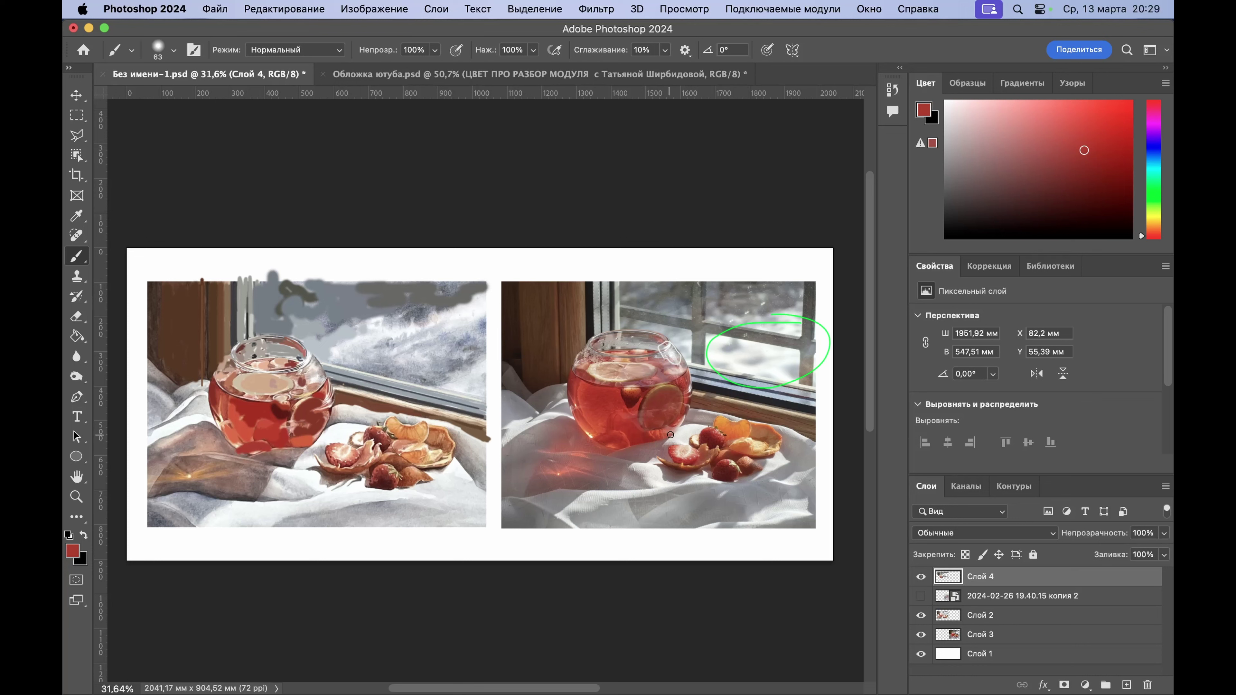
{"action": "left_click", "coordinate": [622, 435], "text": "alt"}
{"action": "left_click_drag", "start_coordinate": [626, 430], "coordinate": [623, 426]}
{"action": "left_click_drag", "start_coordinate": [237, 446], "coordinate": [266, 440]}
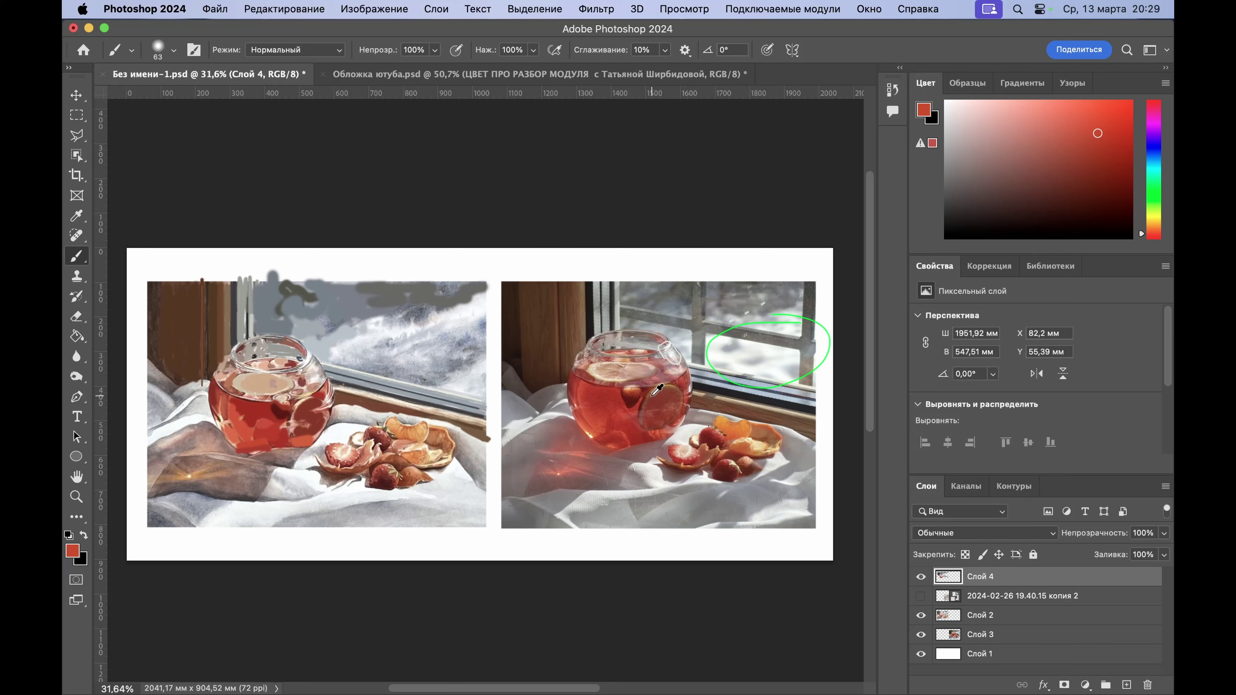
Step: Outline the painting's submerged citrus slice in sampled brown with a 19 px brush, and sample a dusty pink from the photo's liquid edge
{"action": "left_click", "coordinate": [657, 386], "text": "alt"}
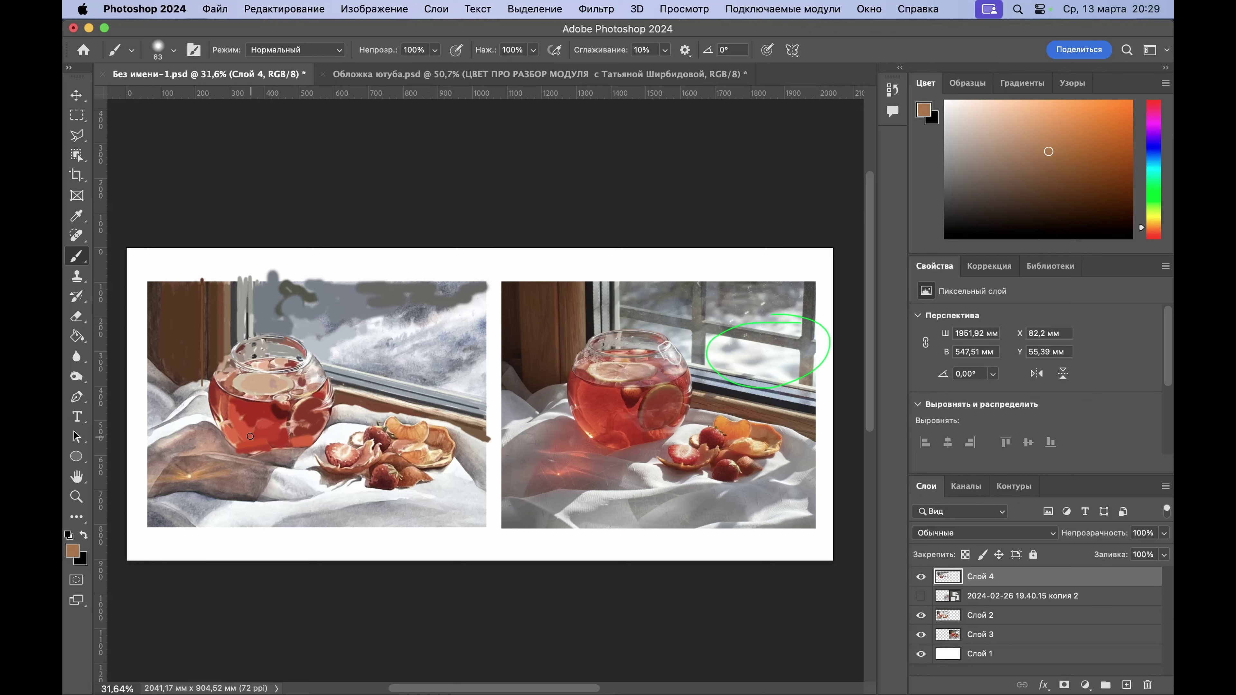
{"action": "right_click", "coordinate": [299, 405]}
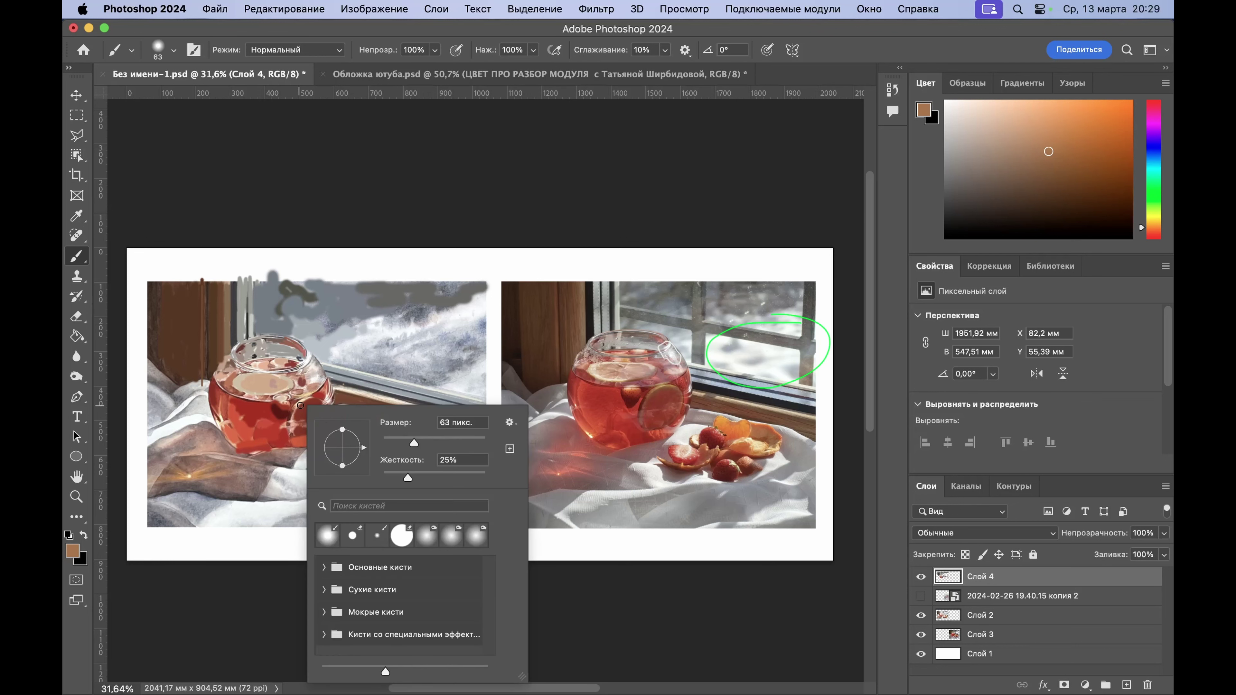
{"action": "left_click_drag", "start_coordinate": [405, 442], "coordinate": [391, 442]}
{"action": "key", "text": "Return"}
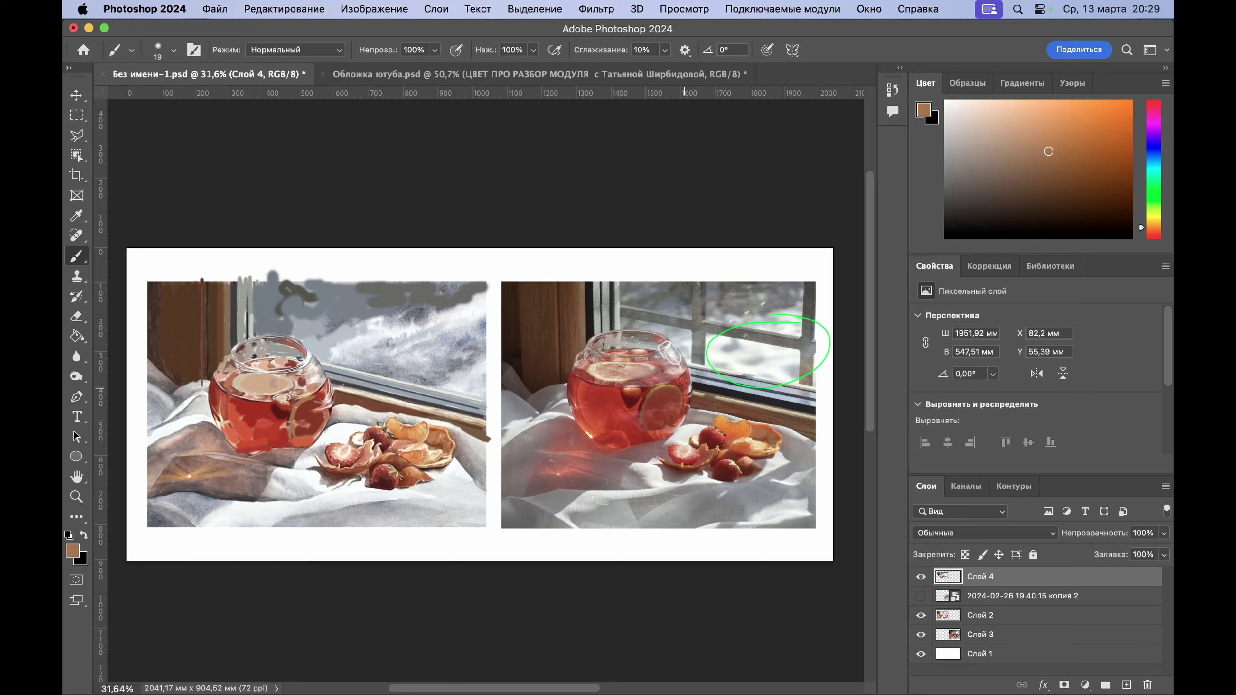
{"action": "left_click", "coordinate": [668, 373], "text": "alt"}
{"action": "left_click_drag", "start_coordinate": [668, 372], "coordinate": [662, 376]}
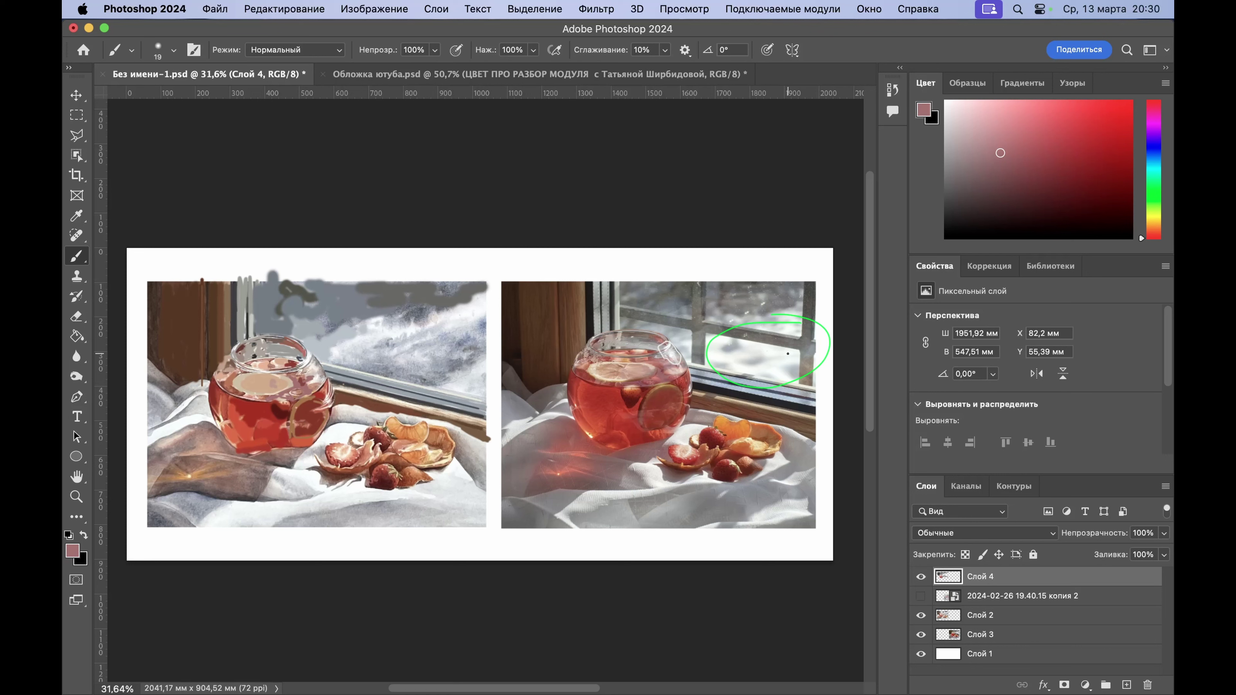
Step: Sample greyish pink, orange, pale yellow and light pink tones from the edges and bottom highlights of the photo's jar
{"action": "left_click", "coordinate": [684, 364], "text": "alt"}
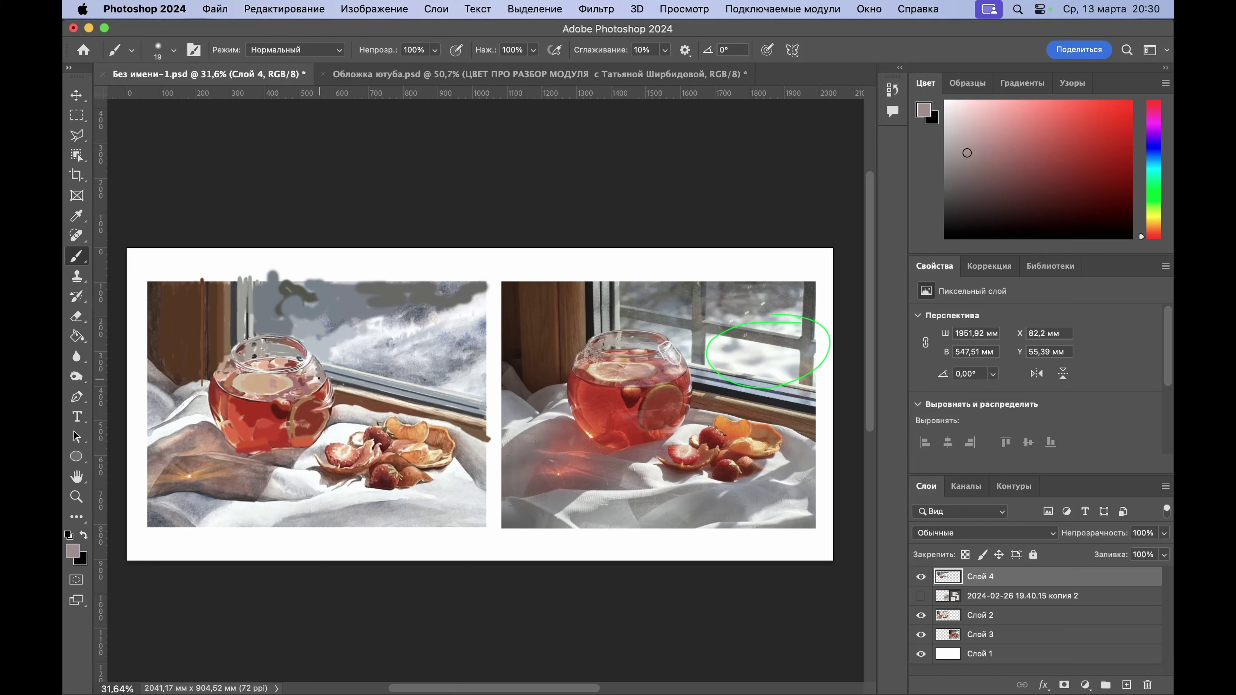
{"action": "left_click", "coordinate": [634, 375], "text": "alt"}
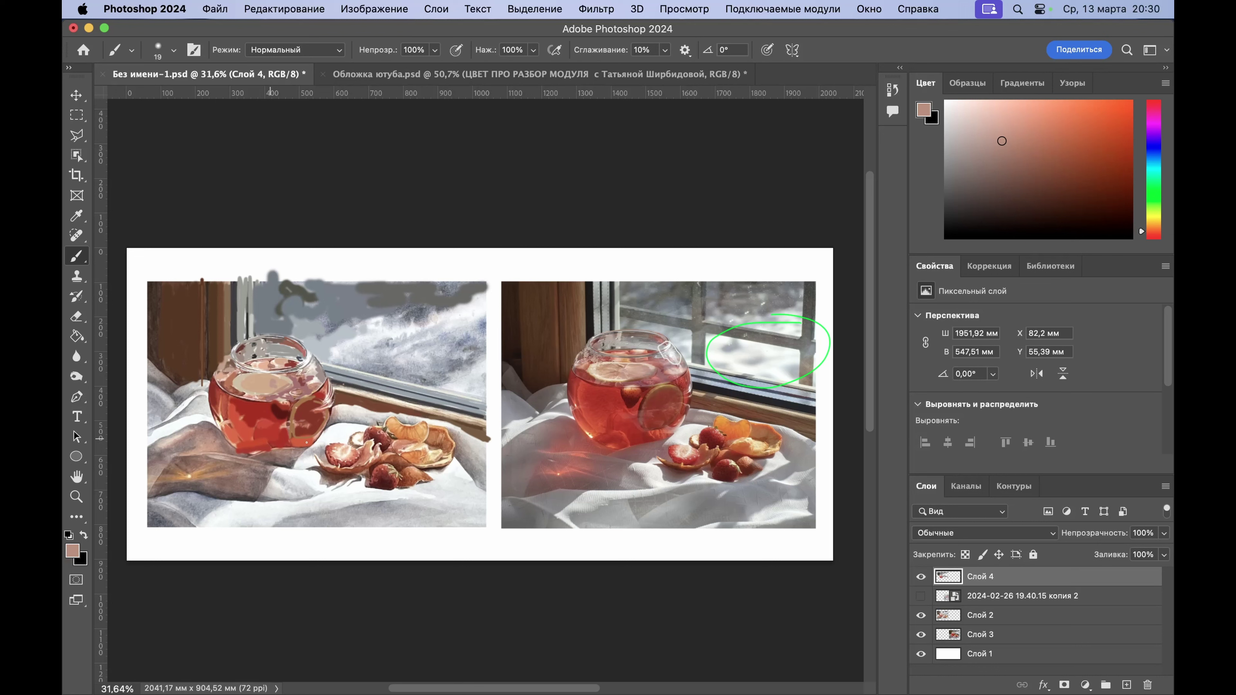
{"action": "left_click", "coordinate": [590, 437], "text": "alt"}
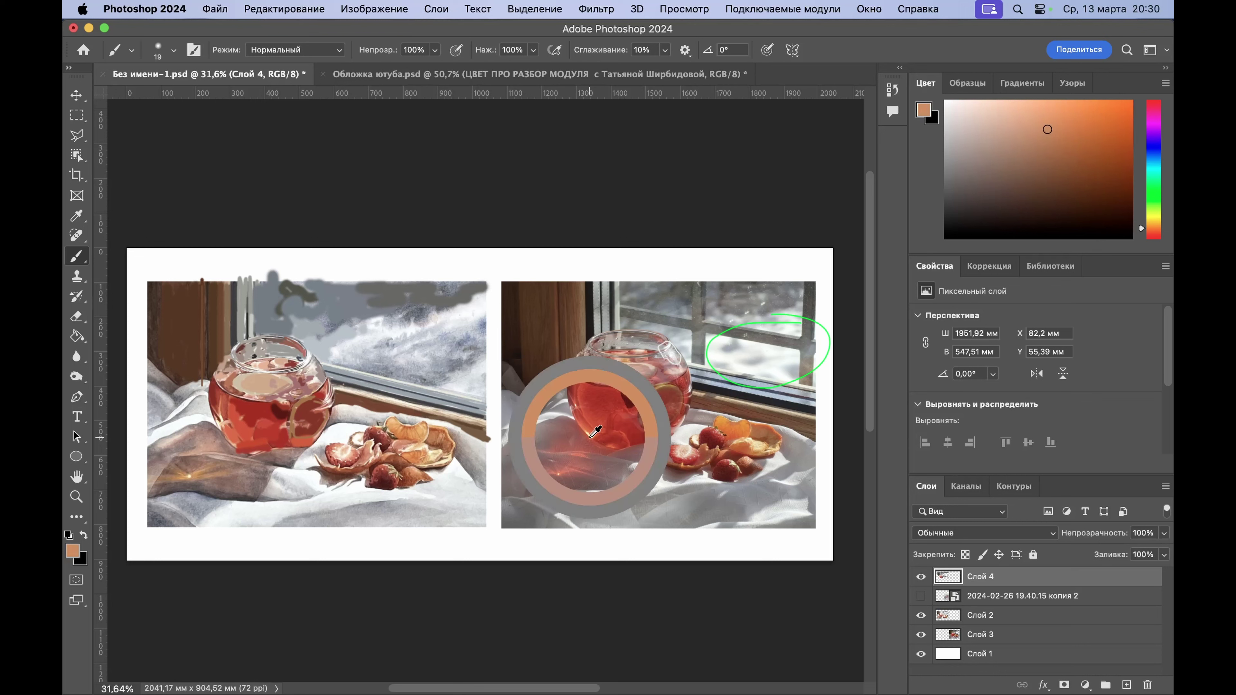
{"action": "left_click", "coordinate": [594, 430], "text": "alt"}
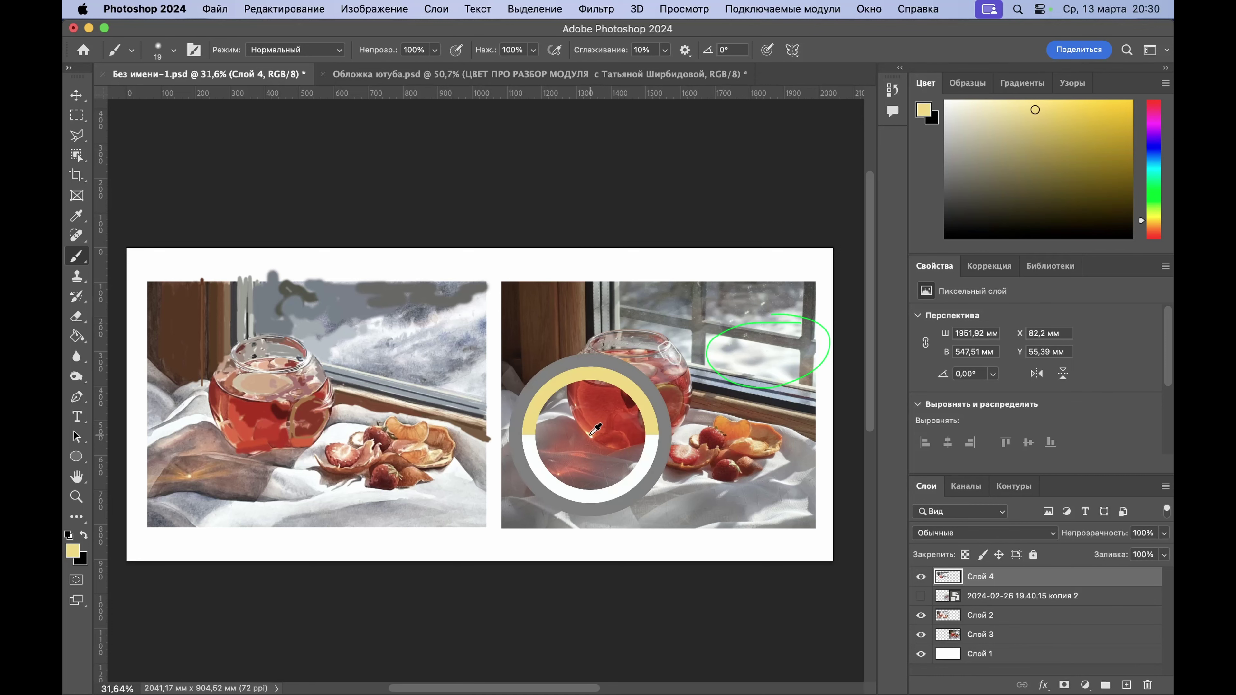
{"action": "left_click_drag", "start_coordinate": [594, 430], "coordinate": [592, 429]}
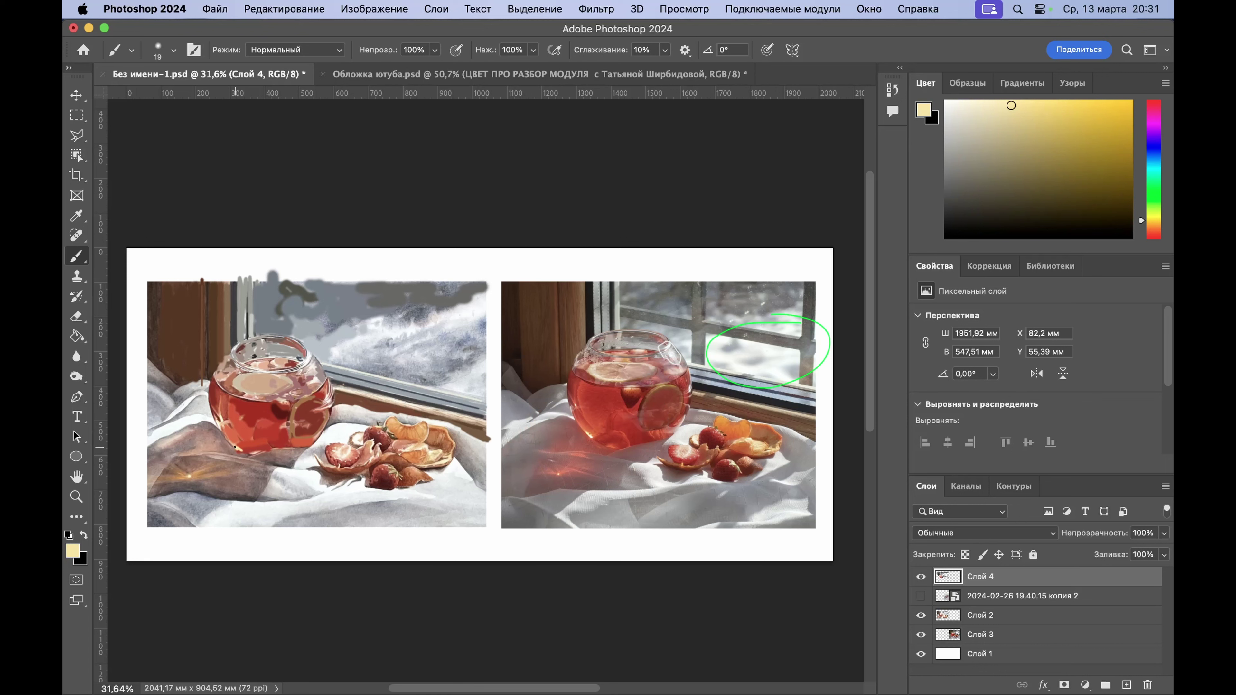
{"action": "left_click_drag", "start_coordinate": [572, 407], "coordinate": [562, 408]}
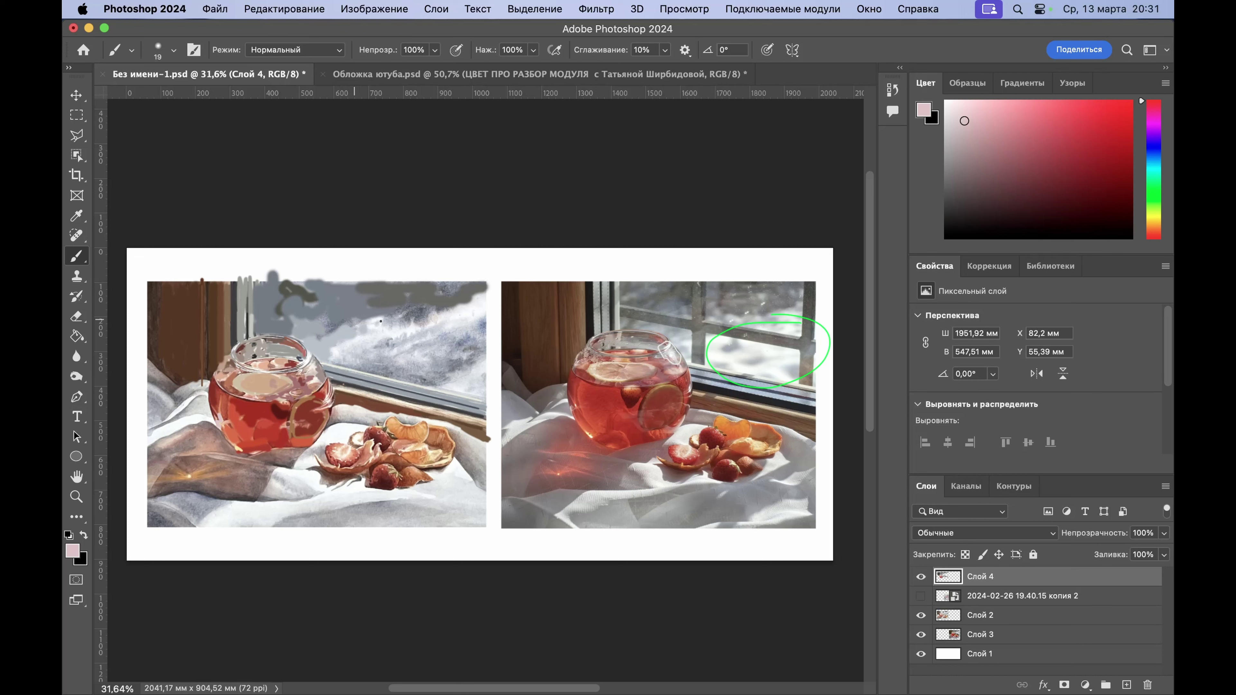
Step: Sample a neutral grey at the photo jar's side and paint the painting's cloth beside the jar with a 34 px brush
{"action": "left_click", "coordinate": [568, 396], "text": "alt"}
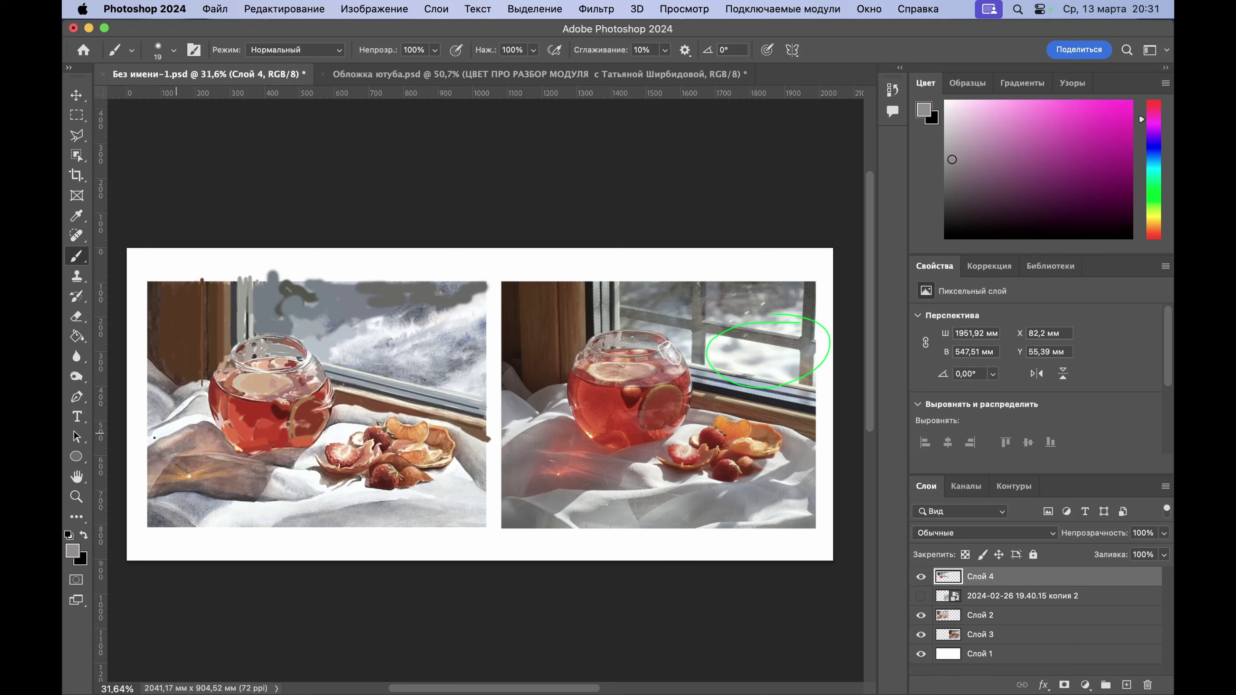
{"action": "right_click", "coordinate": [184, 417]}
{"action": "left_click_drag", "start_coordinate": [279, 454], "coordinate": [285, 454]}
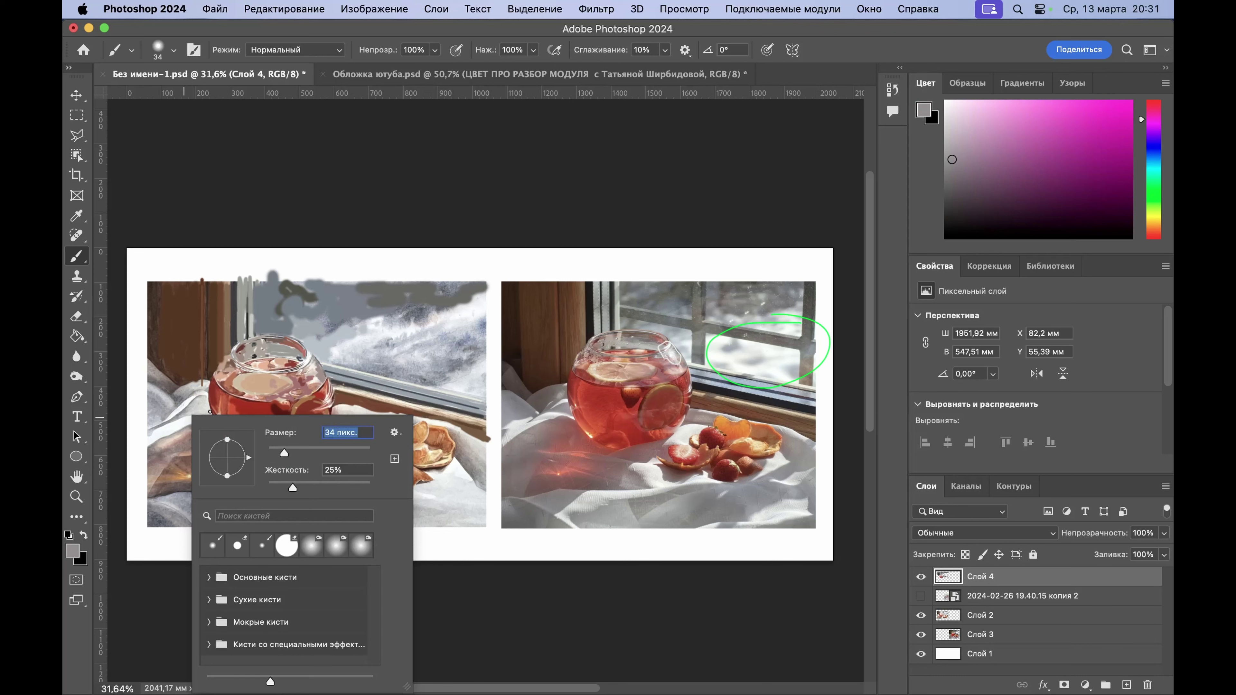
{"action": "left_click", "coordinate": [202, 405]}
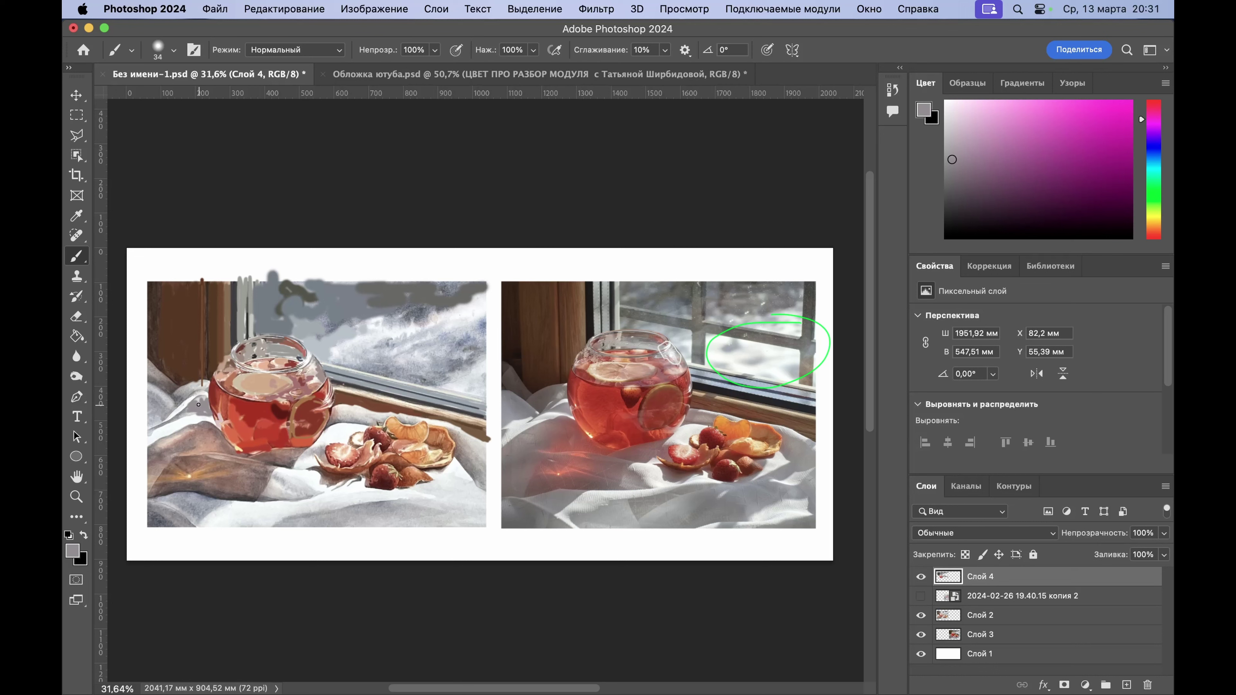
{"action": "mouse_move", "coordinate": [206, 415]}
{"action": "left_mouse_down"}
{"action": "mouse_move", "coordinate": [185, 413]}
{"action": "mouse_move", "coordinate": [198, 397]}
{"action": "left_mouse_up"}
Step: Sample a dark greyish brown from the photo's shaded cloth and paint it along the painting's wood and cloth boundary with a 64 px brush
{"action": "left_click", "coordinate": [552, 385], "text": "alt"}
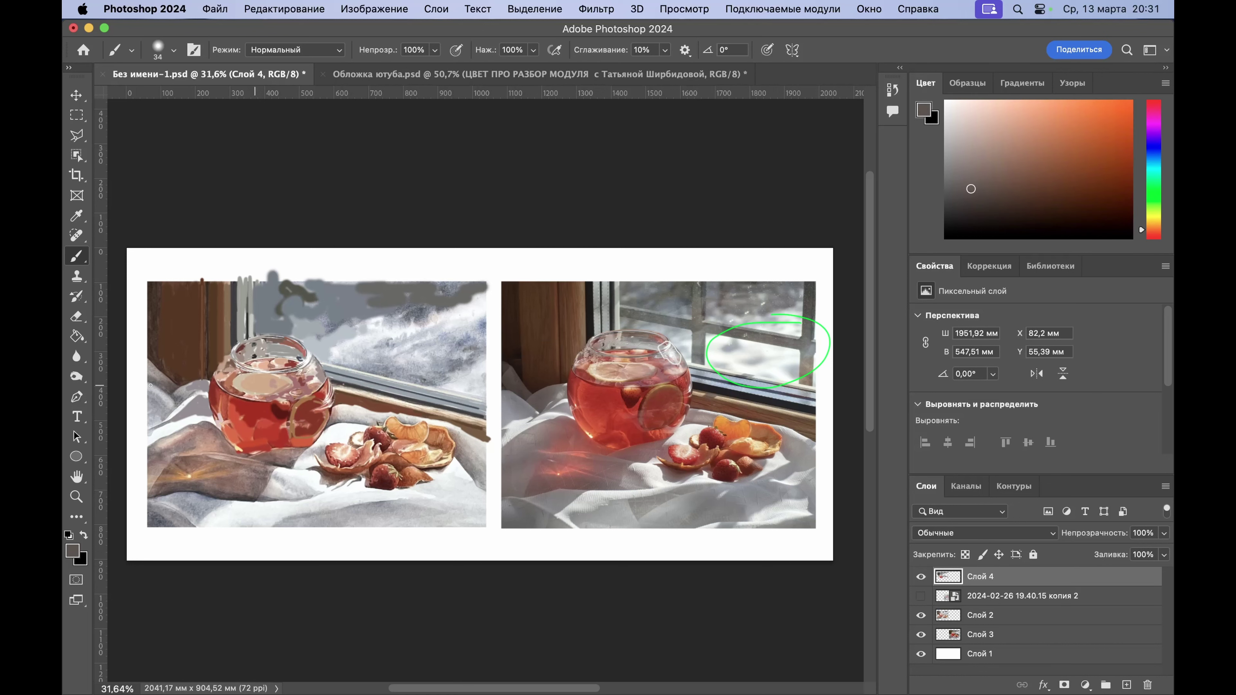
{"action": "right_click", "coordinate": [154, 391]}
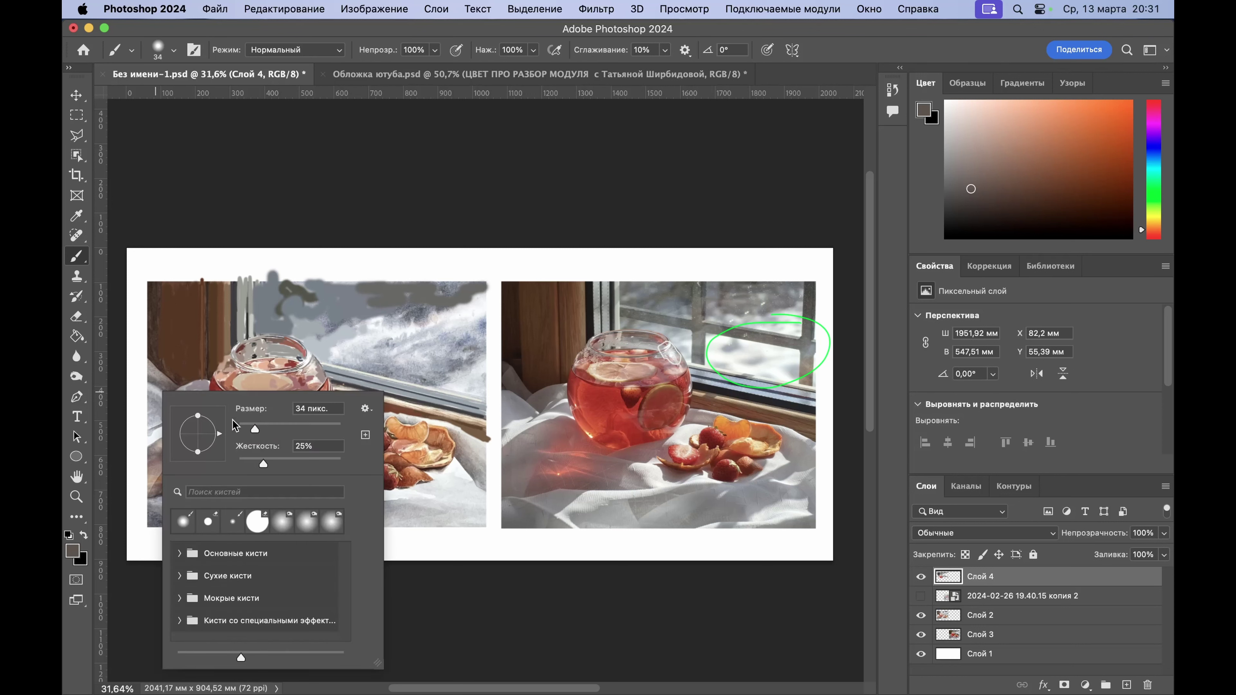
{"action": "left_click_drag", "start_coordinate": [236, 426], "coordinate": [269, 426]}
{"action": "key", "text": "Return"}
{"action": "mouse_move", "coordinate": [152, 373]}
{"action": "left_mouse_down"}
{"action": "mouse_move", "coordinate": [165, 385]}
{"action": "mouse_move", "coordinate": [147, 360]}
{"action": "mouse_move", "coordinate": [161, 385]}
{"action": "mouse_move", "coordinate": [185, 384]}
{"action": "mouse_move", "coordinate": [177, 395]}
{"action": "mouse_move", "coordinate": [203, 385]}
{"action": "left_mouse_up"}
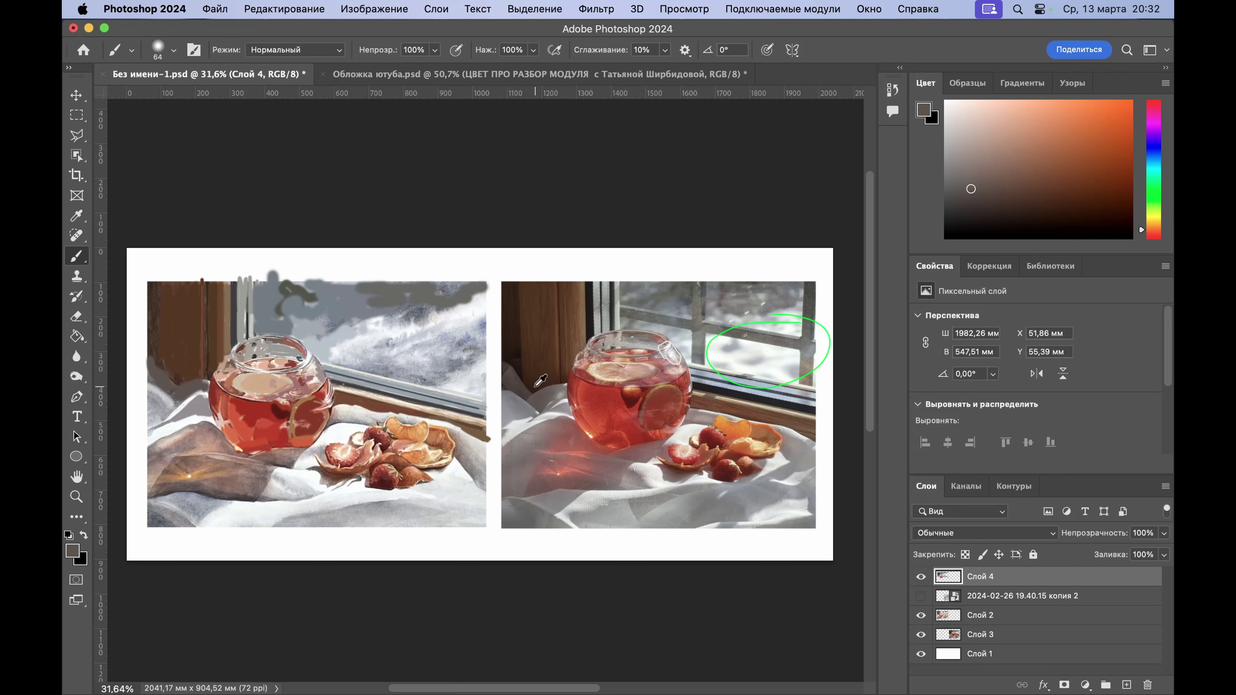
Step: Sample a dark brown from the photo's lower wood and paint it over the painting's wooden panel beside the window
{"action": "left_click", "coordinate": [540, 383], "text": "alt"}
{"action": "mouse_move", "coordinate": [175, 381]}
{"action": "left_mouse_down"}
{"action": "mouse_move", "coordinate": [207, 373]}
{"action": "mouse_move", "coordinate": [175, 379]}
{"action": "mouse_move", "coordinate": [156, 356]}
{"action": "mouse_move", "coordinate": [157, 290]}
{"action": "left_mouse_up"}
{"action": "left_click", "coordinate": [157, 324], "text": "alt"}
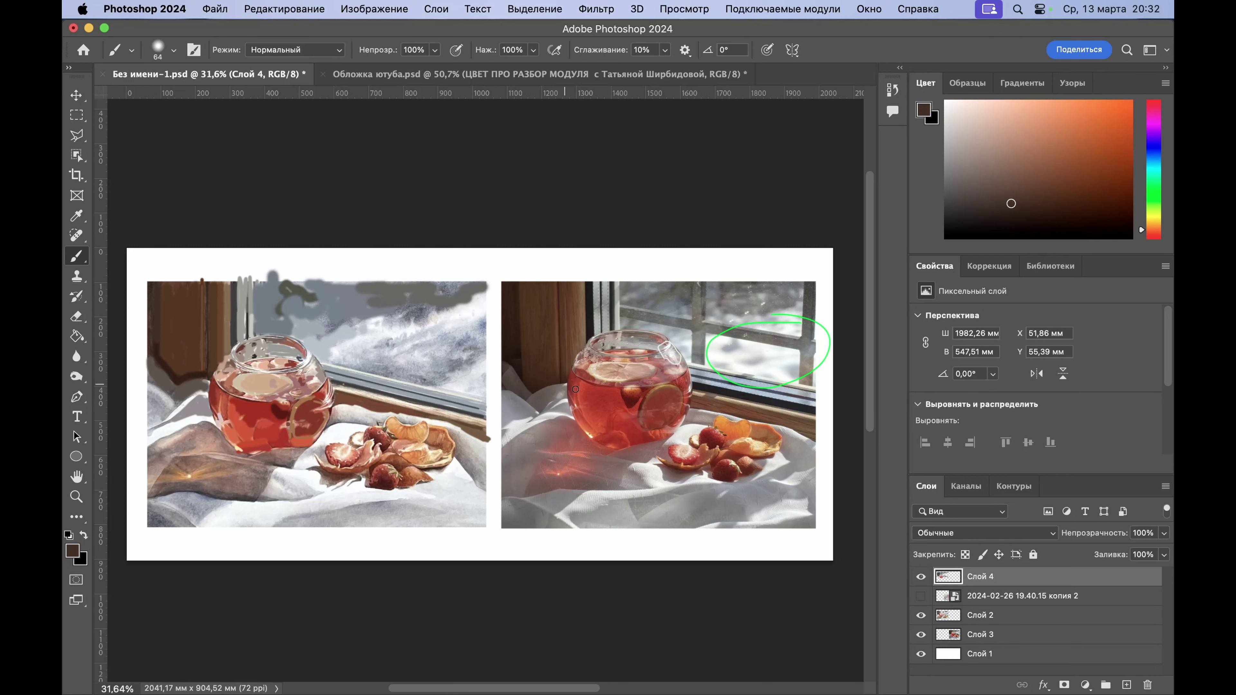
Step: Sample a mid grey from the photo's shaded cloth and paint over the outer cloth folds beside the painting's jar
{"action": "left_click", "coordinate": [516, 409], "text": "alt"}
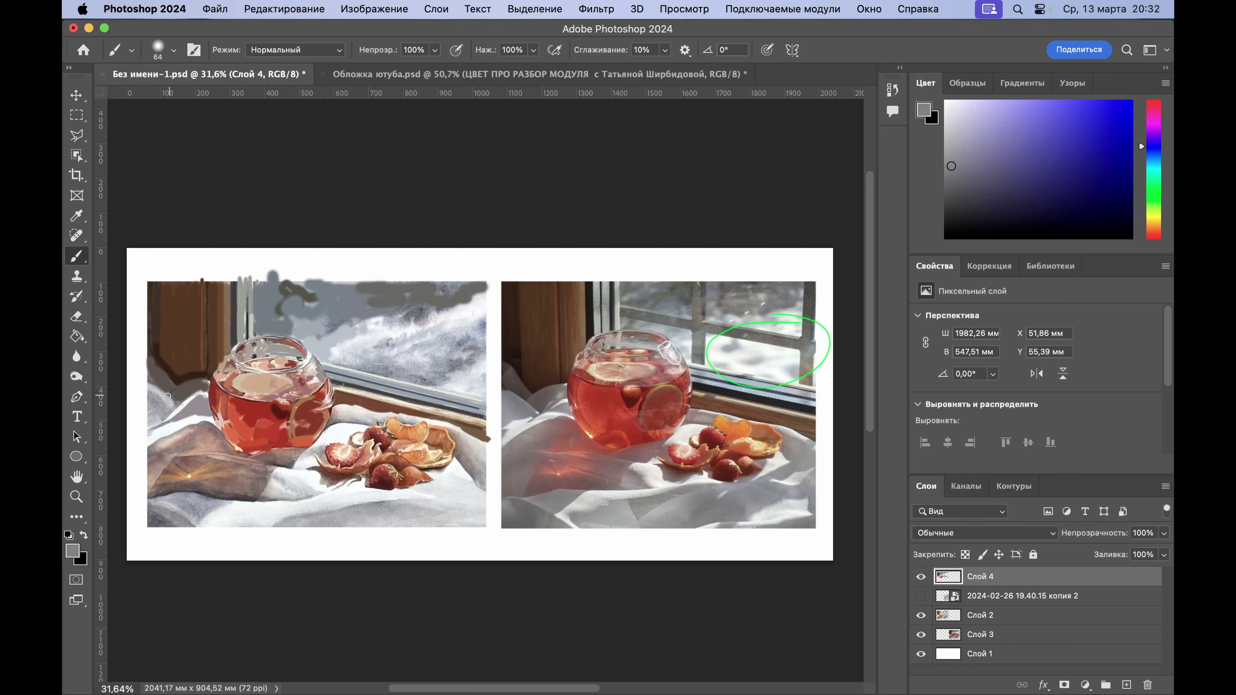
{"action": "mouse_move", "coordinate": [157, 400]}
{"action": "left_mouse_down"}
{"action": "mouse_move", "coordinate": [150, 385]}
{"action": "mouse_move", "coordinate": [168, 403]}
{"action": "mouse_move", "coordinate": [146, 419]}
{"action": "mouse_move", "coordinate": [158, 421]}
{"action": "left_mouse_up"}
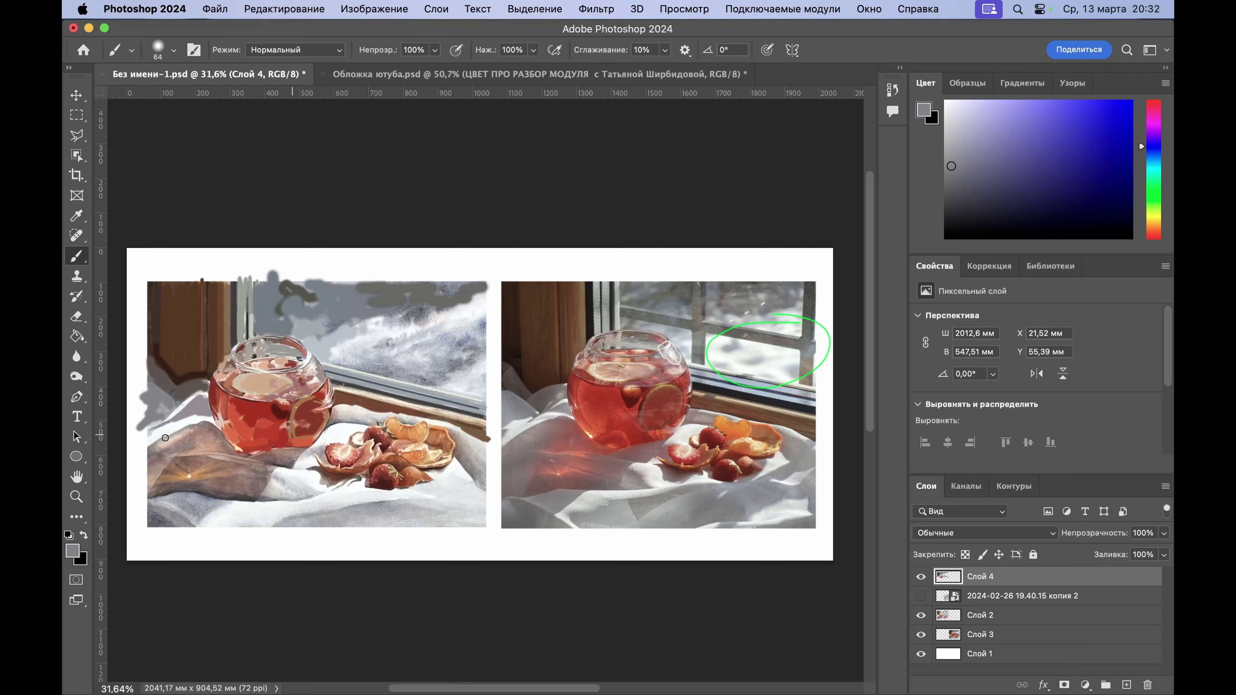
{"action": "left_click_drag", "start_coordinate": [183, 390], "coordinate": [157, 418]}
Step: Sample pinkish greys from the photo's cloth behind the fruit and paint them behind the painting's fruit, reducing the brush to 31 px
{"action": "left_click", "coordinate": [699, 411], "text": "alt"}
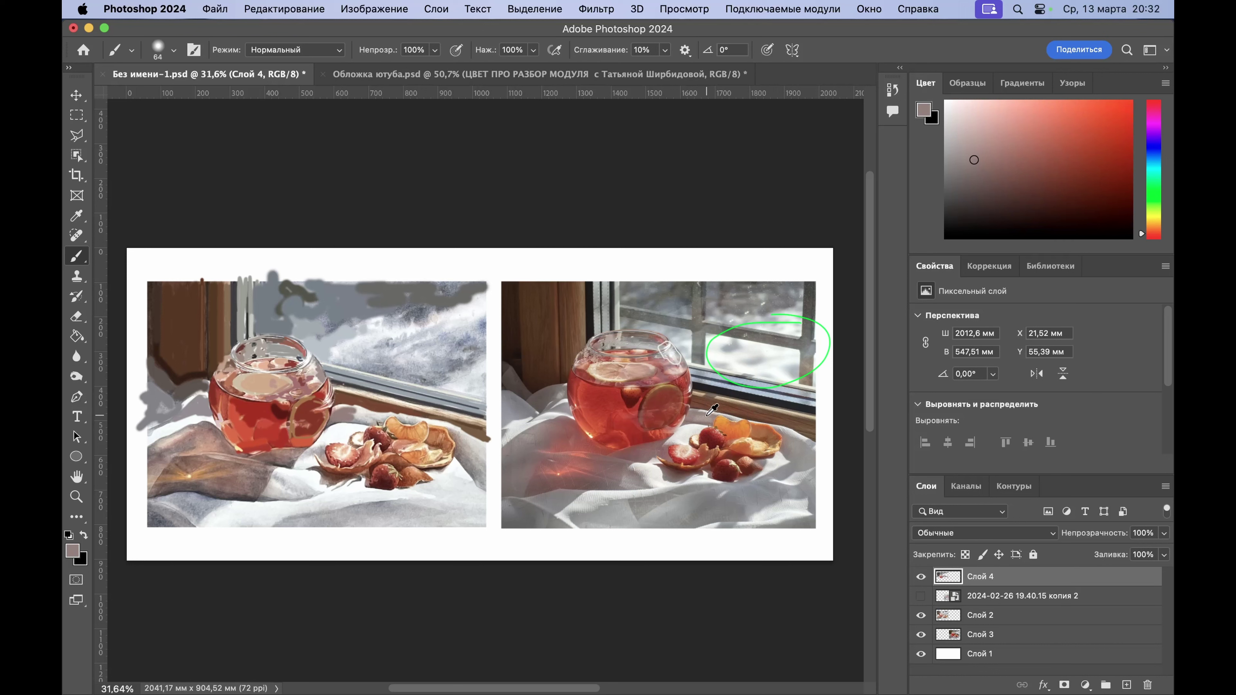
{"action": "left_click", "coordinate": [713, 426], "text": "alt"}
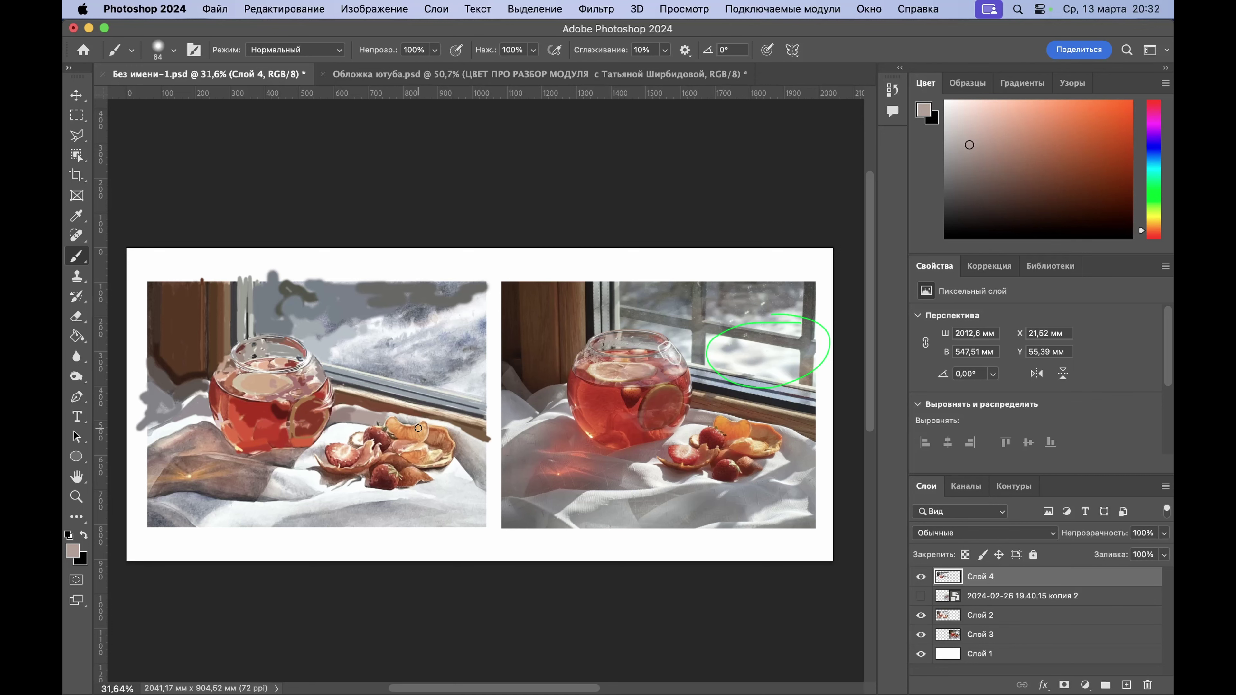
{"action": "scroll", "coordinate": [418, 428], "scroll_direction": "up", "scroll_amount": 3}
{"action": "scroll", "coordinate": [526, 416], "scroll_direction": "right", "scroll_amount": 2}
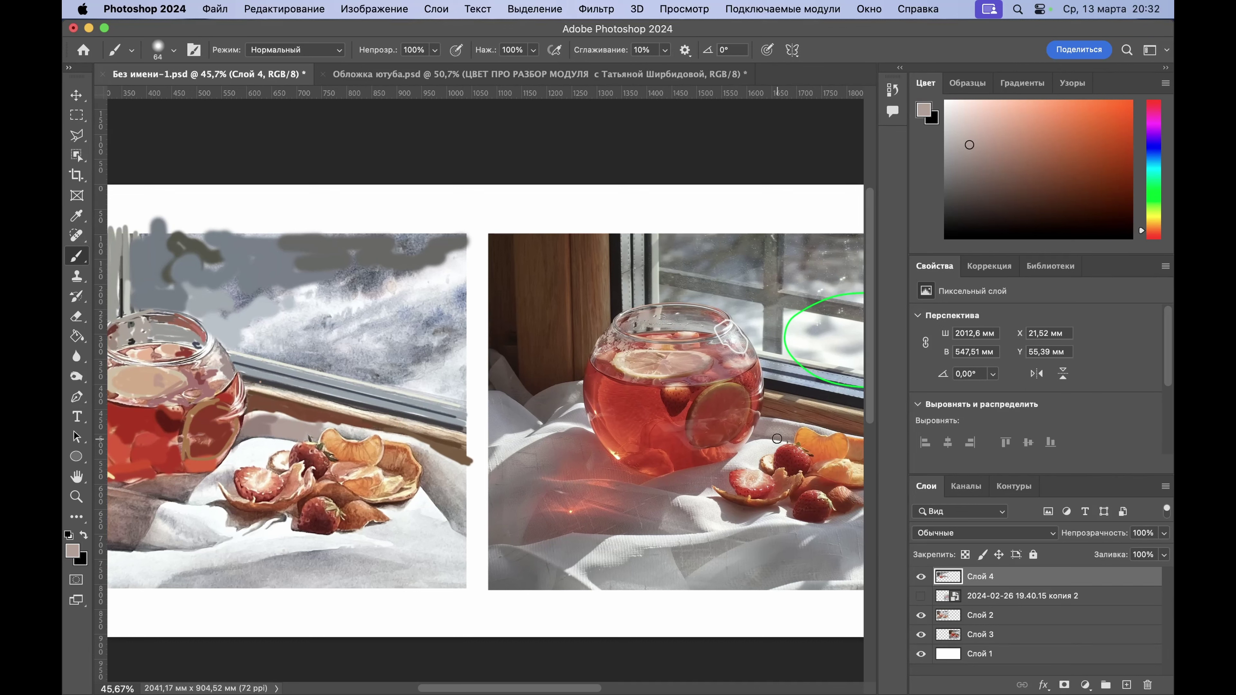
{"action": "left_click", "coordinate": [793, 428], "text": "alt"}
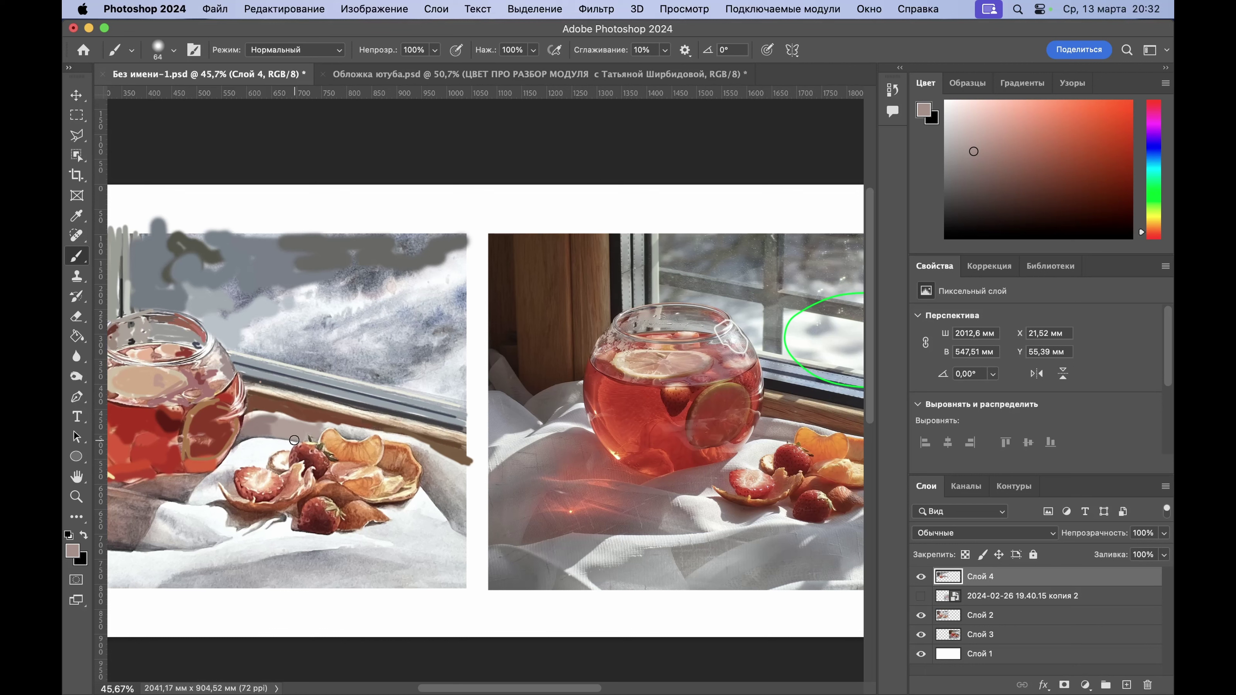
{"action": "right_click", "coordinate": [296, 438]}
{"action": "mouse_move", "coordinate": [391, 455]}
{"action": "left_mouse_down"}
{"action": "mouse_move", "coordinate": [338, 428]}
{"action": "mouse_move", "coordinate": [306, 435]}
{"action": "left_mouse_up"}
{"action": "key", "text": "Return"}
{"action": "left_click", "coordinate": [801, 428], "text": "alt"}
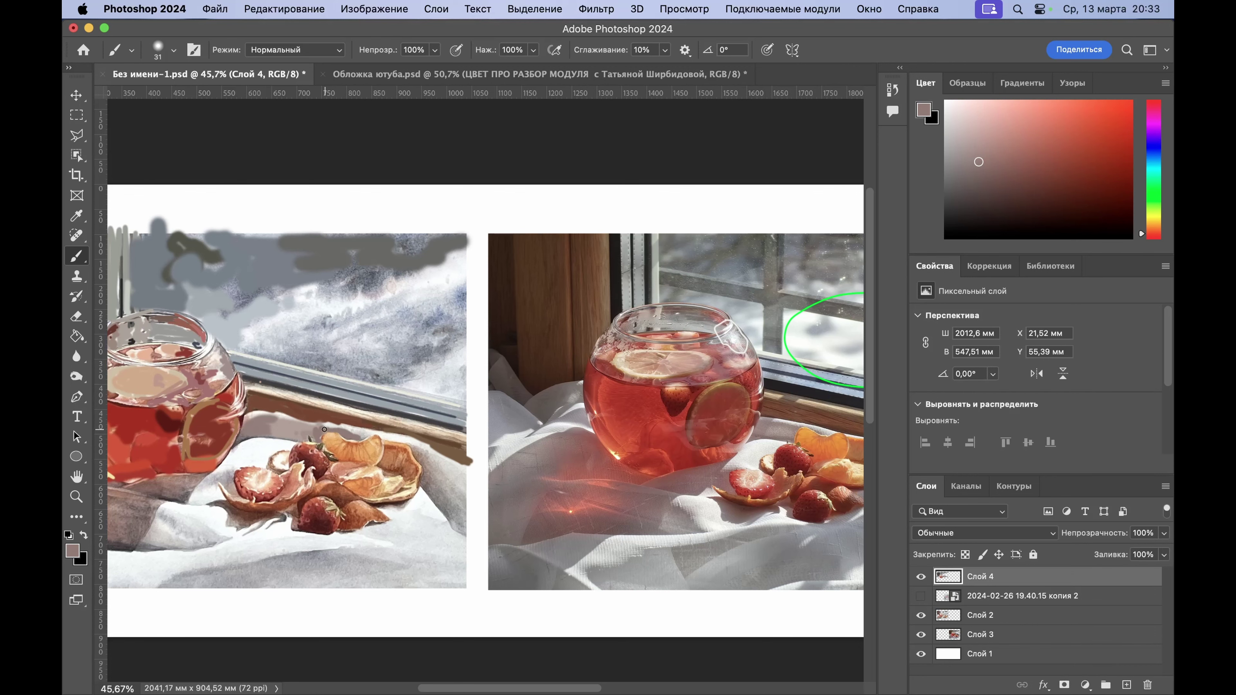
{"action": "left_click_drag", "start_coordinate": [316, 430], "coordinate": [294, 433]}
Step: Sample a brownish orange from the photo's citrus peel and paint it inside the rear peel of the painting
{"action": "scroll", "coordinate": [412, 434], "scroll_direction": "right", "scroll_amount": 3}
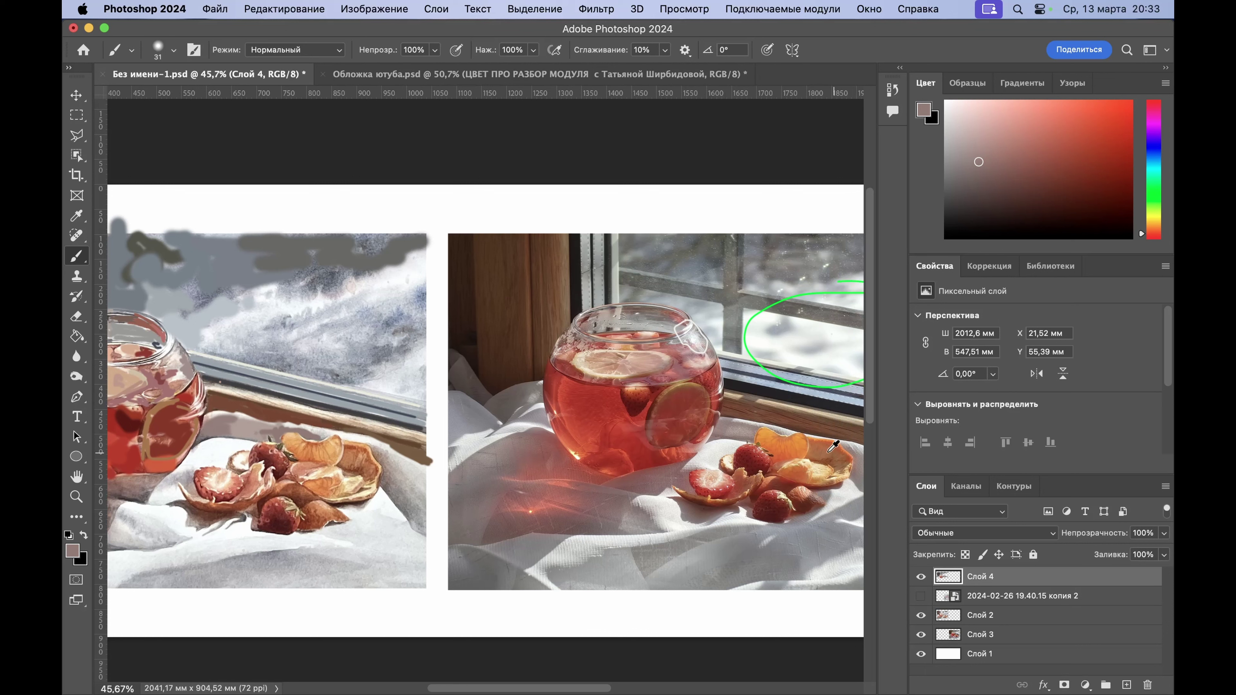
{"action": "left_click", "coordinate": [820, 446], "text": "alt"}
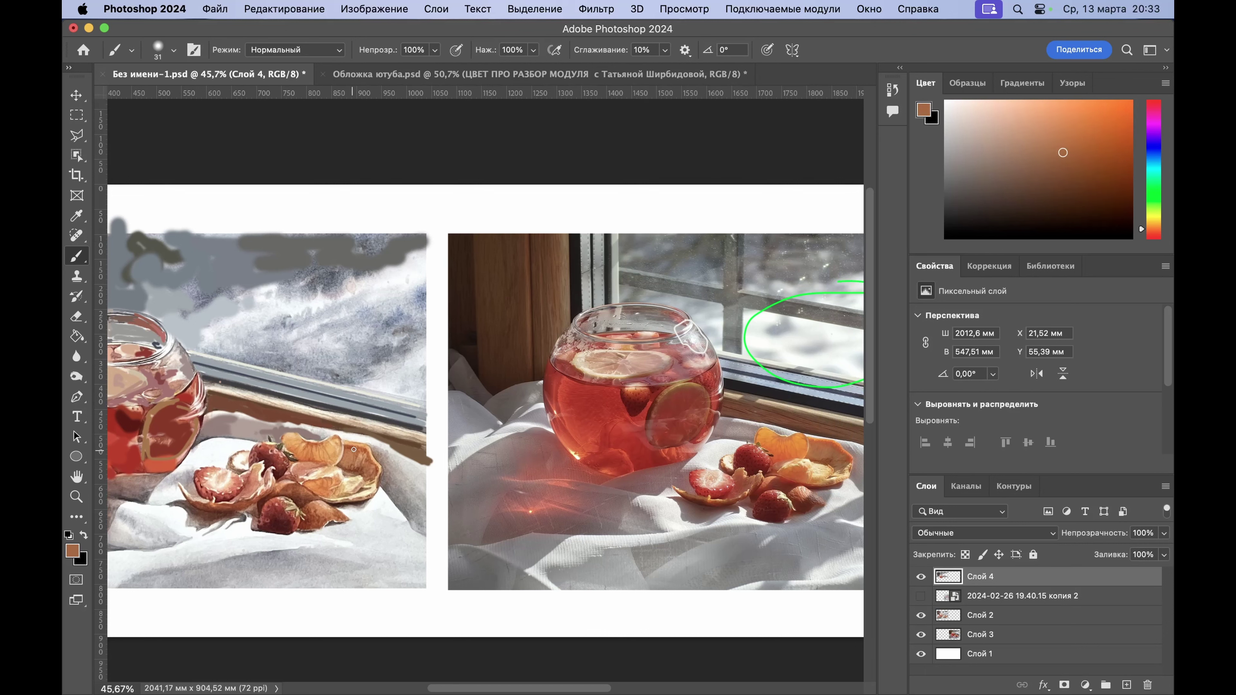
{"action": "mouse_move", "coordinate": [349, 449]}
{"action": "left_mouse_down"}
{"action": "mouse_move", "coordinate": [345, 465]}
{"action": "mouse_move", "coordinate": [359, 447]}
{"action": "left_mouse_up"}
Step: Sample bright oranges from the photo's upper mandarin slice and paint over the painting's matching slice
{"action": "left_click", "coordinate": [804, 436], "text": "alt"}
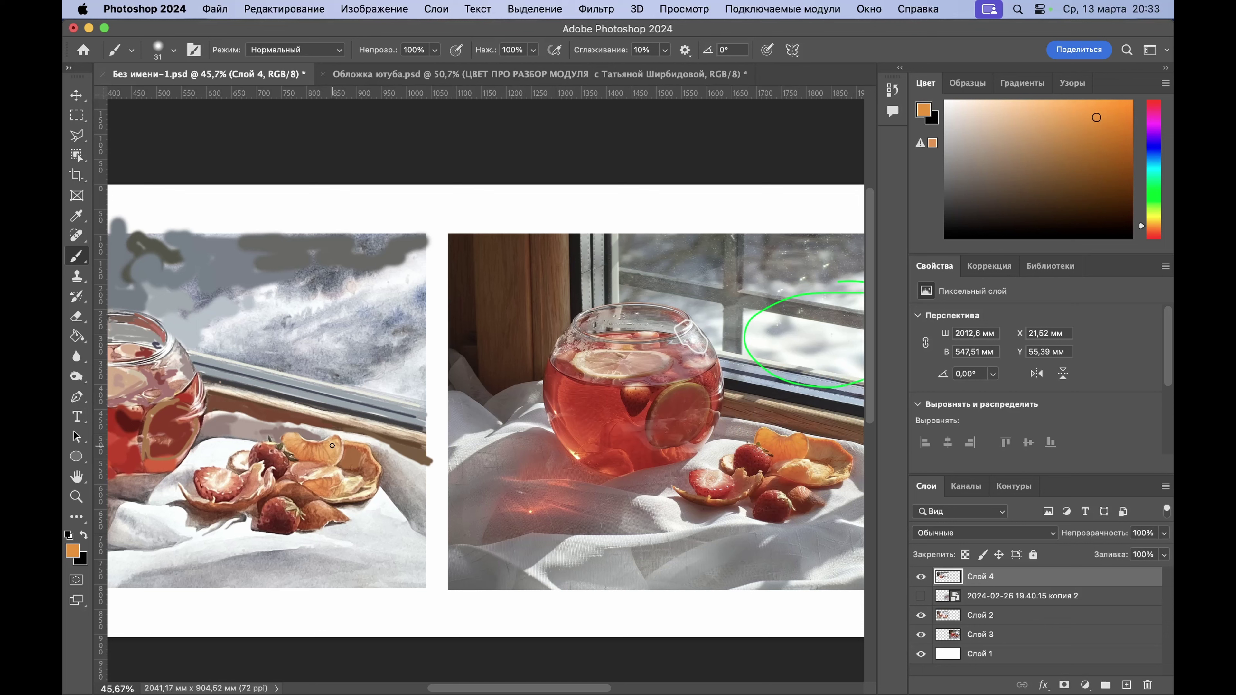
{"action": "left_click_drag", "start_coordinate": [333, 442], "coordinate": [331, 453]}
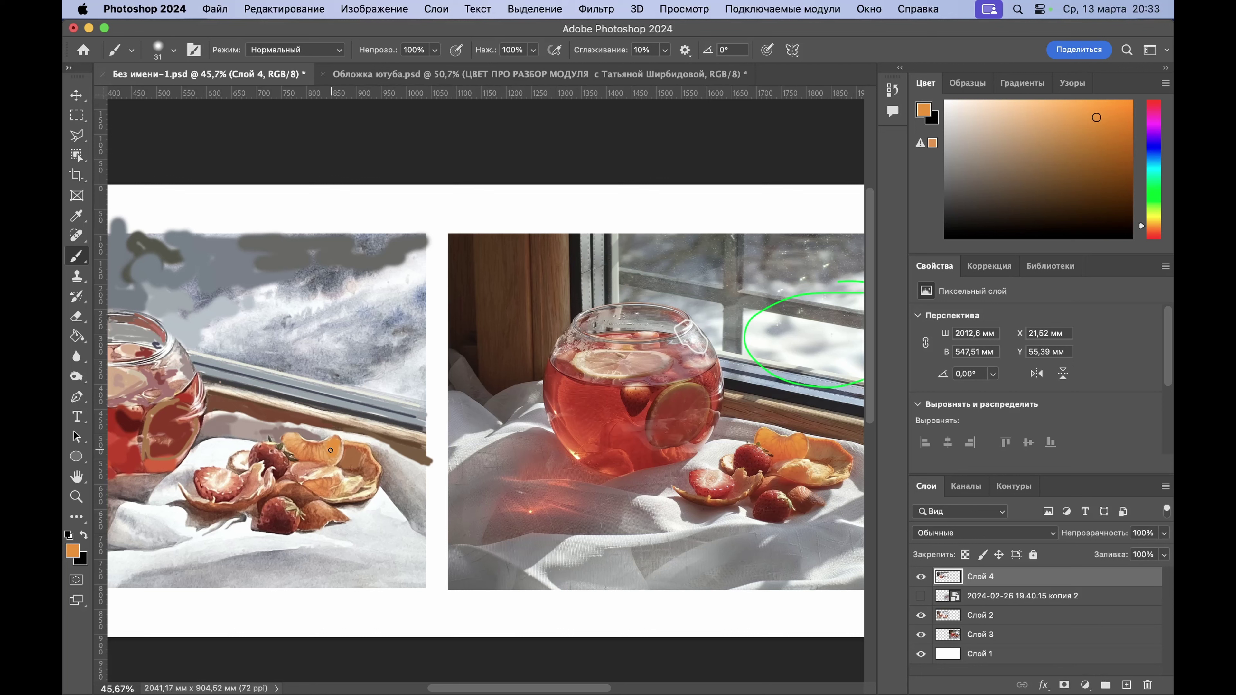
{"action": "left_click", "coordinate": [784, 446], "text": "alt"}
{"action": "left_click_drag", "start_coordinate": [286, 436], "coordinate": [293, 441]}
{"action": "left_click", "coordinate": [781, 441], "text": "alt"}
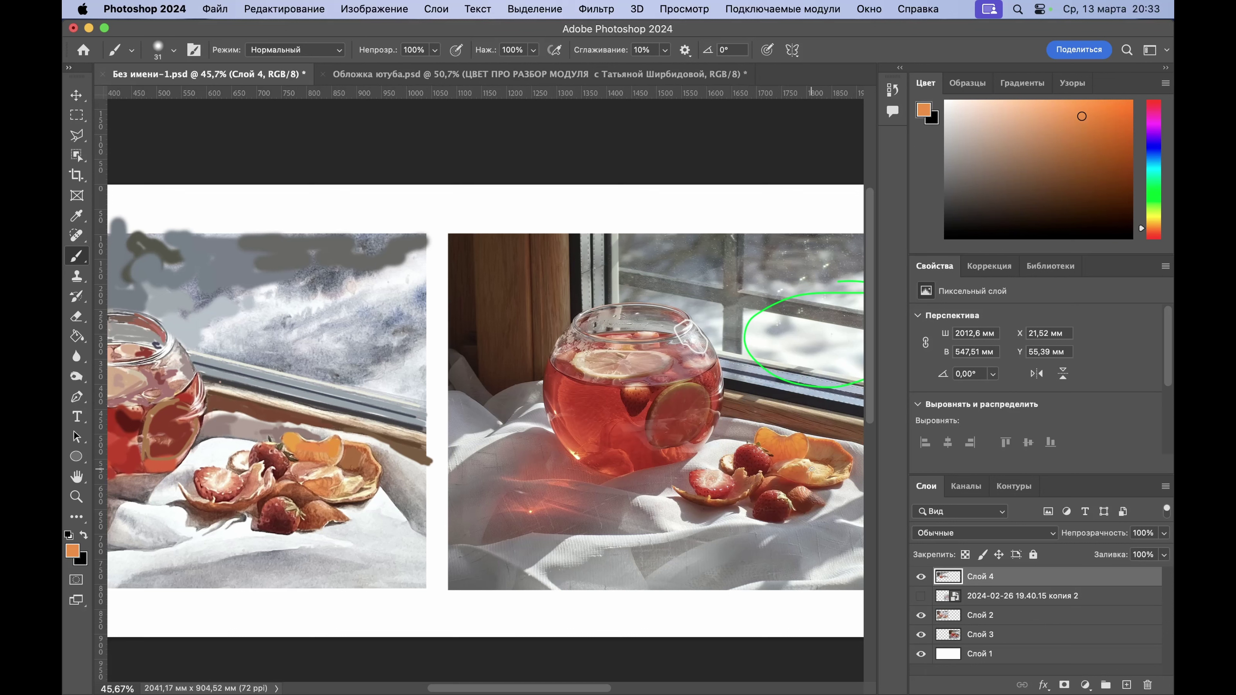
Step: Sample deeper red-orange tones from the photo's mandarin slice and paint the shaded lower edge of the painting's slice
{"action": "left_click", "coordinate": [783, 450], "text": "alt"}
{"action": "left_click_drag", "start_coordinate": [782, 450], "coordinate": [777, 456]}
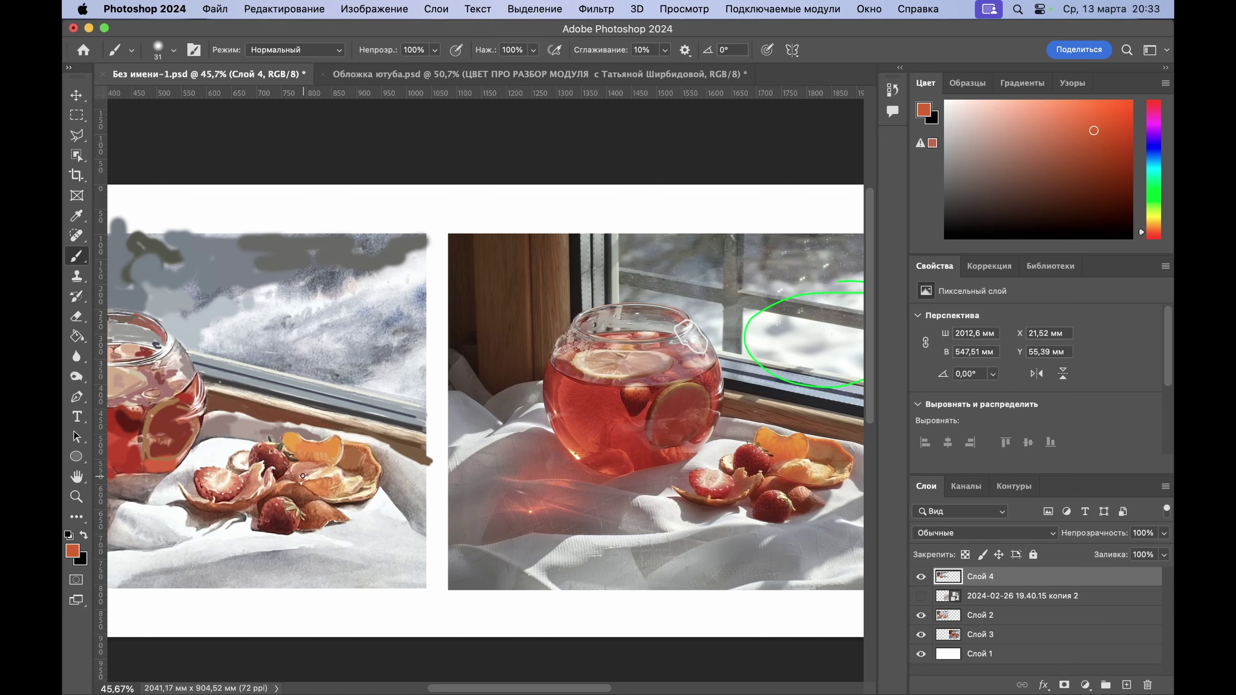
{"action": "mouse_move", "coordinate": [299, 457]}
{"action": "left_mouse_down"}
{"action": "mouse_move", "coordinate": [329, 461]}
{"action": "mouse_move", "coordinate": [315, 454]}
{"action": "left_mouse_up"}
{"action": "left_click", "coordinate": [783, 446], "text": "alt"}
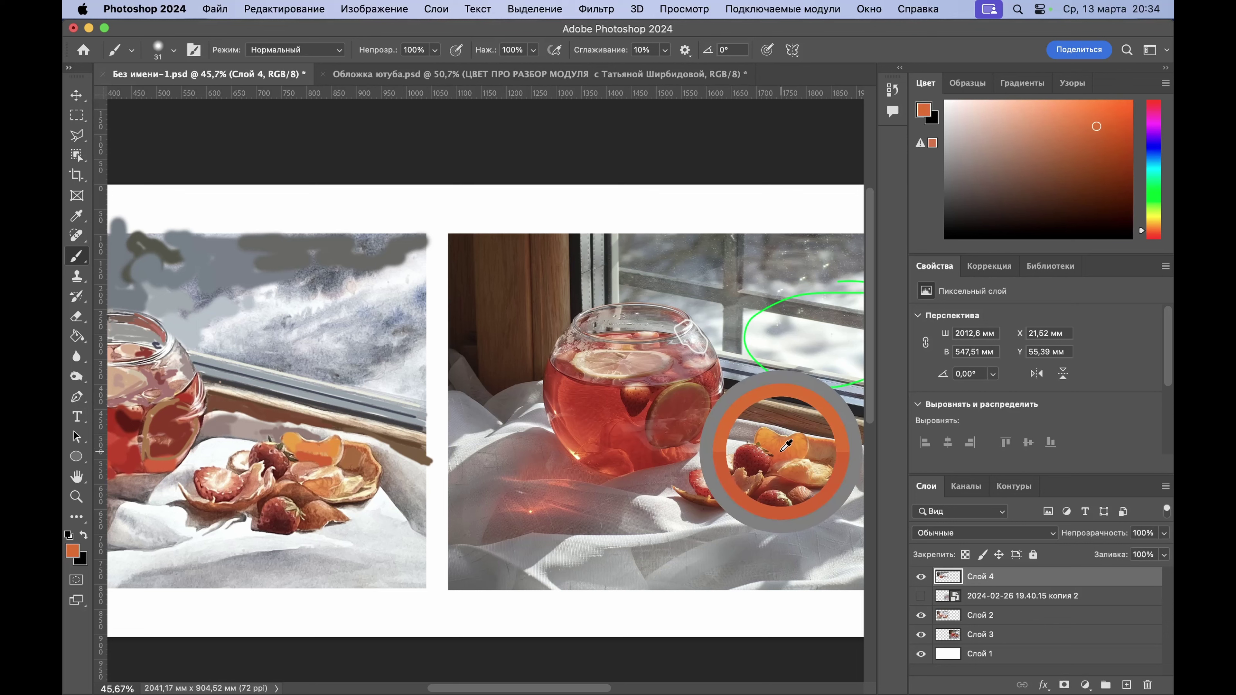
{"action": "left_click_drag", "start_coordinate": [298, 452], "coordinate": [335, 455]}
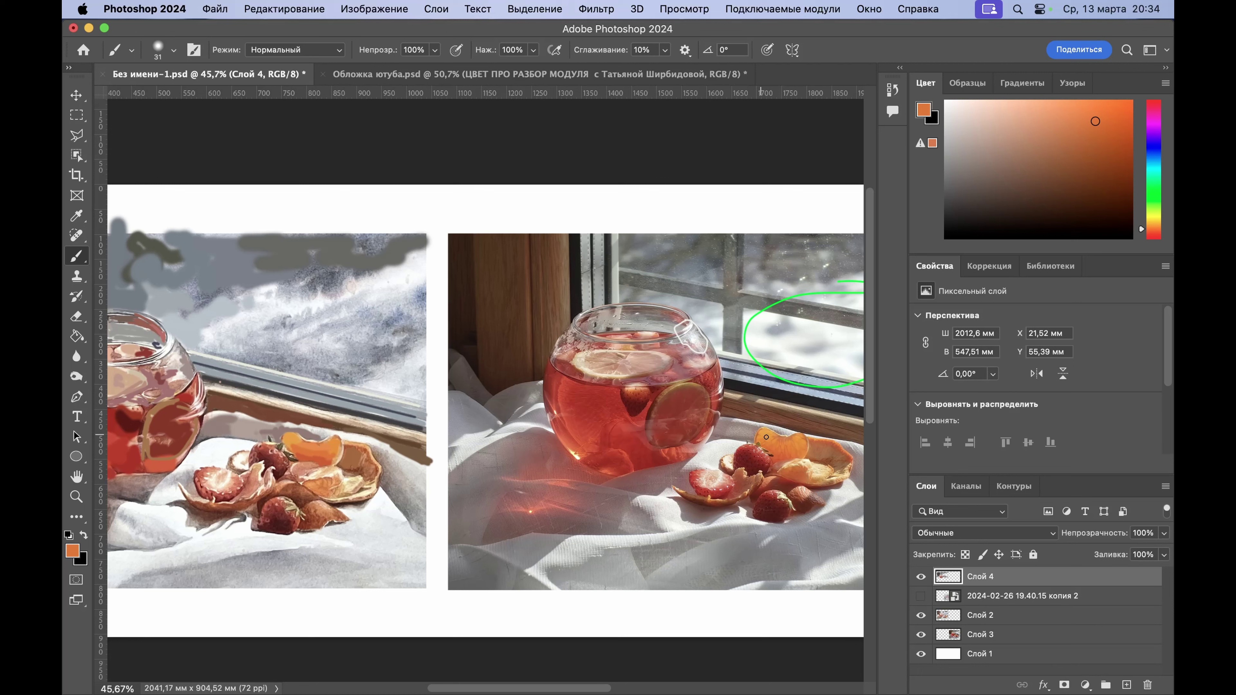
Step: Sample orange and pale peach tones along the edge between the photo's mandarin slice and the peel
{"action": "left_click", "coordinate": [805, 445], "text": "alt"}
{"action": "left_click", "coordinate": [797, 449], "text": "alt"}
{"action": "left_click", "coordinate": [809, 439], "text": "alt"}
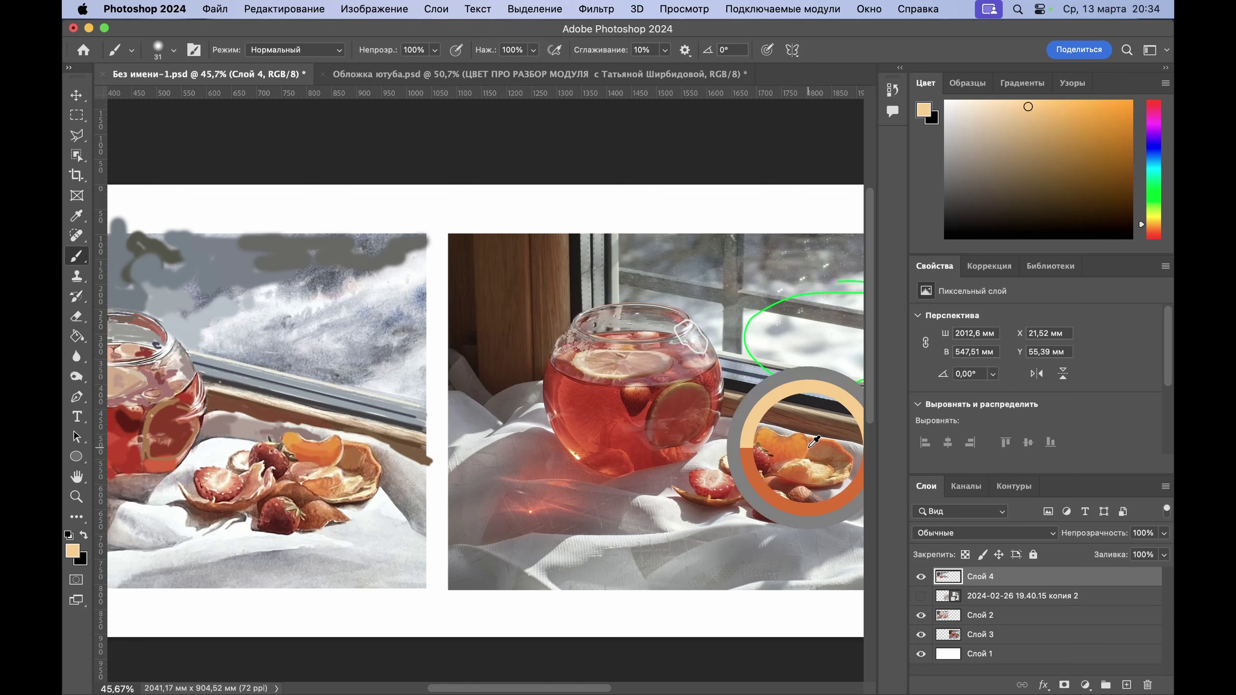
{"action": "left_click_drag", "start_coordinate": [809, 446], "coordinate": [806, 444]}
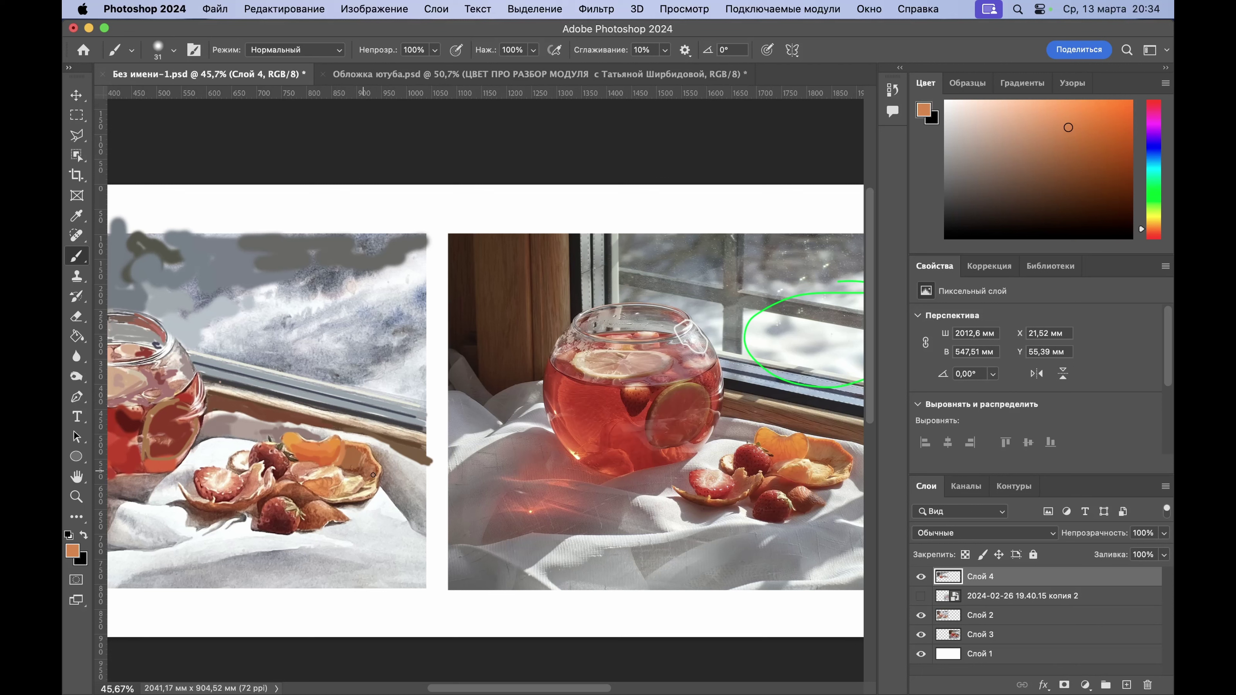
Step: Sample brownish red and rust orange from the photo's lower citrus pieces and paint their shaded parts in the painting
{"action": "left_click", "coordinate": [778, 460], "text": "alt"}
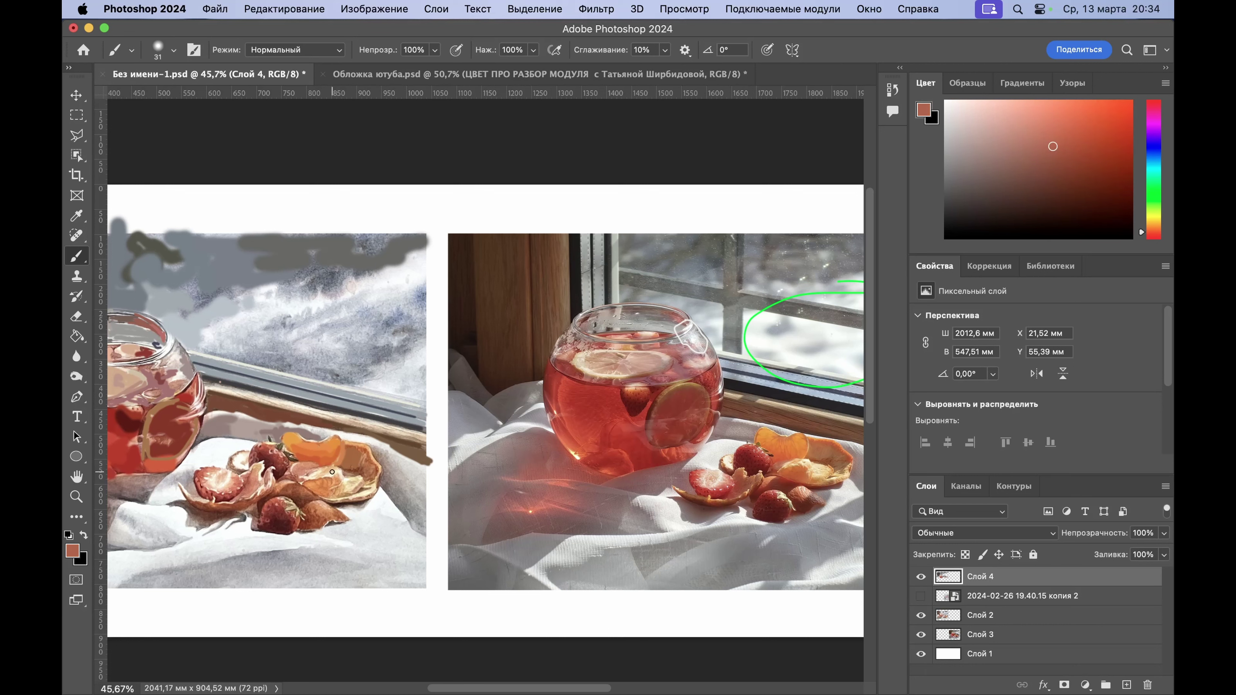
{"action": "mouse_move", "coordinate": [312, 466]}
{"action": "left_mouse_down"}
{"action": "mouse_move", "coordinate": [296, 464]}
{"action": "mouse_move", "coordinate": [315, 465]}
{"action": "left_mouse_up"}
{"action": "left_click", "coordinate": [795, 470], "text": "alt"}
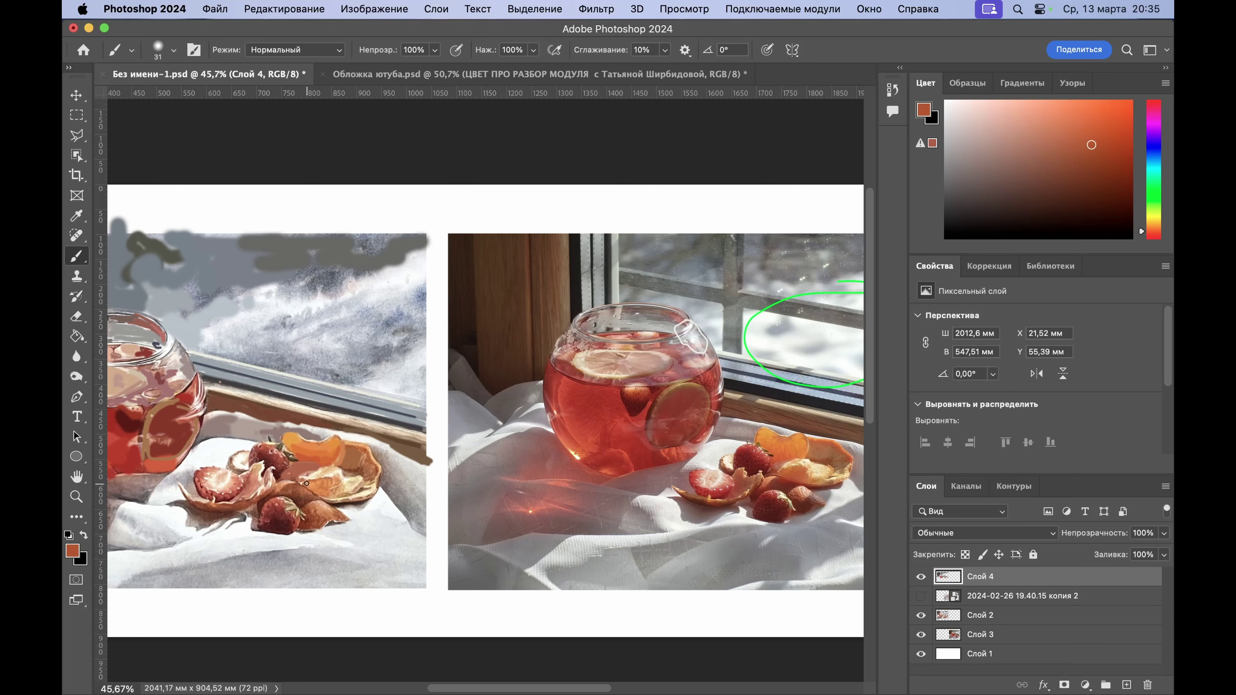
{"action": "mouse_move", "coordinate": [308, 485]}
{"action": "left_mouse_down"}
{"action": "mouse_move", "coordinate": [329, 485]}
{"action": "mouse_move", "coordinate": [322, 495]}
{"action": "mouse_move", "coordinate": [326, 477]}
{"action": "left_mouse_up"}
{"action": "left_click", "coordinate": [812, 471], "text": "alt"}
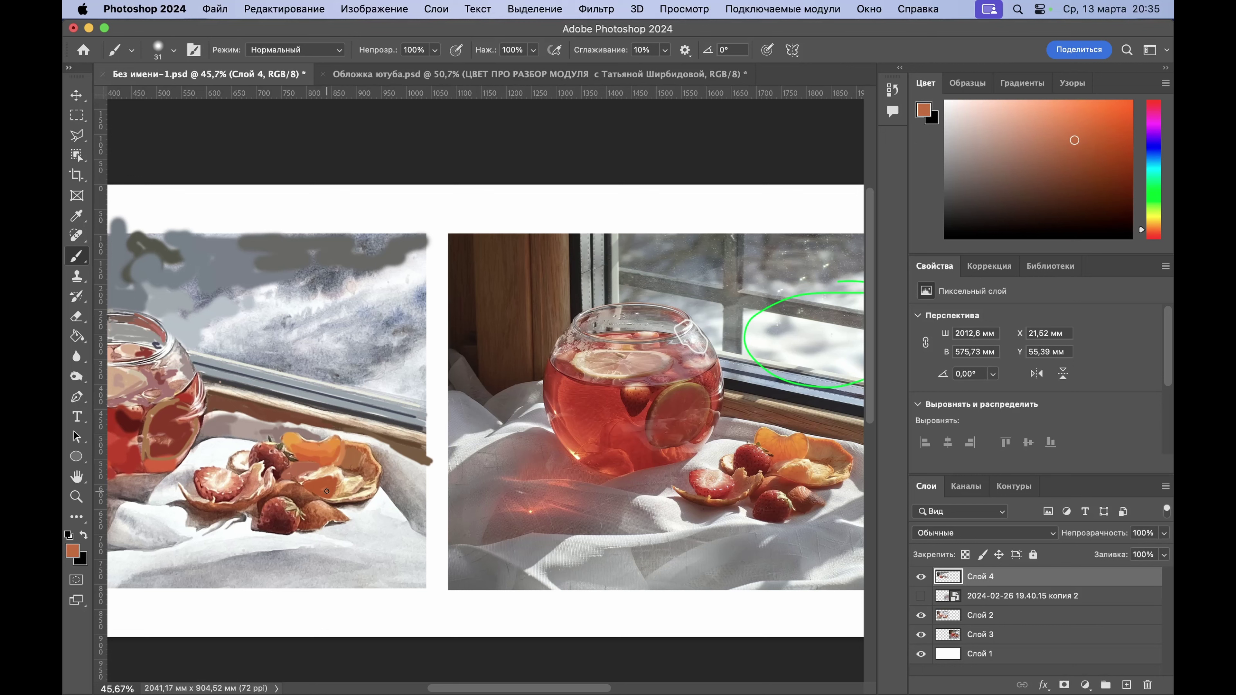
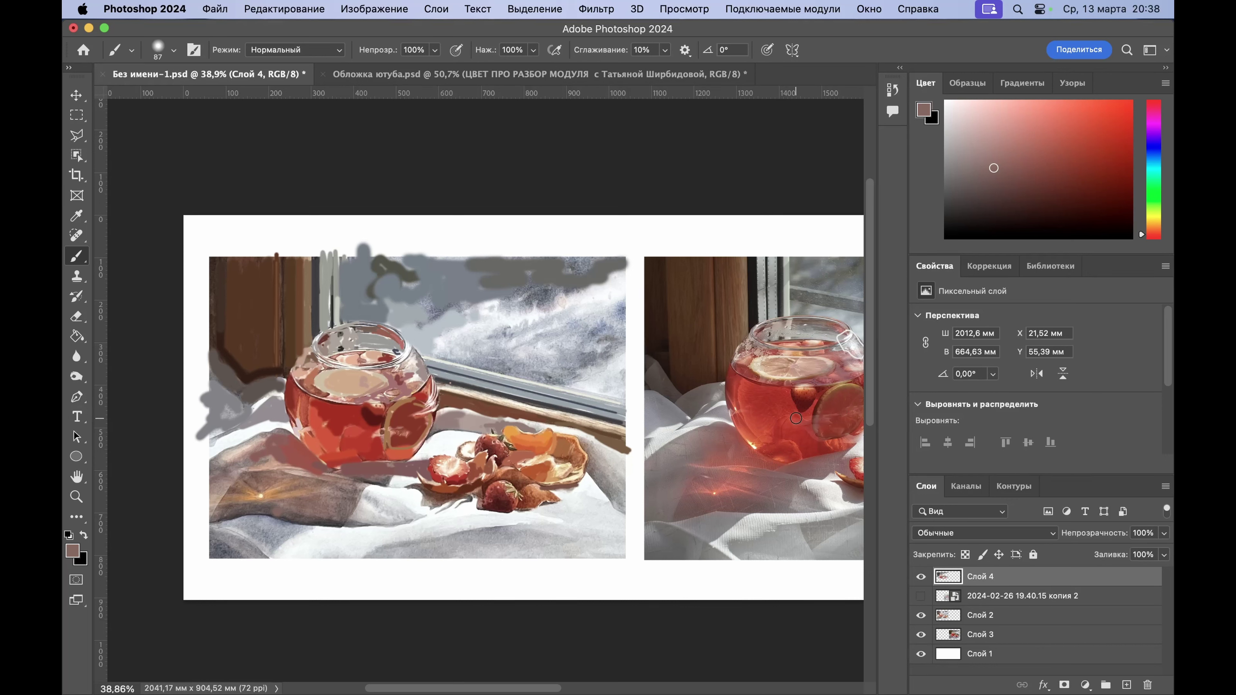
Step: Paint the shadow on the cloth below the painting's jar in brownish pink with an 87 px brush
{"action": "mouse_move", "coordinate": [319, 512]}
{"action": "left_mouse_down"}
{"action": "mouse_move", "coordinate": [293, 505]}
{"action": "mouse_move", "coordinate": [323, 486]}
{"action": "mouse_move", "coordinate": [358, 488]}
{"action": "mouse_move", "coordinate": [347, 508]}
{"action": "mouse_move", "coordinate": [361, 488]}
{"action": "mouse_move", "coordinate": [322, 493]}
{"action": "left_mouse_up"}
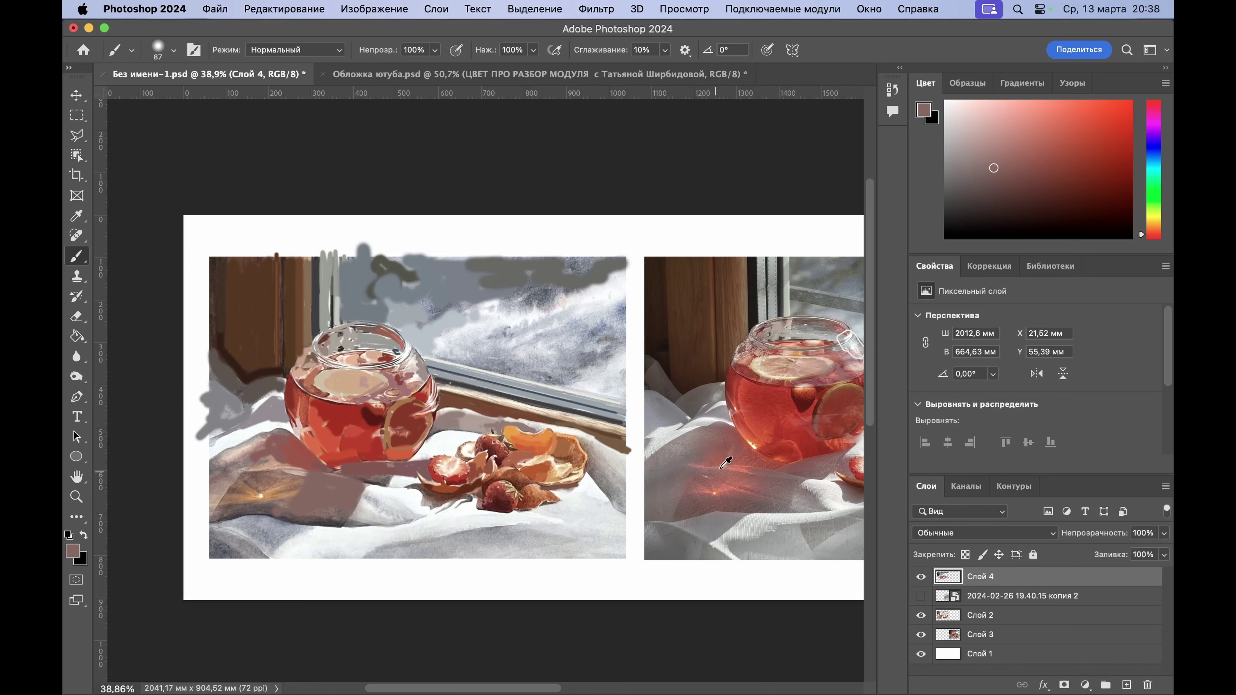
Step: Sample dusty red and brown tones from the photo's cloth shadow and repaint the reddish shadow beside the painting's jar
{"action": "left_click", "coordinate": [722, 453], "text": "alt"}
{"action": "mouse_move", "coordinate": [246, 460]}
{"action": "left_mouse_down"}
{"action": "mouse_move", "coordinate": [281, 460]}
{"action": "mouse_move", "coordinate": [247, 464]}
{"action": "mouse_move", "coordinate": [307, 465]}
{"action": "left_mouse_up"}
{"action": "left_click", "coordinate": [715, 473], "text": "alt"}
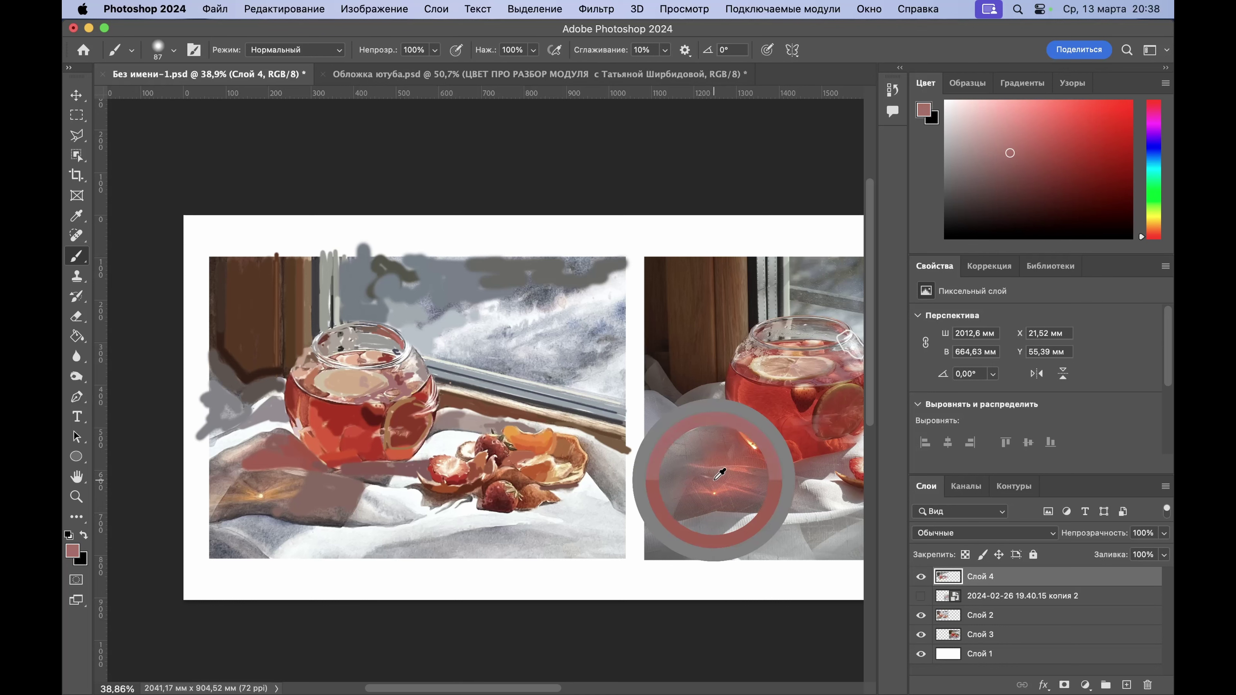
{"action": "left_click_drag", "start_coordinate": [248, 478], "coordinate": [292, 474]}
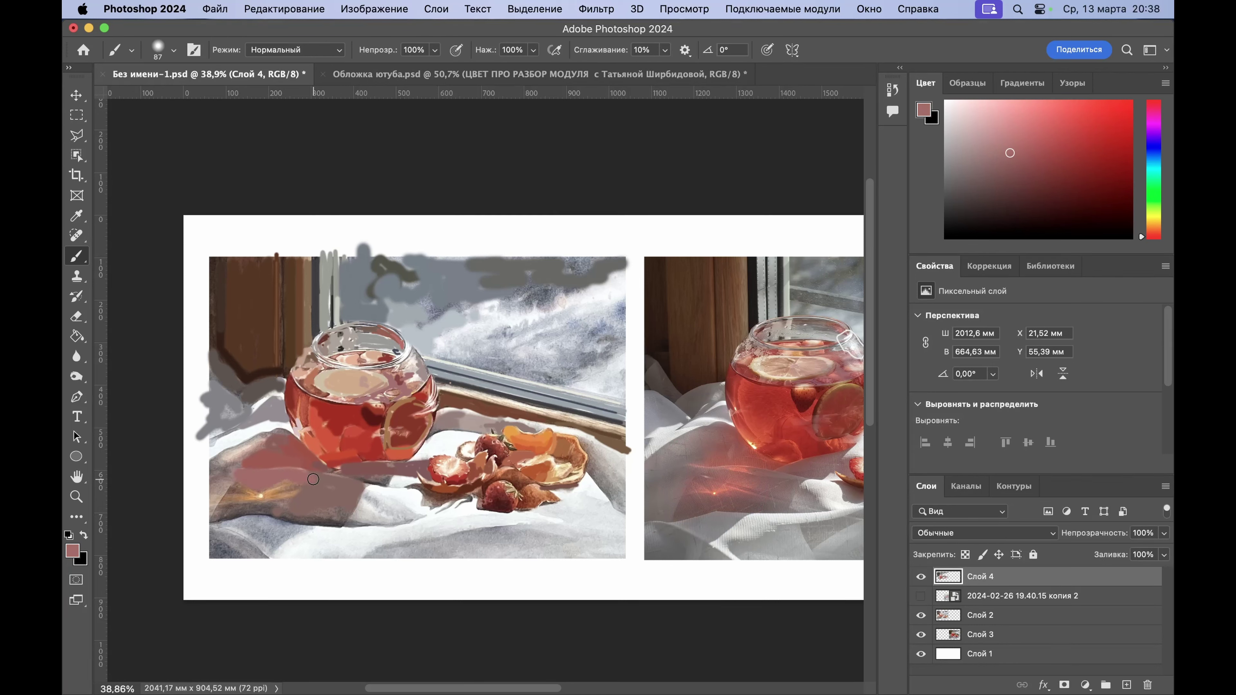
{"action": "left_click", "coordinate": [706, 505], "text": "alt"}
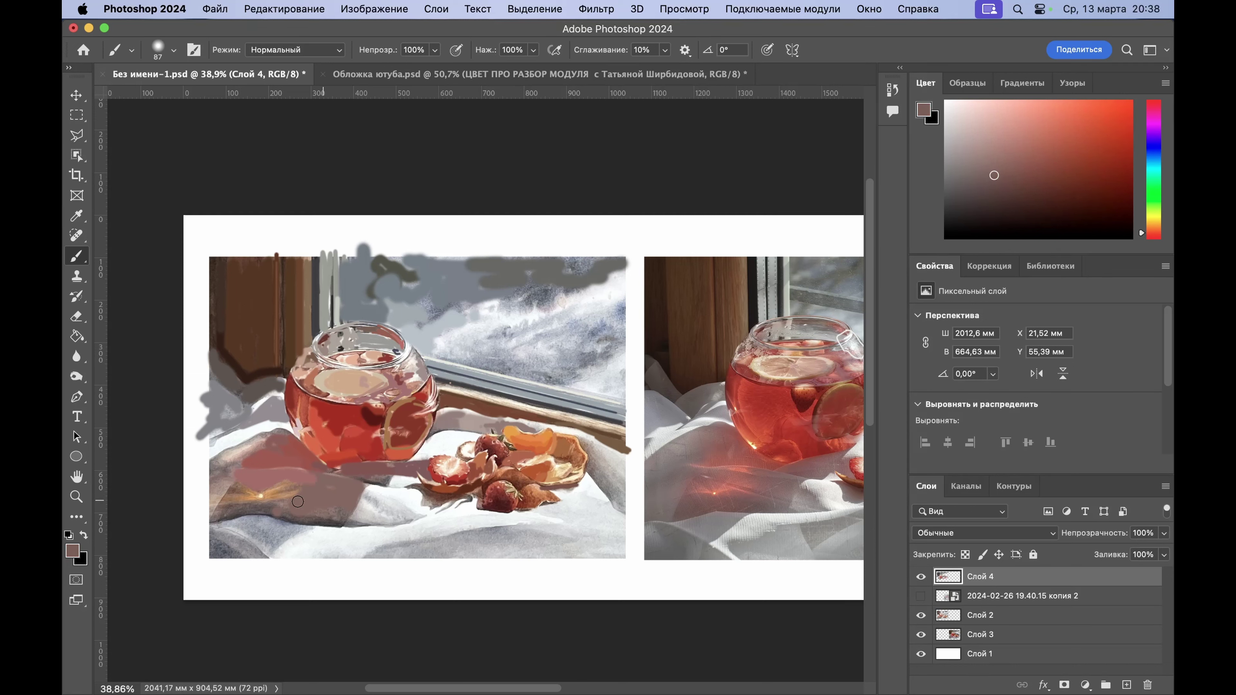
{"action": "mouse_move", "coordinate": [223, 515]}
{"action": "left_mouse_down"}
{"action": "mouse_move", "coordinate": [284, 506]}
{"action": "mouse_move", "coordinate": [287, 522]}
{"action": "mouse_move", "coordinate": [341, 520]}
{"action": "mouse_move", "coordinate": [333, 500]}
{"action": "mouse_move", "coordinate": [309, 506]}
{"action": "left_mouse_up"}
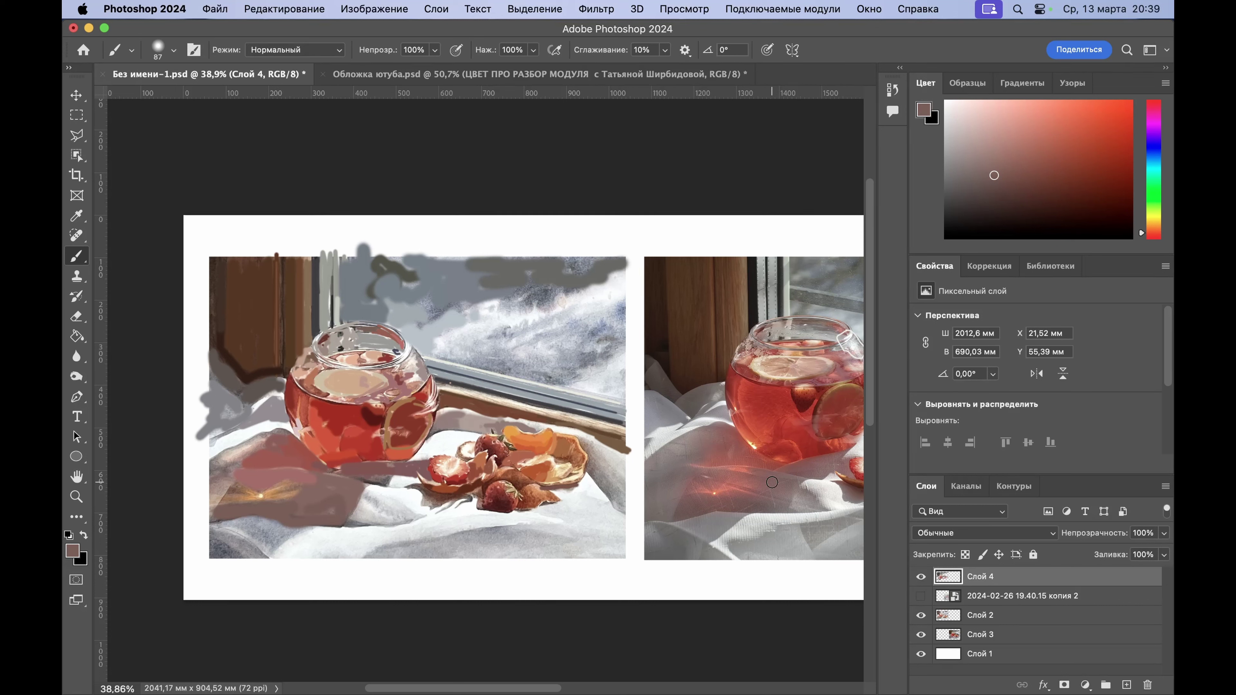
Step: Sample the shadow tone below the photo's jar and compare the repainted shadow with the original by hiding and reshowing Слой 4
{"action": "left_click", "coordinate": [801, 474], "text": "alt"}
{"action": "left_click", "coordinate": [920, 578]}
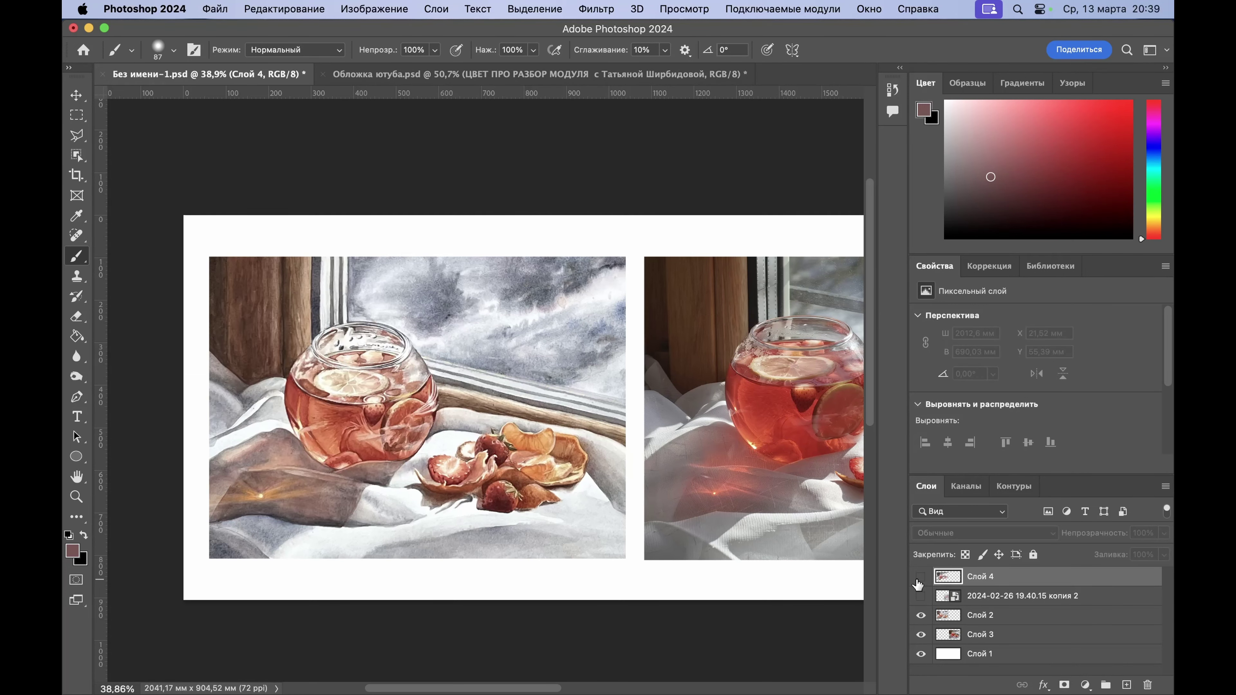
{"action": "left_click", "coordinate": [919, 579]}
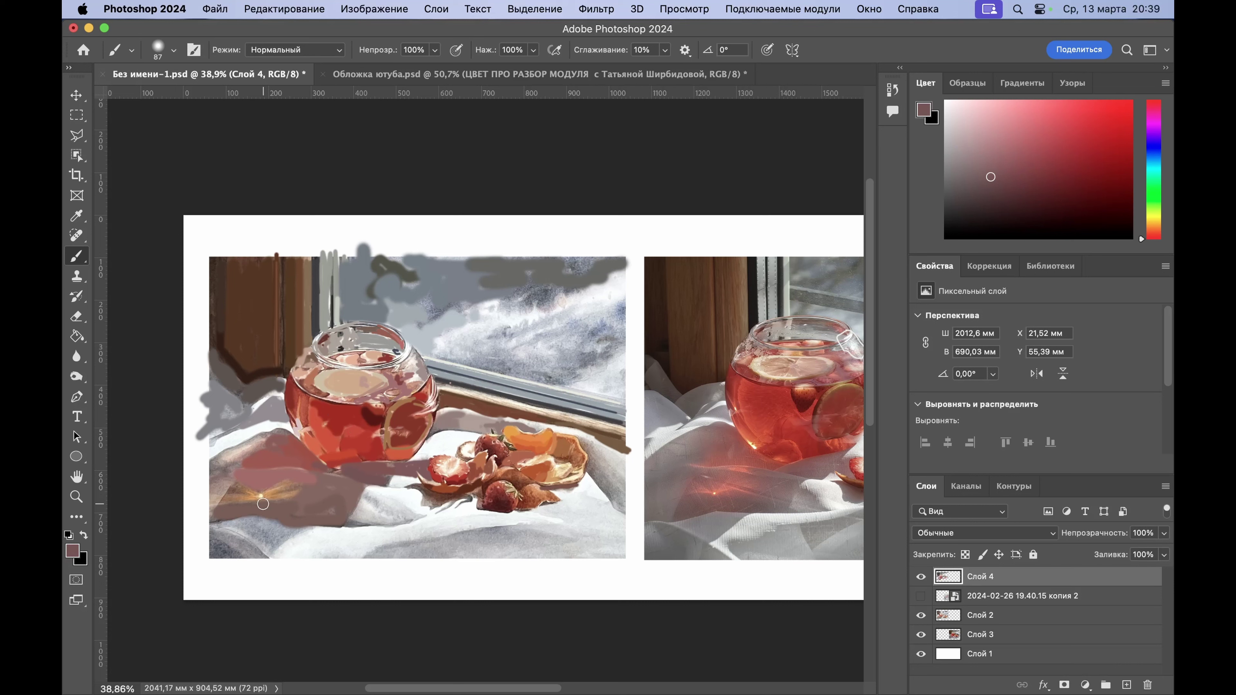
Step: Sample muted red, greyish pink and grey from the photo's cloth and paint the outer left part of the painting's shadow
{"action": "left_click", "coordinate": [701, 483], "text": "alt"}
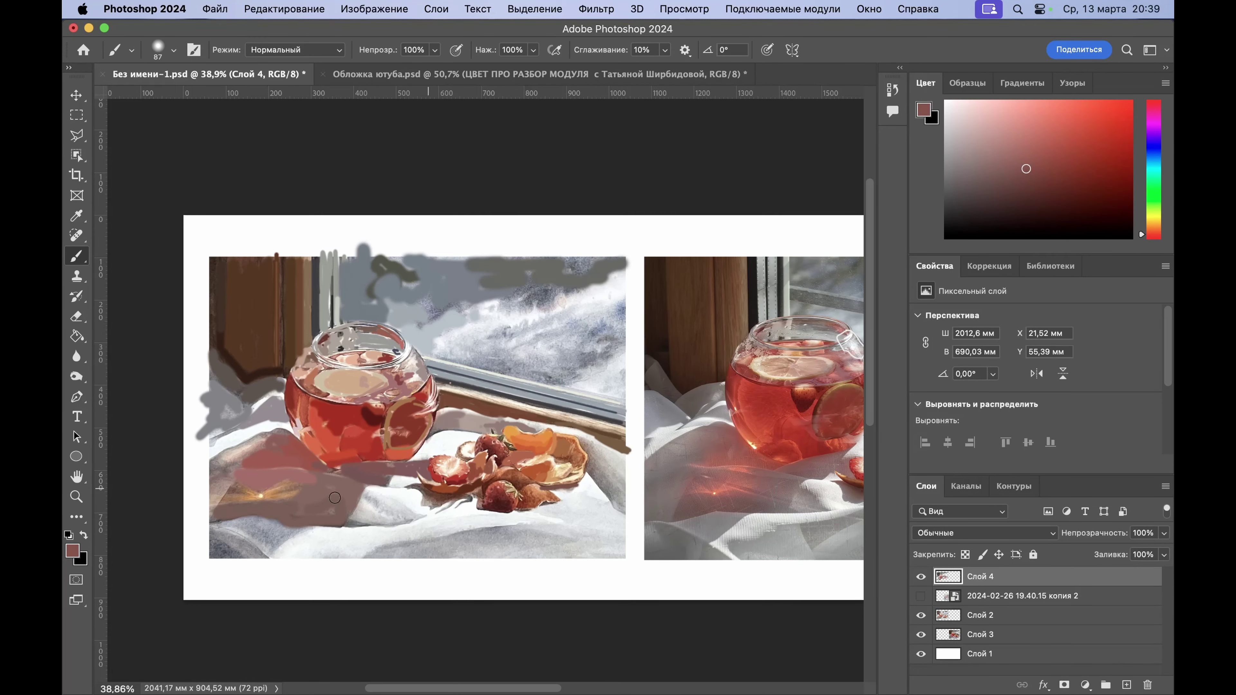
{"action": "left_click_drag", "start_coordinate": [242, 487], "coordinate": [234, 486]}
{"action": "left_click", "coordinate": [663, 480], "text": "alt"}
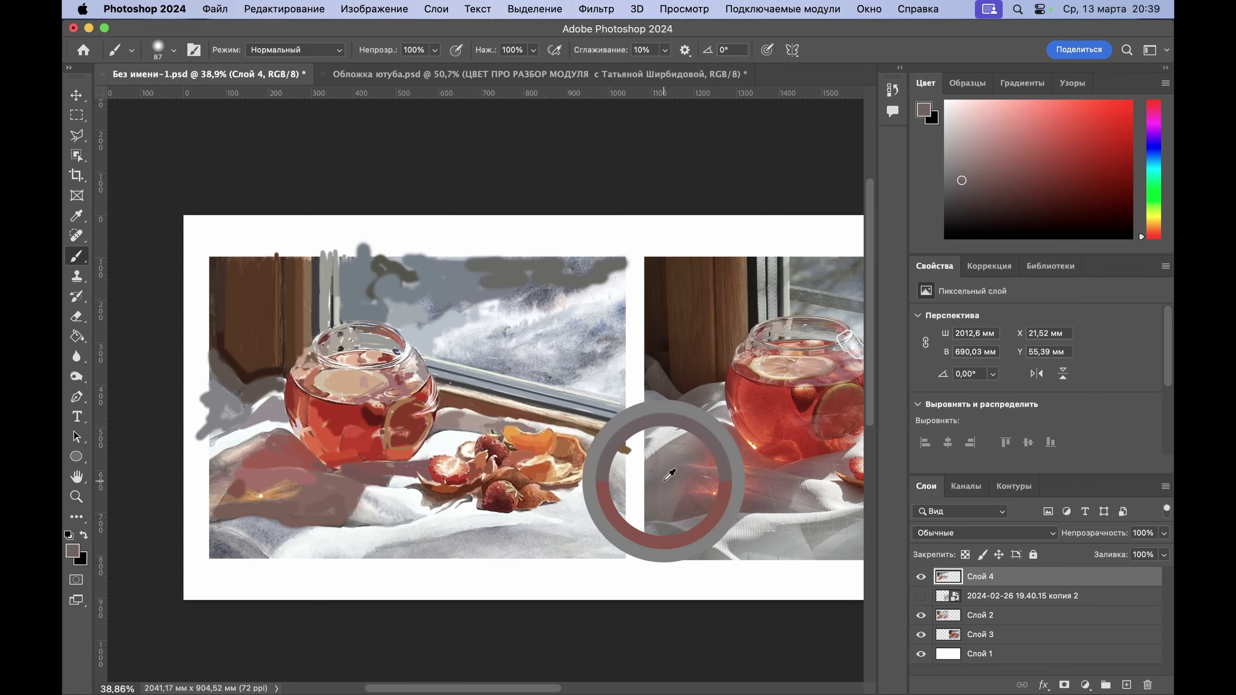
{"action": "mouse_move", "coordinate": [218, 481]}
{"action": "left_mouse_down"}
{"action": "mouse_move", "coordinate": [225, 474]}
{"action": "mouse_move", "coordinate": [214, 505]}
{"action": "mouse_move", "coordinate": [230, 451]}
{"action": "mouse_move", "coordinate": [221, 462]}
{"action": "mouse_move", "coordinate": [234, 464]}
{"action": "left_mouse_up"}
{"action": "left_click", "coordinate": [680, 449], "text": "alt"}
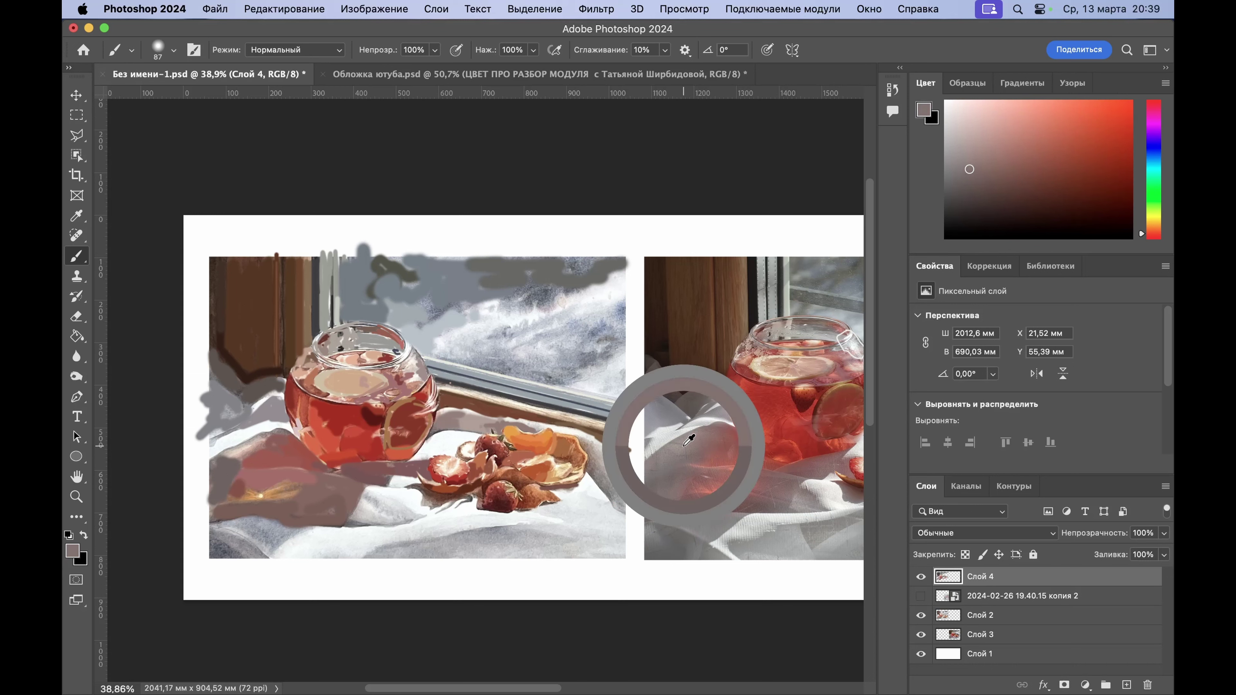
{"action": "left_click_drag", "start_coordinate": [680, 448], "coordinate": [677, 449]}
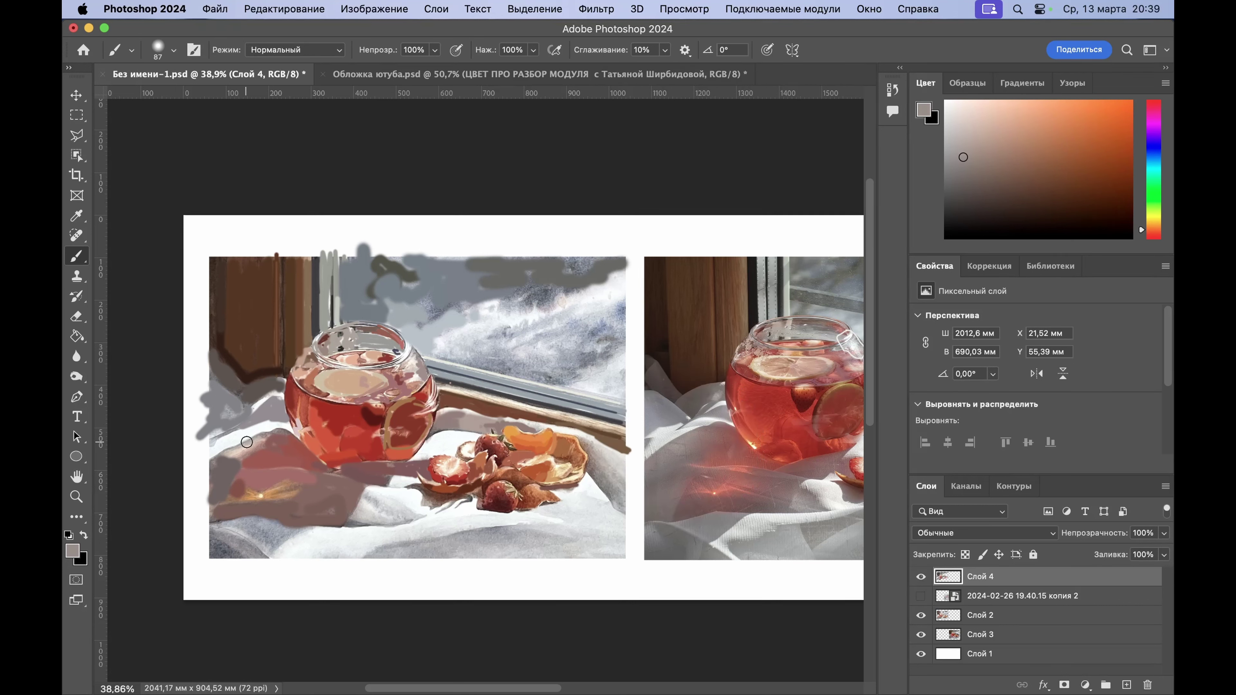
{"action": "mouse_move", "coordinate": [247, 442]}
{"action": "left_mouse_down"}
{"action": "mouse_move", "coordinate": [263, 440]}
{"action": "mouse_move", "coordinate": [232, 458]}
{"action": "left_mouse_up"}
{"action": "left_click", "coordinate": [724, 517], "text": "alt"}
{"action": "mouse_move", "coordinate": [233, 519]}
{"action": "left_mouse_down"}
{"action": "mouse_move", "coordinate": [219, 528]}
{"action": "mouse_move", "coordinate": [260, 528]}
{"action": "mouse_move", "coordinate": [240, 530]}
{"action": "mouse_move", "coordinate": [261, 545]}
{"action": "mouse_move", "coordinate": [281, 536]}
{"action": "mouse_move", "coordinate": [231, 517]}
{"action": "left_mouse_up"}
Step: Paint the right end of the painting's cloth shadow in mauve-grey and lighter pinkish grey sampled from the photo
{"action": "scroll", "coordinate": [437, 503], "scroll_direction": "right", "scroll_amount": 3}
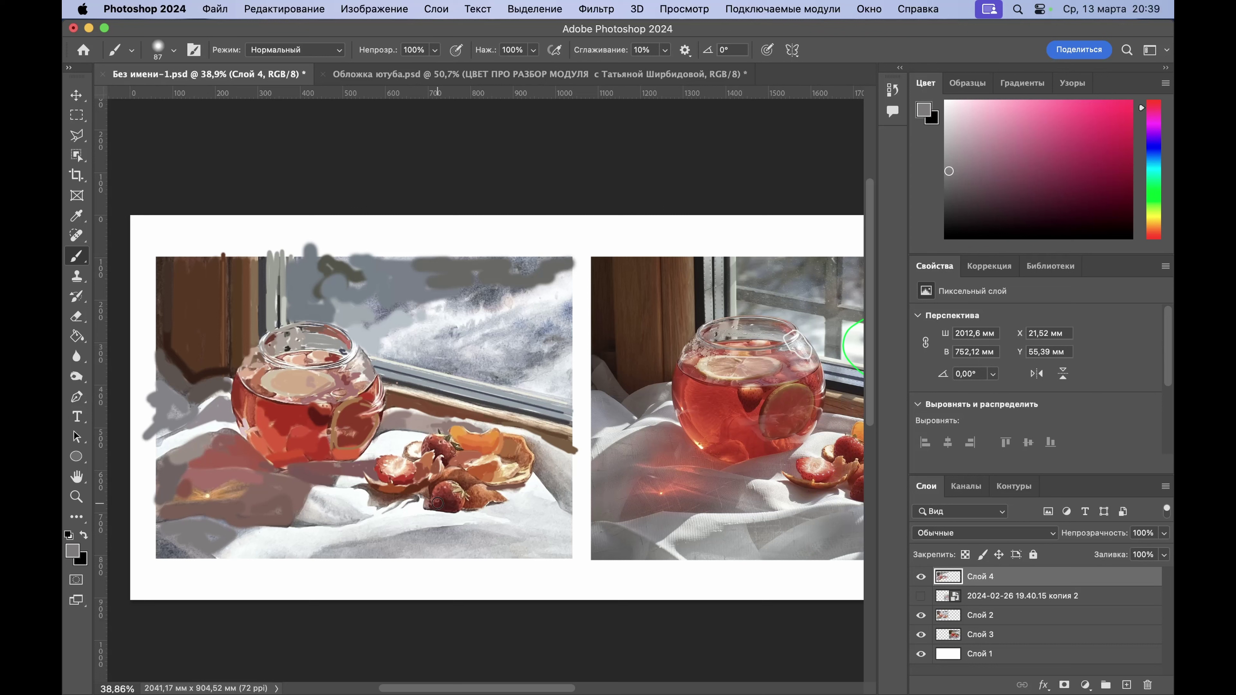
{"action": "left_click", "coordinate": [756, 493], "text": "alt"}
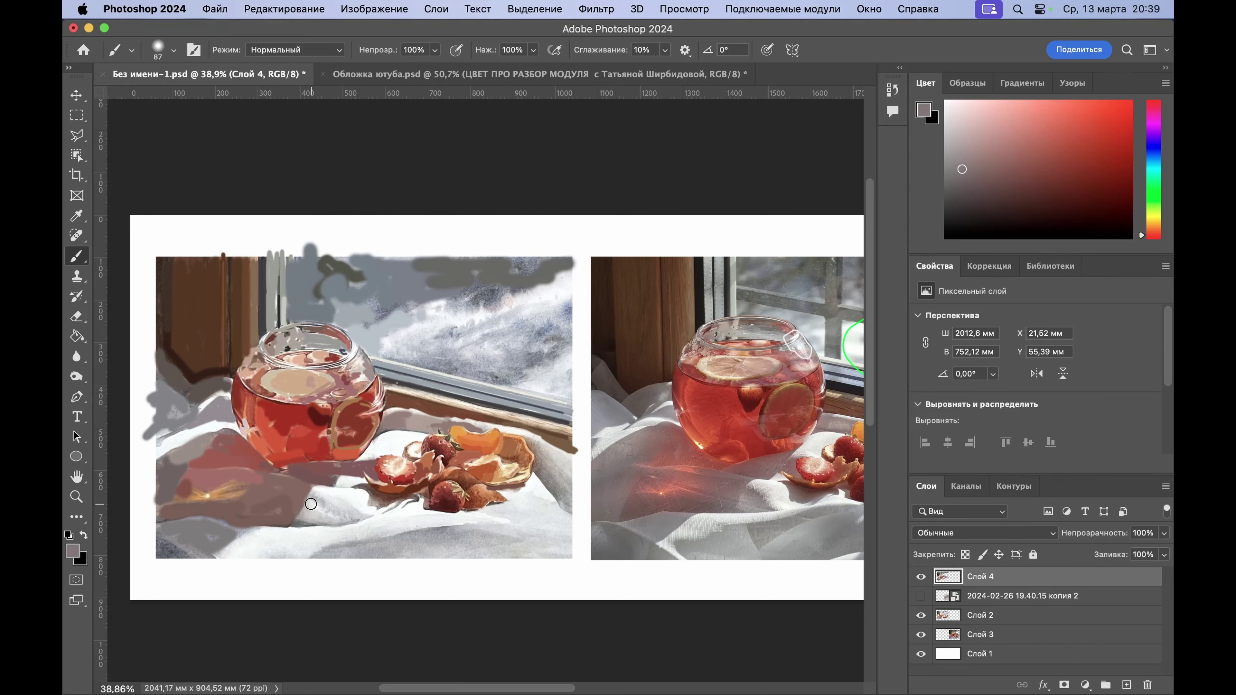
{"action": "mouse_move", "coordinate": [311, 499]}
{"action": "left_mouse_down"}
{"action": "mouse_move", "coordinate": [352, 516]}
{"action": "mouse_move", "coordinate": [303, 513]}
{"action": "mouse_move", "coordinate": [324, 511]}
{"action": "left_mouse_up"}
{"action": "left_click", "coordinate": [745, 504], "text": "alt"}
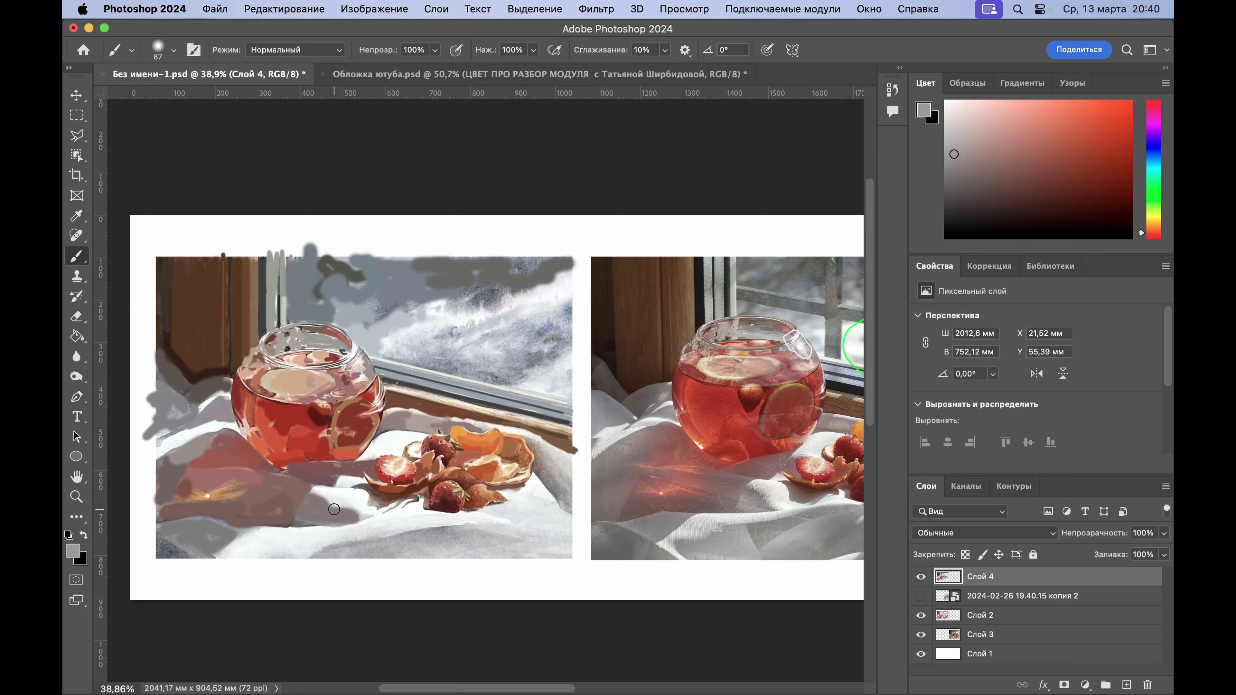
{"action": "left_click_drag", "start_coordinate": [300, 517], "coordinate": [327, 516]}
Step: Set the brush to 28 px and paint the coral and red light streaks in the cloth shadow with sampled photo colours
{"action": "left_click", "coordinate": [687, 469], "text": "alt"}
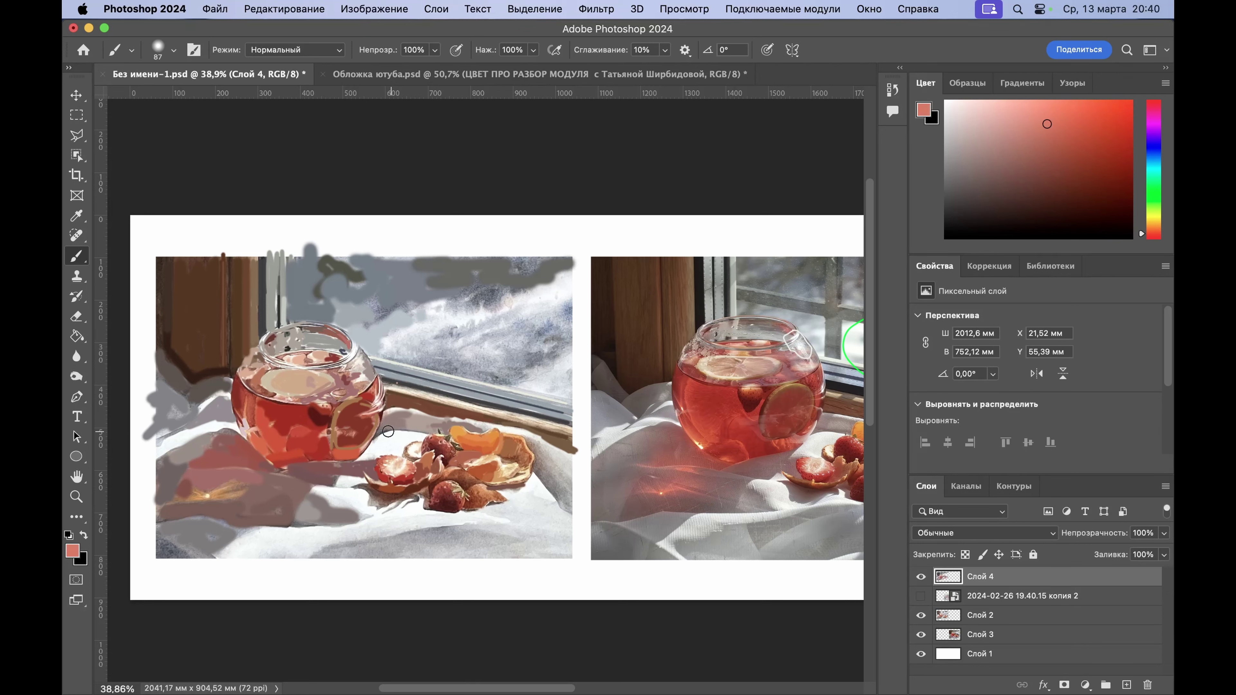
{"action": "right_click", "coordinate": [224, 478]}
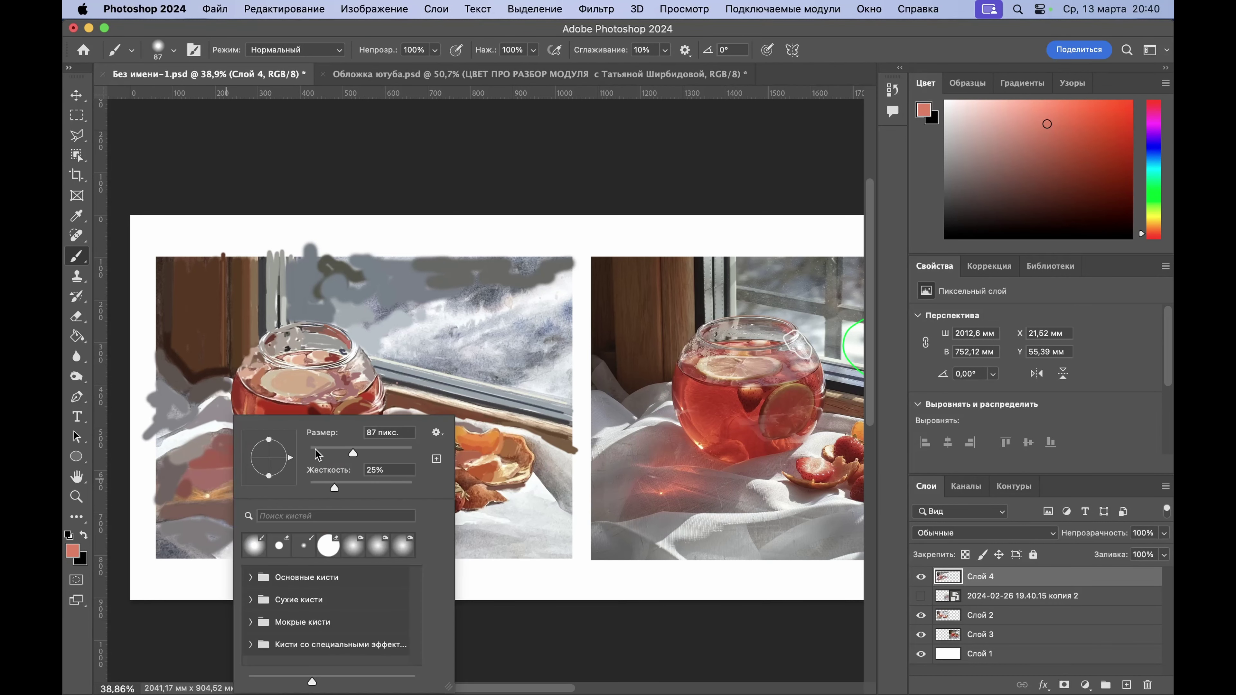
{"action": "left_click", "coordinate": [318, 449]}
{"action": "left_click", "coordinate": [230, 469]}
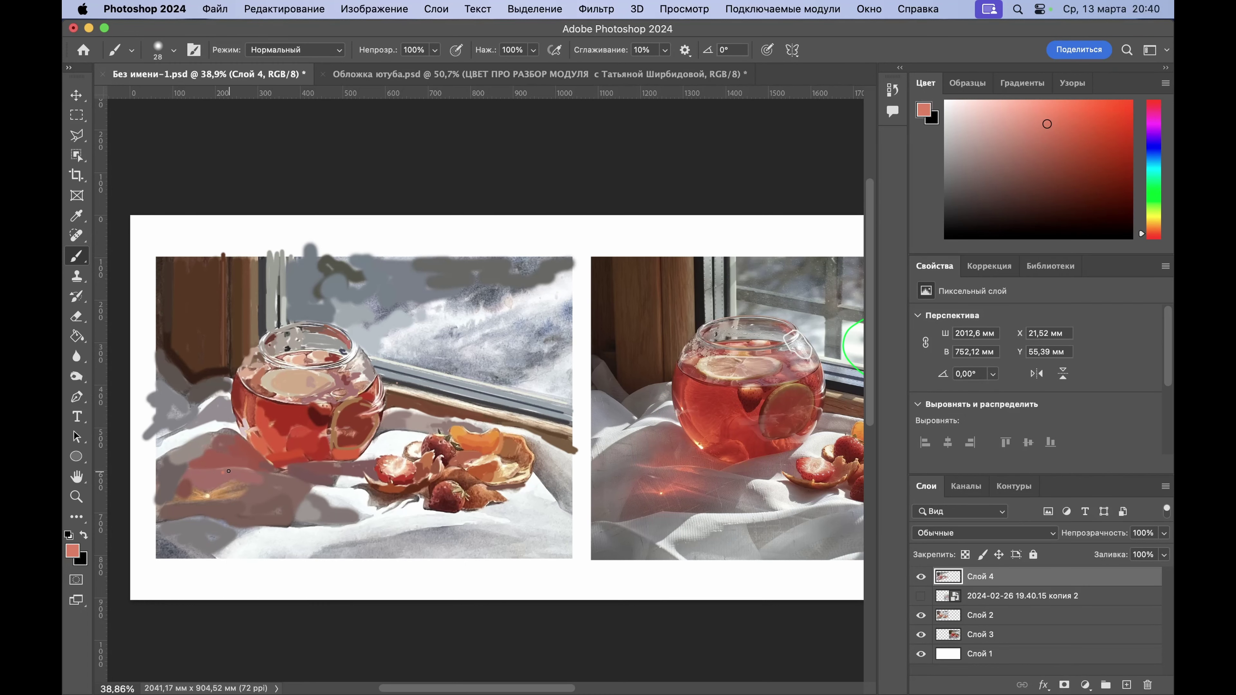
{"action": "left_click_drag", "start_coordinate": [240, 471], "coordinate": [255, 475]}
{"action": "left_click", "coordinate": [661, 457], "text": "alt"}
{"action": "left_click", "coordinate": [671, 488], "text": "alt"}
{"action": "mouse_move", "coordinate": [220, 487]}
{"action": "left_mouse_down"}
{"action": "mouse_move", "coordinate": [238, 487]}
{"action": "mouse_move", "coordinate": [214, 499]}
{"action": "left_mouse_up"}
{"action": "left_click", "coordinate": [652, 482], "text": "alt"}
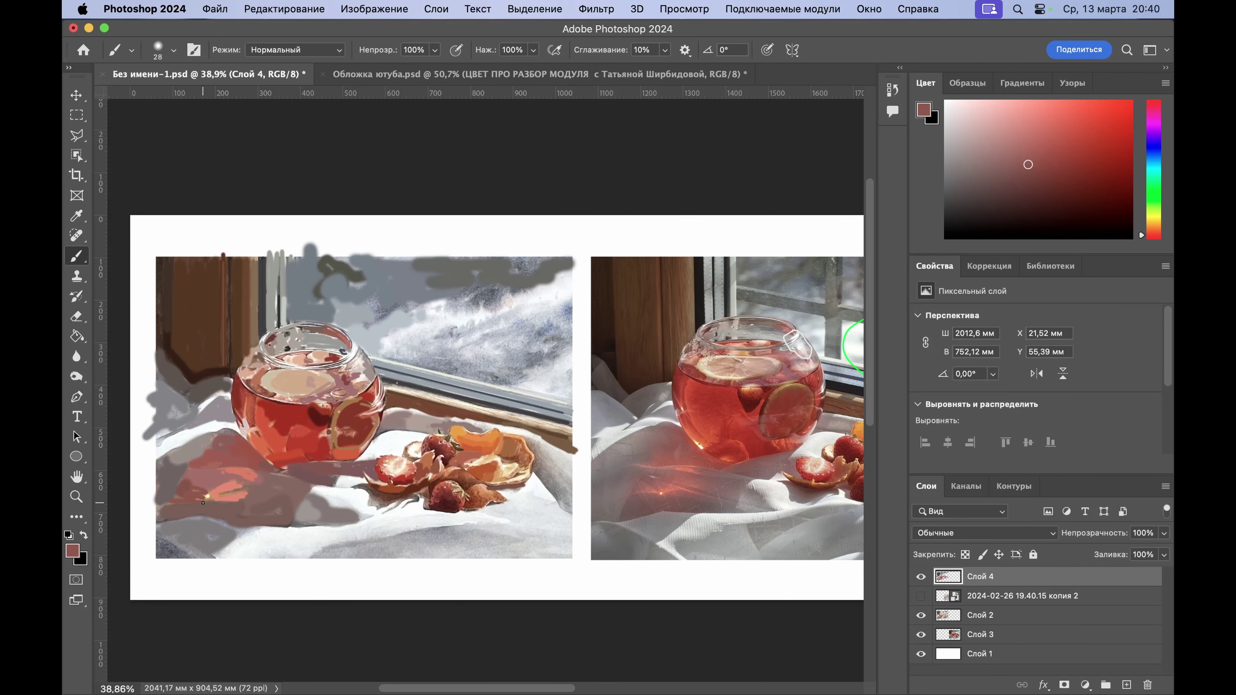
Step: Sample light orange, white and orange-red from the photo's jar and touch up the glints low on the painting's jar
{"action": "scroll", "coordinate": [201, 500], "scroll_direction": "left", "scroll_amount": 10}
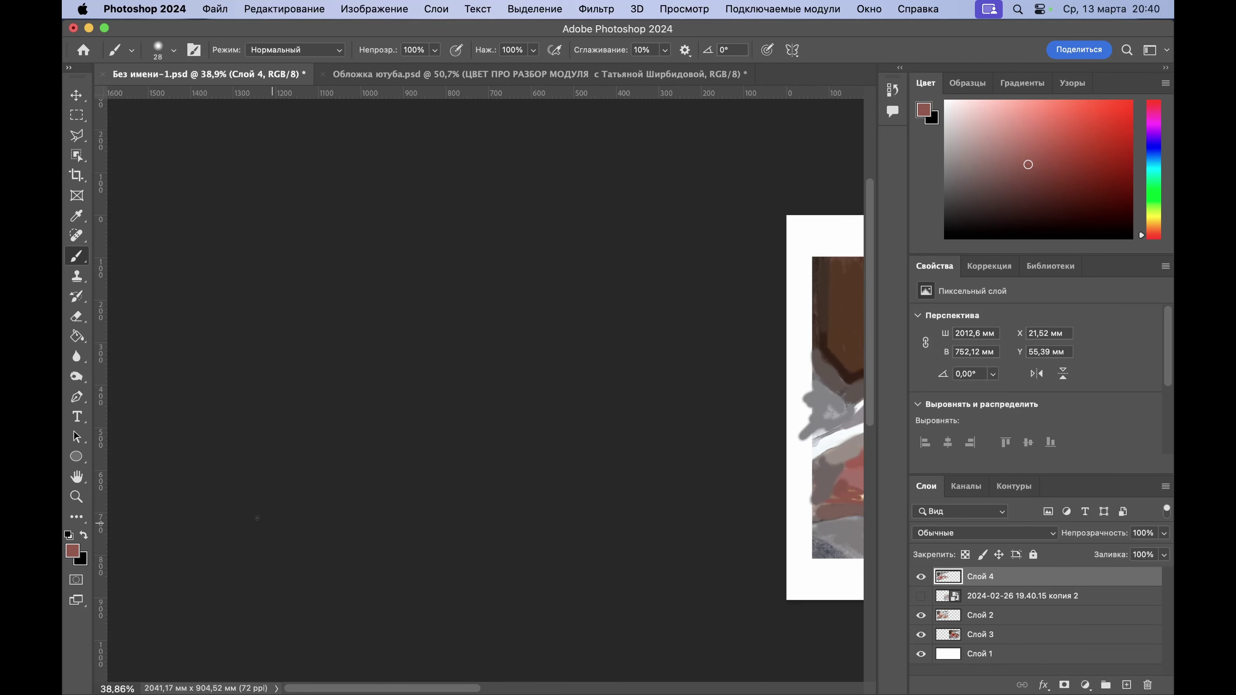
{"action": "scroll", "coordinate": [190, 510], "scroll_direction": "right", "scroll_amount": 15}
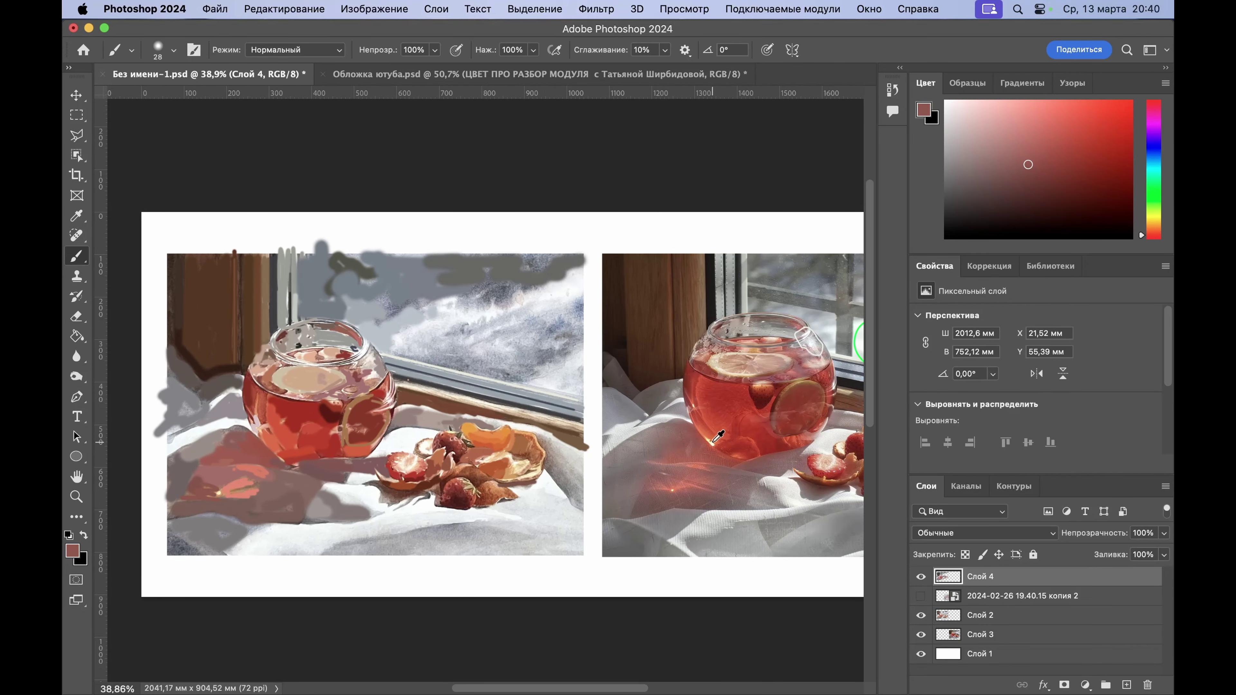
{"action": "mouse_move", "coordinate": [708, 441]}
{"action": "left_mouse_down", "text": "alt"}
{"action": "mouse_move", "coordinate": [708, 453]}
{"action": "mouse_move", "coordinate": [708, 442]}
{"action": "left_mouse_up", "text": "alt"}
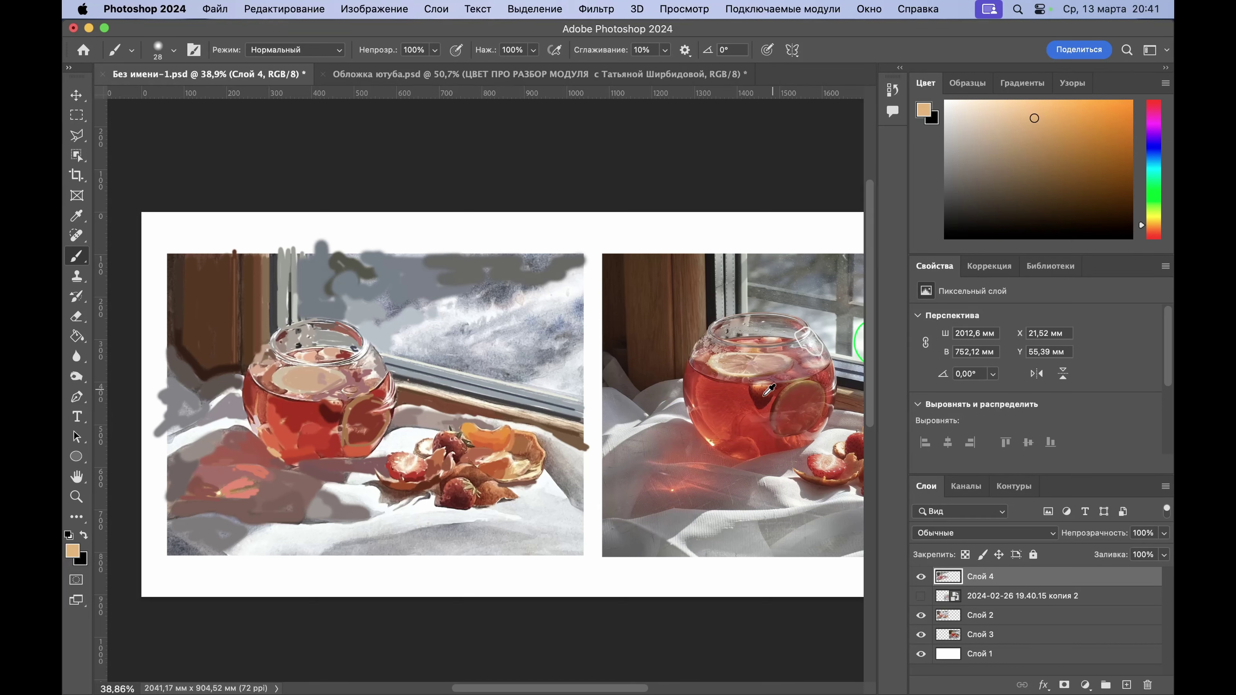
{"action": "left_click_drag", "start_coordinate": [719, 437], "coordinate": [712, 443], "text": "alt"}
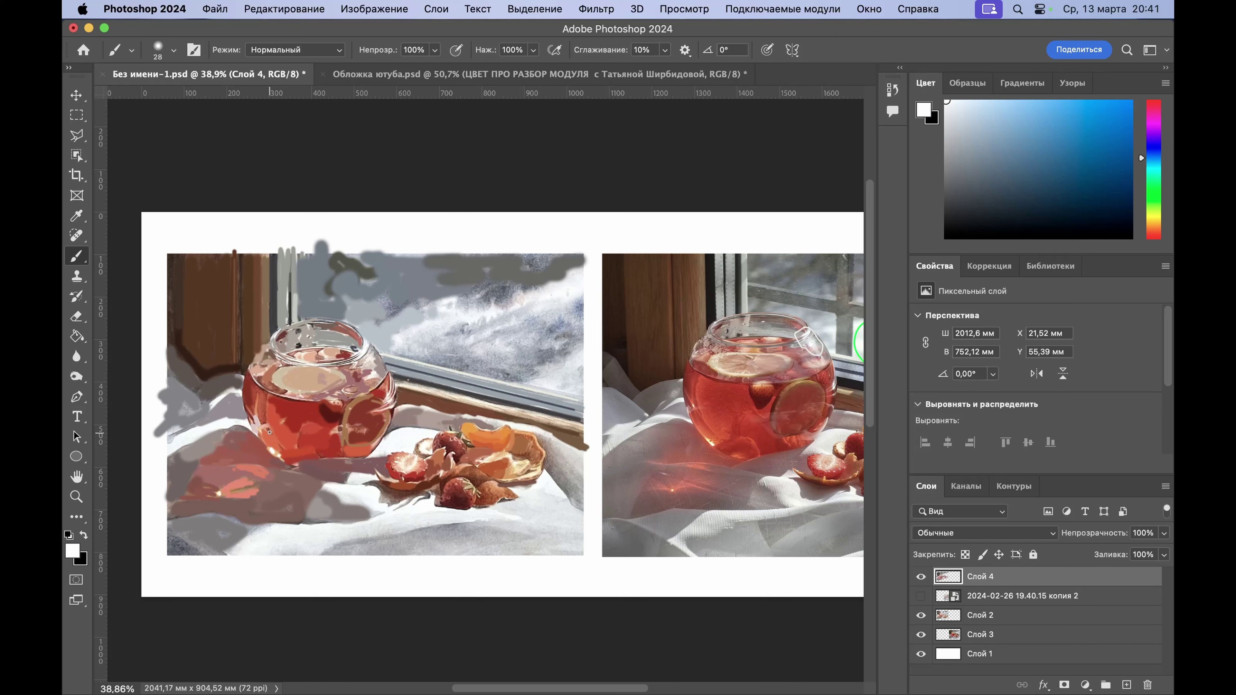
{"action": "left_click", "coordinate": [701, 430], "text": "alt"}
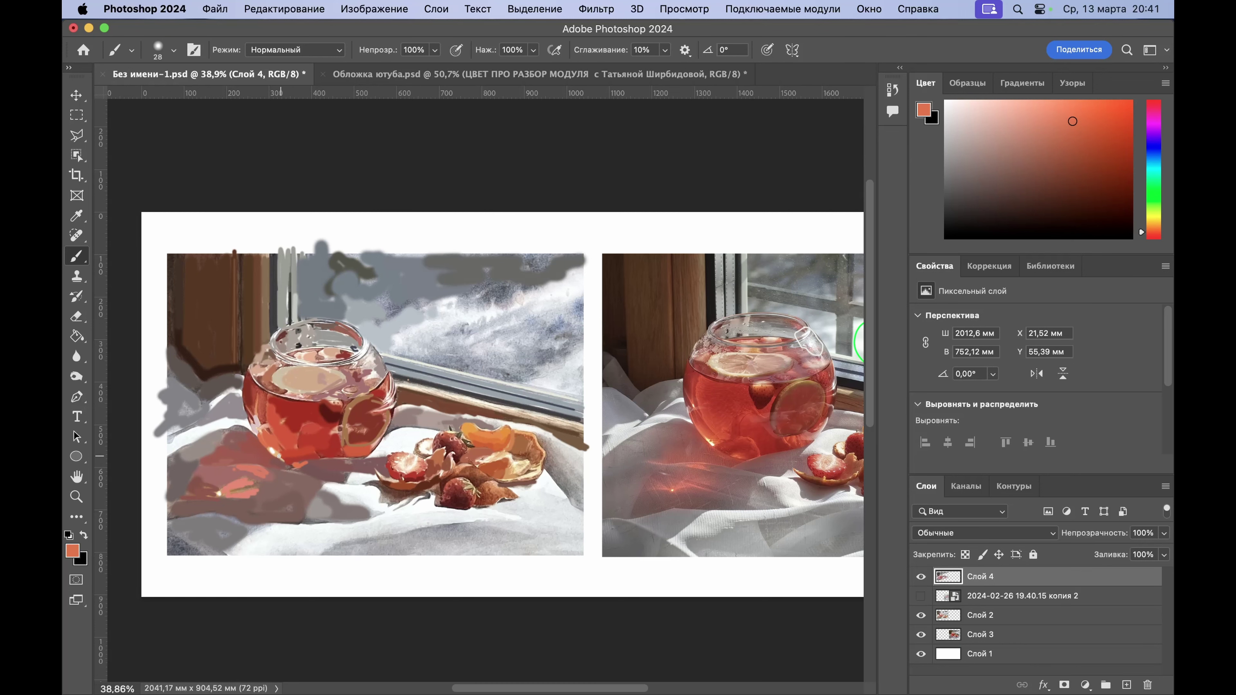
Step: Compare the repainted version with the original painting and the photo by hiding and reshowing Слой 4
{"action": "scroll", "coordinate": [314, 503], "scroll_direction": "right", "scroll_amount": 3}
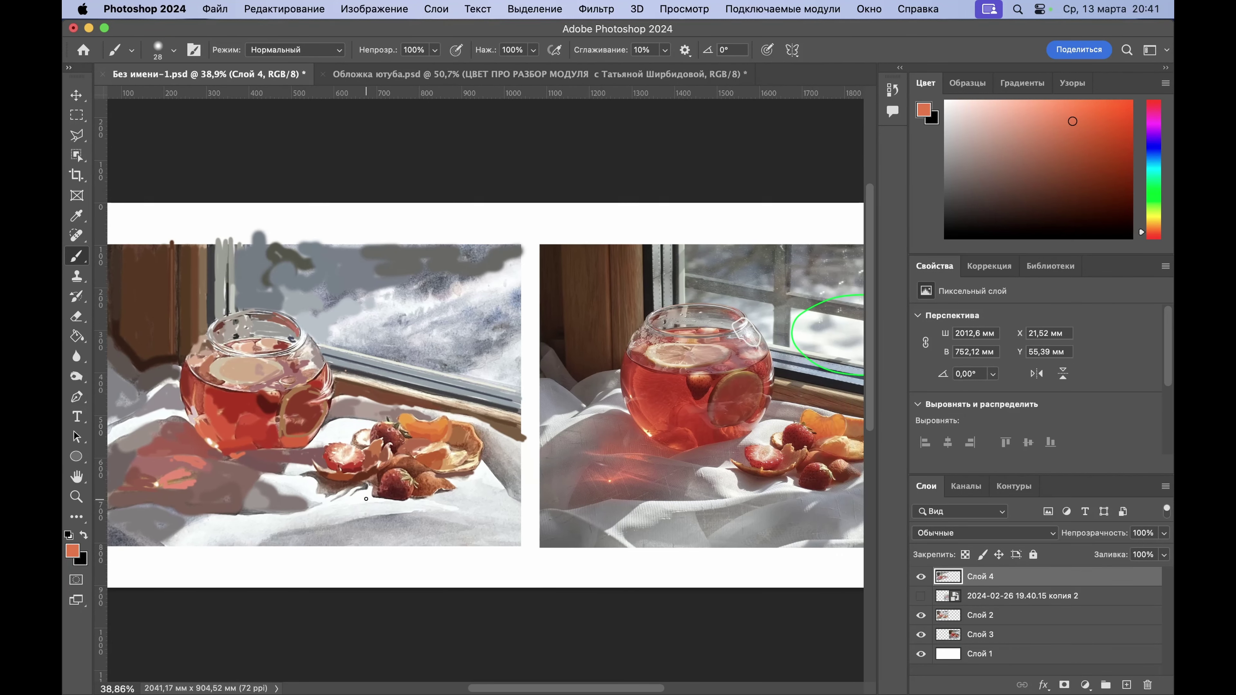
{"action": "left_click", "coordinate": [920, 577]}
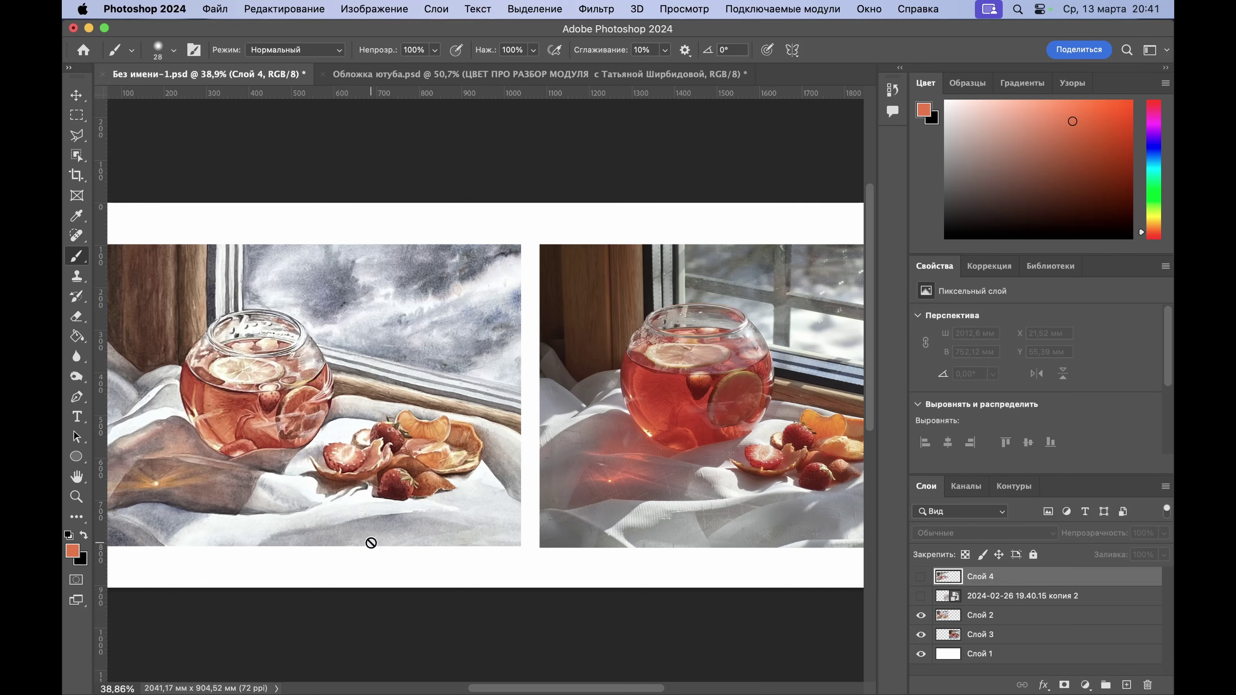
{"action": "left_click", "coordinate": [921, 577]}
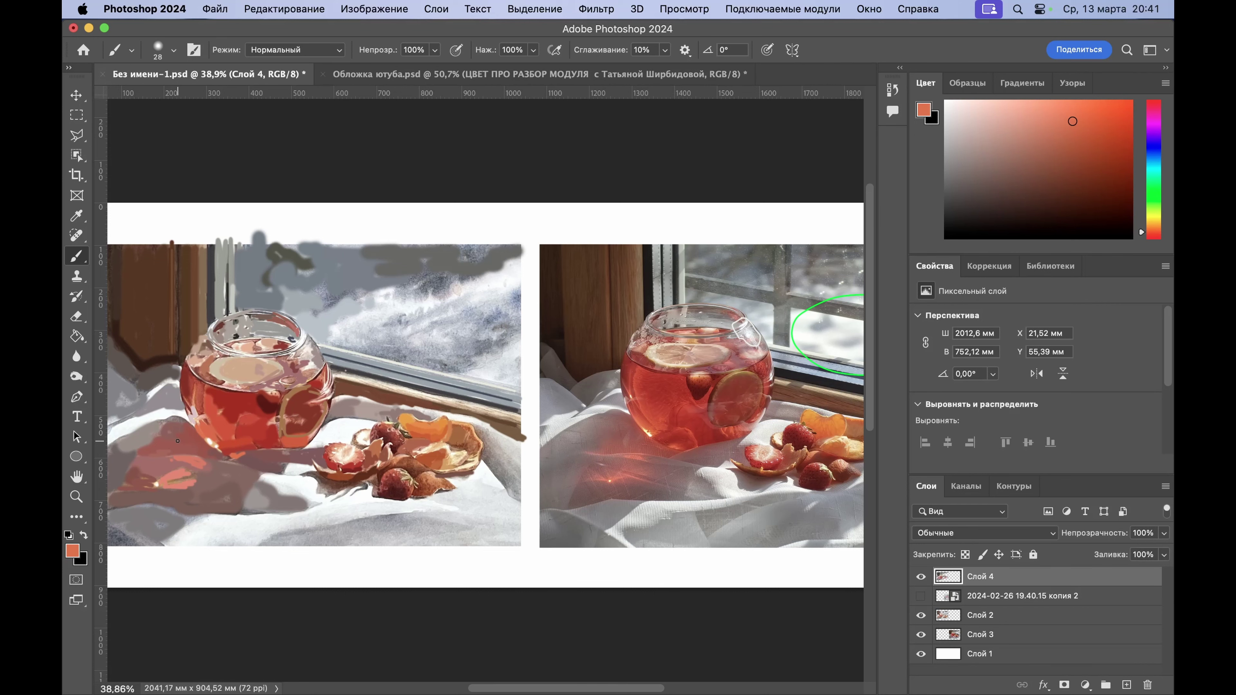
{"action": "scroll", "coordinate": [177, 441], "scroll_direction": "down", "scroll_amount": 1}
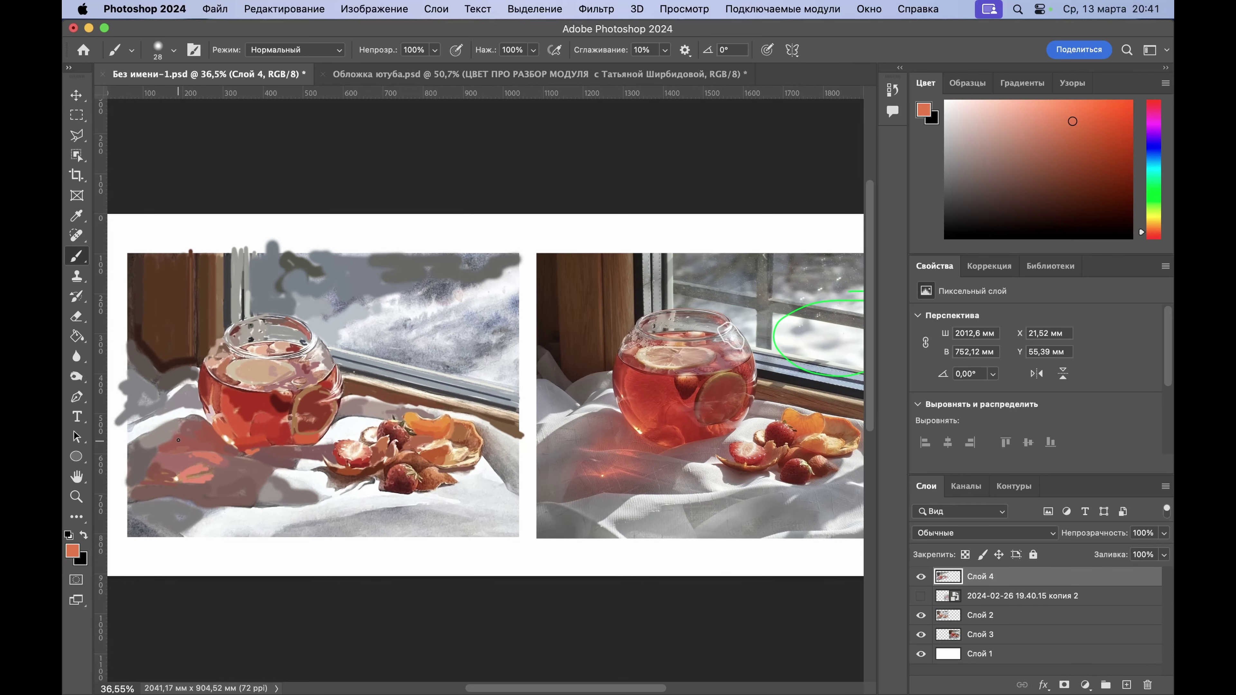
{"action": "scroll", "coordinate": [204, 419], "scroll_direction": "down", "scroll_amount": 1}
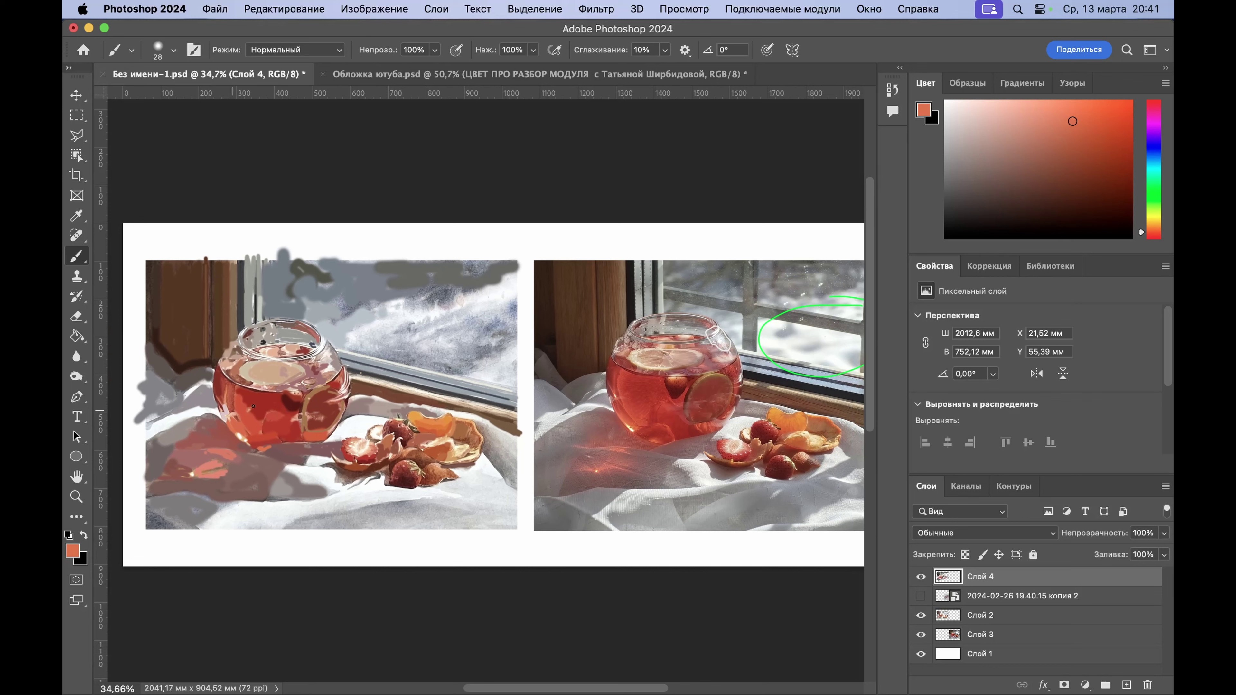
Step: Set the brush to 123 px and paint the cloth folds along the painting's bottom edge in greys sampled from the photo
{"action": "right_click", "coordinate": [523, 414]}
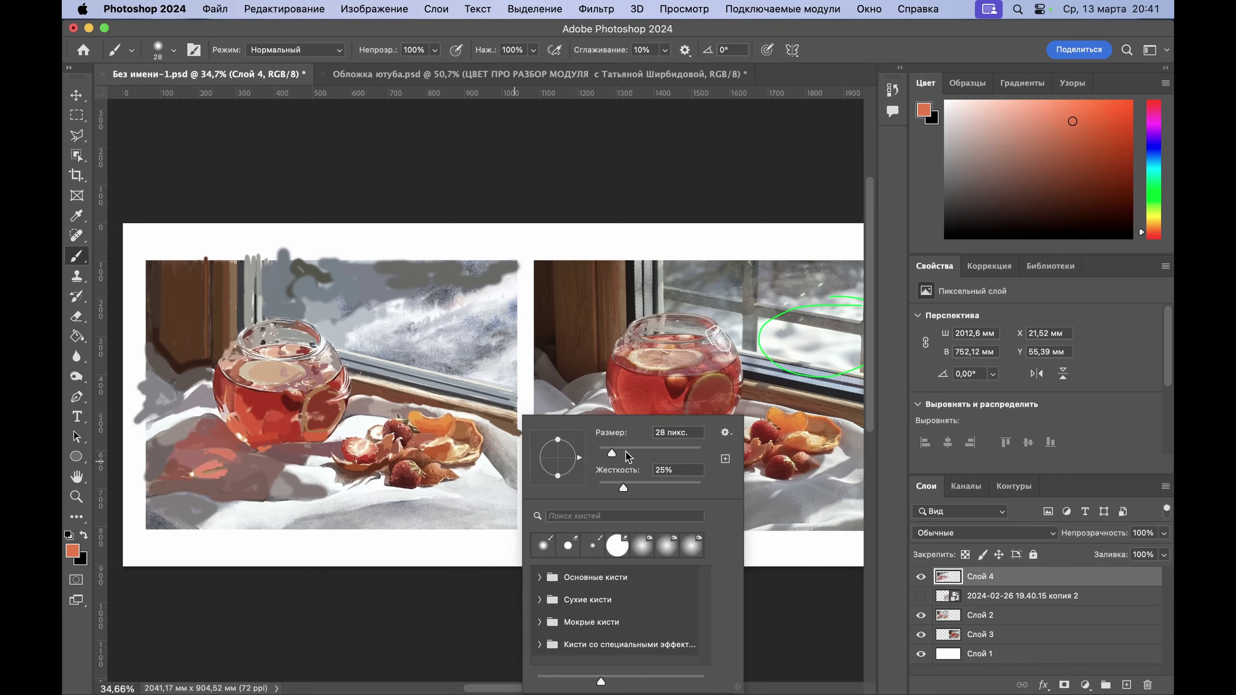
{"action": "left_click", "coordinate": [800, 469], "text": "alt"}
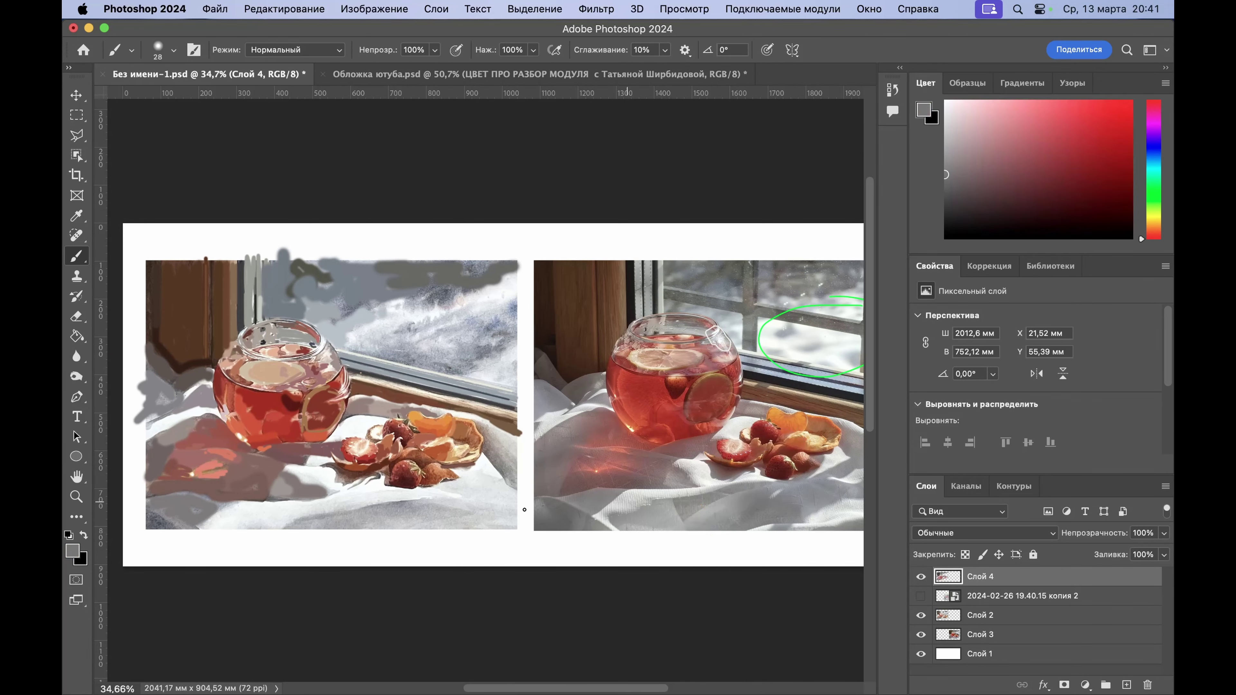
{"action": "right_click", "coordinate": [438, 512]}
{"action": "left_click_drag", "start_coordinate": [498, 514], "coordinate": [275, 529]}
{"action": "left_click_drag", "start_coordinate": [829, 470], "coordinate": [811, 485]}
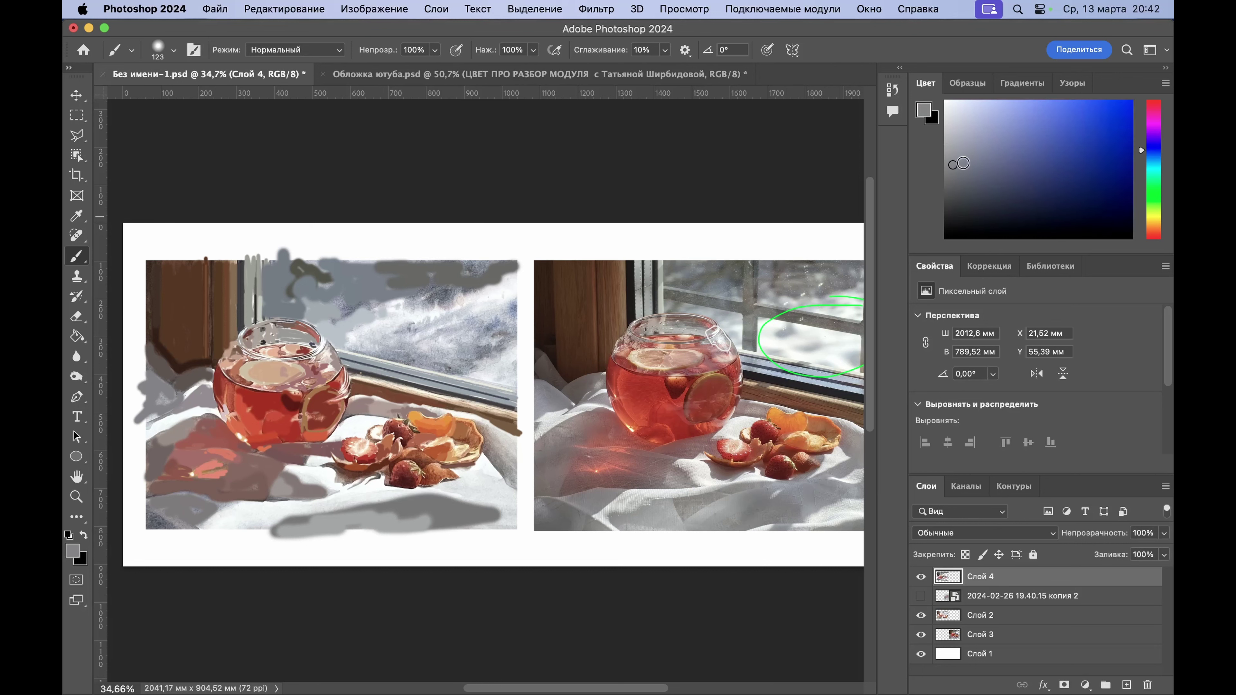
{"action": "mouse_move", "coordinate": [427, 511]}
{"action": "left_mouse_down"}
{"action": "mouse_move", "coordinate": [458, 507]}
{"action": "mouse_move", "coordinate": [416, 501]}
{"action": "mouse_move", "coordinate": [462, 485]}
{"action": "left_mouse_up"}
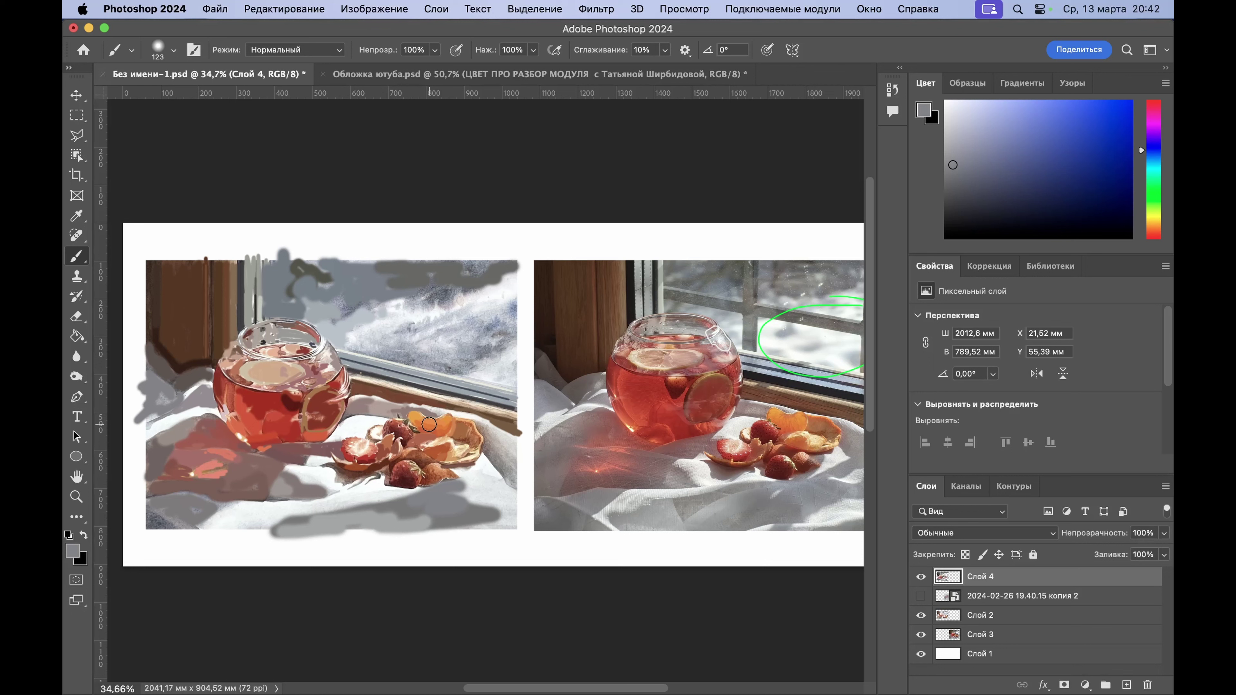
Step: Paint the painting's cloth folds below and beside the fruit in warm and cool greys sampled from the photo
{"action": "left_click", "coordinate": [820, 486], "text": "alt"}
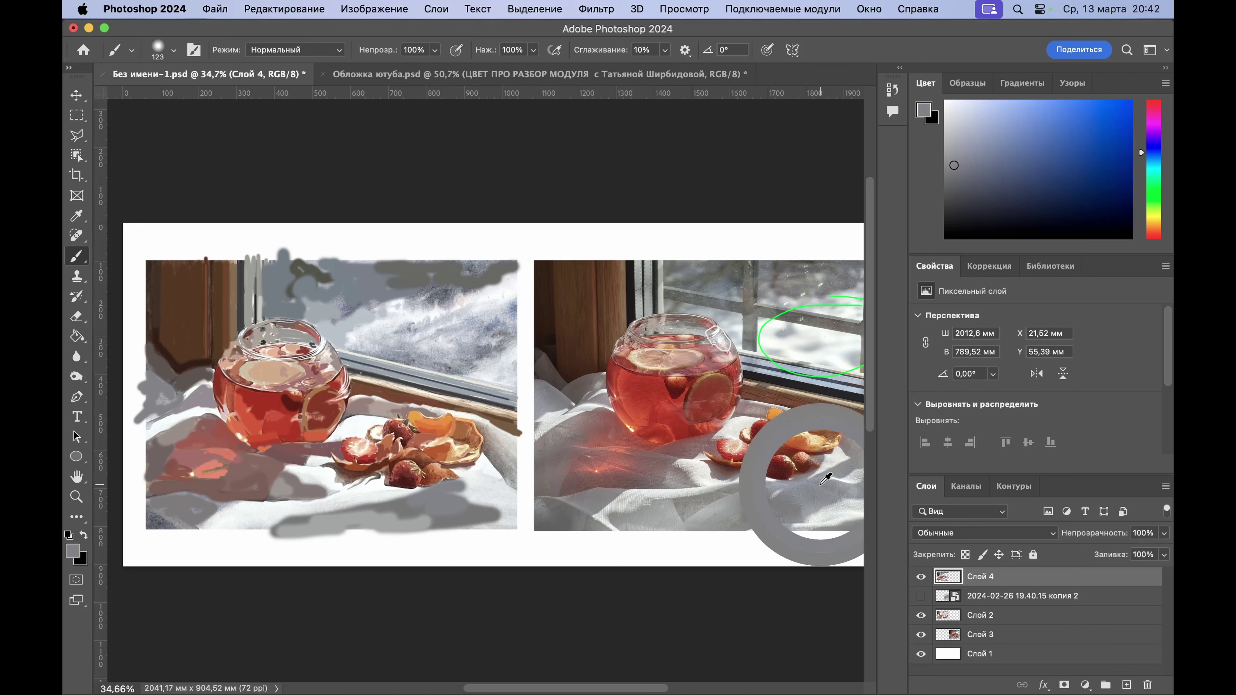
{"action": "mouse_move", "coordinate": [453, 492]}
{"action": "left_mouse_down"}
{"action": "mouse_move", "coordinate": [488, 491]}
{"action": "mouse_move", "coordinate": [450, 504]}
{"action": "mouse_move", "coordinate": [497, 500]}
{"action": "mouse_move", "coordinate": [484, 504]}
{"action": "left_mouse_up"}
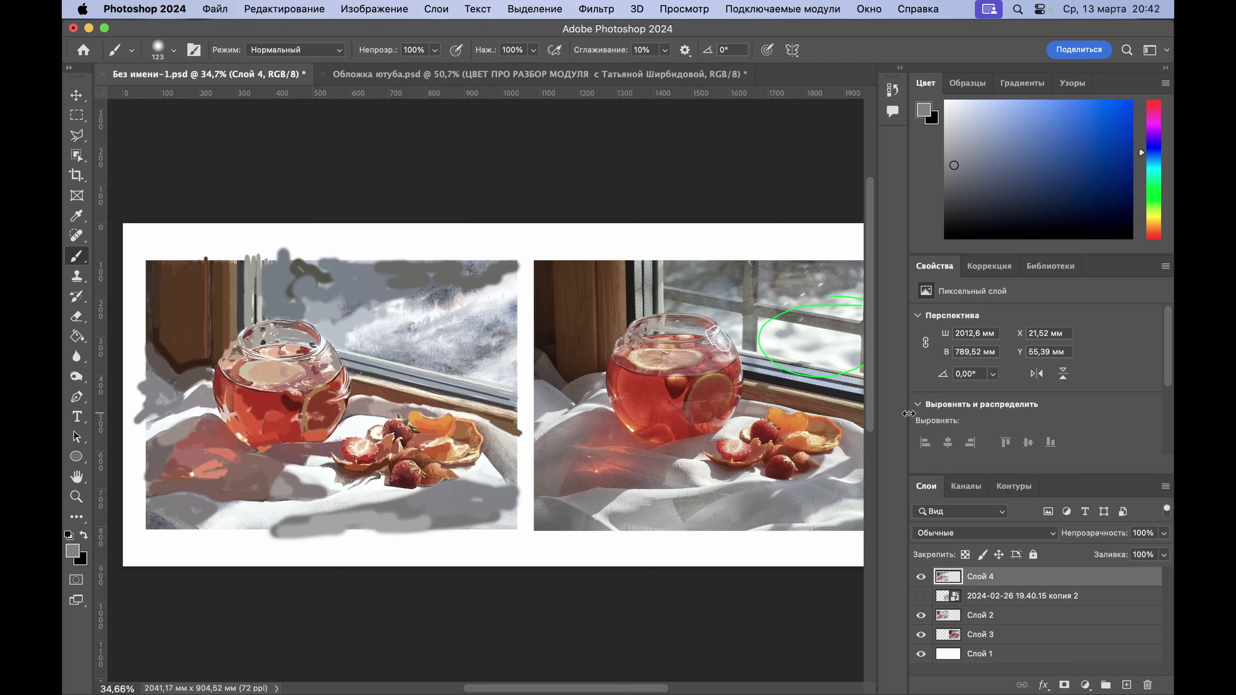
{"action": "left_click", "coordinate": [824, 455], "text": "alt"}
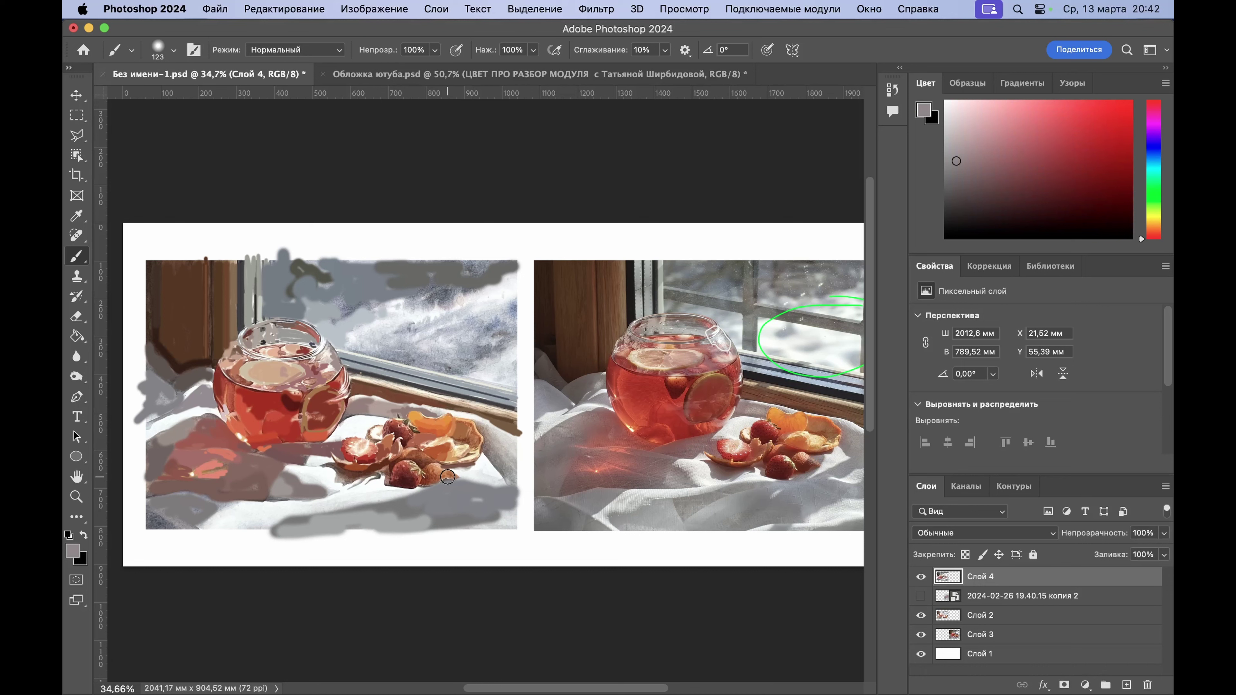
{"action": "left_click", "coordinate": [458, 472]}
{"action": "left_click", "coordinate": [856, 439], "text": "alt"}
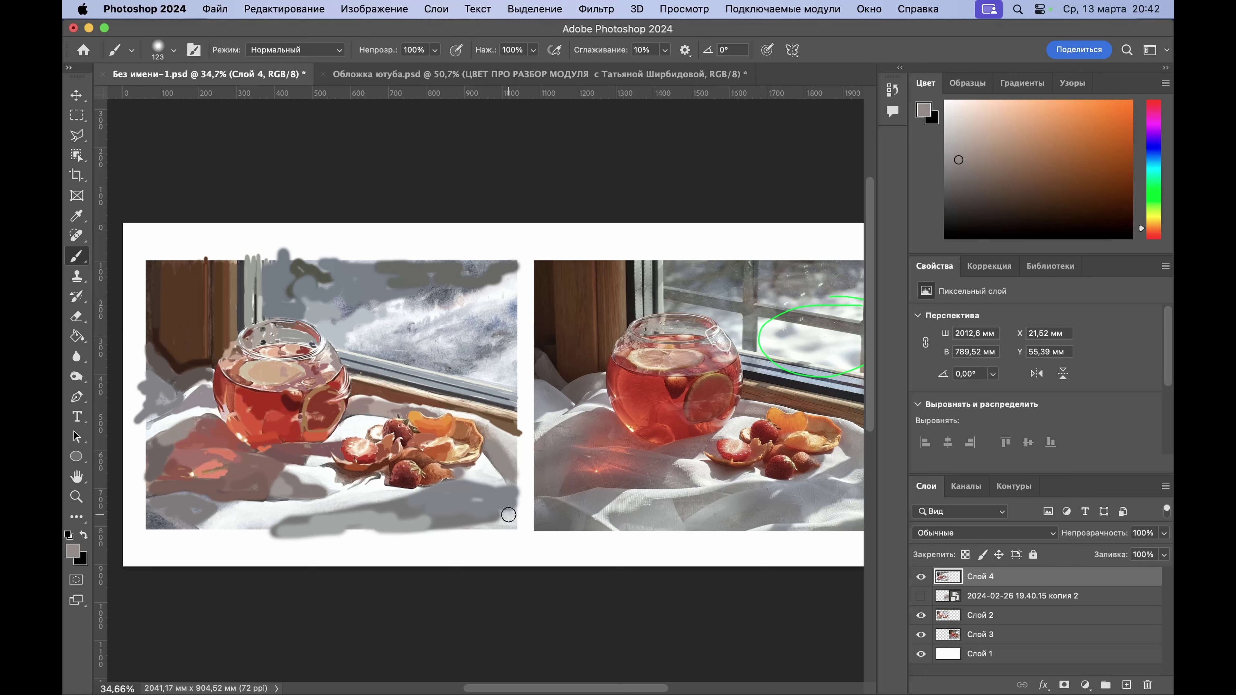
{"action": "left_click_drag", "start_coordinate": [511, 518], "coordinate": [450, 520]}
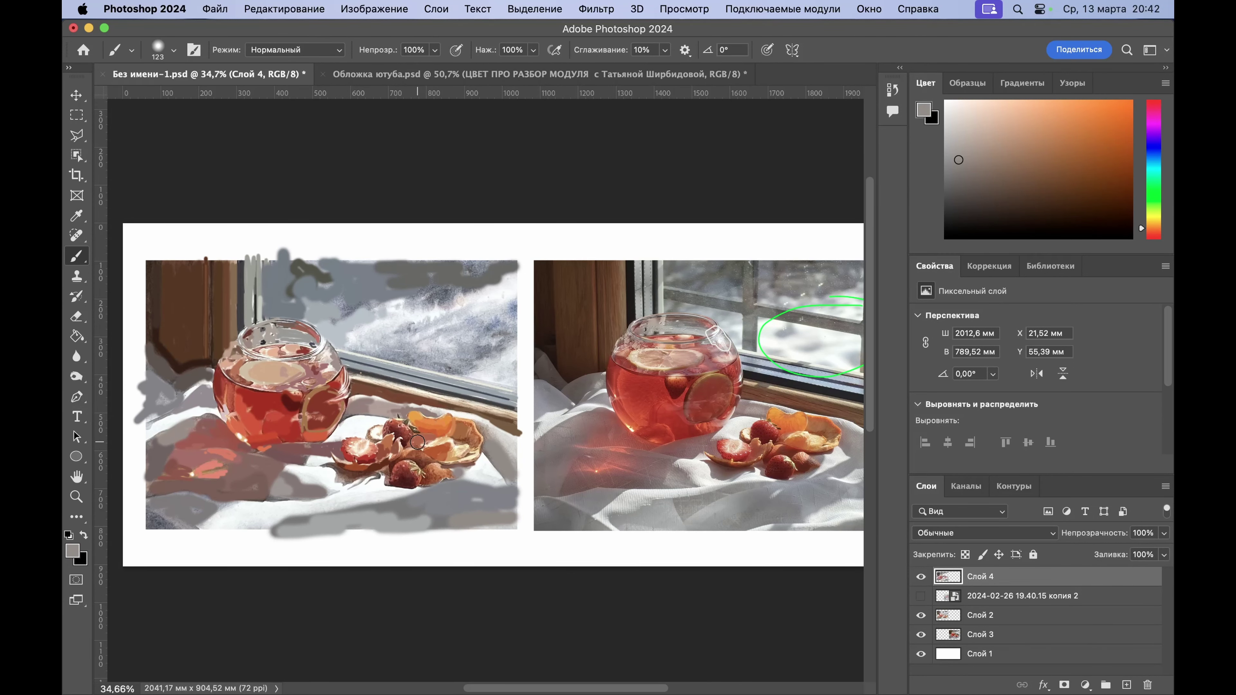
Step: Set the brush to 24 px, sample the strawberry red from the photo and shift it to a brighter, more saturated red
{"action": "scroll", "coordinate": [417, 442], "scroll_direction": "up", "scroll_amount": 2}
{"action": "scroll", "coordinate": [417, 441], "scroll_direction": "up", "scroll_amount": 2}
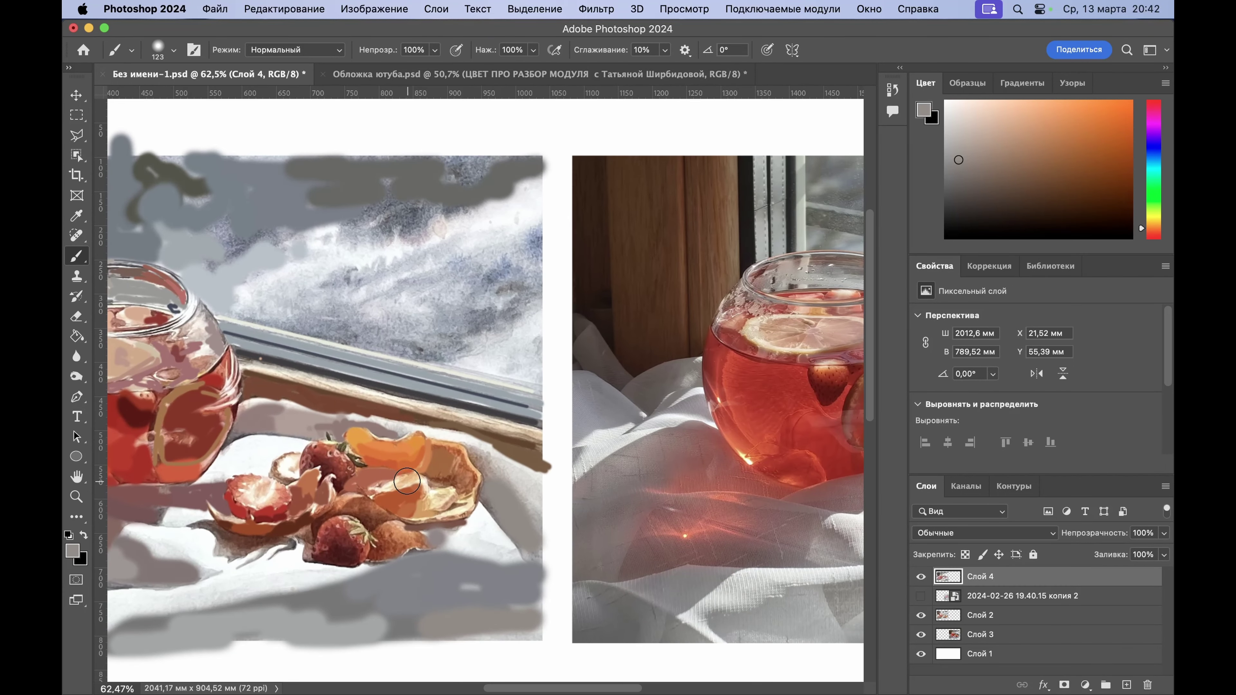
{"action": "scroll", "coordinate": [484, 499], "scroll_direction": "right", "scroll_amount": 6}
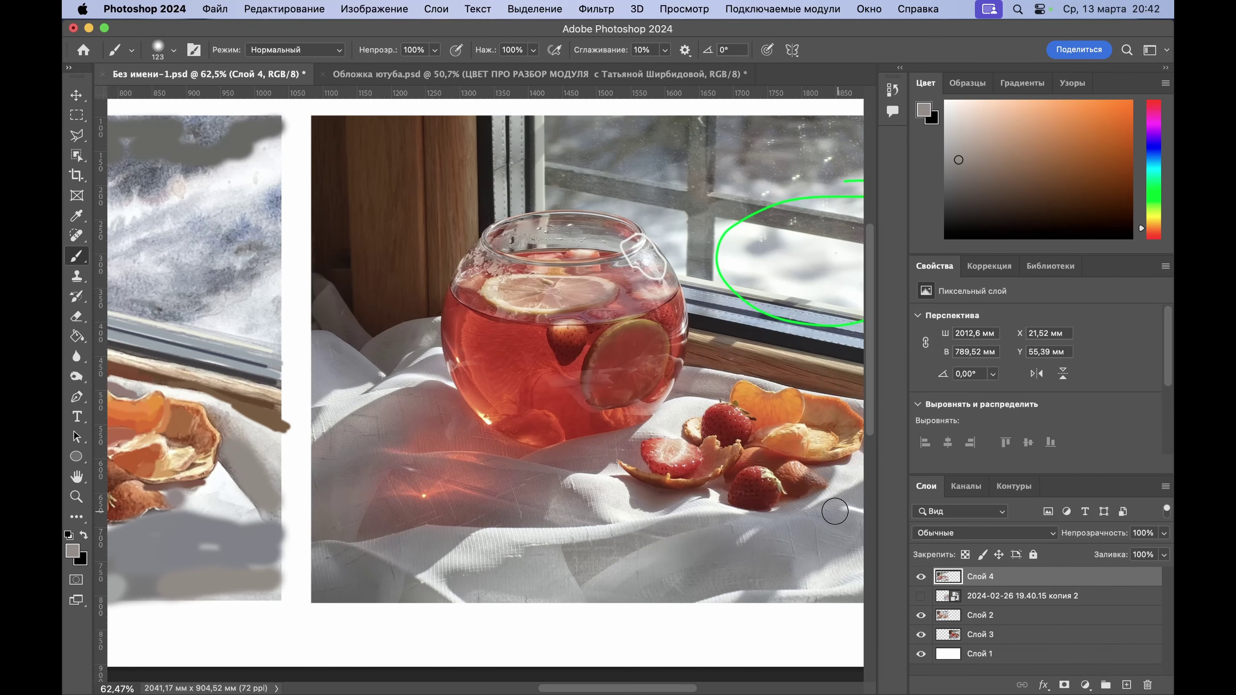
{"action": "right_click", "coordinate": [746, 407]}
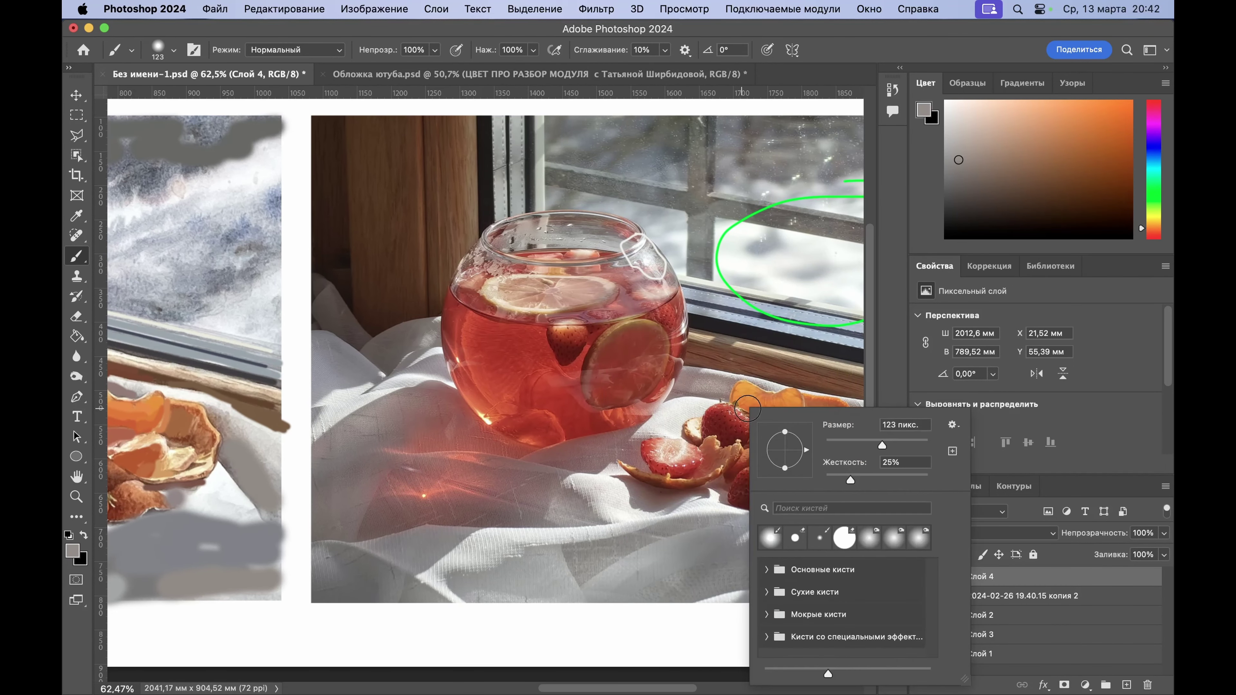
{"action": "left_click", "coordinate": [836, 445]}
{"action": "left_click_drag", "start_coordinate": [740, 409], "coordinate": [737, 412]}
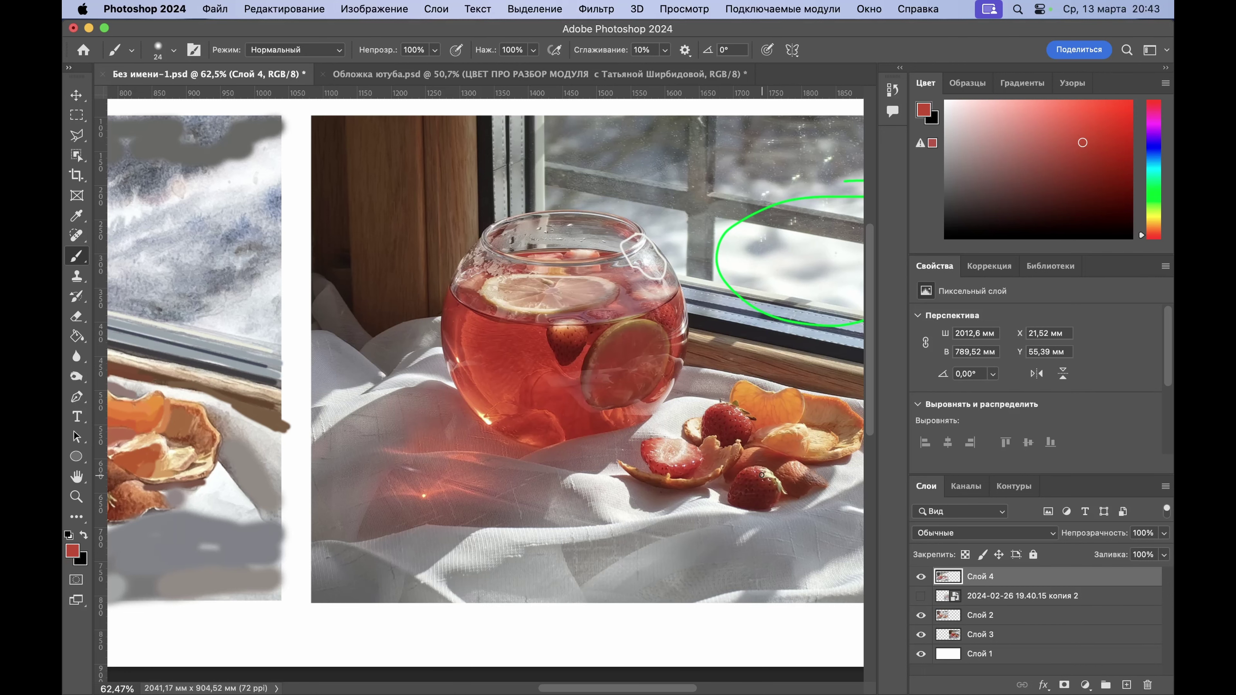
{"action": "scroll", "coordinate": [759, 475], "scroll_direction": "left", "scroll_amount": 10}
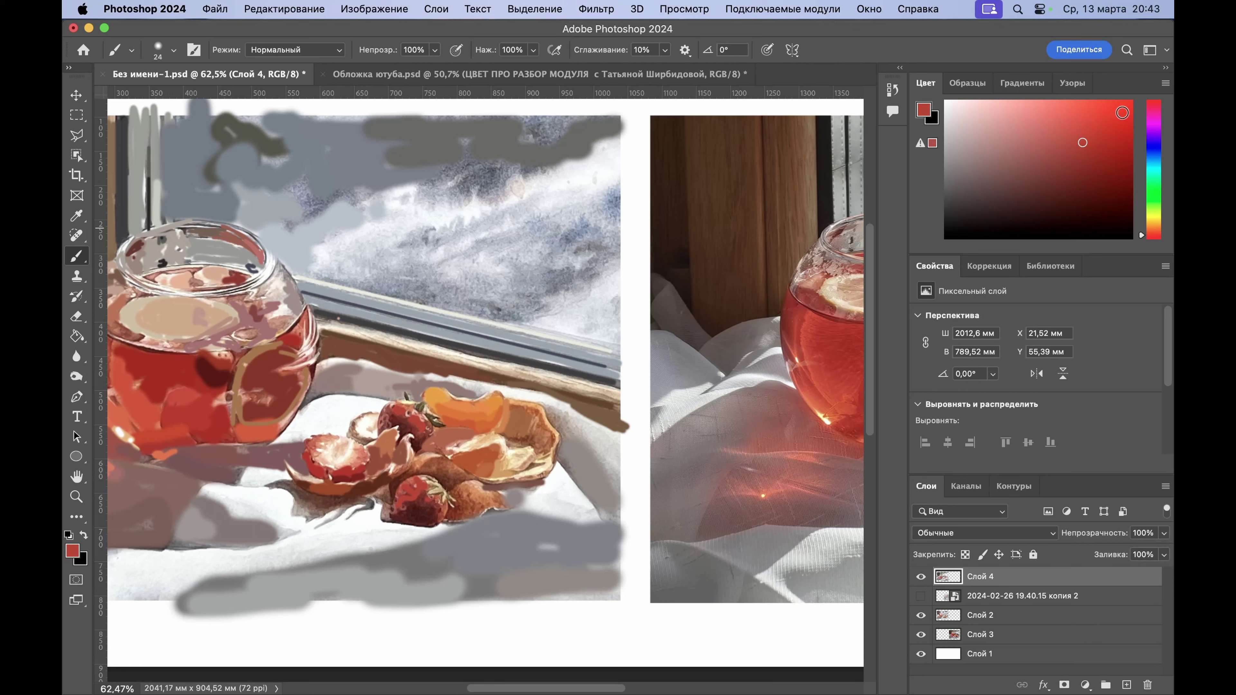
{"action": "left_click_drag", "start_coordinate": [1124, 112], "coordinate": [1104, 129]}
Step: Sample the dark red from the photo's lower strawberry and shade the underside of the painting's lower strawberry
{"action": "scroll", "coordinate": [416, 480], "scroll_direction": "right", "scroll_amount": 10}
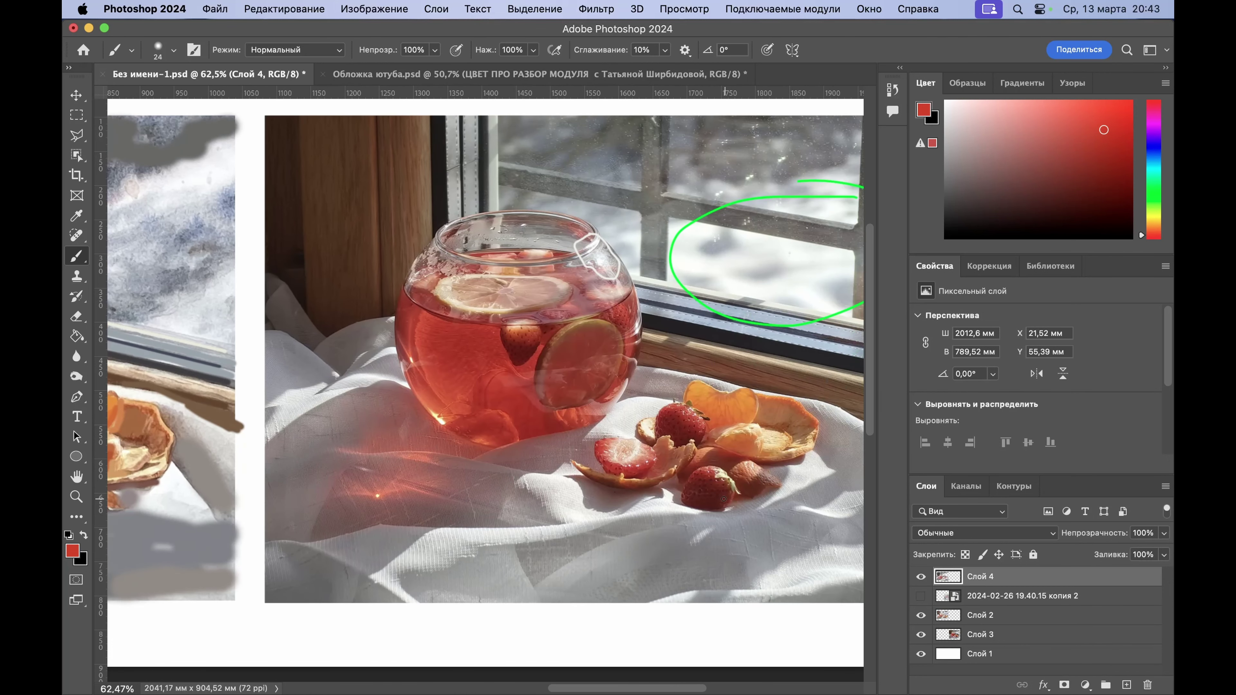
{"action": "left_click", "coordinate": [720, 497], "text": "alt"}
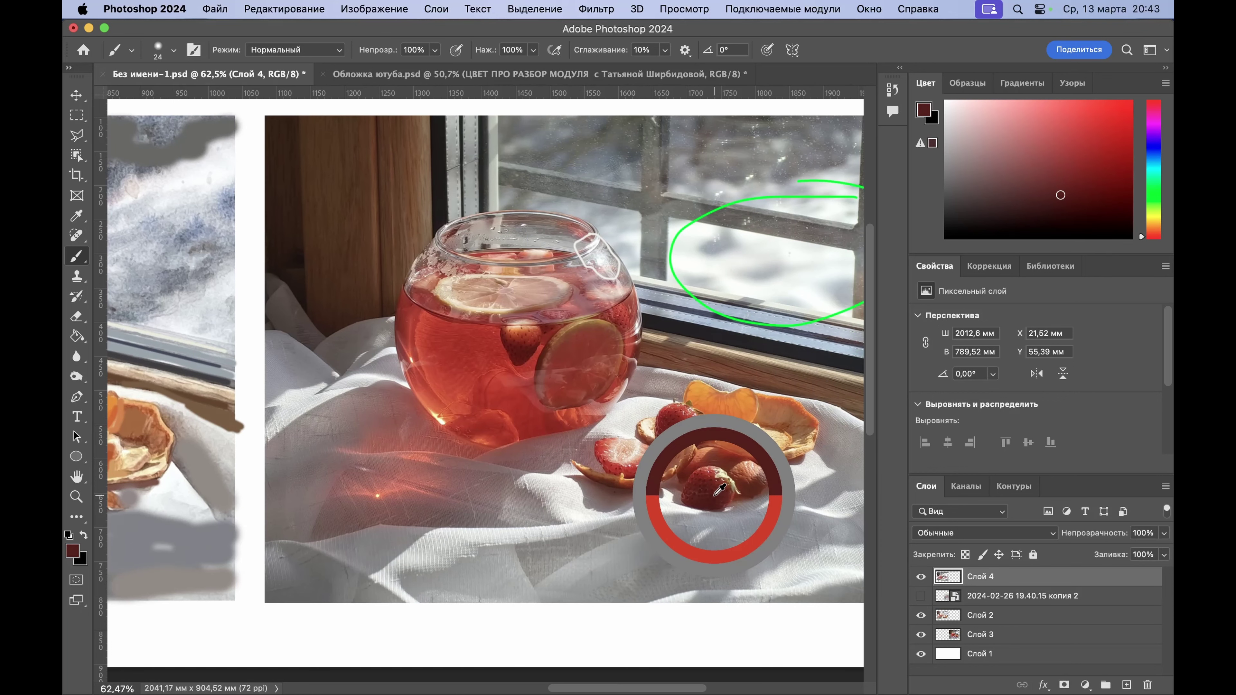
{"action": "scroll", "coordinate": [310, 521], "scroll_direction": "left", "scroll_amount": 6}
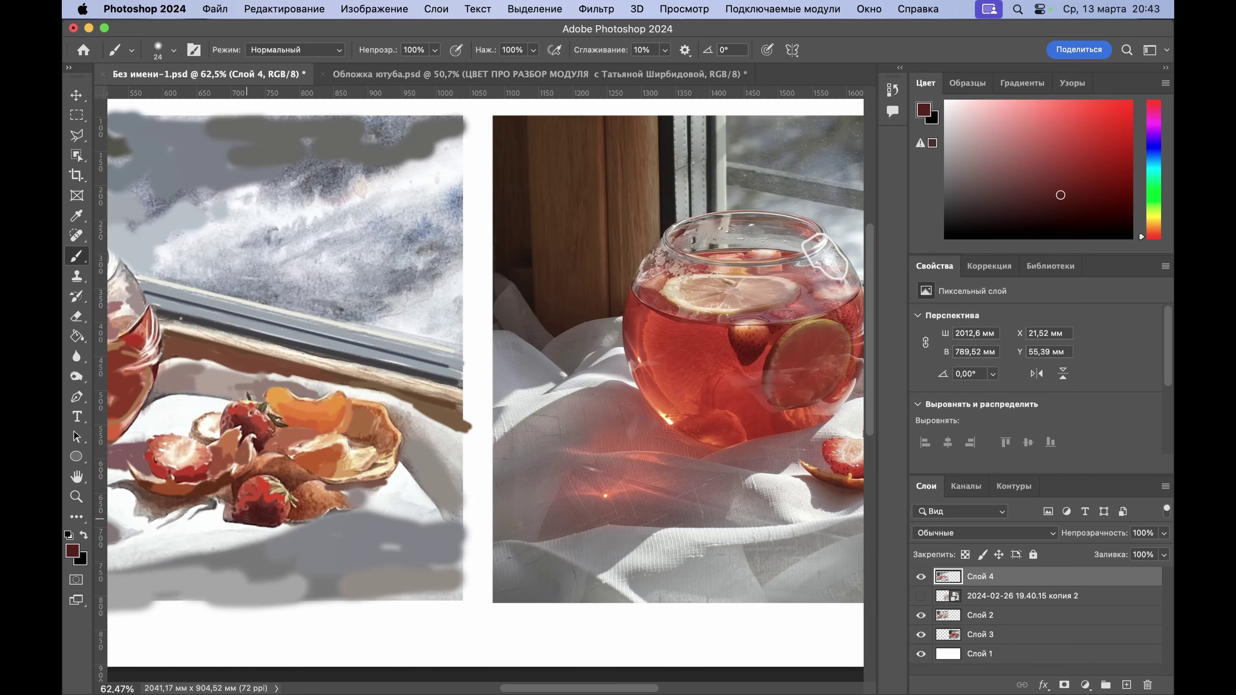
{"action": "left_click_drag", "start_coordinate": [228, 517], "coordinate": [239, 515]}
Step: Sample further dark reds from the photo's lower berries for deepening the shadows on the painting's berries
{"action": "scroll", "coordinate": [267, 507], "scroll_direction": "down", "scroll_amount": 10}
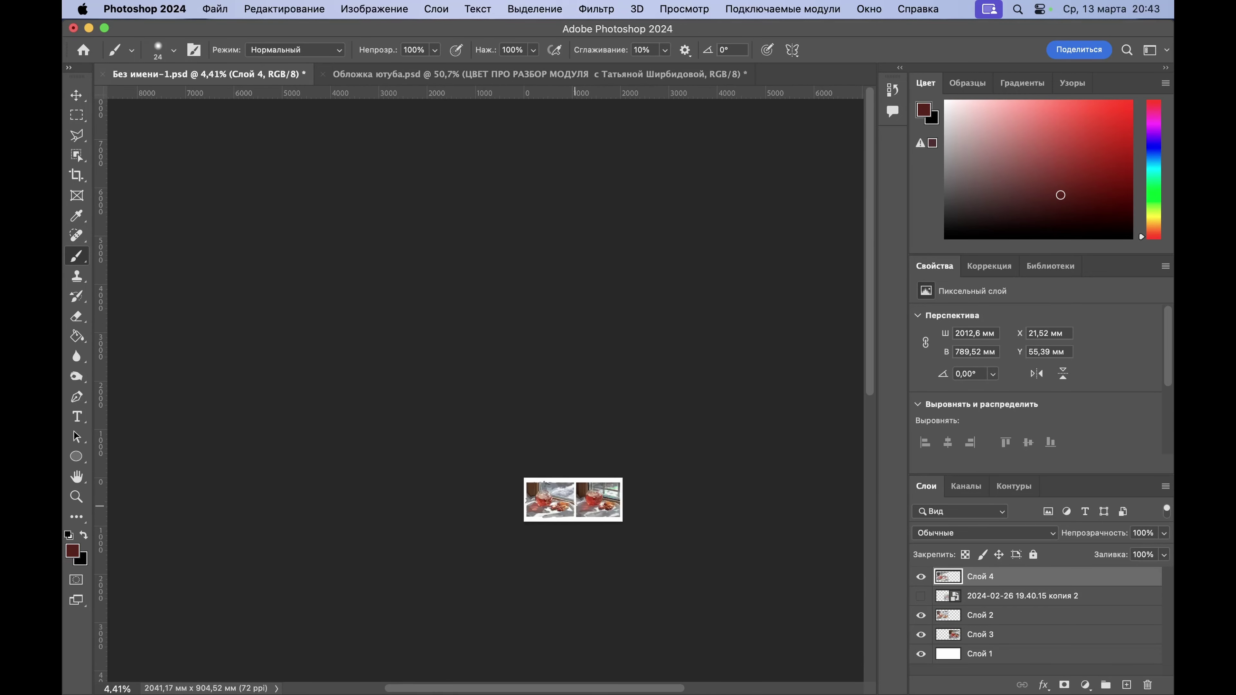
{"action": "scroll", "coordinate": [558, 517], "scroll_direction": "right", "scroll_amount": 5}
{"action": "scroll", "coordinate": [558, 517], "scroll_direction": "up", "scroll_amount": 2}
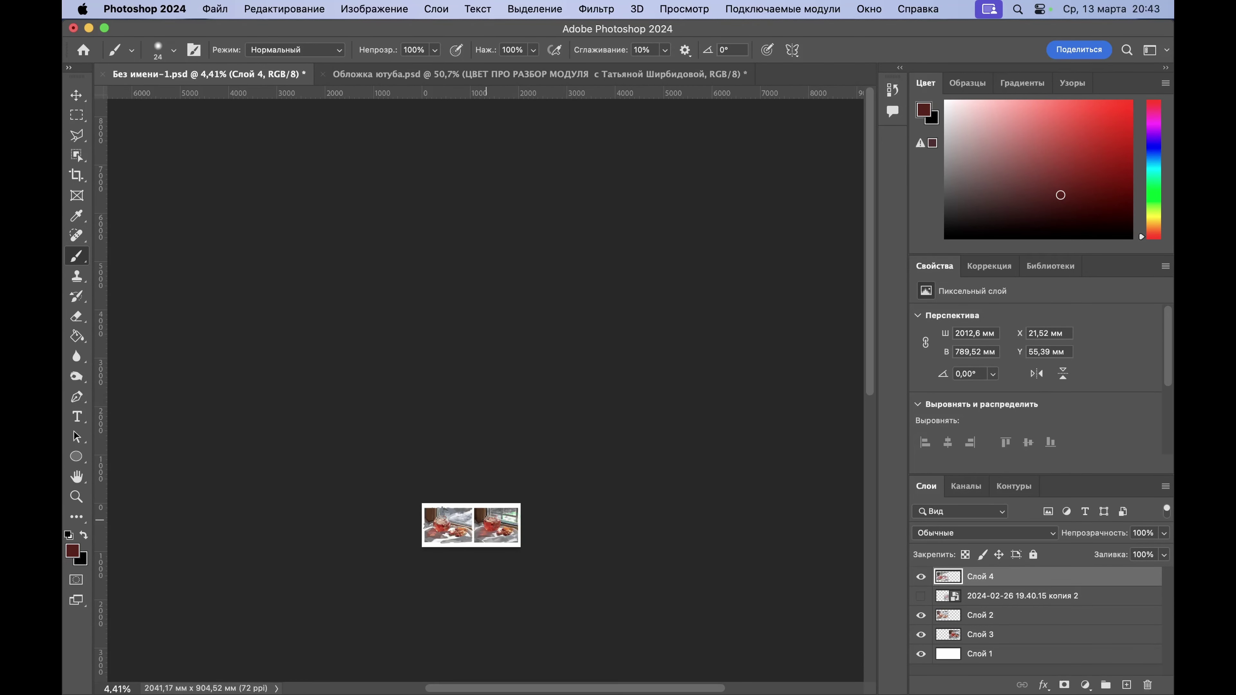
{"action": "scroll", "coordinate": [484, 520], "scroll_direction": "up", "scroll_amount": 6}
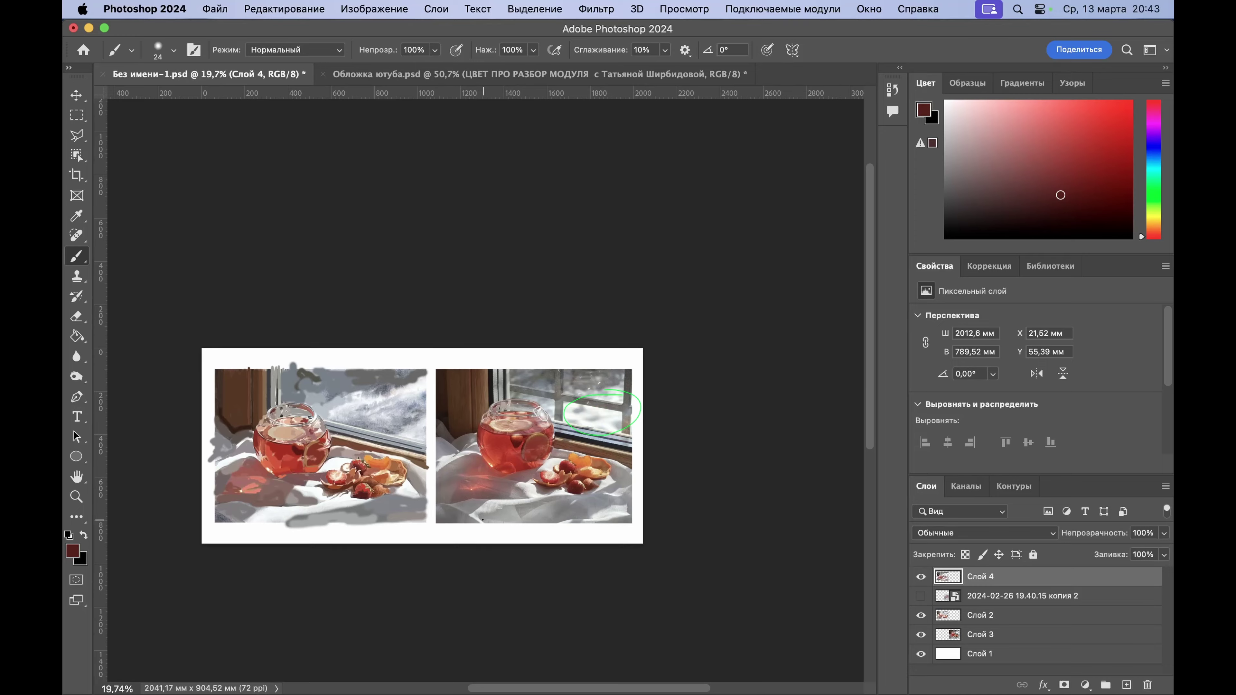
{"action": "scroll", "coordinate": [483, 520], "scroll_direction": "up", "scroll_amount": 4}
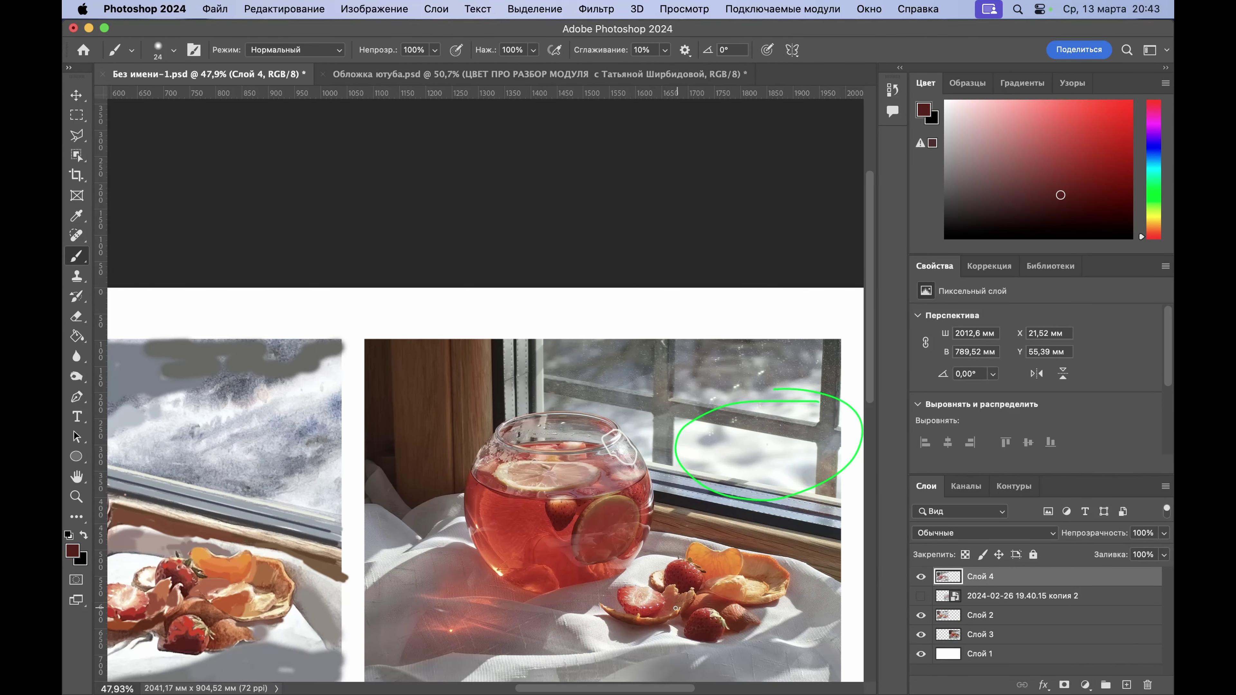
{"action": "left_click", "coordinate": [698, 615], "text": "alt"}
{"action": "left_click", "coordinate": [748, 605], "text": "alt"}
{"action": "scroll", "coordinate": [263, 621], "scroll_direction": "left", "scroll_amount": 3}
{"action": "scroll", "coordinate": [263, 621], "scroll_direction": "down", "scroll_amount": 2}
{"action": "scroll", "coordinate": [274, 617], "scroll_direction": "down", "scroll_amount": 2}
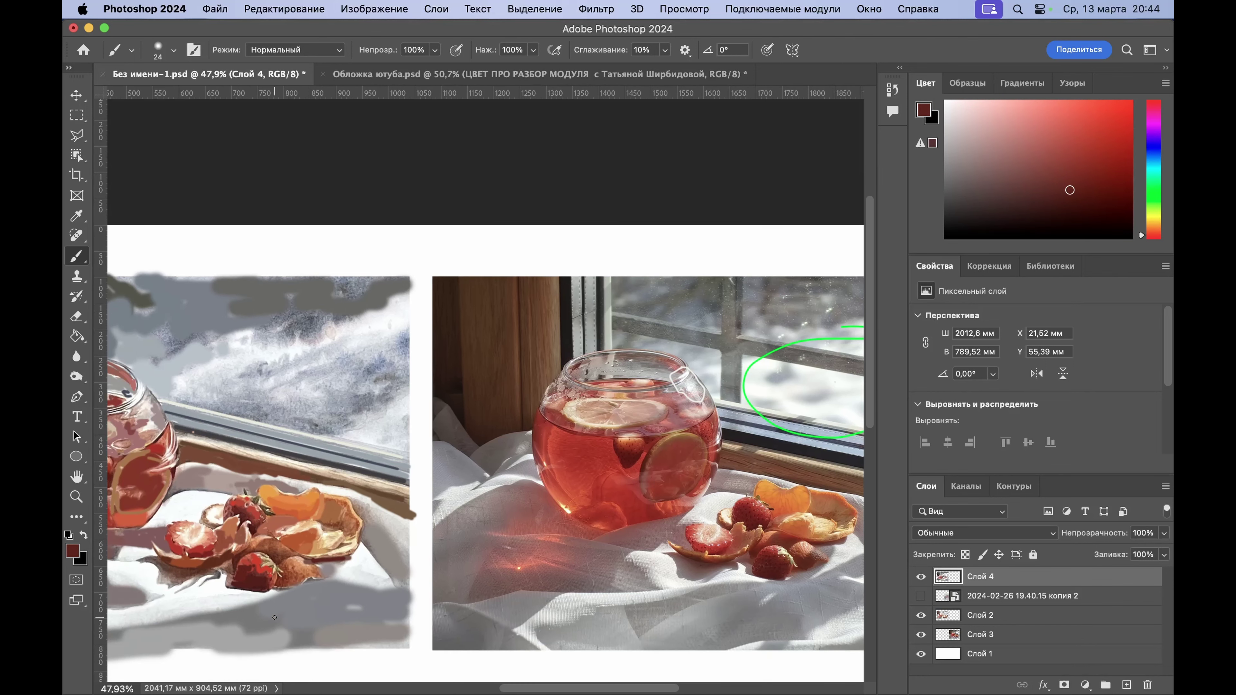
{"action": "scroll", "coordinate": [274, 618], "scroll_direction": "left", "scroll_amount": 3}
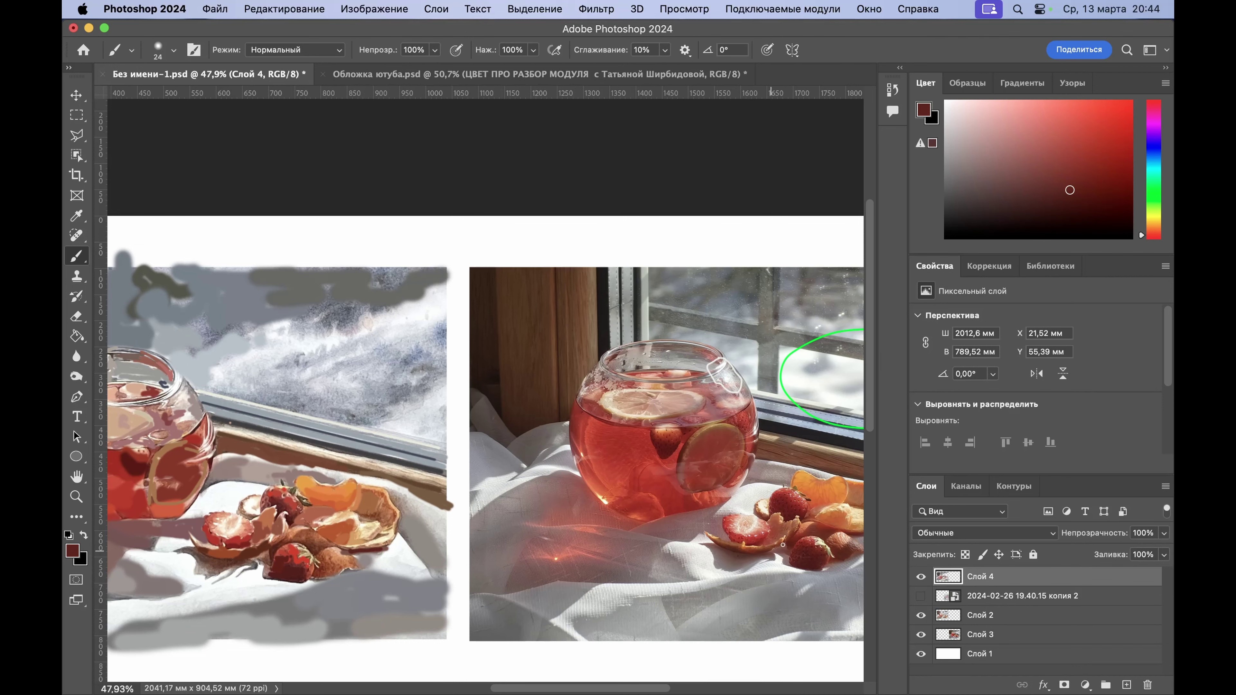
Step: Sample the brick red between the photo's berries and orange slices and paint it into the painting's peel shadow
{"action": "scroll", "coordinate": [741, 527], "scroll_direction": "right", "scroll_amount": 3}
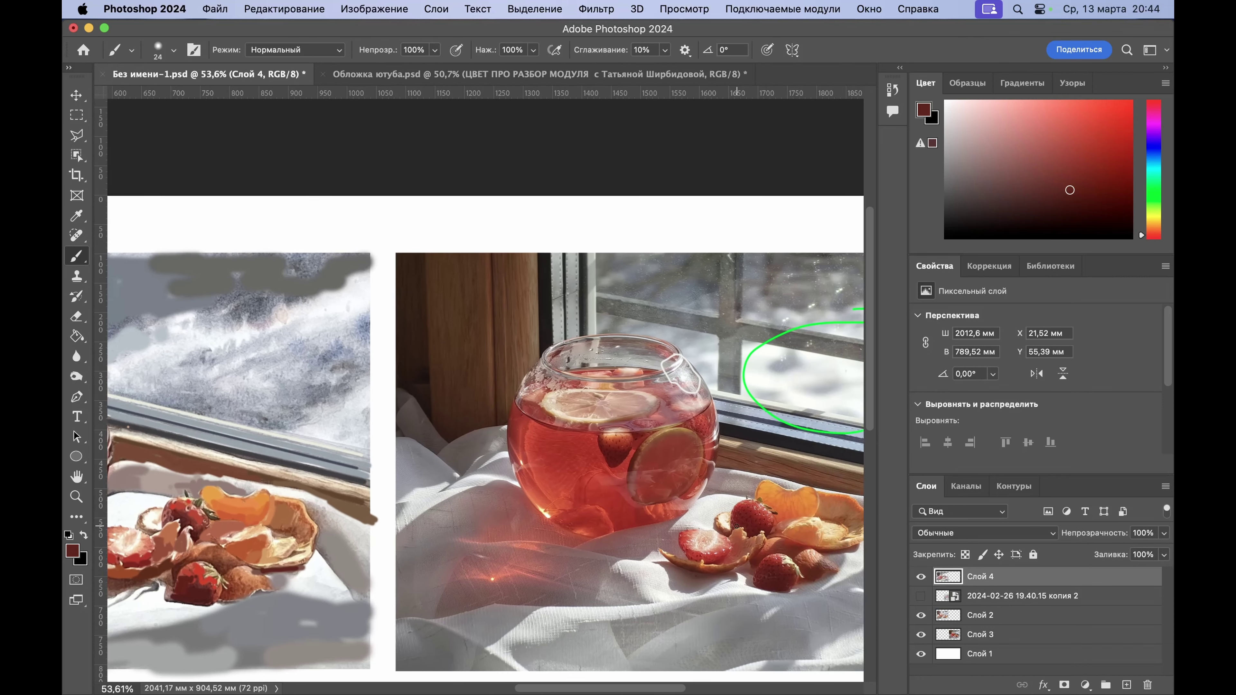
{"action": "scroll", "coordinate": [779, 530], "scroll_direction": "up", "scroll_amount": 2}
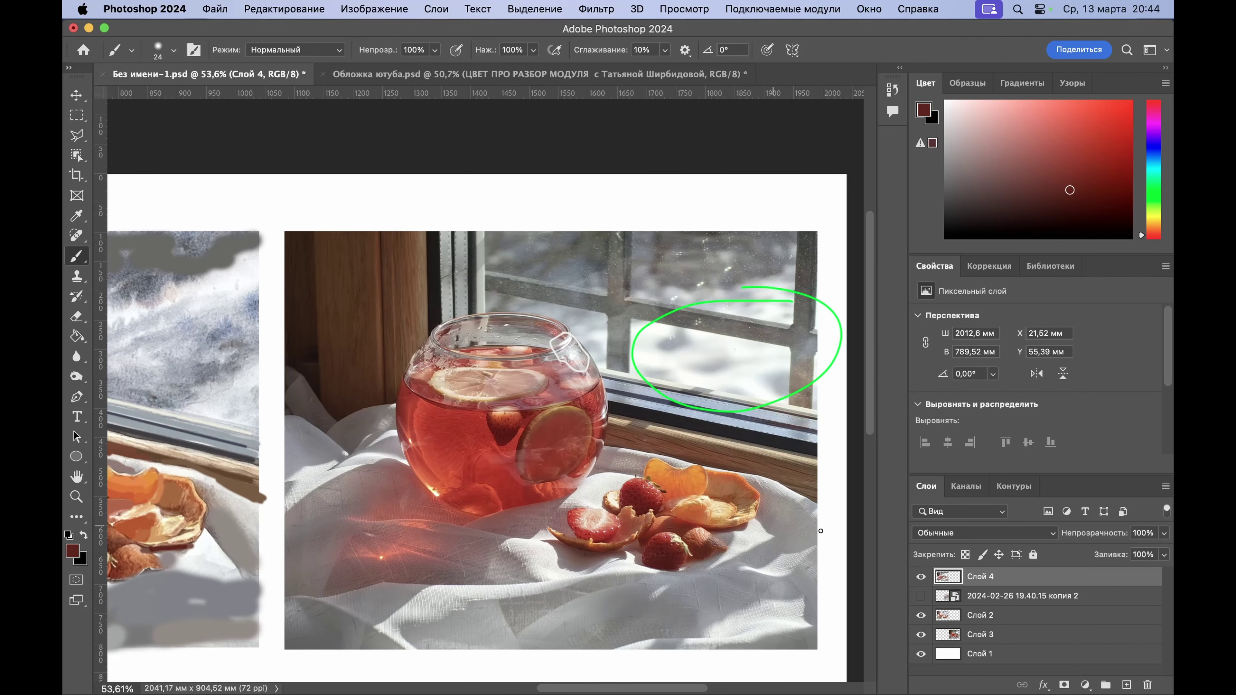
{"action": "left_click", "coordinate": [681, 519], "text": "alt"}
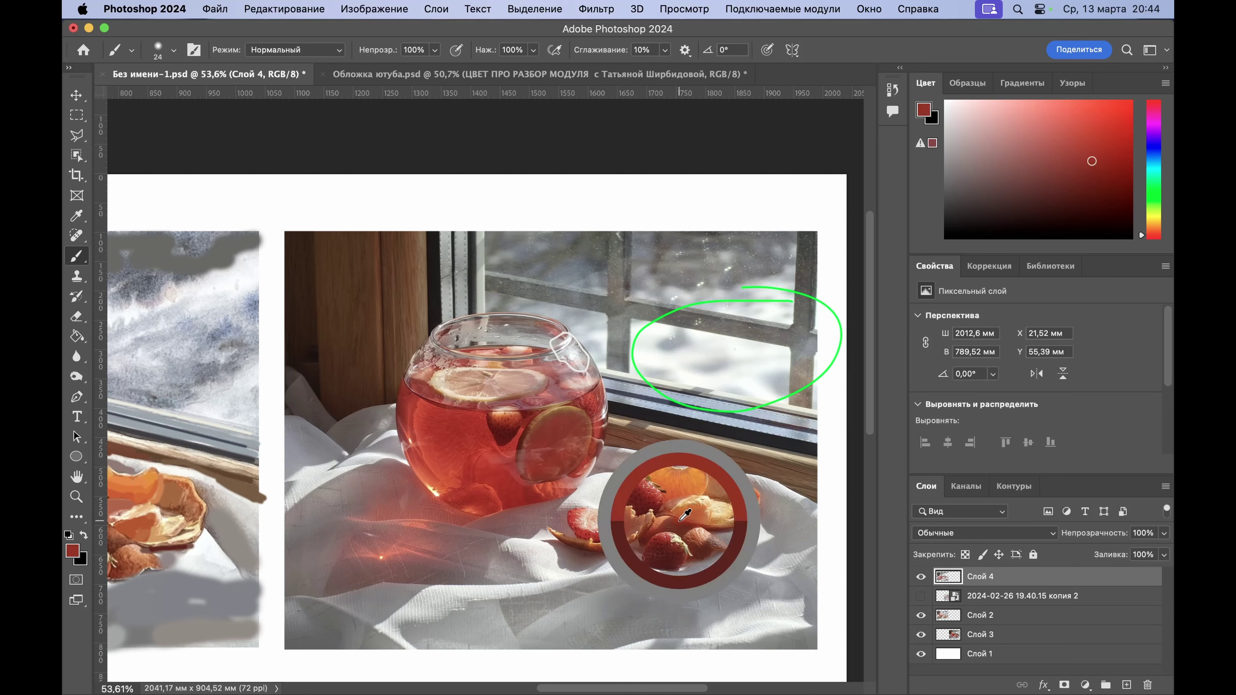
{"action": "left_click_drag", "start_coordinate": [679, 520], "coordinate": [679, 519]}
{"action": "scroll", "coordinate": [333, 541], "scroll_direction": "left", "scroll_amount": 8}
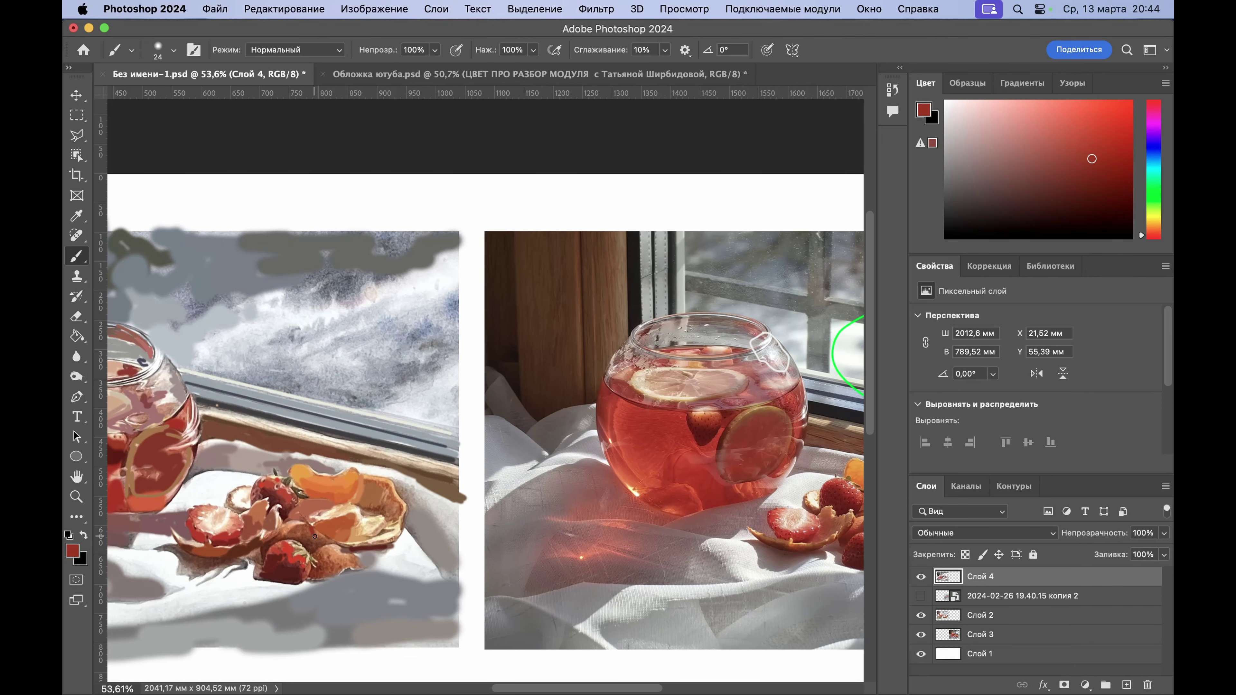
{"action": "left_click_drag", "start_coordinate": [314, 535], "coordinate": [335, 543]}
Step: Sample muted reds from the photo's orange peel around the strawberries and touch up the painting's fruit
{"action": "scroll", "coordinate": [312, 533], "scroll_direction": "right", "scroll_amount": 3}
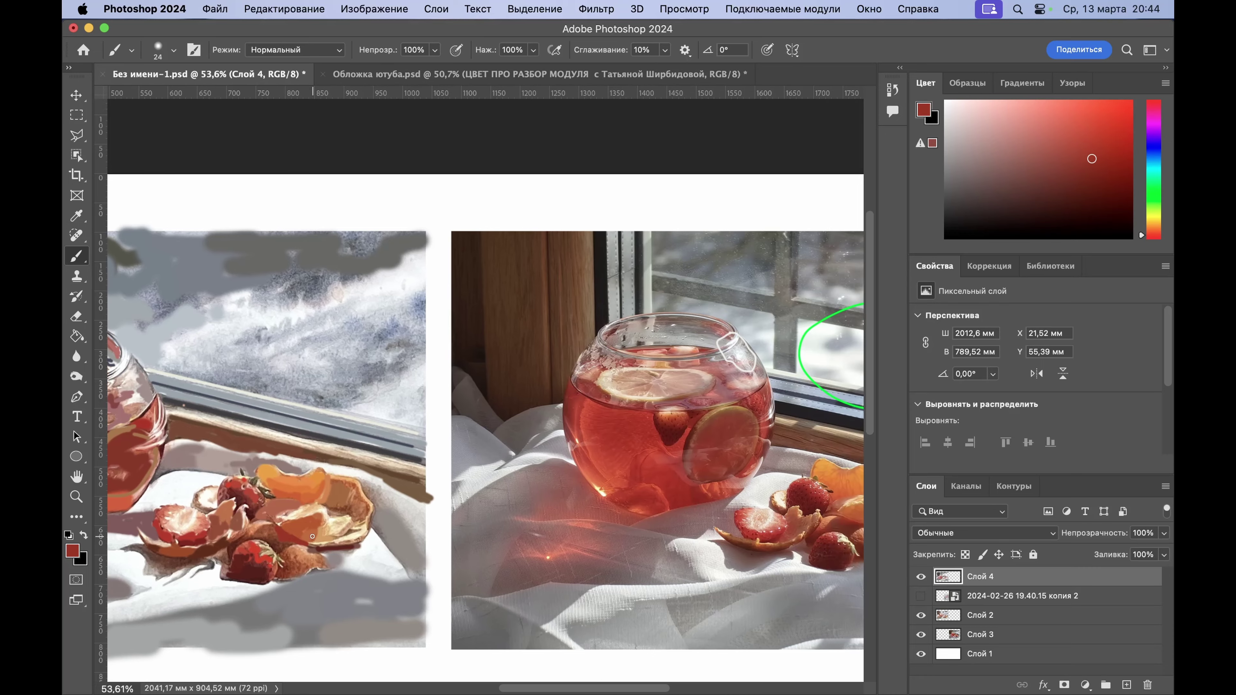
{"action": "left_click", "coordinate": [831, 521], "text": "alt"}
{"action": "left_click", "coordinate": [796, 525], "text": "alt"}
{"action": "left_click", "coordinate": [789, 532], "text": "alt"}
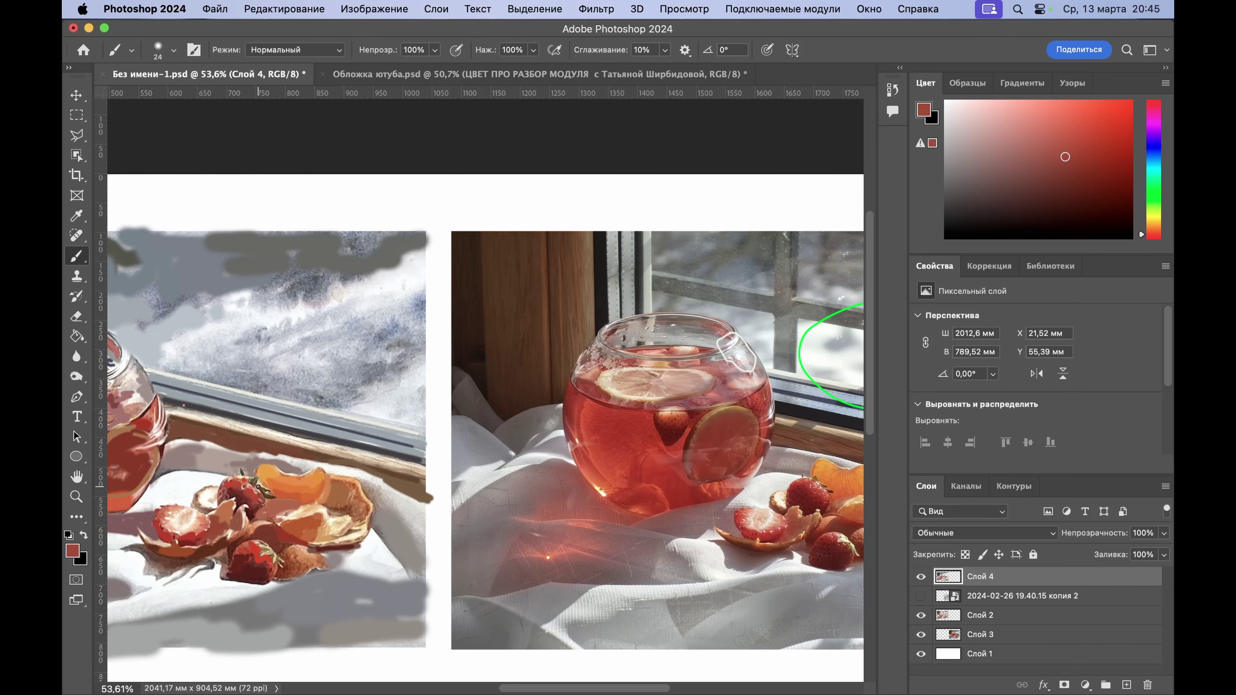
Step: Compare the repainted fruit and cloth with the original painting and the photo by repeatedly hiding and reshowing Слой 4
{"action": "scroll", "coordinate": [259, 486], "scroll_direction": "down", "scroll_amount": 5}
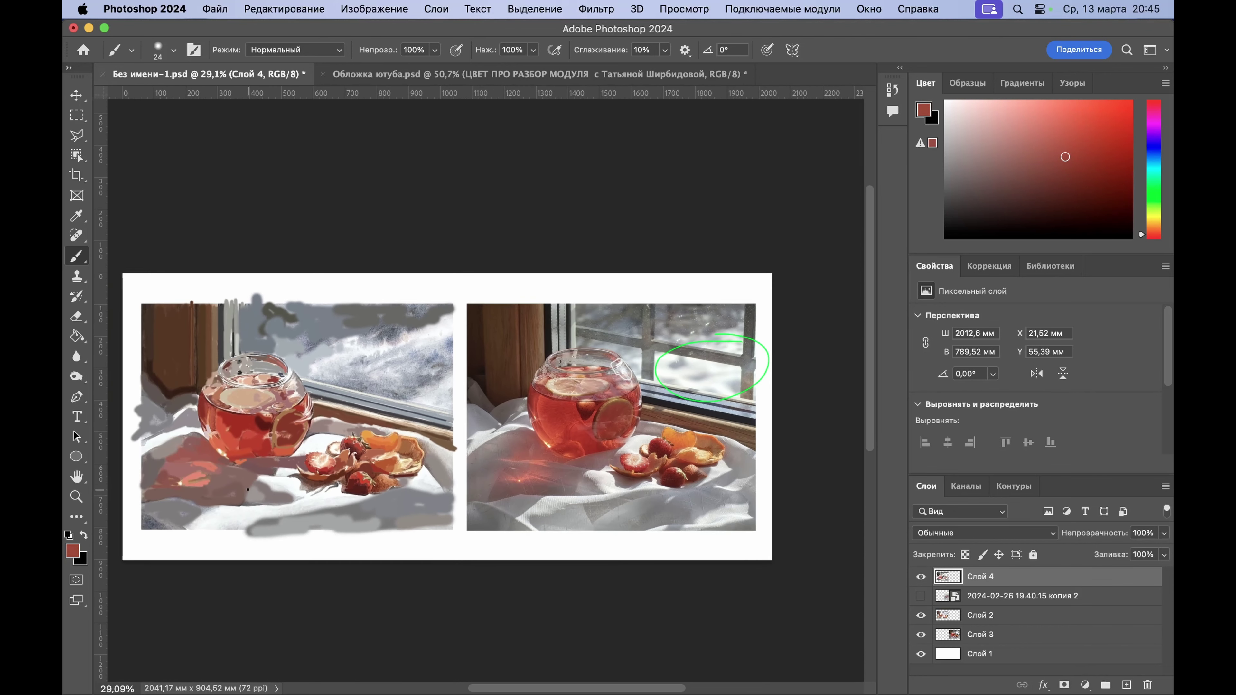
{"action": "scroll", "coordinate": [248, 489], "scroll_direction": "up", "scroll_amount": 2}
{"action": "scroll", "coordinate": [248, 489], "scroll_direction": "left", "scroll_amount": 2}
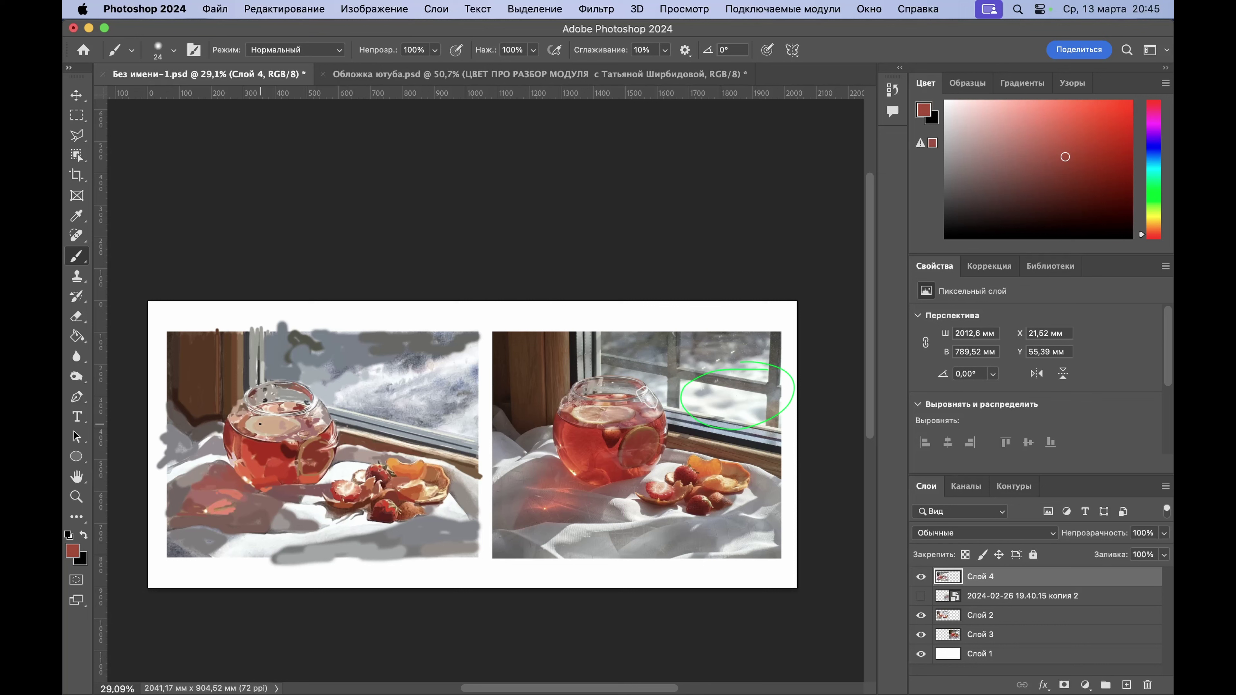
{"action": "left_click", "coordinate": [920, 577]}
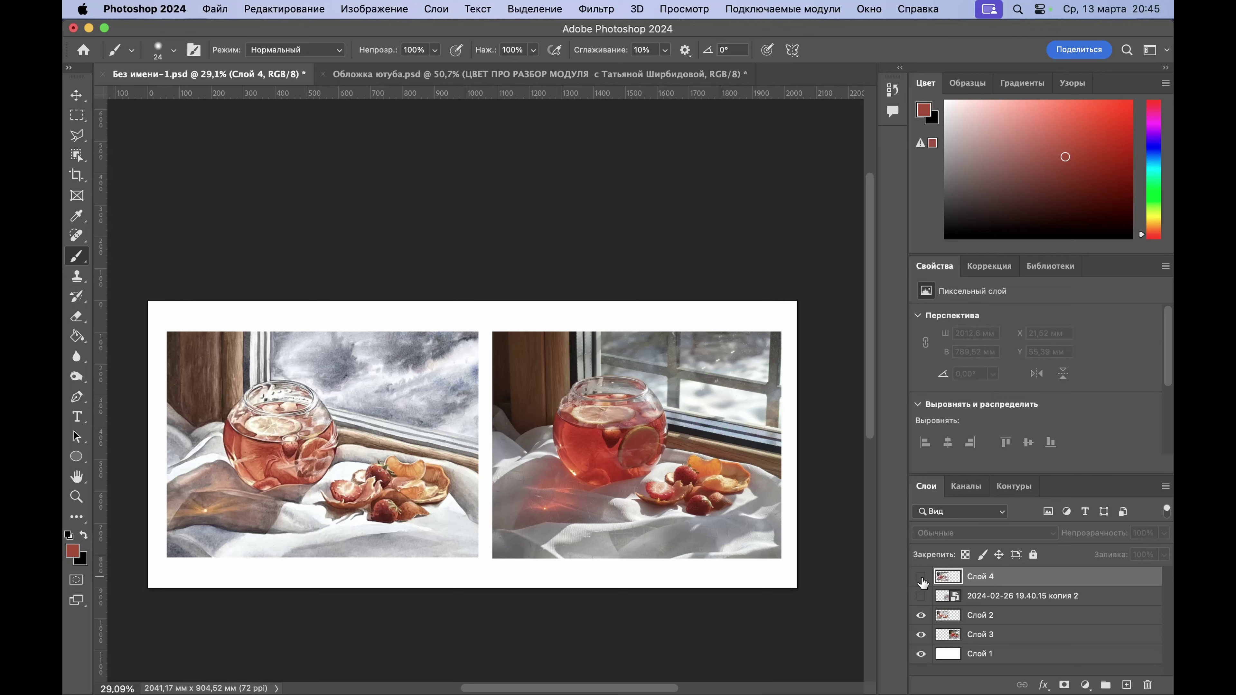
{"action": "left_click", "coordinate": [921, 577]}
{"action": "left_click", "coordinate": [922, 579]}
{"action": "left_click", "coordinate": [921, 579]}
{"action": "left_click", "coordinate": [927, 590]}
{"action": "left_click", "coordinate": [922, 578]}
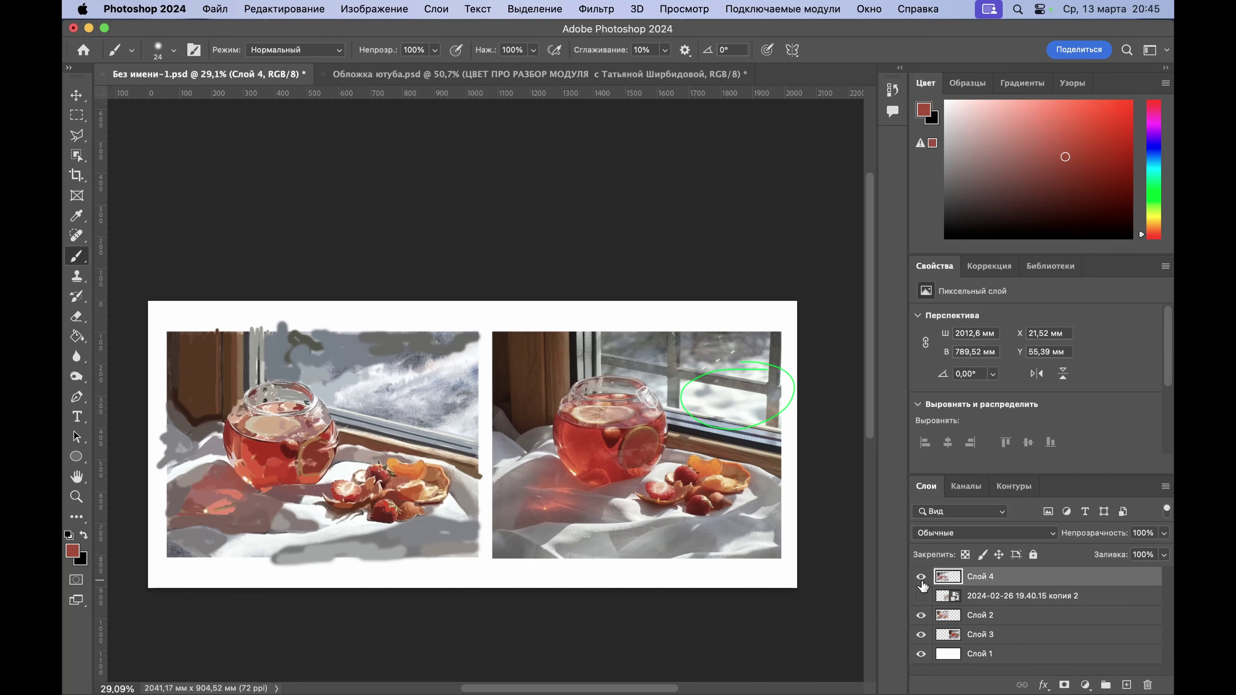
{"action": "left_click", "coordinate": [921, 579]}
{"action": "left_click", "coordinate": [921, 580]}
{"action": "left_click", "coordinate": [922, 579]}
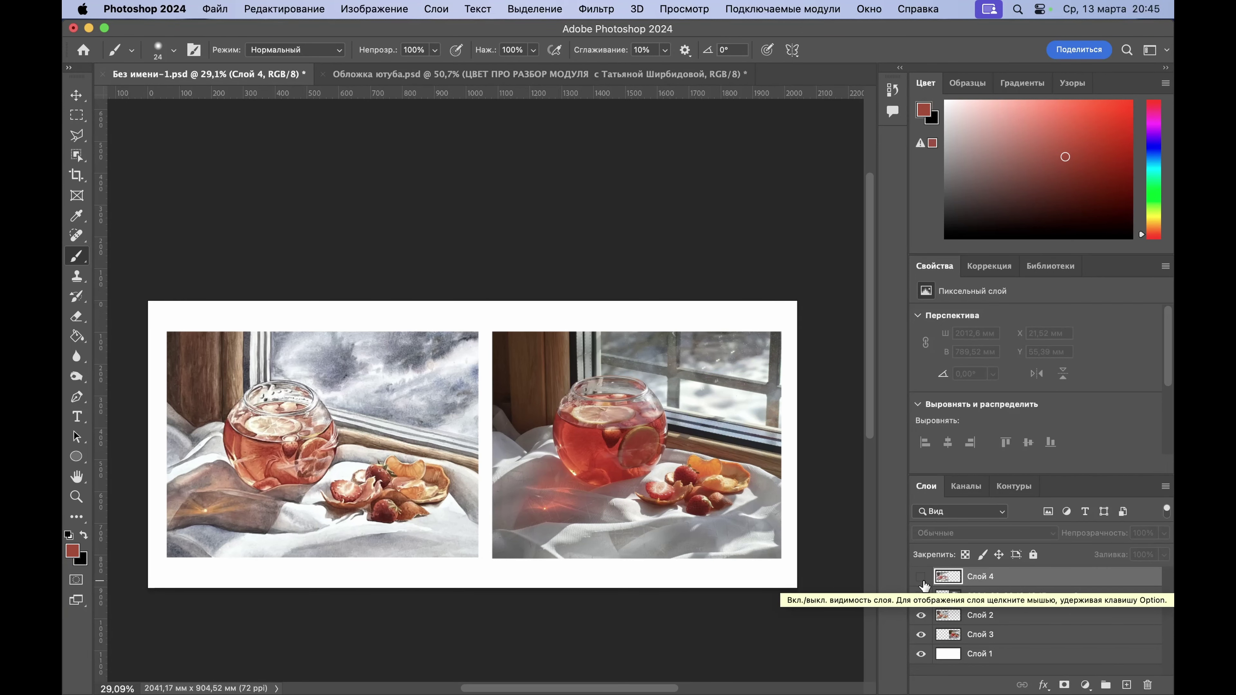
{"action": "left_click", "coordinate": [923, 584]}
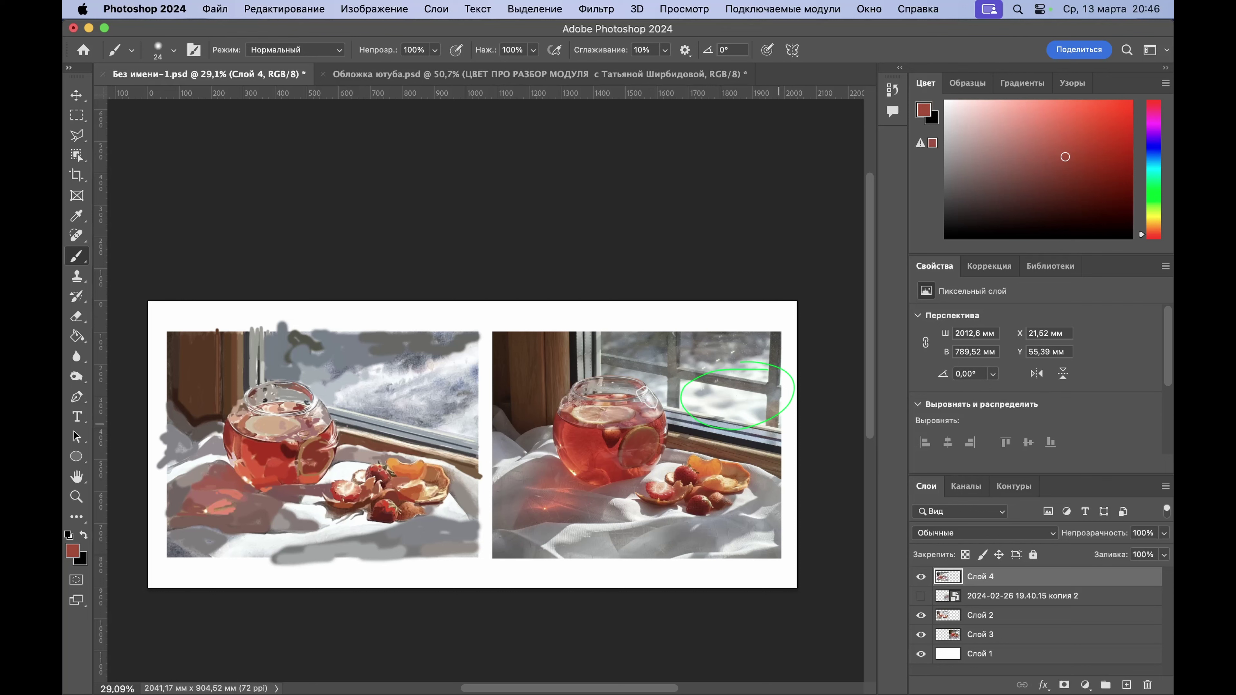
Step: Choose a bright green brush colour and mark the cloth areas around the fruit and beside the jar on the photo
{"action": "left_click", "coordinate": [1153, 206]}
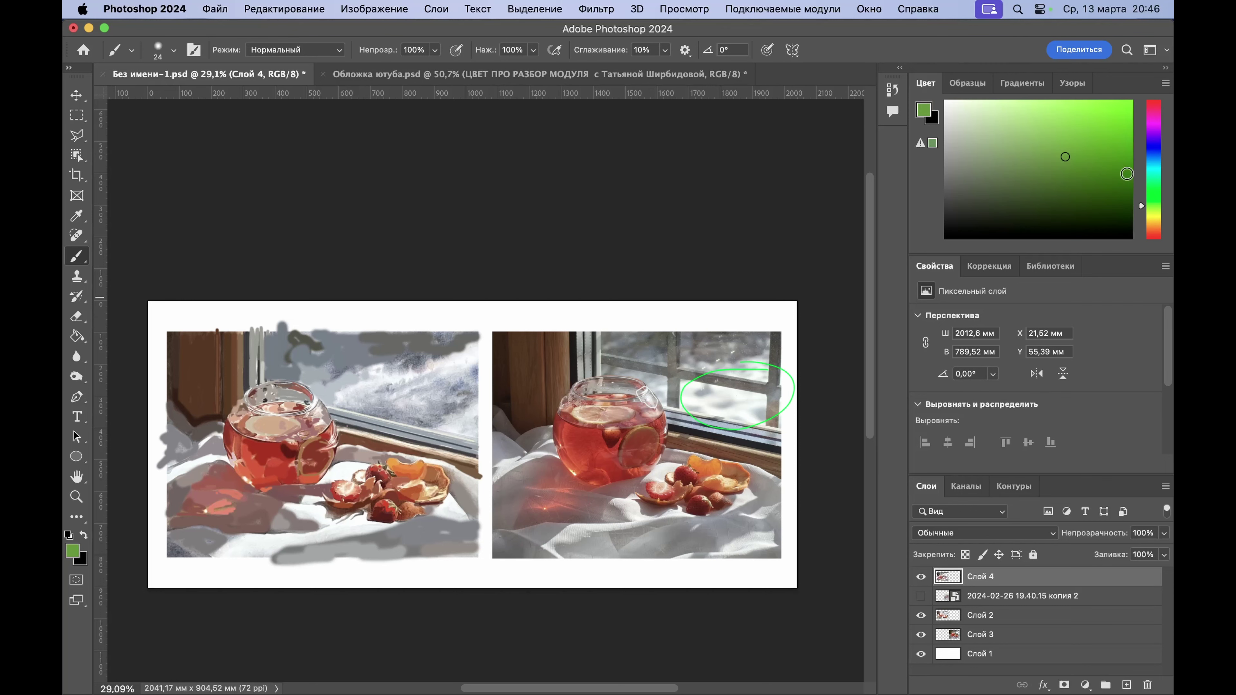
{"action": "left_click", "coordinate": [1126, 149]}
{"action": "mouse_move", "coordinate": [682, 462]}
{"action": "left_mouse_down"}
{"action": "mouse_move", "coordinate": [650, 476]}
{"action": "mouse_move", "coordinate": [673, 474]}
{"action": "left_mouse_up"}
{"action": "left_click_drag", "start_coordinate": [745, 492], "coordinate": [769, 493]}
{"action": "mouse_move", "coordinate": [684, 509]}
{"action": "left_mouse_down"}
{"action": "mouse_move", "coordinate": [604, 509]}
{"action": "mouse_move", "coordinate": [716, 511]}
{"action": "mouse_move", "coordinate": [762, 532]}
{"action": "left_mouse_up"}
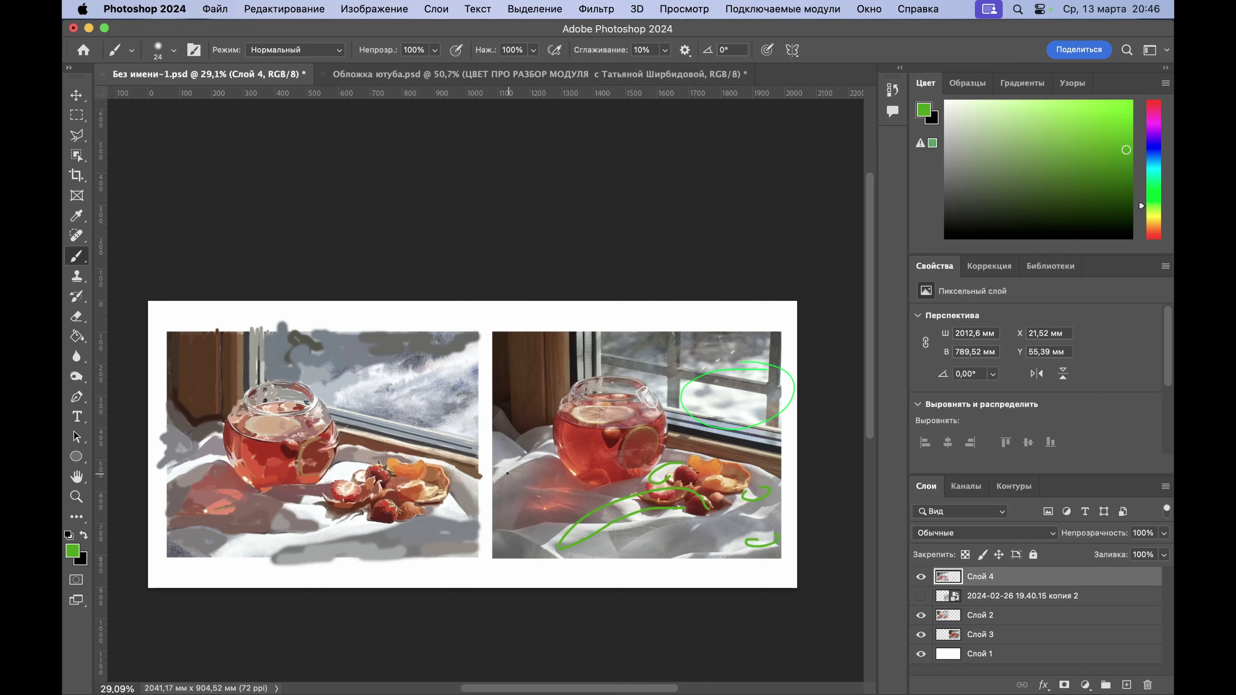
{"action": "left_click_drag", "start_coordinate": [512, 463], "coordinate": [501, 475]}
Step: Hide Слой 4 and examine the original painting side by side with the reference photo
{"action": "left_click", "coordinate": [921, 577]}
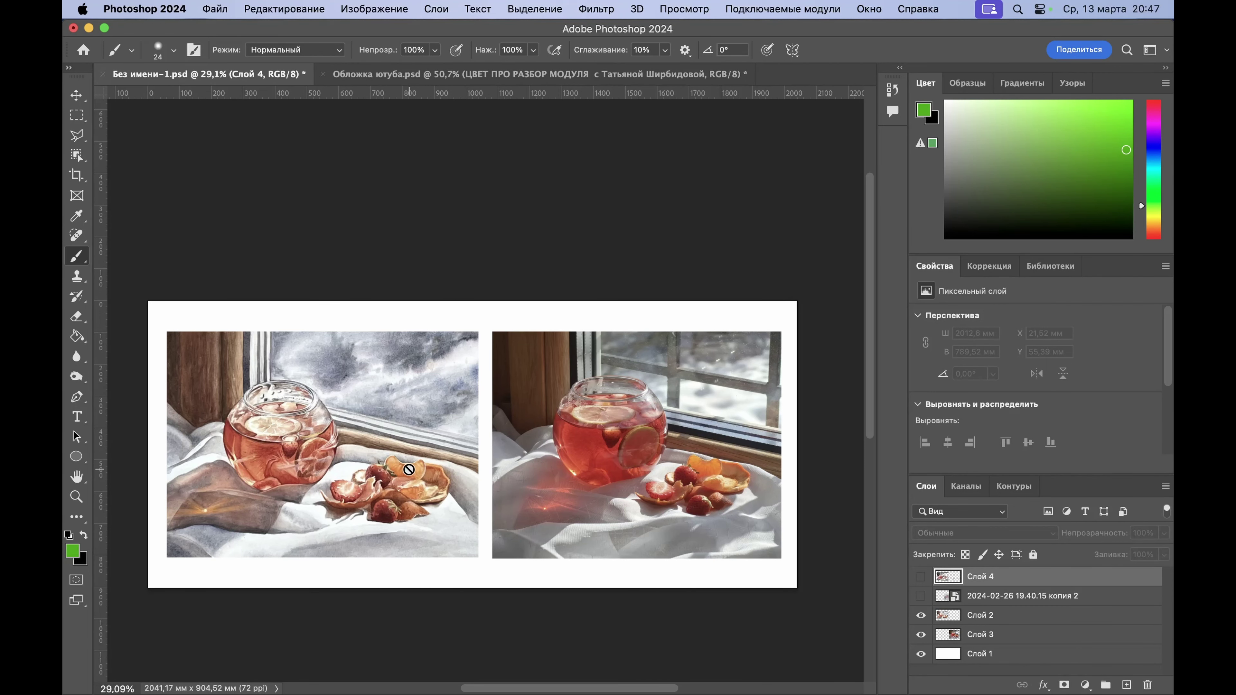
{"action": "scroll", "coordinate": [408, 470], "scroll_direction": "down", "scroll_amount": 3}
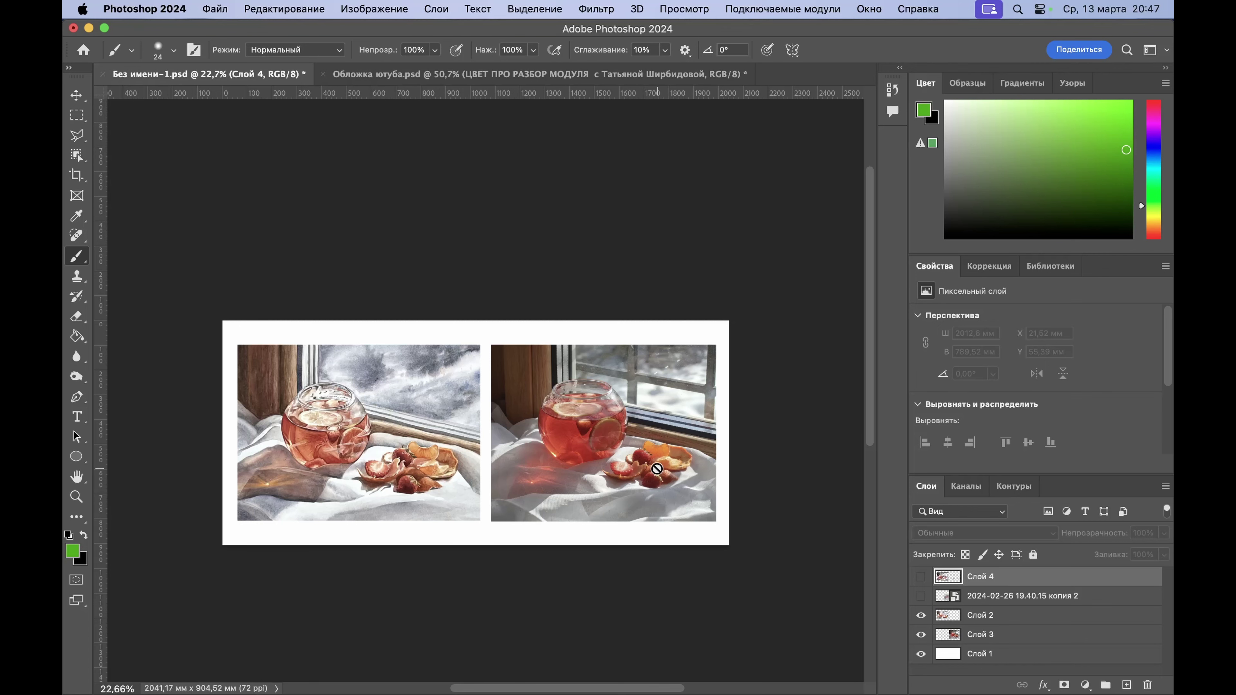
{"action": "scroll", "coordinate": [656, 469], "scroll_direction": "up", "scroll_amount": 3}
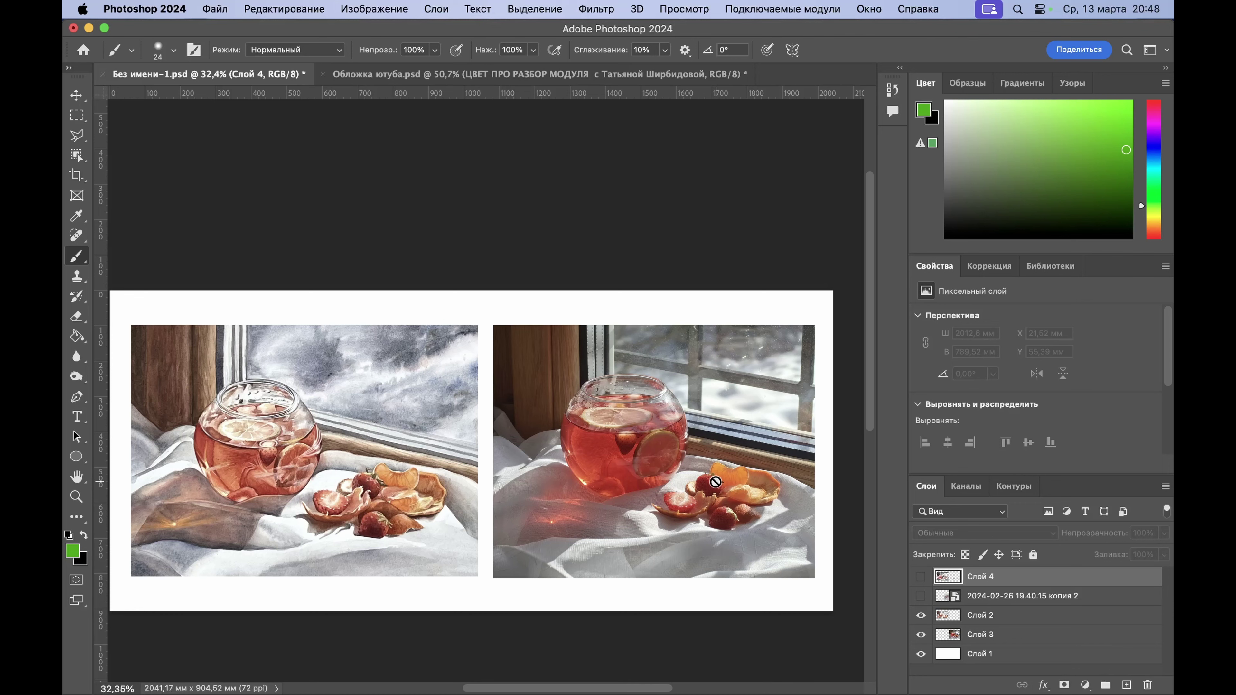
{"action": "scroll", "coordinate": [715, 482], "scroll_direction": "down", "scroll_amount": 2}
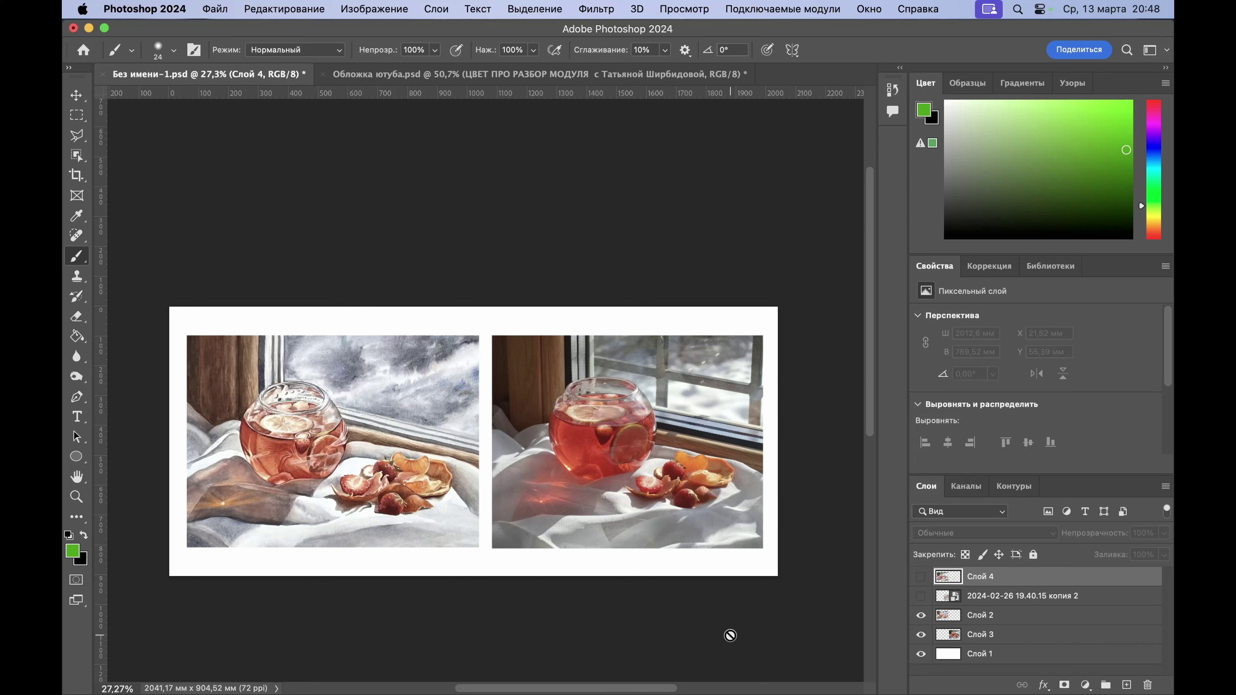
{"action": "mouse_move", "coordinate": [766, 692]}
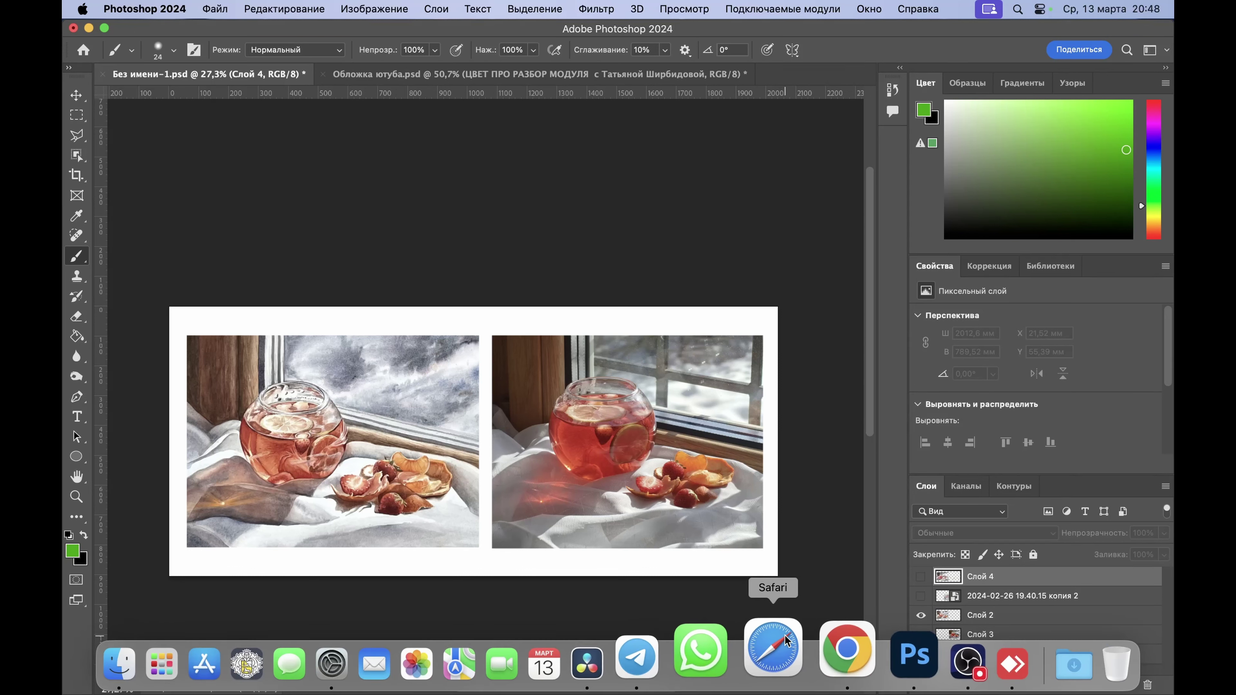